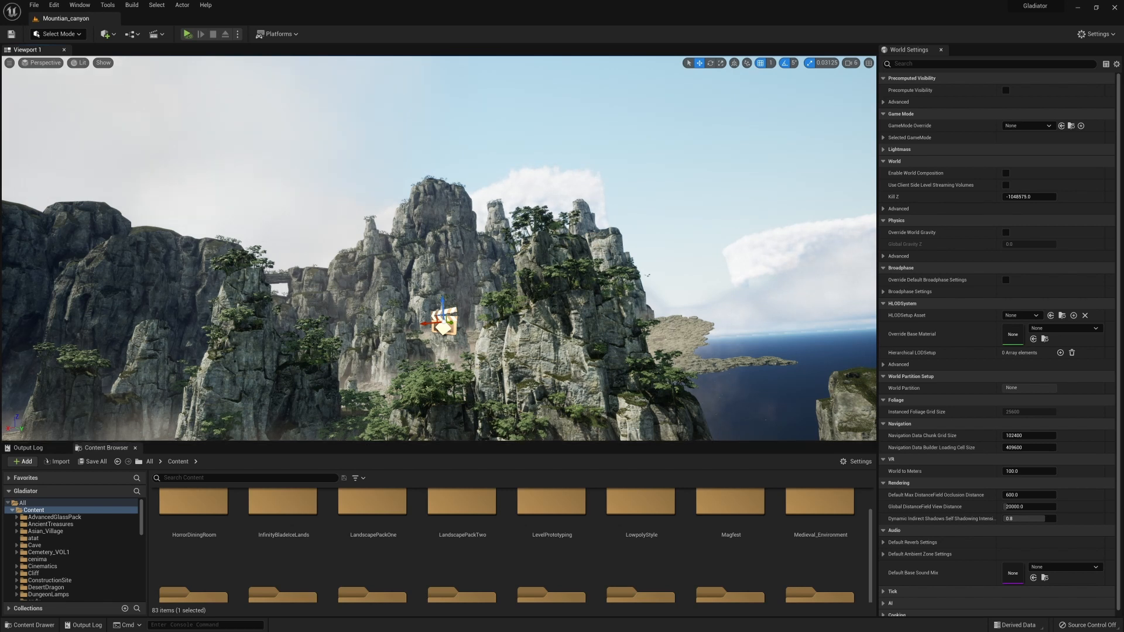
- Bring the Details and Outliner windows over the viewport and create a master sequence, replacing the existing SequenceMaster
{"action": "left_click_drag", "start_coordinate": [1123, 237], "coordinate": [900, 173]}
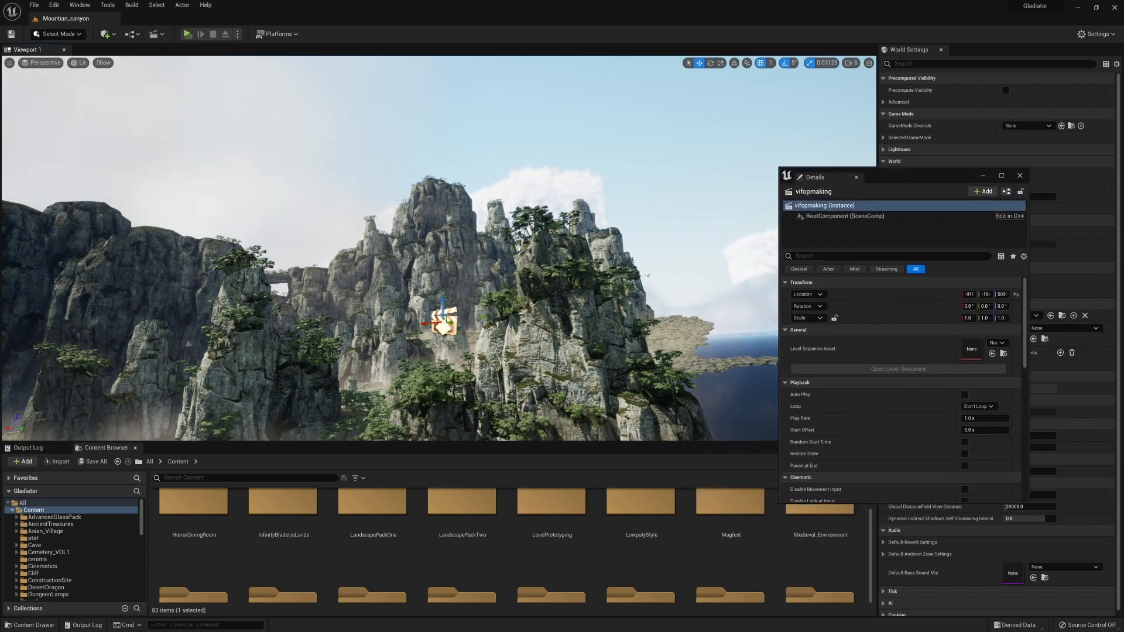
{"action": "left_click_drag", "start_coordinate": [1123, 211], "coordinate": [152, 170]}
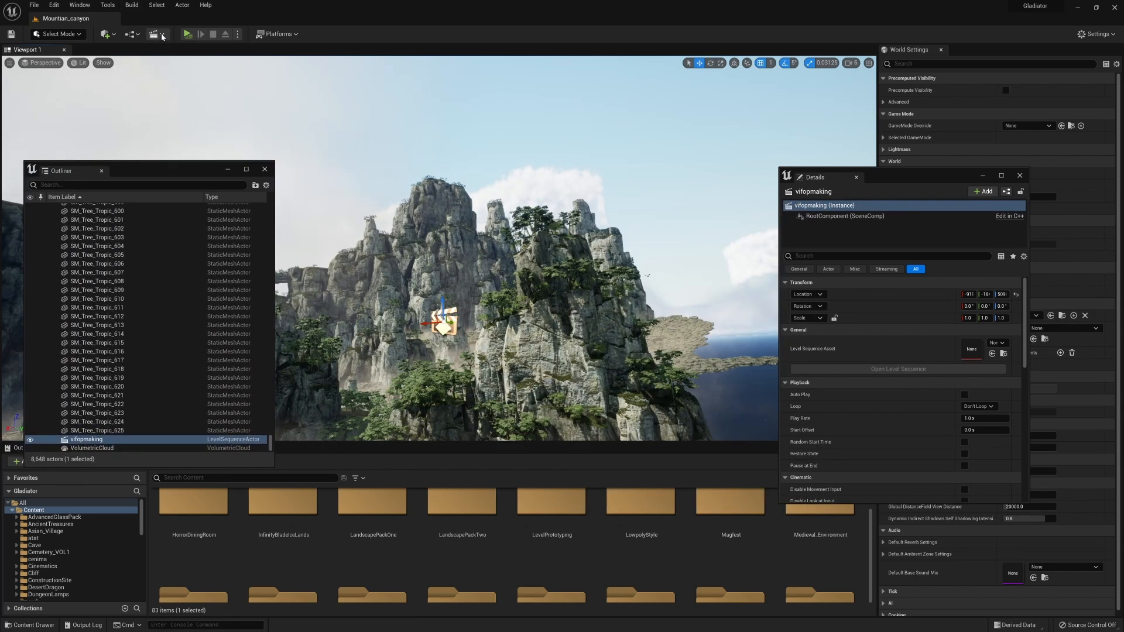
{"action": "left_click", "coordinate": [163, 35]}
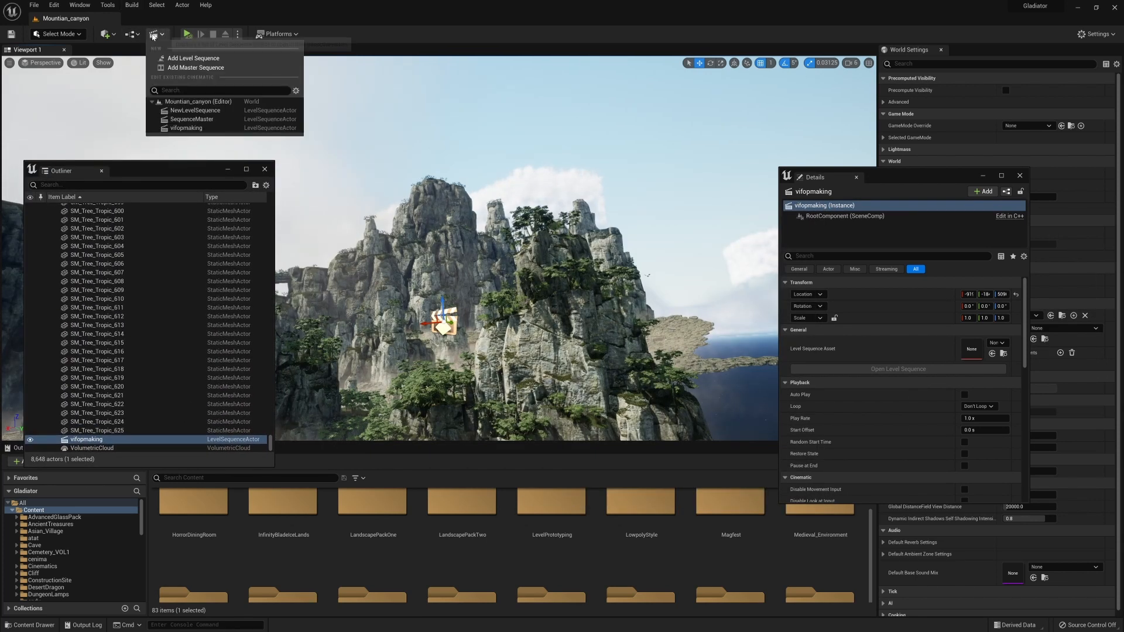
{"action": "left_click", "coordinate": [188, 68]}
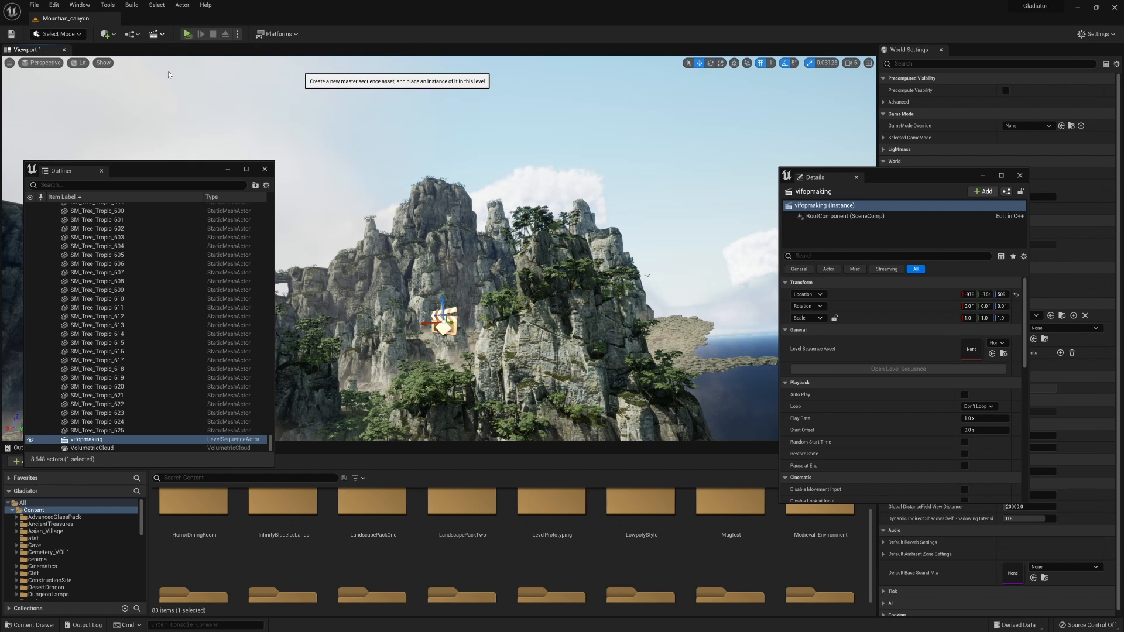
{"action": "left_click", "coordinate": [638, 445]}
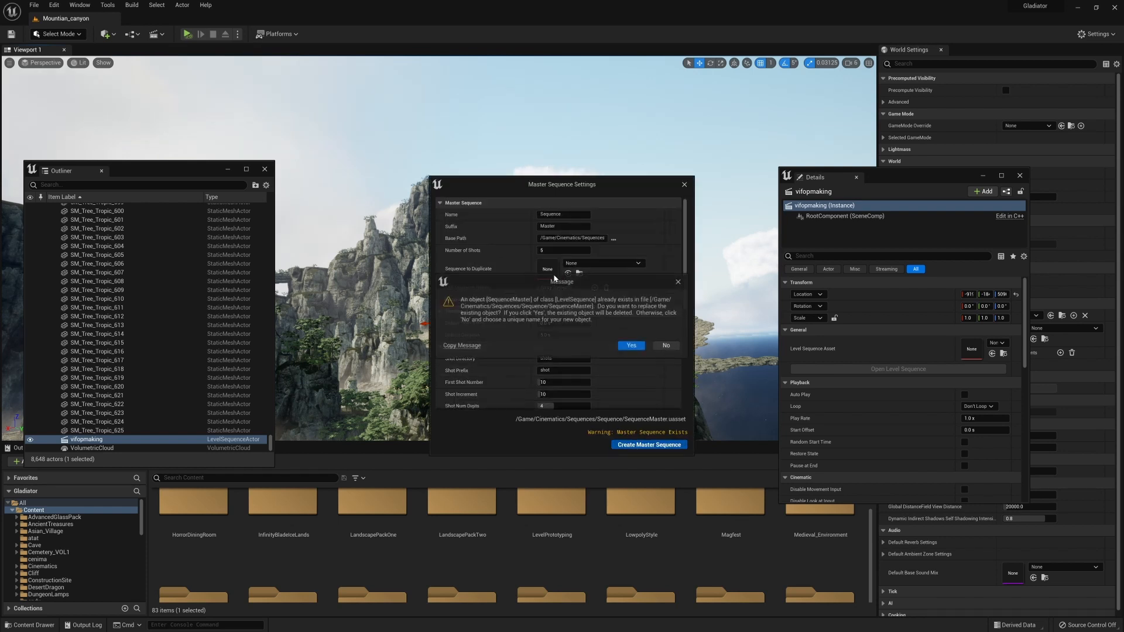
{"action": "left_click", "coordinate": [631, 346]}
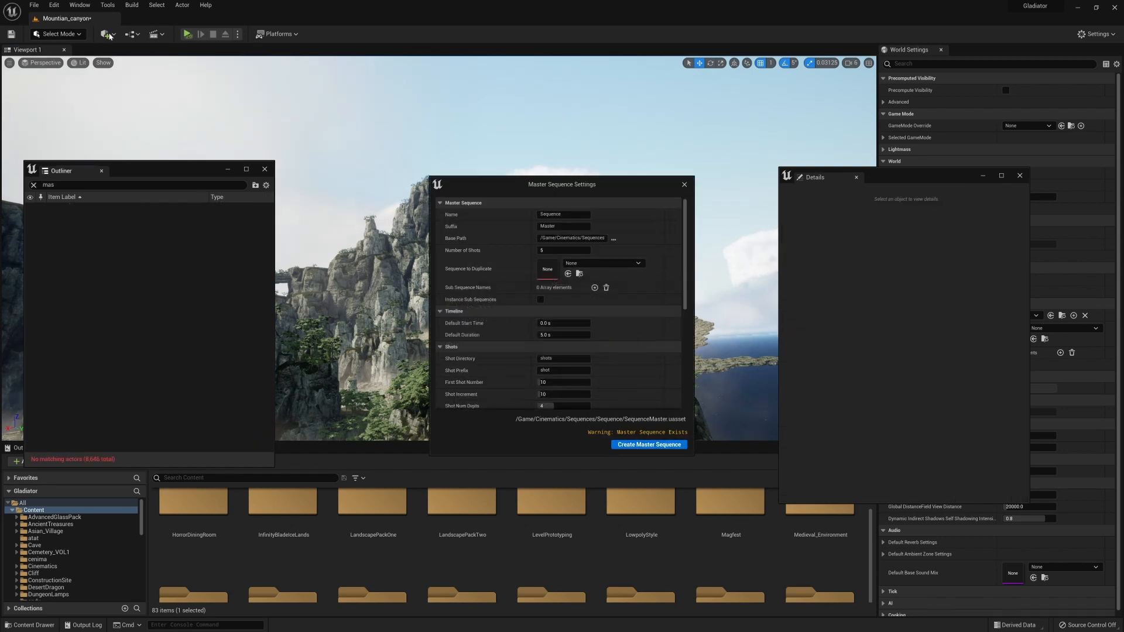
{"action": "left_click", "coordinate": [641, 444]}
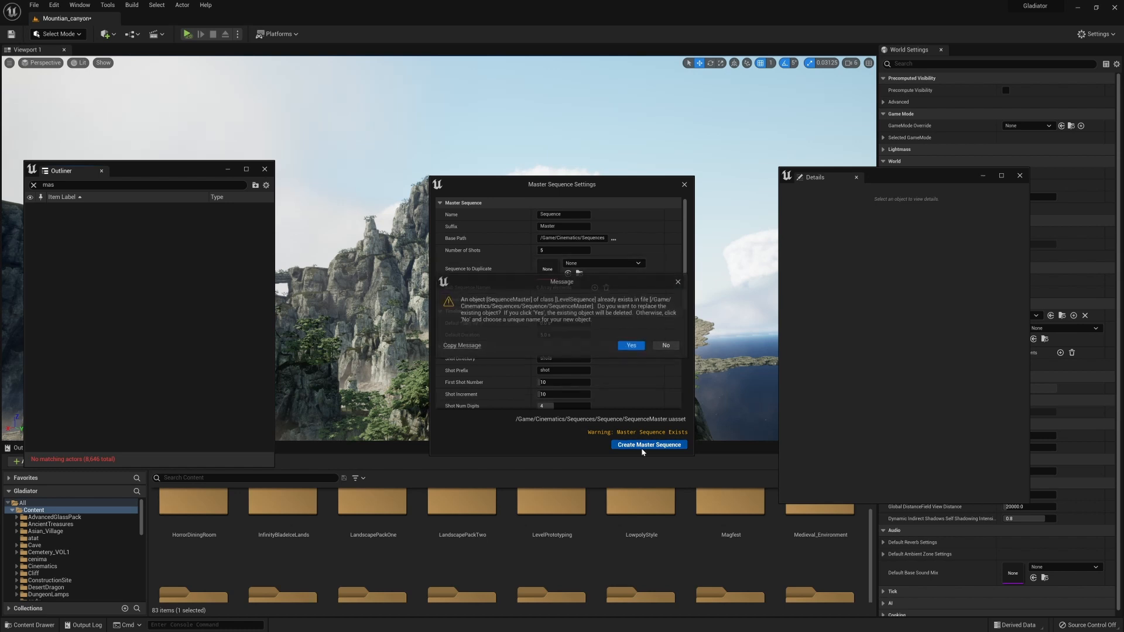
{"action": "left_click", "coordinate": [632, 346]}
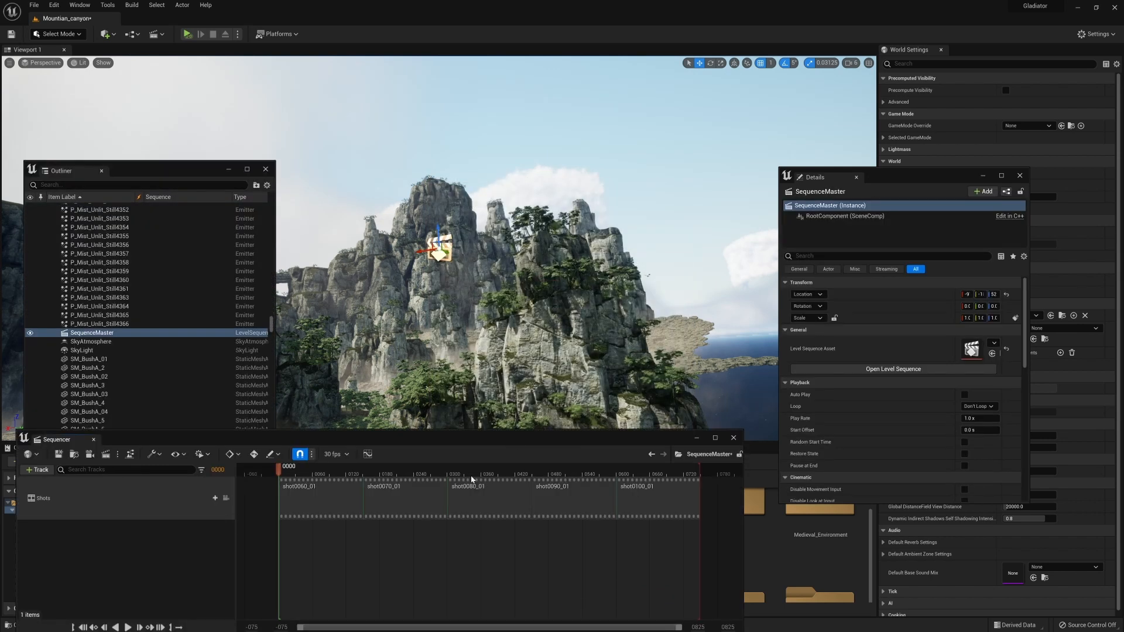
- Review the movie render settings for the new master sequence, and close them along with the Sequencer
{"action": "left_click_drag", "start_coordinate": [398, 441], "coordinate": [460, 300]}
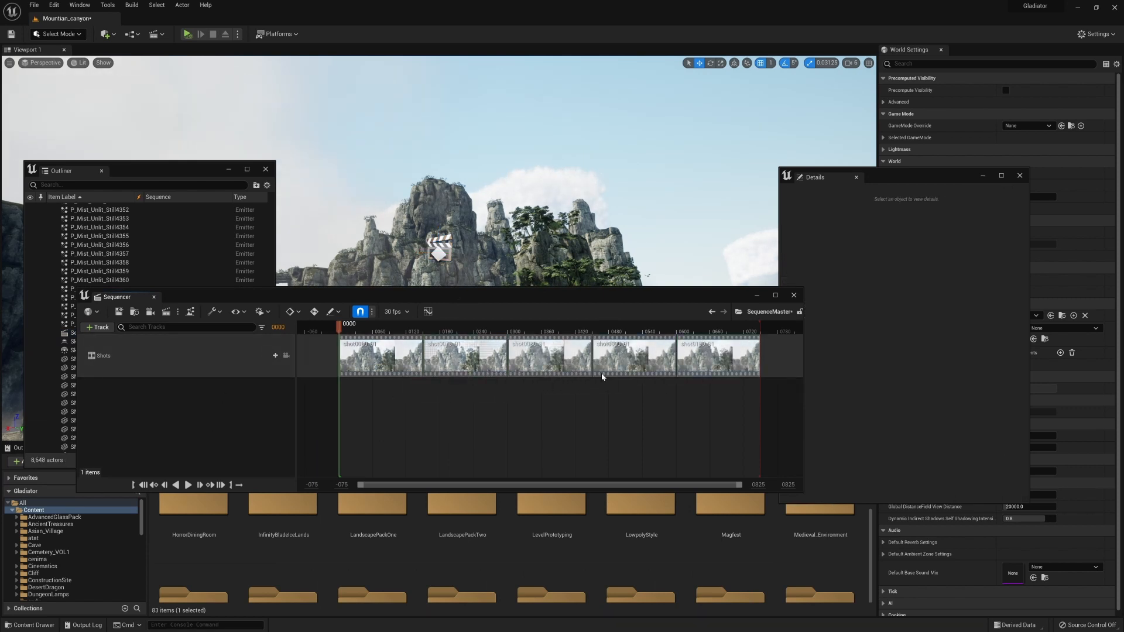
{"action": "left_click", "coordinate": [166, 312]}
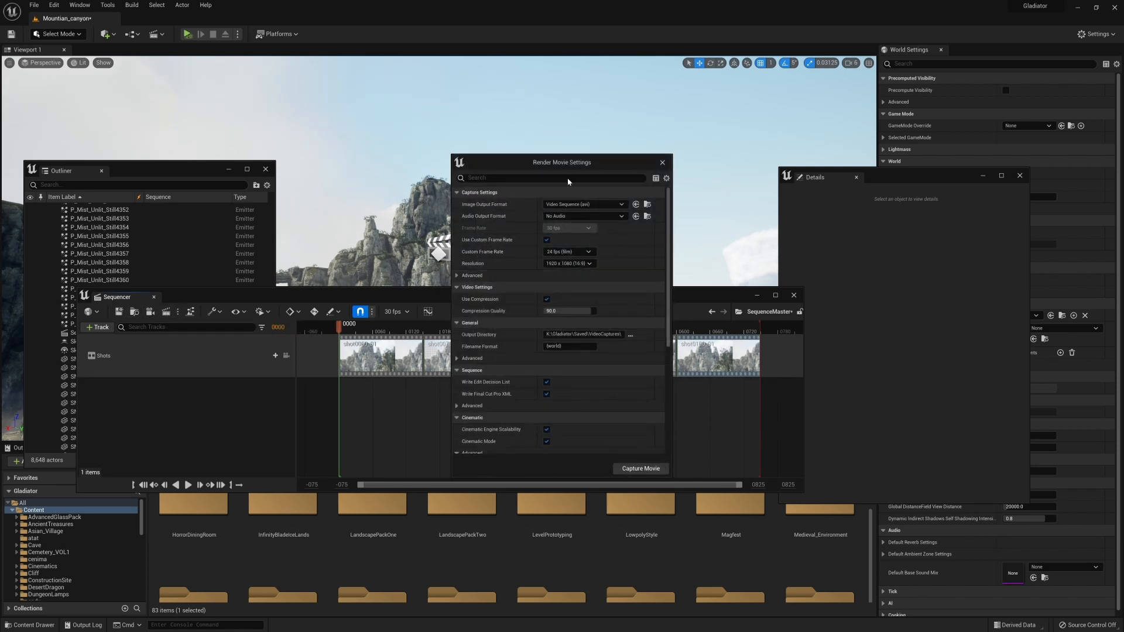
{"action": "left_click", "coordinate": [663, 164]}
{"action": "left_click", "coordinate": [794, 296]}
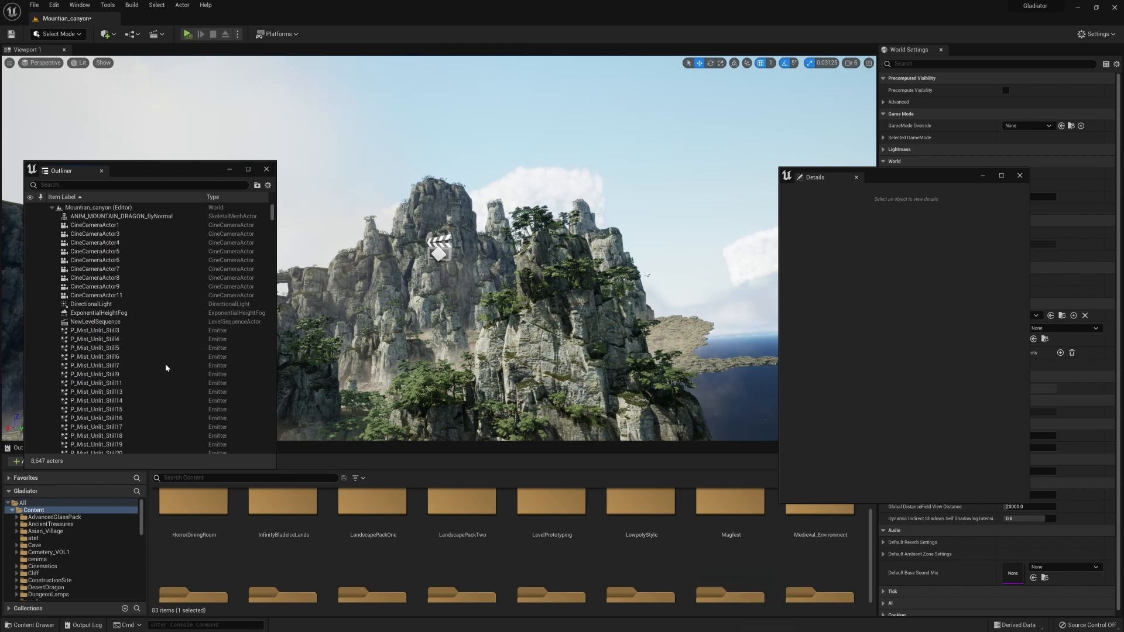
- Select CineCameraActor11 and open NewLevelSequence1 from the cenima content folder
{"action": "left_click", "coordinate": [116, 296]}
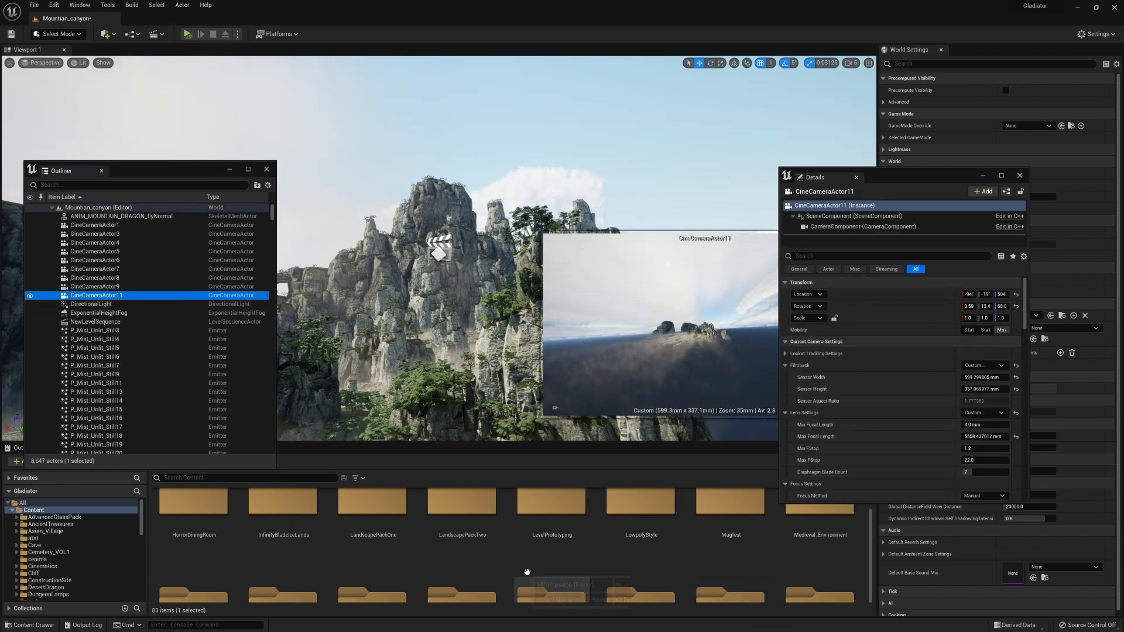
{"action": "scroll", "coordinate": [428, 516], "scroll_direction": "up", "scroll_amount": 3}
{"action": "scroll", "coordinate": [428, 515], "scroll_direction": "up", "scroll_amount": 2}
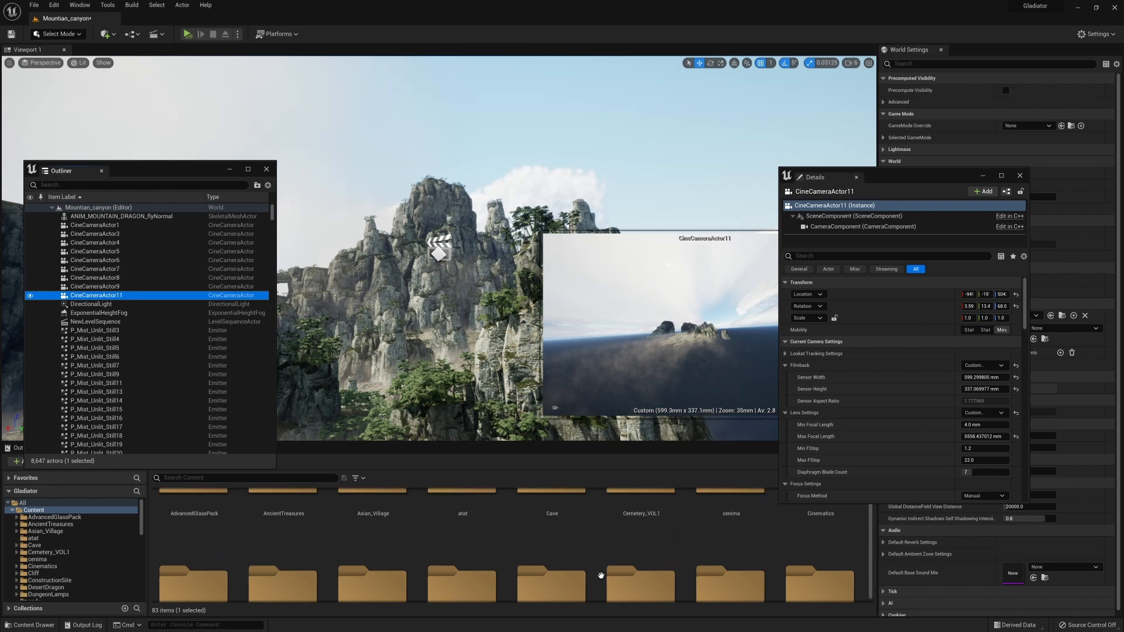
{"action": "double_click", "coordinate": [709, 527]}
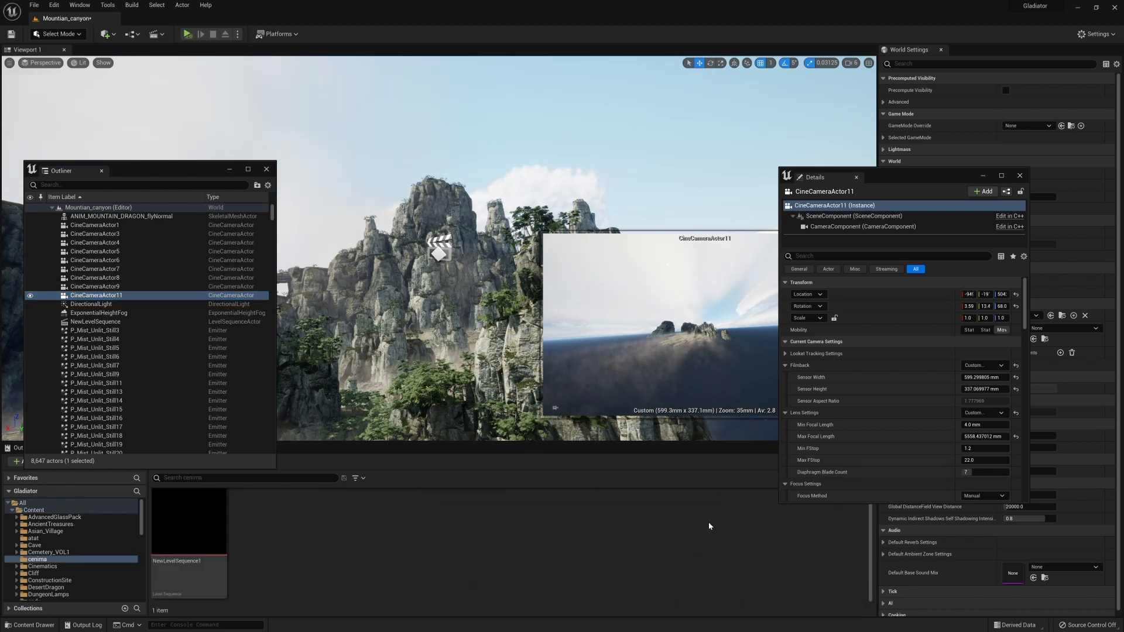
{"action": "left_click", "coordinate": [185, 537]}
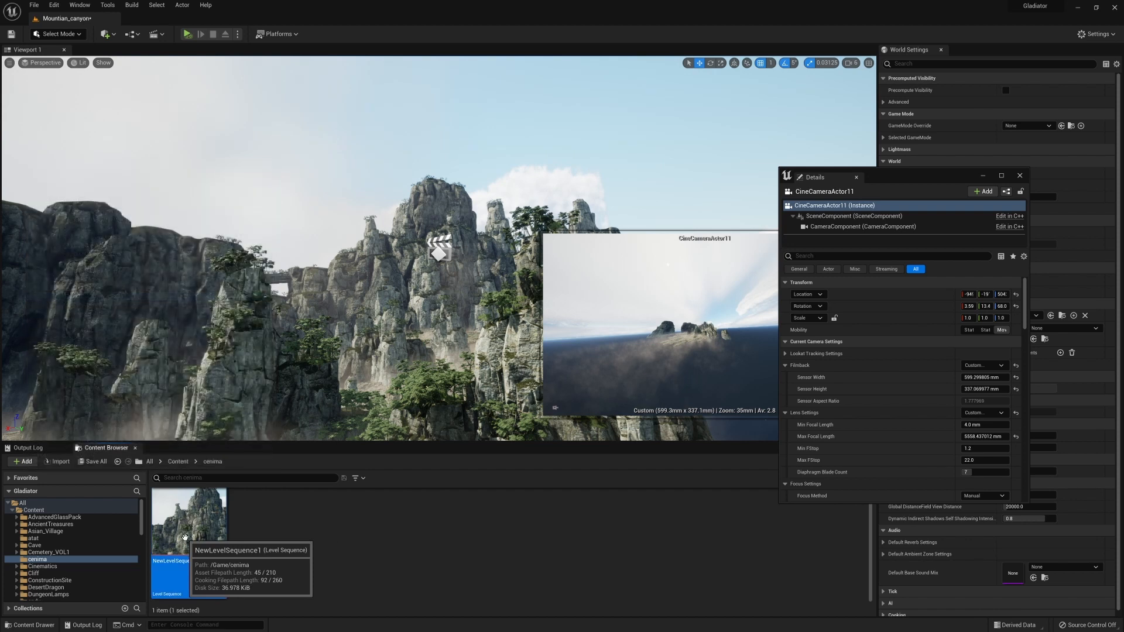
{"action": "double_click", "coordinate": [185, 537]}
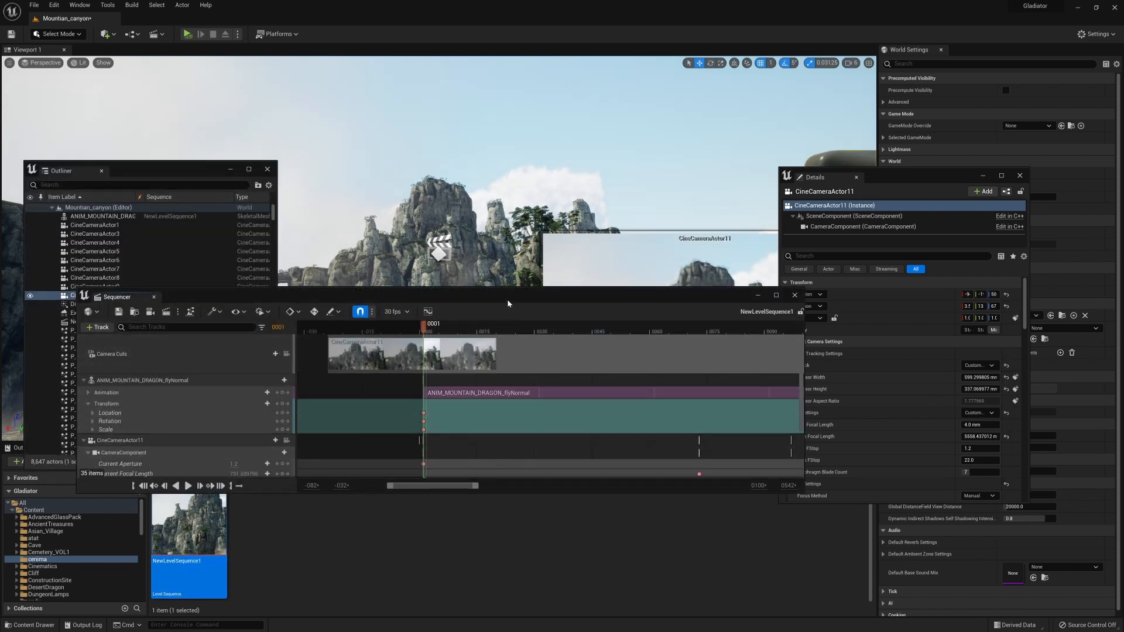
- Pilot CineCameraActor11 in the viewport and move the Sequencer, Details and Outliner windows clear of the camera view
{"action": "left_click_drag", "start_coordinate": [507, 300], "coordinate": [586, 384]}
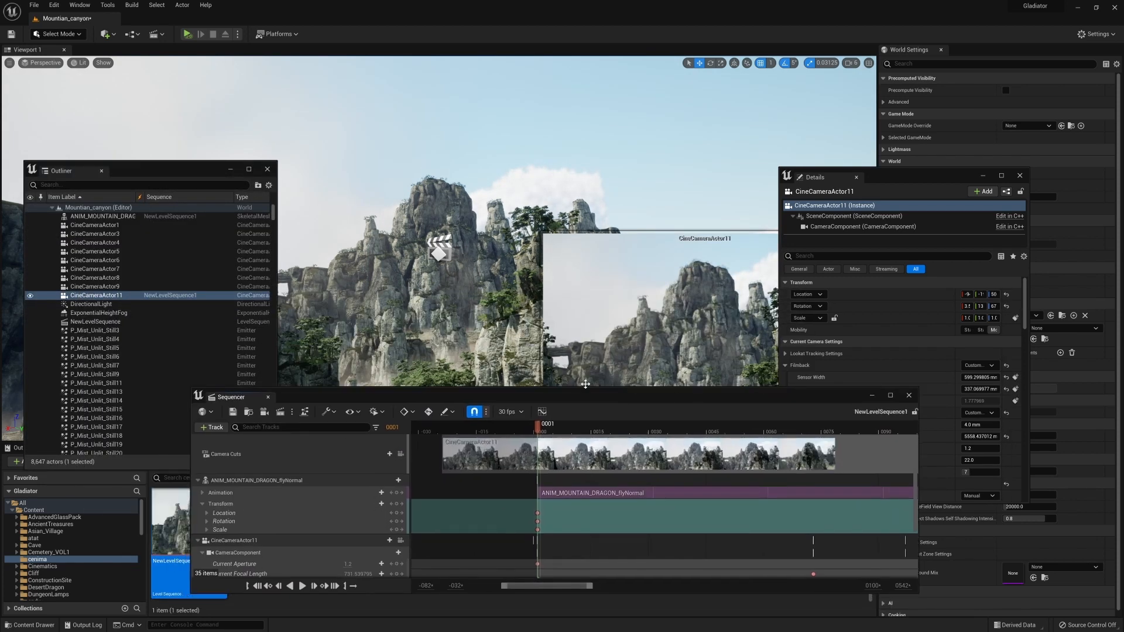
{"action": "left_click", "coordinate": [116, 297]}
{"action": "right_click", "coordinate": [117, 297]}
{"action": "left_click", "coordinate": [165, 373]}
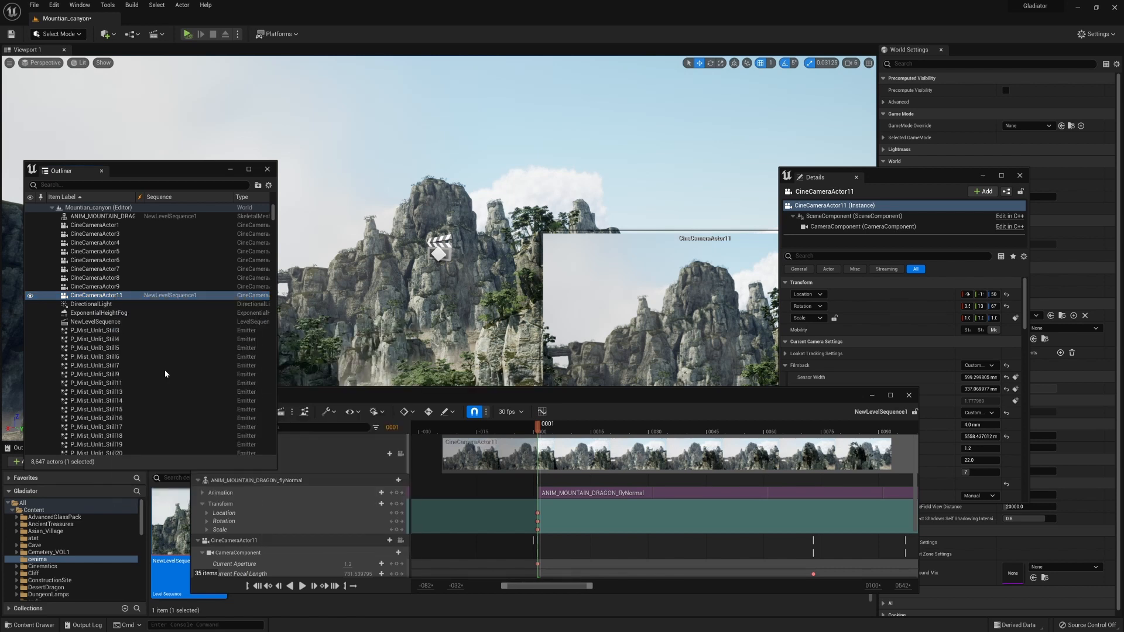
{"action": "left_click", "coordinate": [872, 395]}
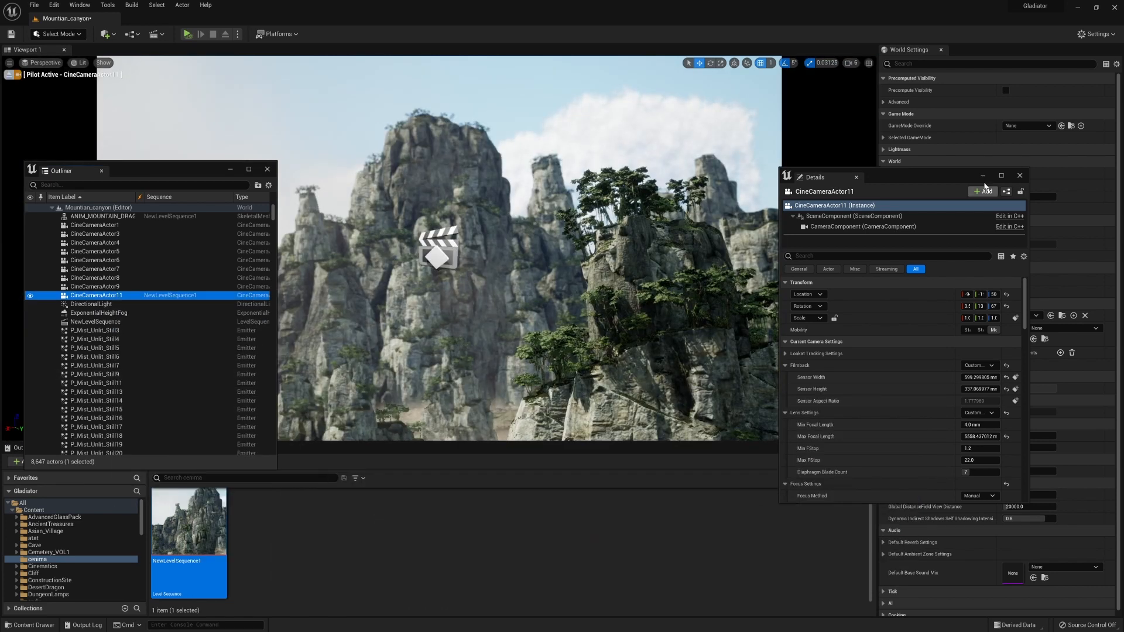
{"action": "left_click_drag", "start_coordinate": [930, 181], "coordinate": [1003, 263]}
{"action": "left_click_drag", "start_coordinate": [162, 169], "coordinate": [115, 337]}
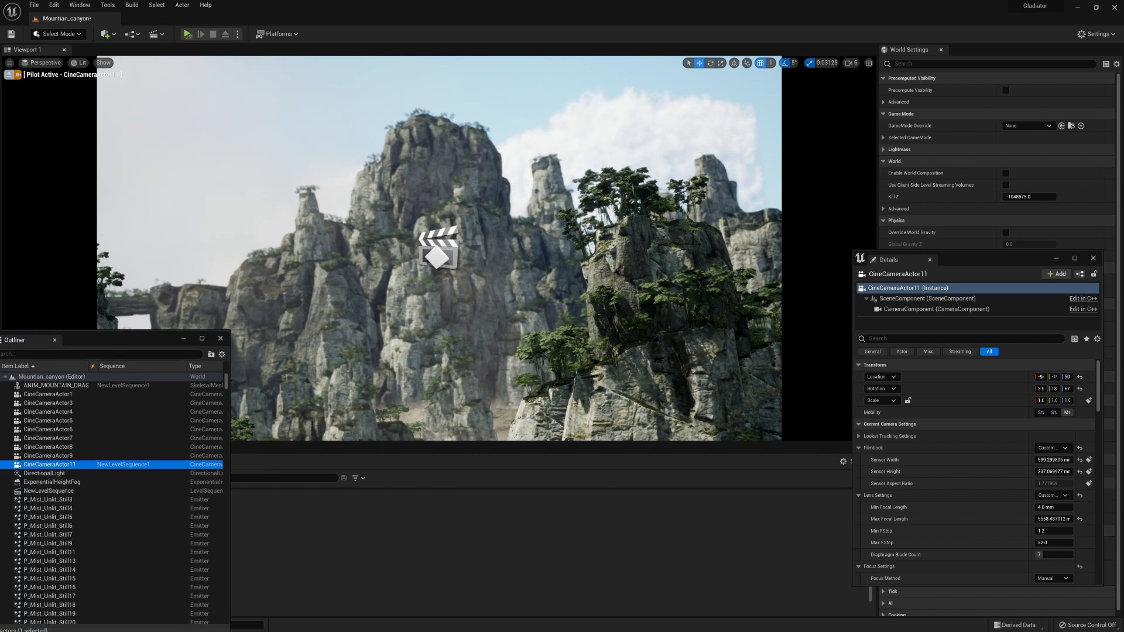
- Bring back the Sequencer and show the piloted camera view full screen with the editor icons hidden
{"action": "key", "text": "alt+Tab"}
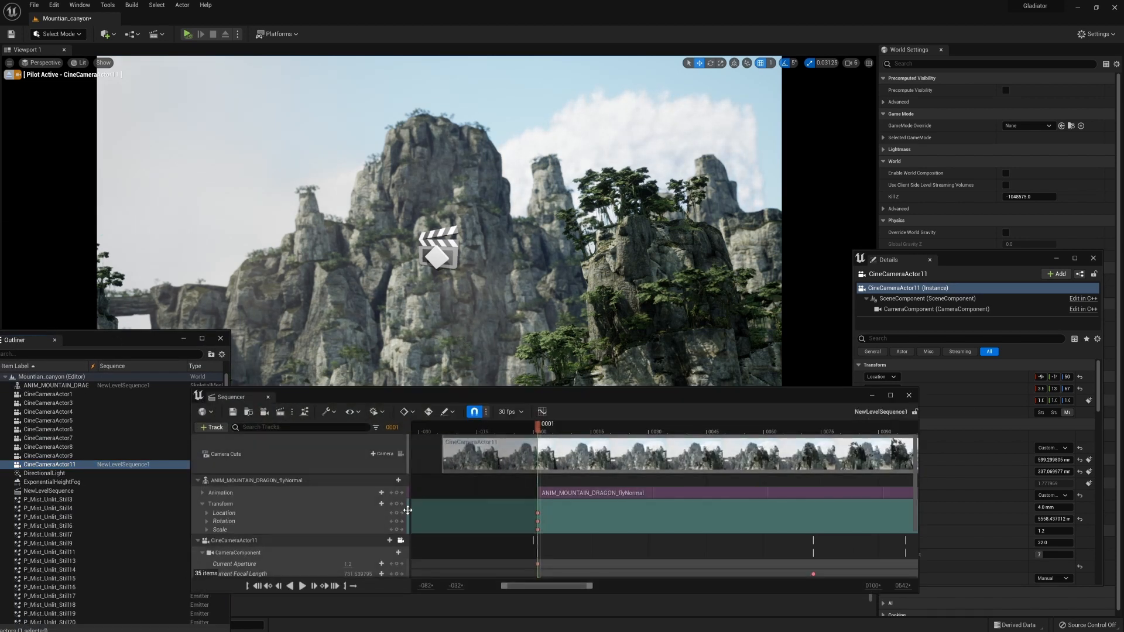
{"action": "left_click", "coordinate": [721, 135]}
{"action": "key", "text": "F11"}
{"action": "key", "text": "g"}
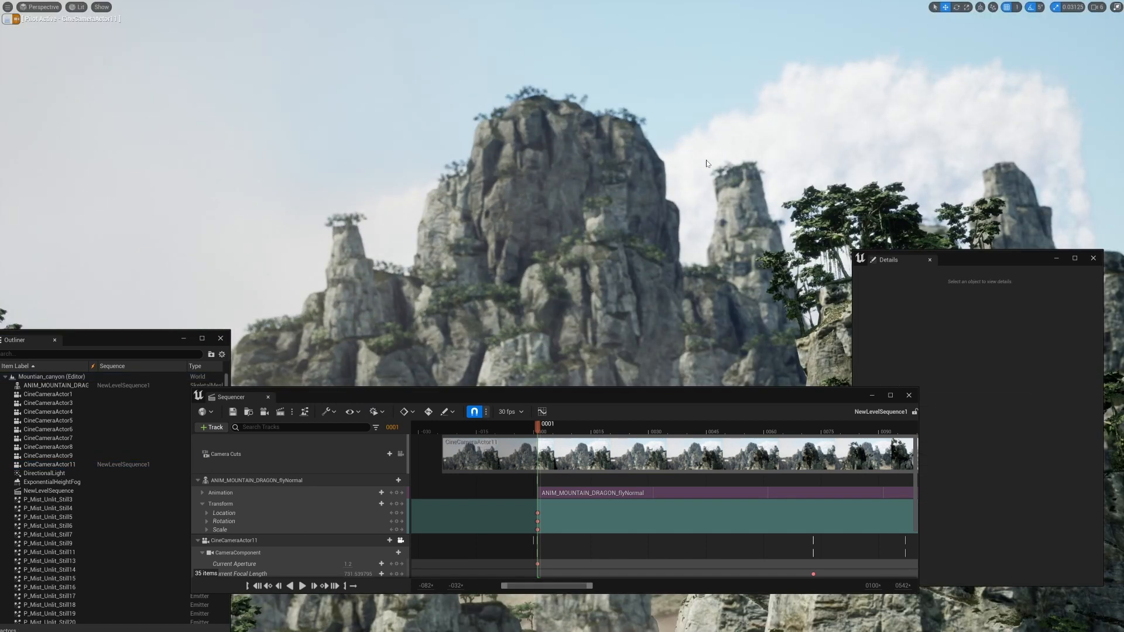
- Play the camera animation of NewLevelSequence1 with the Details window minimized, and replay it from frame 7
{"action": "left_click", "coordinate": [302, 586]}
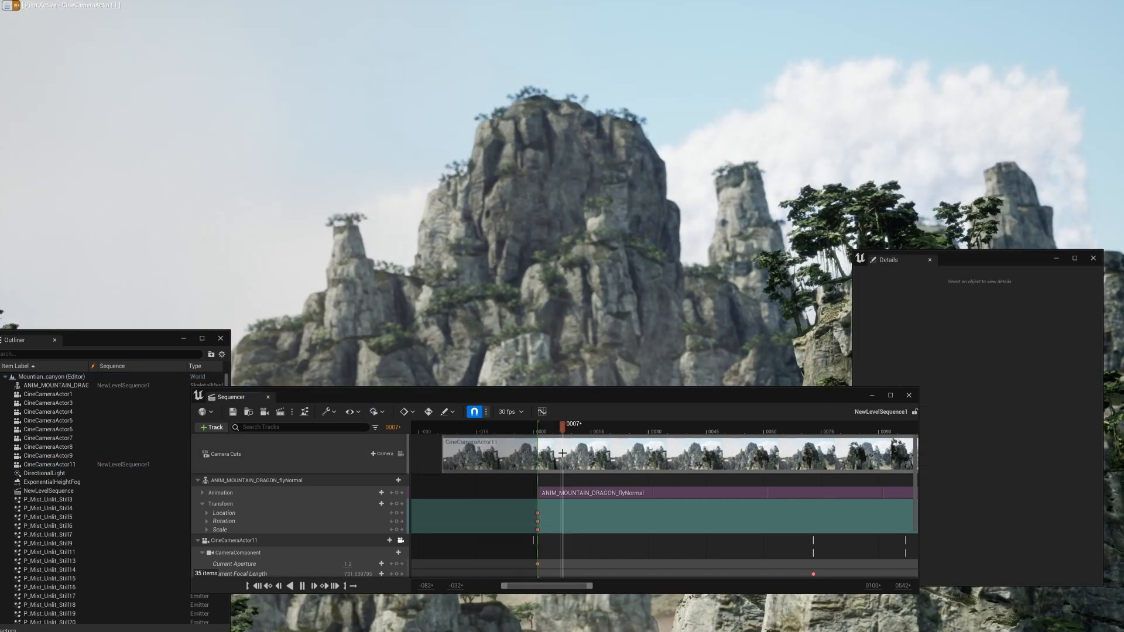
{"action": "left_click_drag", "start_coordinate": [591, 404], "coordinate": [596, 547]}
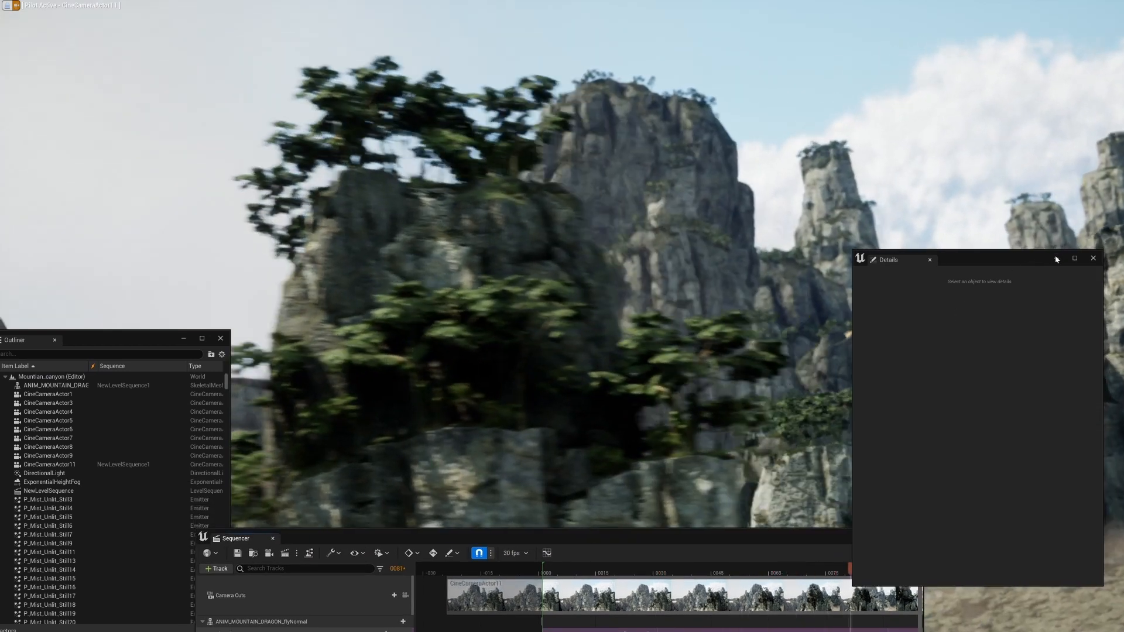
{"action": "left_click", "coordinate": [1056, 259]}
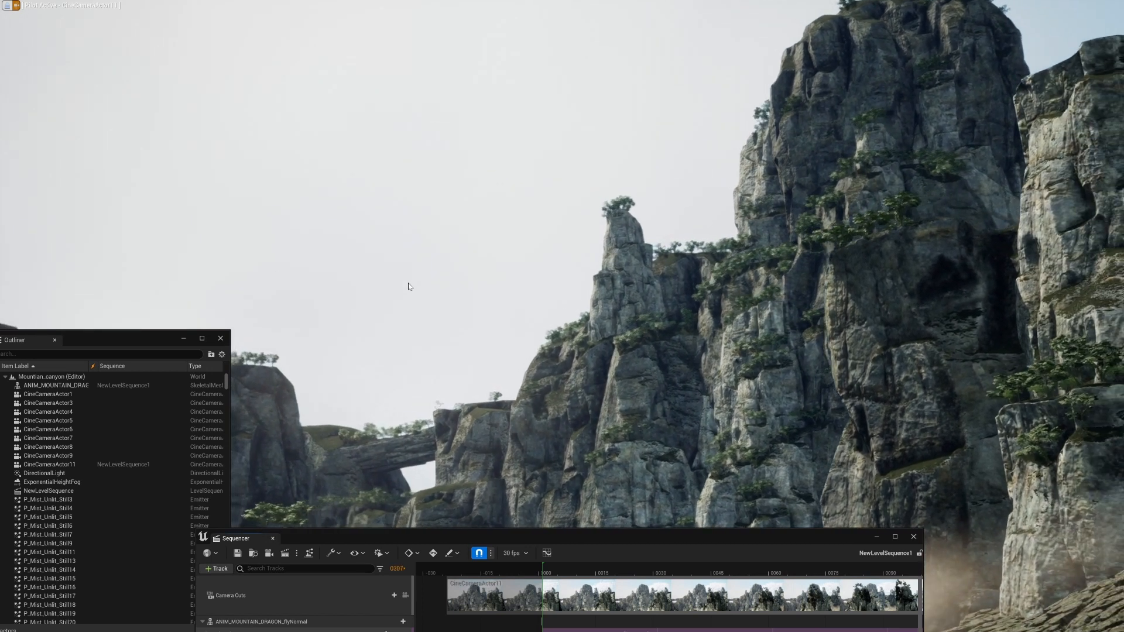
{"action": "key", "text": "space"}
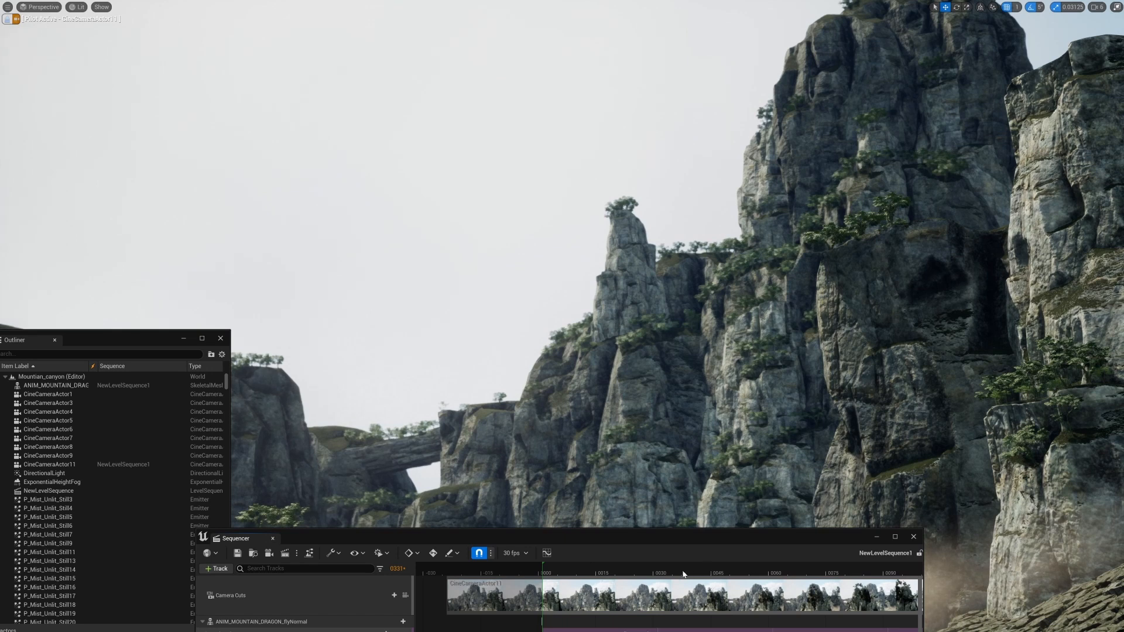
{"action": "left_click_drag", "start_coordinate": [683, 574], "coordinate": [565, 570]}
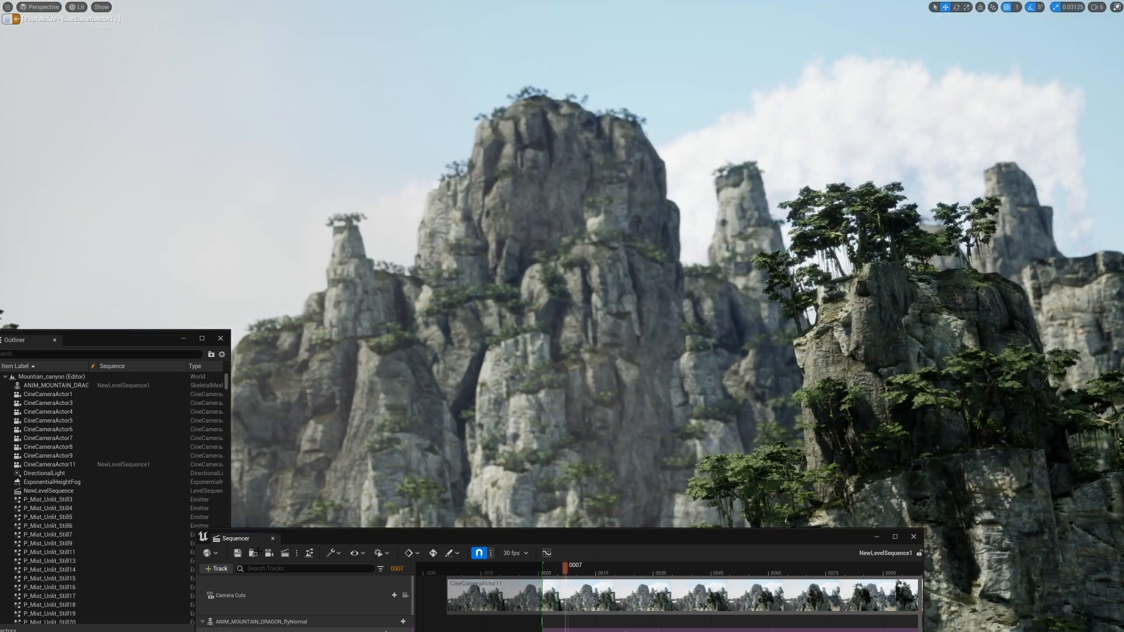
{"action": "key", "text": "space"}
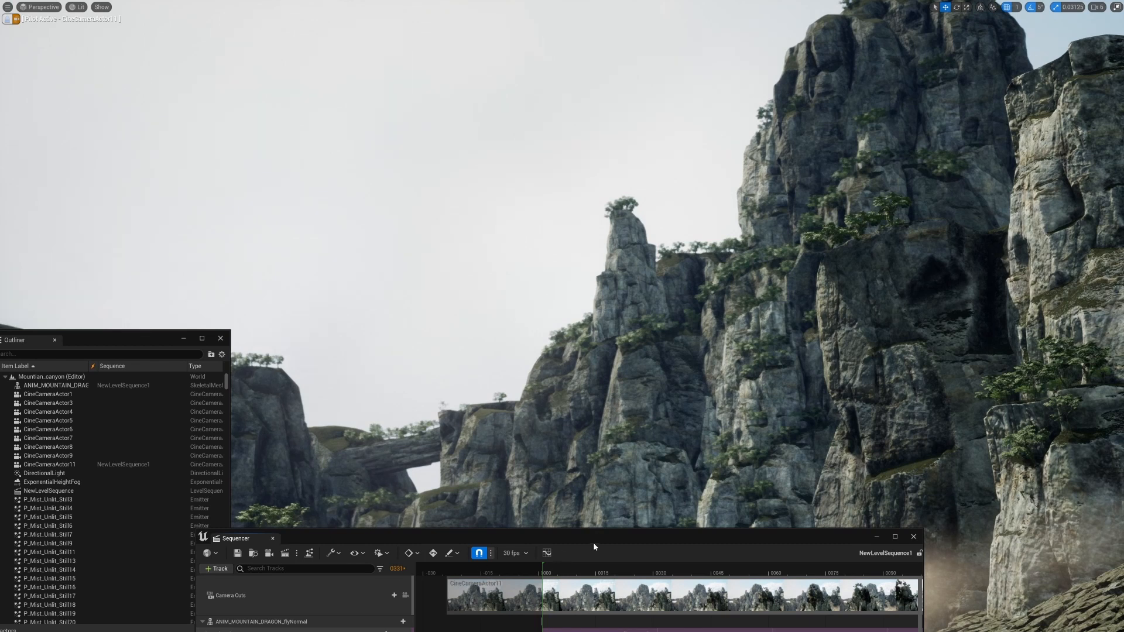
- Delete the mountain dragon, CineCameraActor11 and camera cut content from NewLevelSequence1, and close the Sequencer
{"action": "left_click_drag", "start_coordinate": [594, 546], "coordinate": [702, 317]}
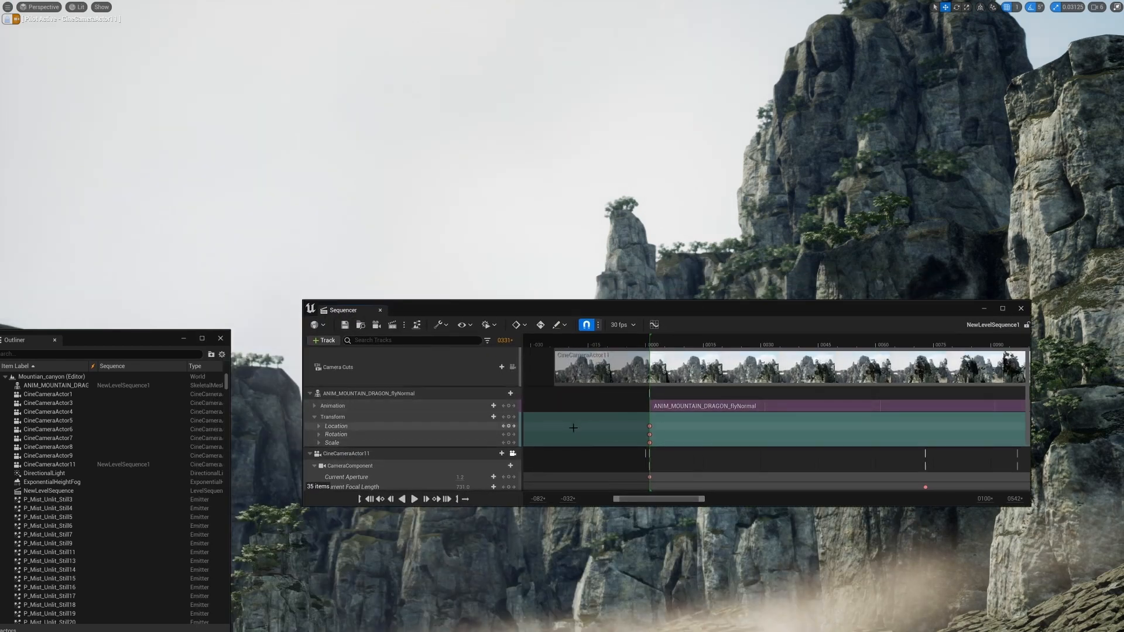
{"action": "left_click_drag", "start_coordinate": [773, 311], "coordinate": [670, 361]}
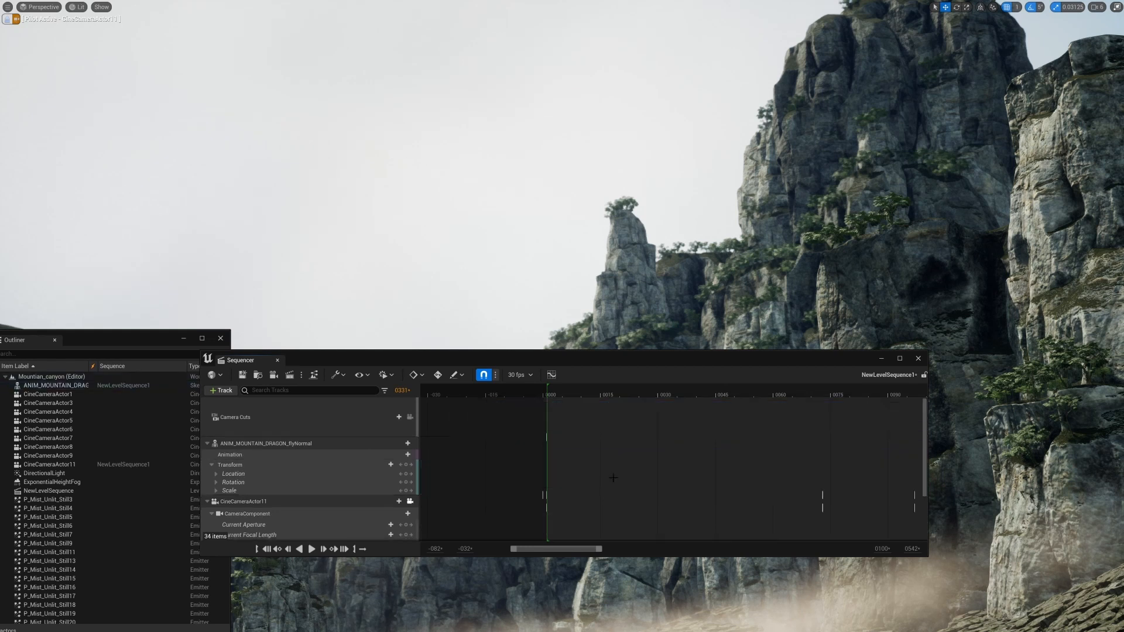
{"action": "left_click", "coordinate": [281, 443]}
{"action": "key", "text": "Delete"}
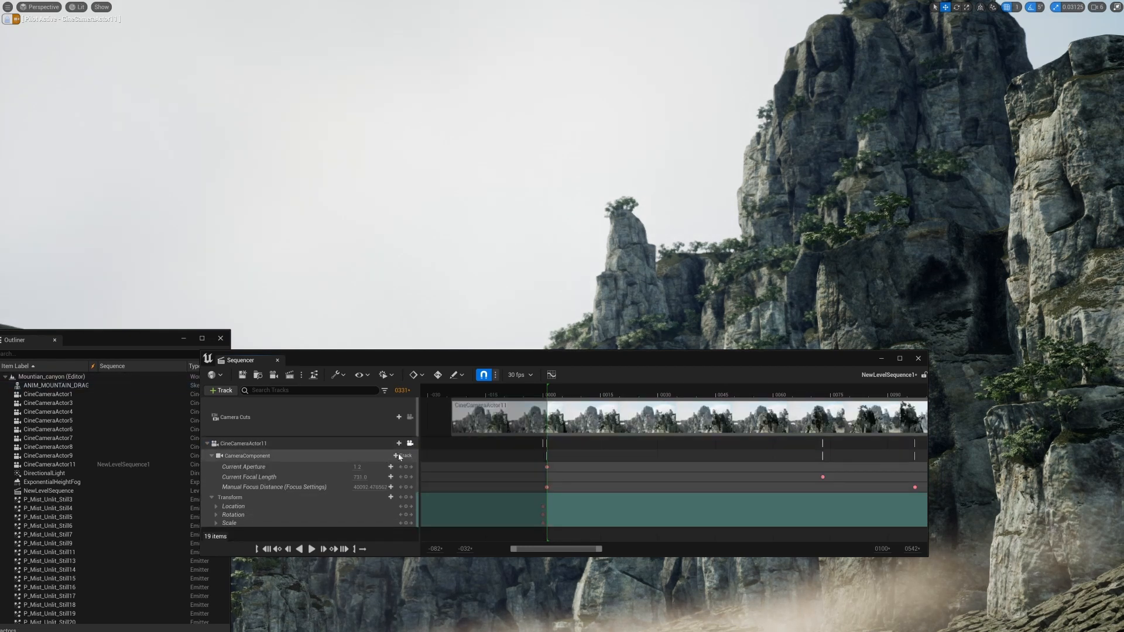
{"action": "left_click", "coordinate": [294, 444]}
{"action": "key", "text": "Delete"}
{"action": "left_click", "coordinate": [624, 429]}
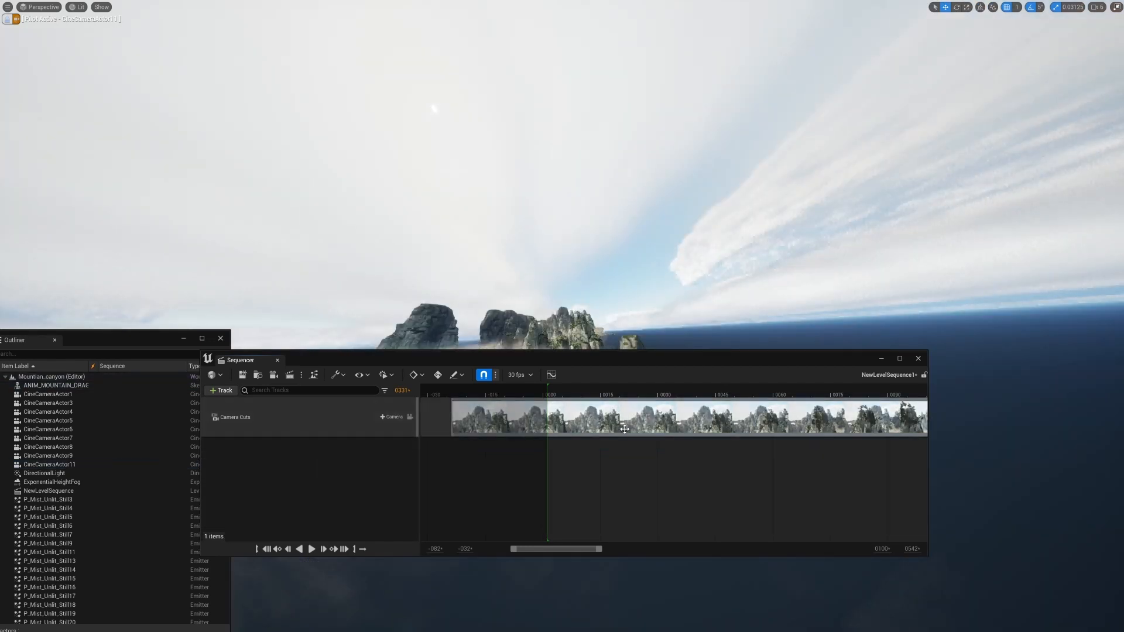
{"action": "key", "text": "Delete"}
{"action": "left_click", "coordinate": [919, 358]}
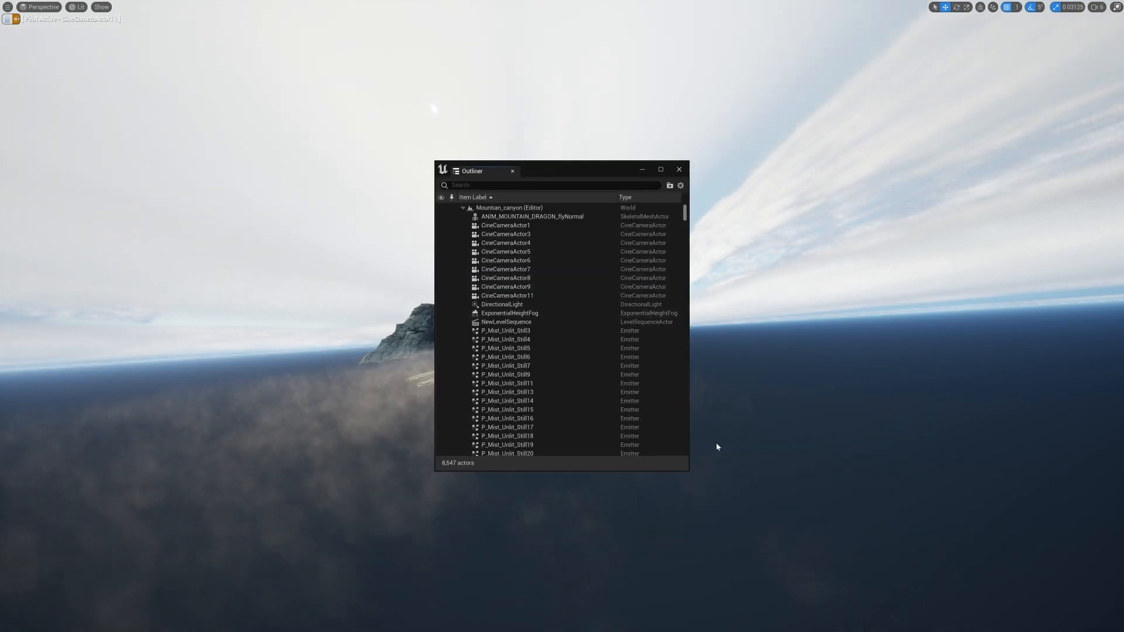
- Leave the full-screen viewport and stop piloting CineCameraActor11
{"action": "key", "text": "F11"}
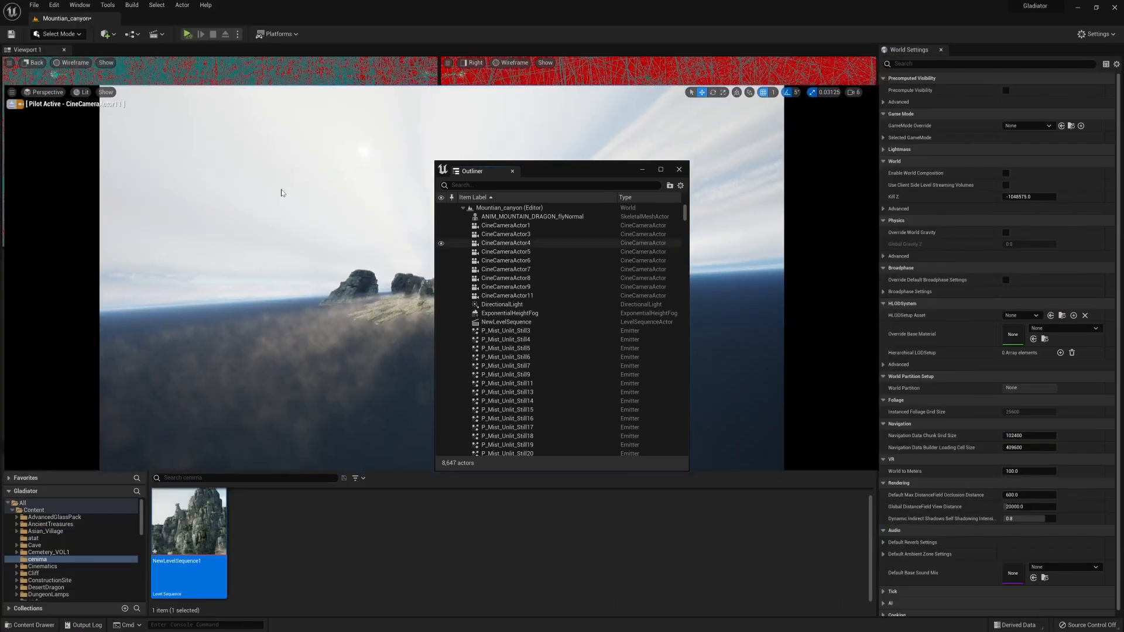
{"action": "left_click", "coordinate": [8, 75]}
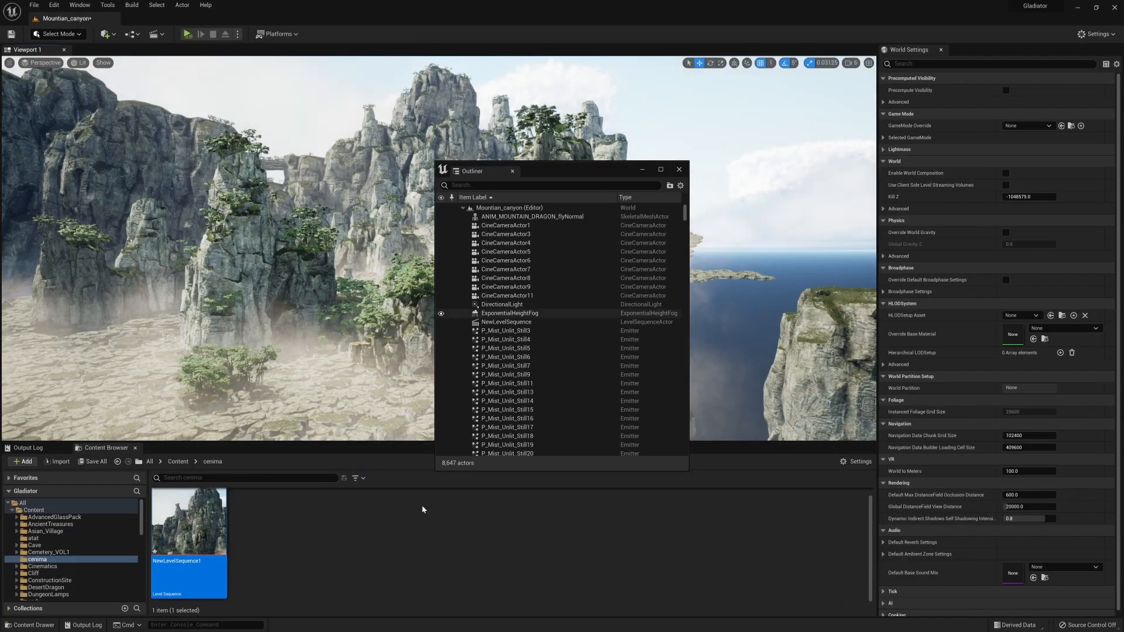
- Move the Outliner clear of the viewport and create a Level Sequence named "yes" in the cenima folder
{"action": "left_click", "coordinate": [530, 295]}
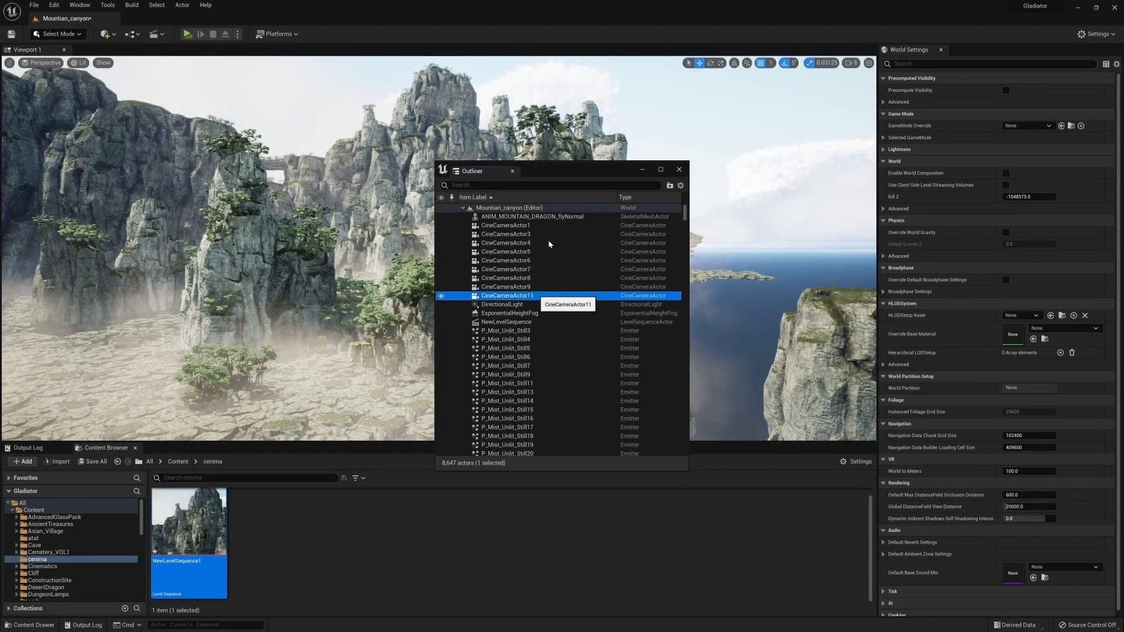
{"action": "left_click_drag", "start_coordinate": [566, 176], "coordinate": [964, 192]}
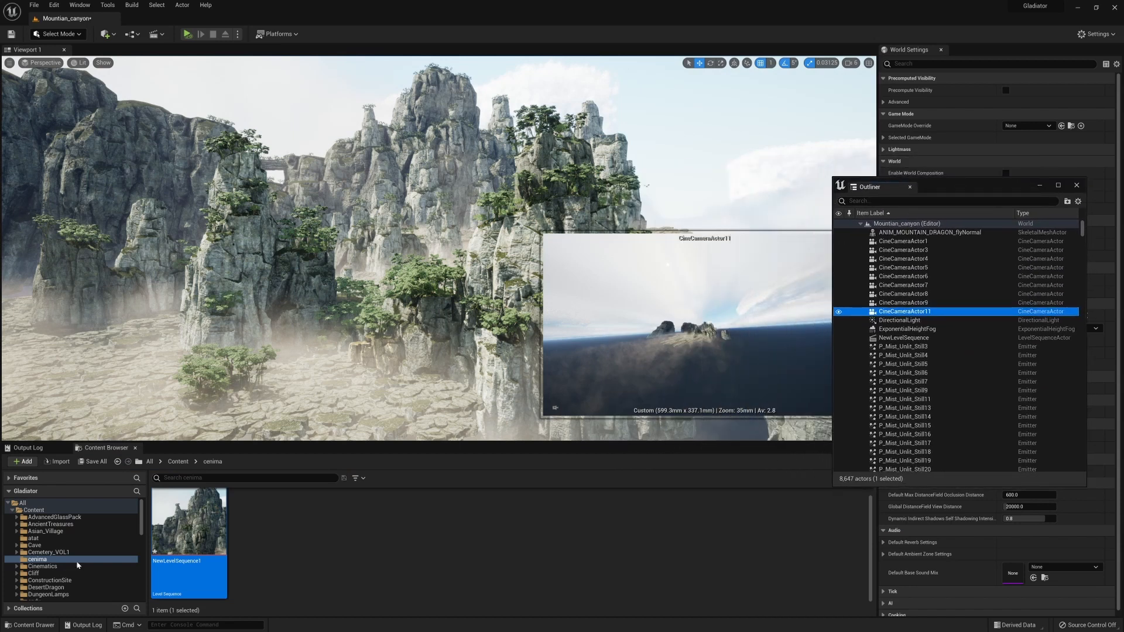
{"action": "right_click", "coordinate": [310, 530]}
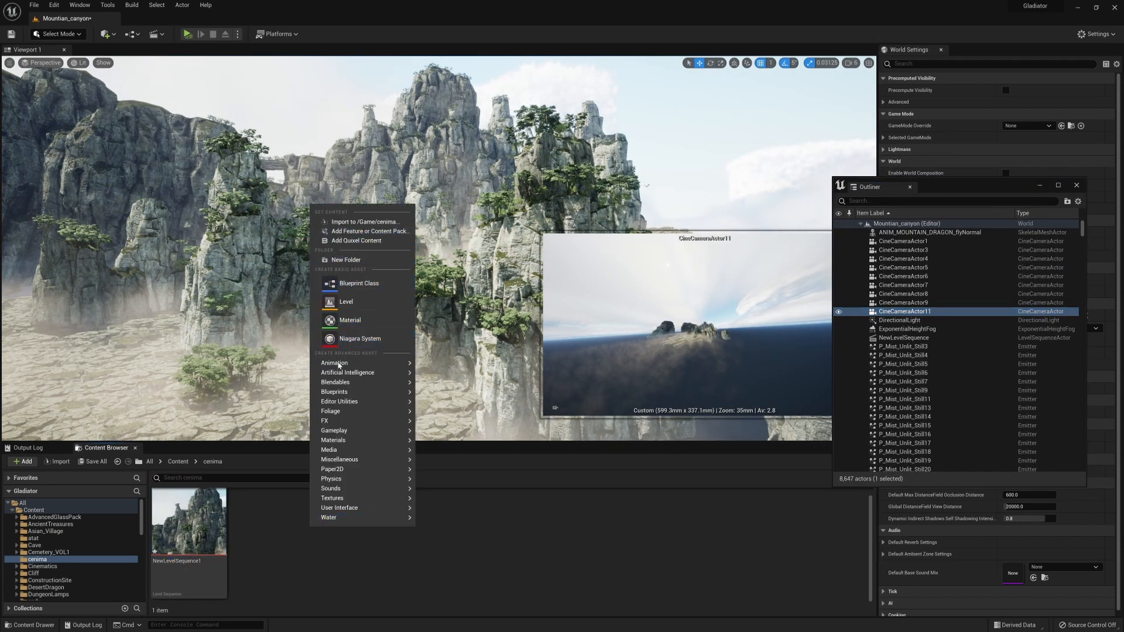
{"action": "mouse_move", "coordinate": [356, 369]}
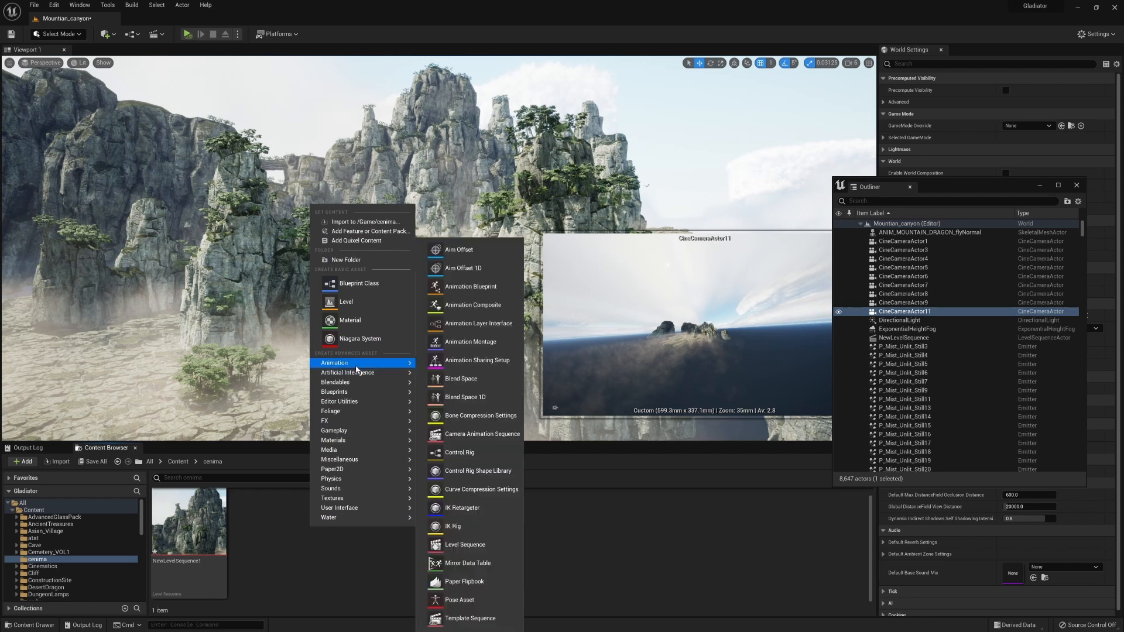
{"action": "left_click", "coordinate": [502, 546]}
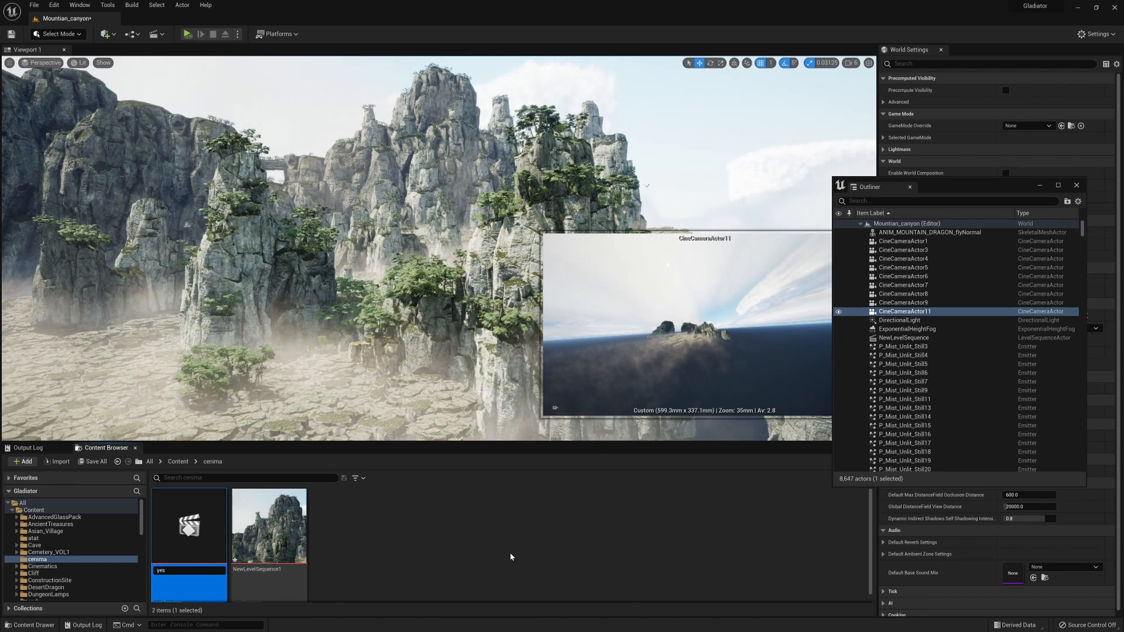
{"action": "key", "text": "Return"}
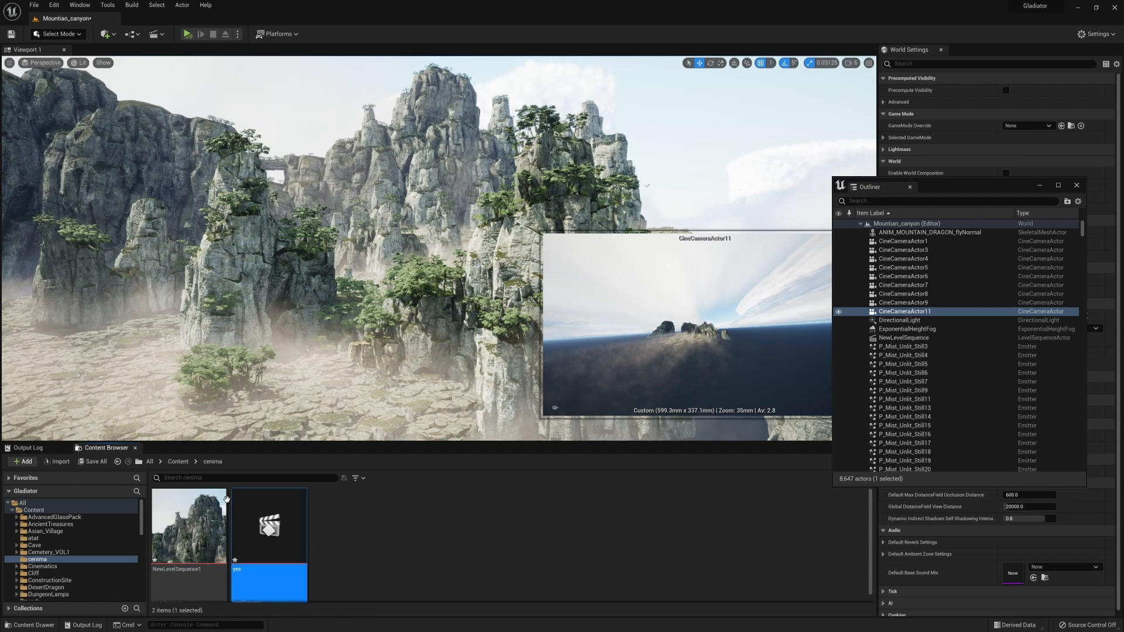
- Place the yes level sequence in the level near the foreground rocks and open it in the Sequencer
{"action": "left_click_drag", "start_coordinate": [289, 535], "coordinate": [262, 399]}
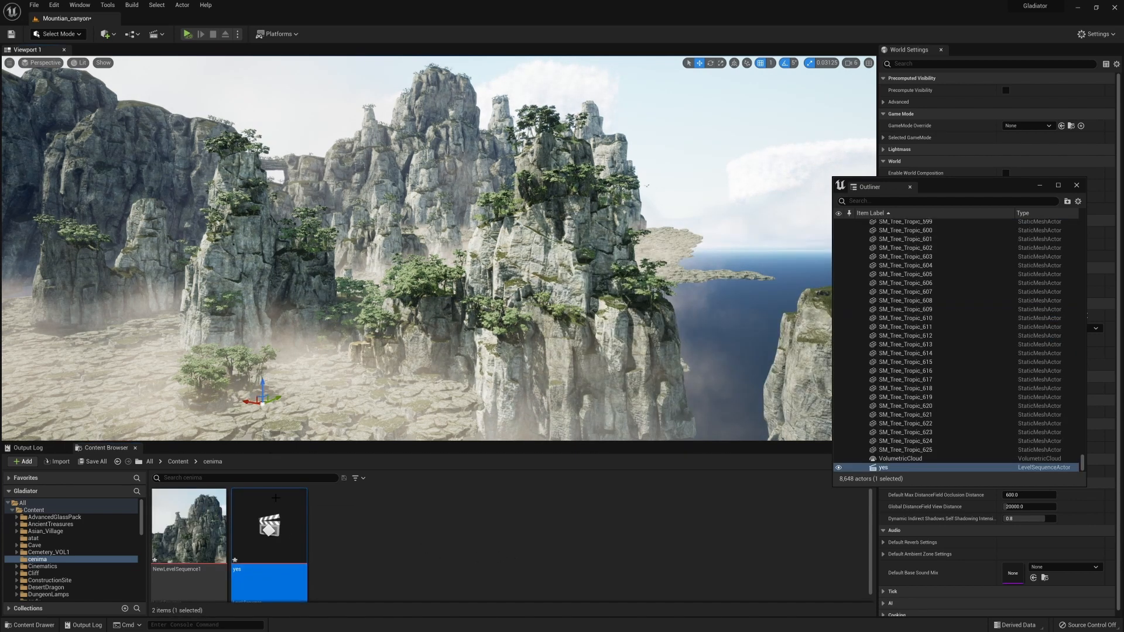
{"action": "double_click", "coordinate": [277, 537]}
{"action": "left_click_drag", "start_coordinate": [644, 364], "coordinate": [572, 344]}
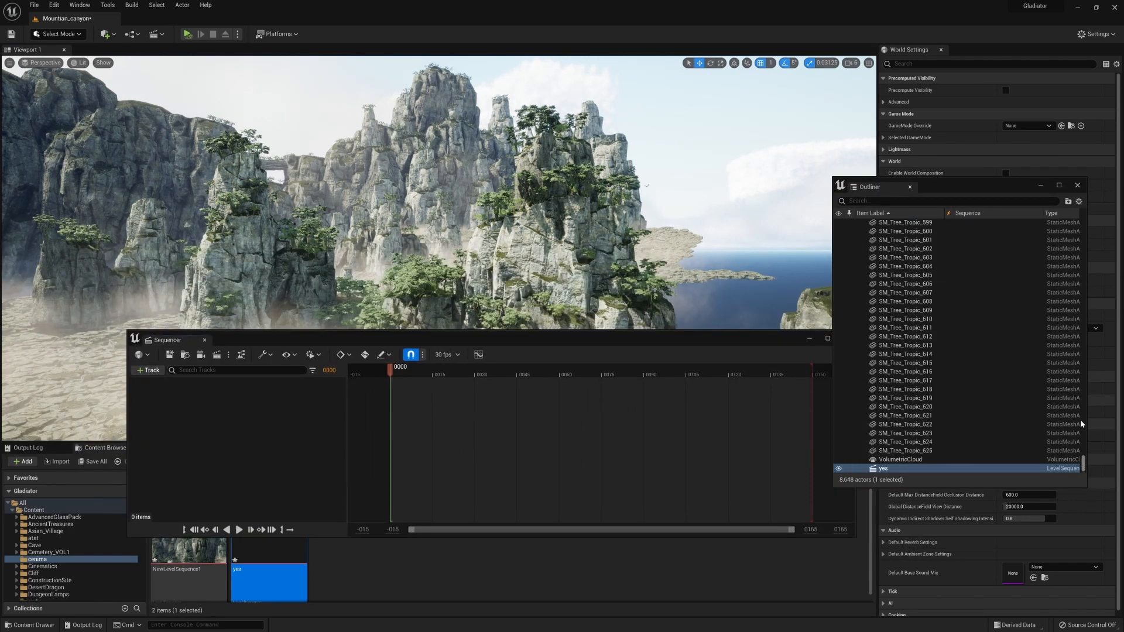
- Pilot CineCameraActor11 and arrange the Sequencer window low enough to leave the camera view visible
{"action": "left_click_drag", "start_coordinate": [1083, 462], "coordinate": [1085, 223]}
{"action": "left_click", "coordinate": [913, 312]}
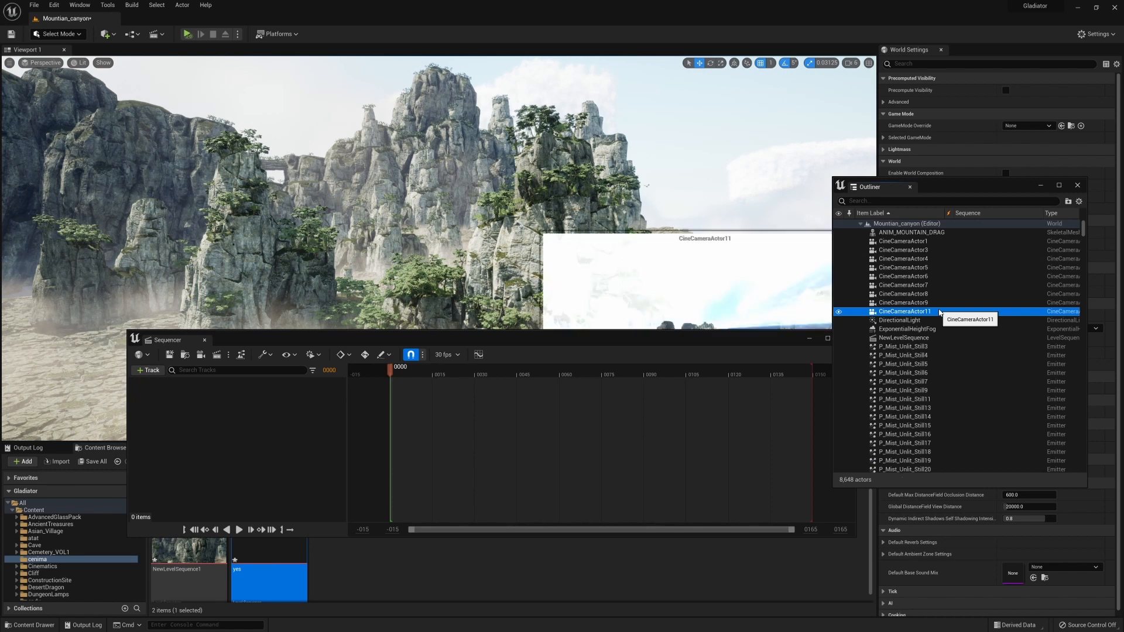
{"action": "left_click_drag", "start_coordinate": [675, 336], "coordinate": [682, 452]}
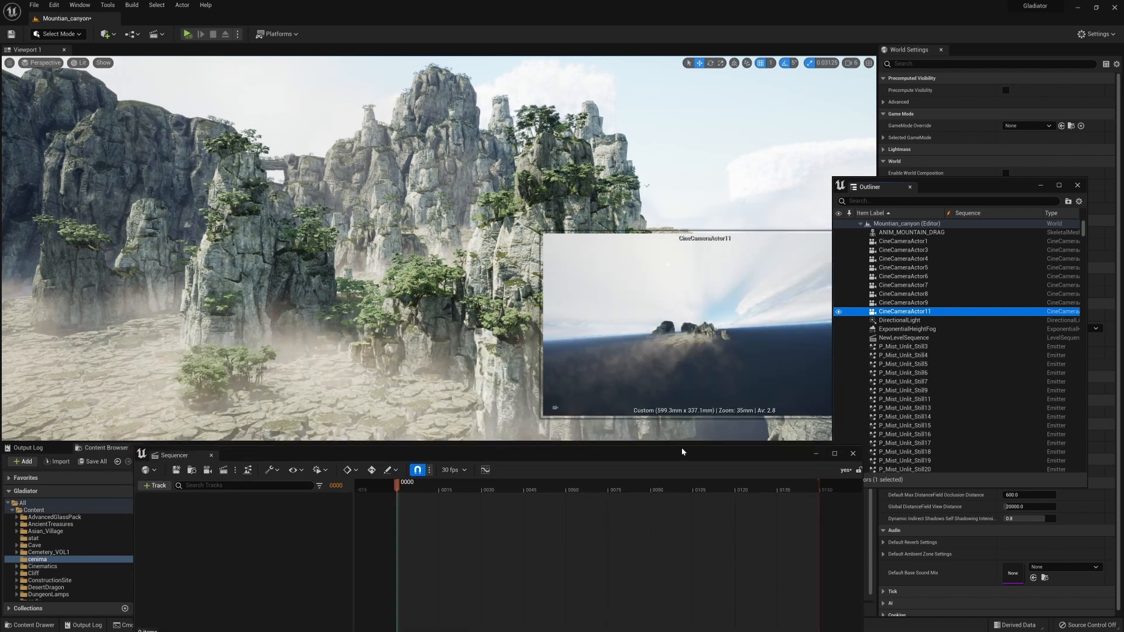
{"action": "right_click", "coordinate": [899, 311]}
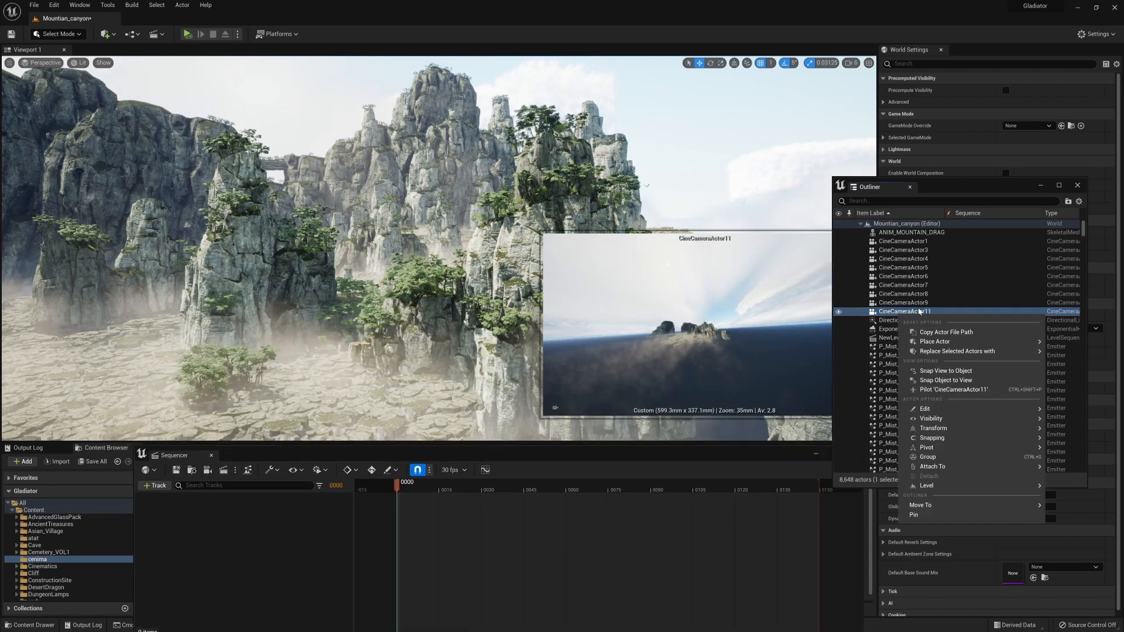
{"action": "left_click", "coordinate": [953, 389]}
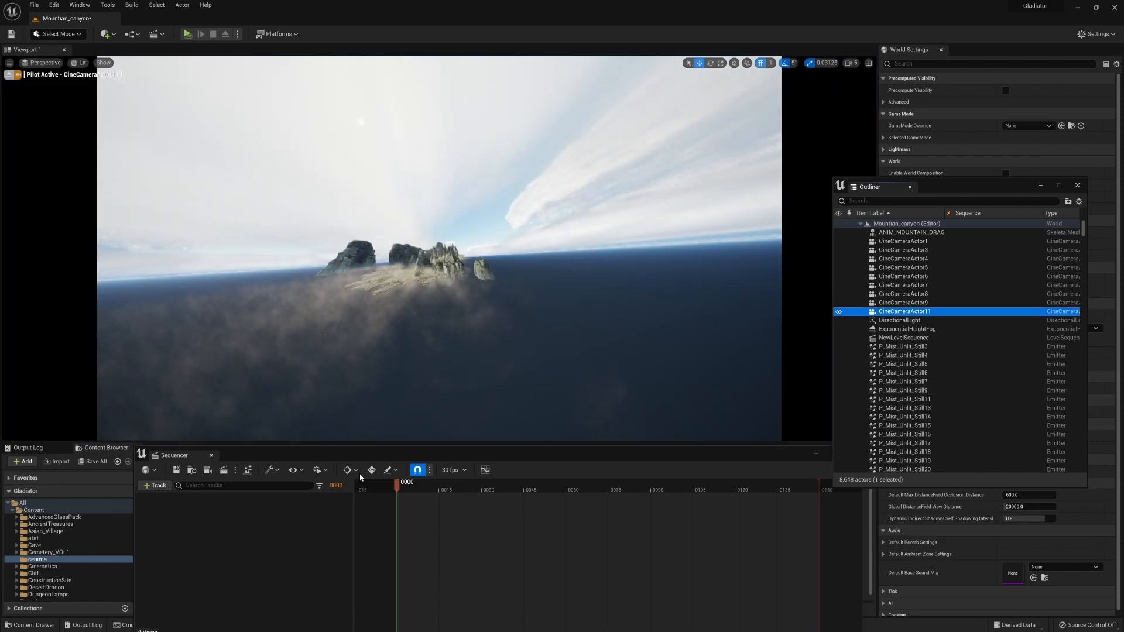
{"action": "left_click_drag", "start_coordinate": [478, 447], "coordinate": [443, 427]}
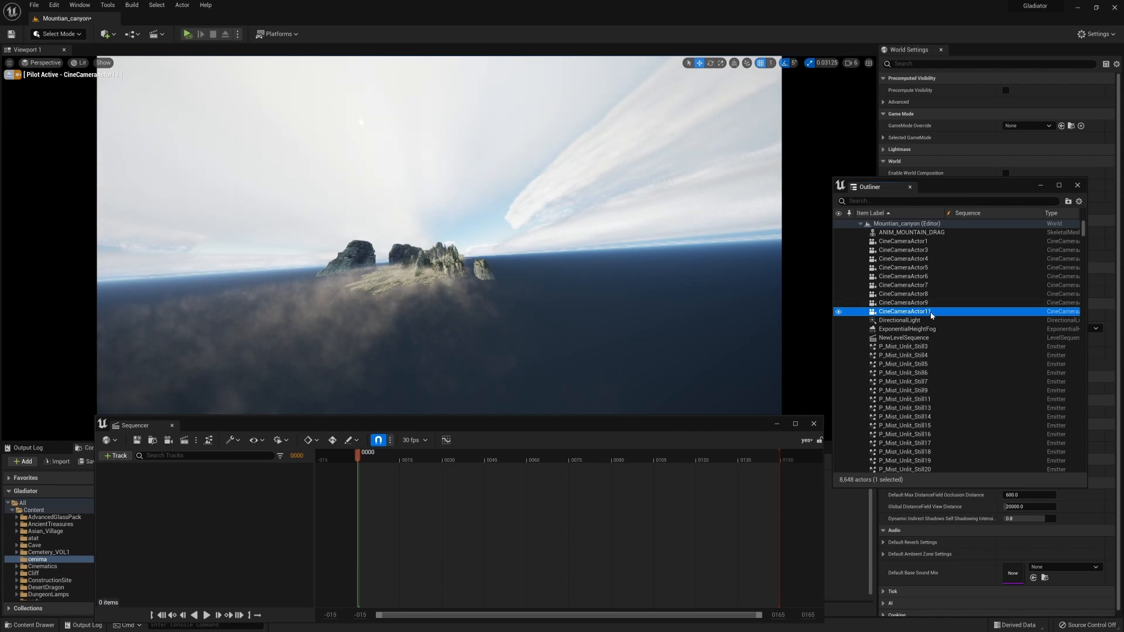
- Add a new Cine Camera Actor to the level and snap it to the view
{"action": "left_click", "coordinate": [106, 34]}
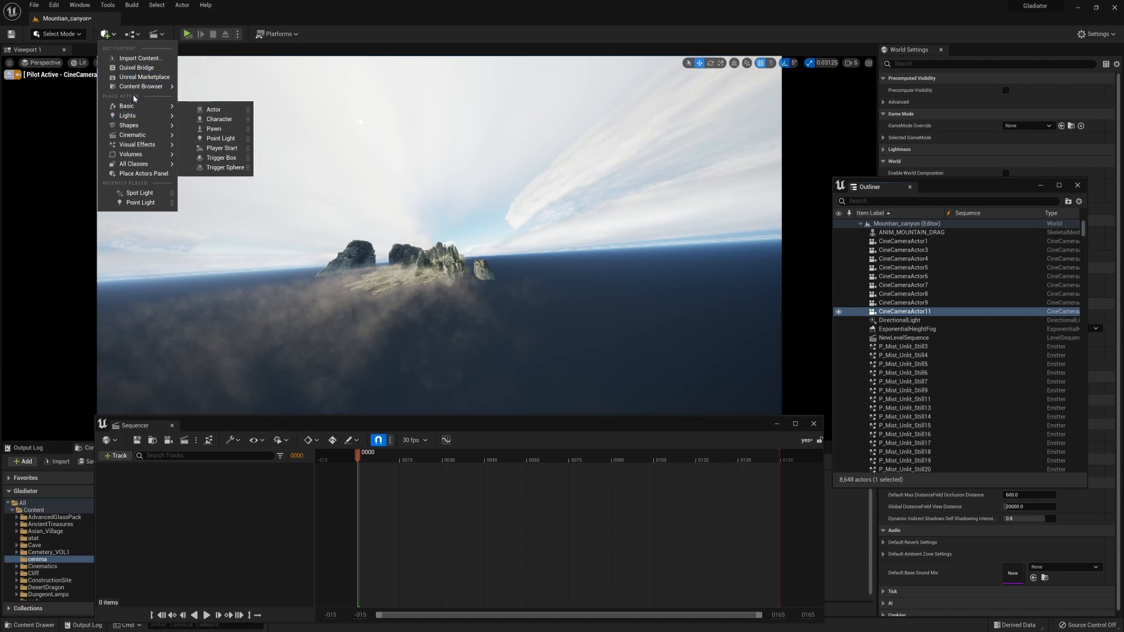
{"action": "mouse_move", "coordinate": [130, 135]}
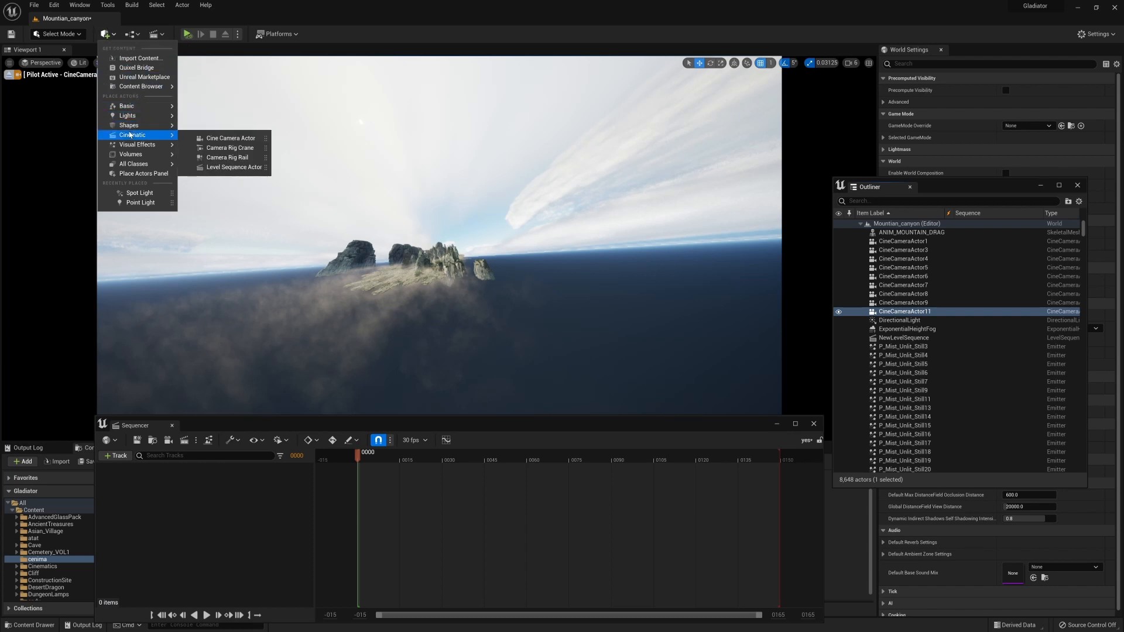
{"action": "left_click", "coordinate": [214, 139]}
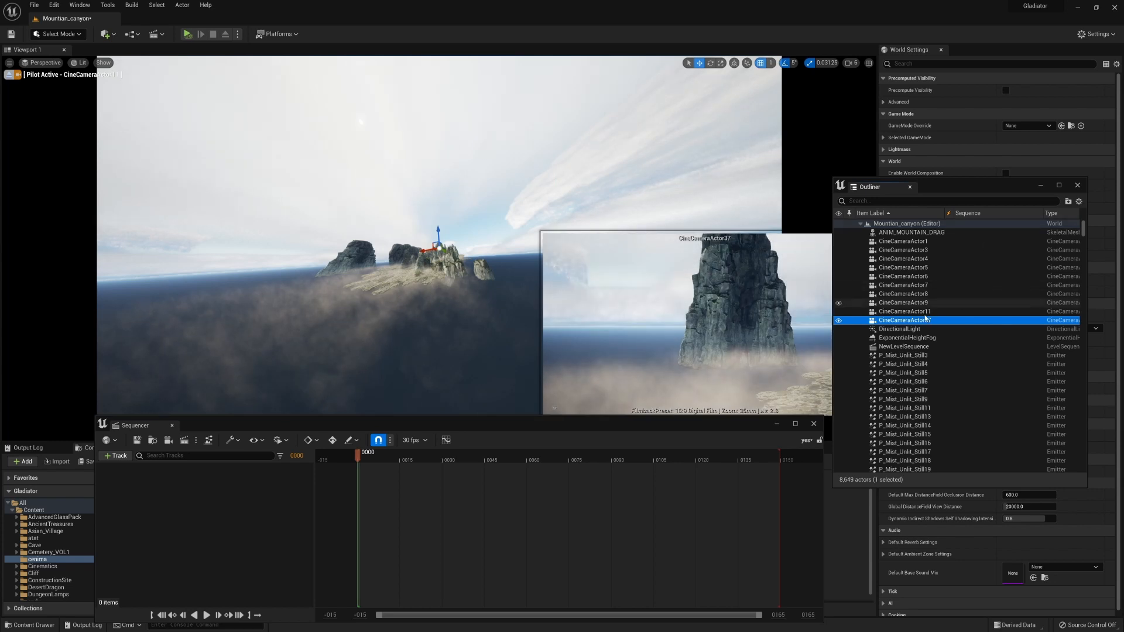
{"action": "right_click", "coordinate": [925, 320]}
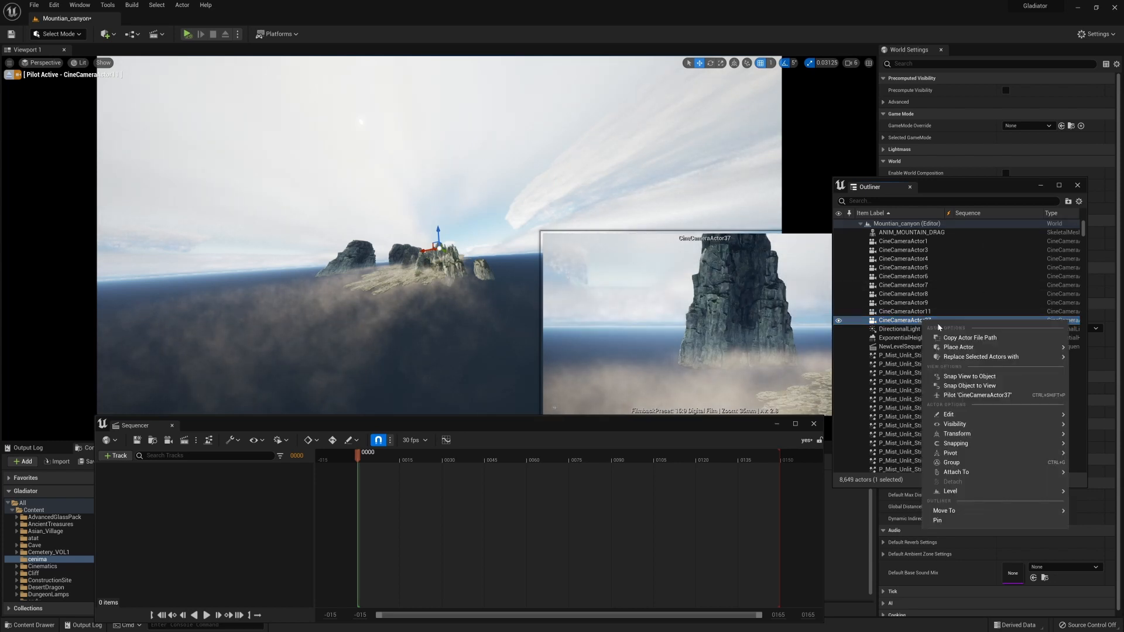
{"action": "left_click", "coordinate": [971, 387]}
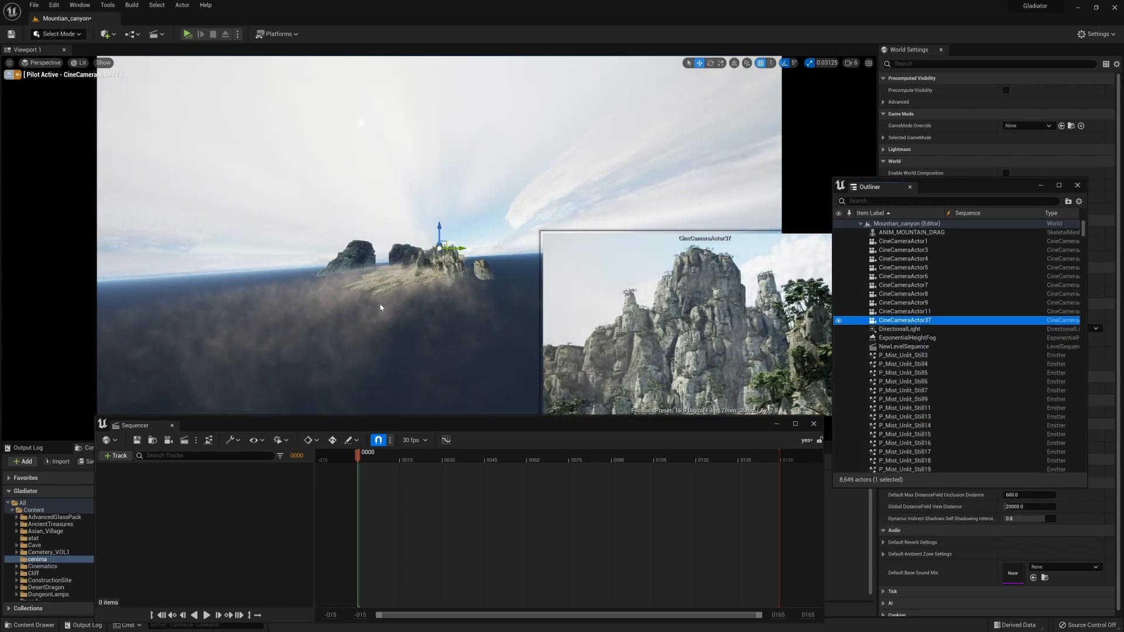
- Pilot the newly added cine camera and raise the Sequencer window so its whole timeline is accessible
{"action": "right_click", "coordinate": [922, 320]}
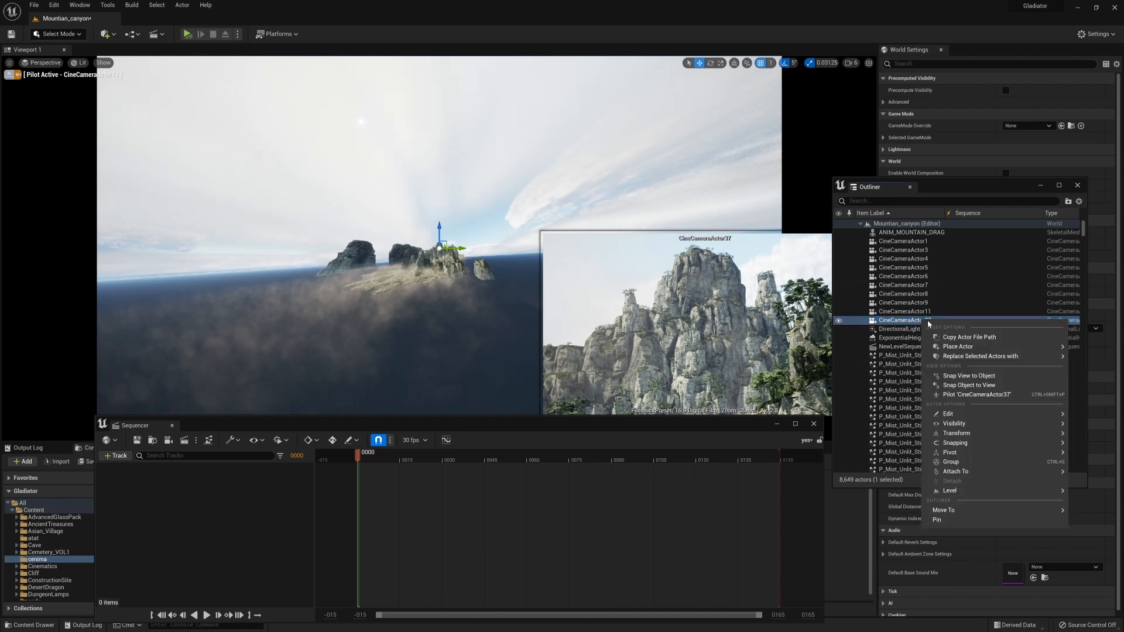
{"action": "left_click", "coordinate": [972, 396]}
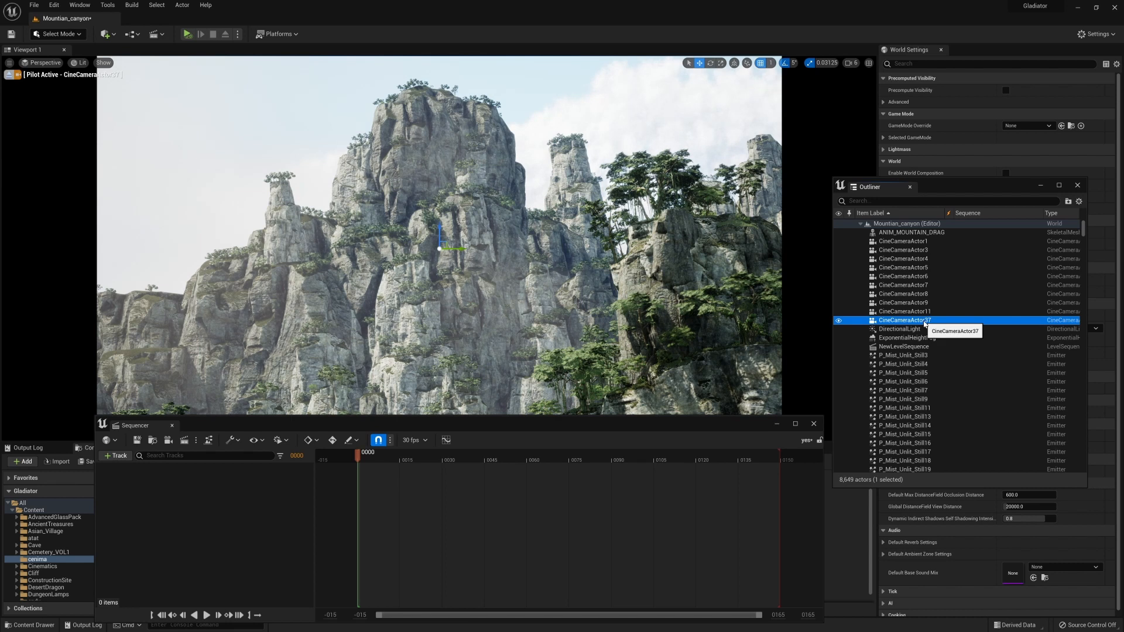
{"action": "left_click_drag", "start_coordinate": [608, 425], "coordinate": [615, 371]}
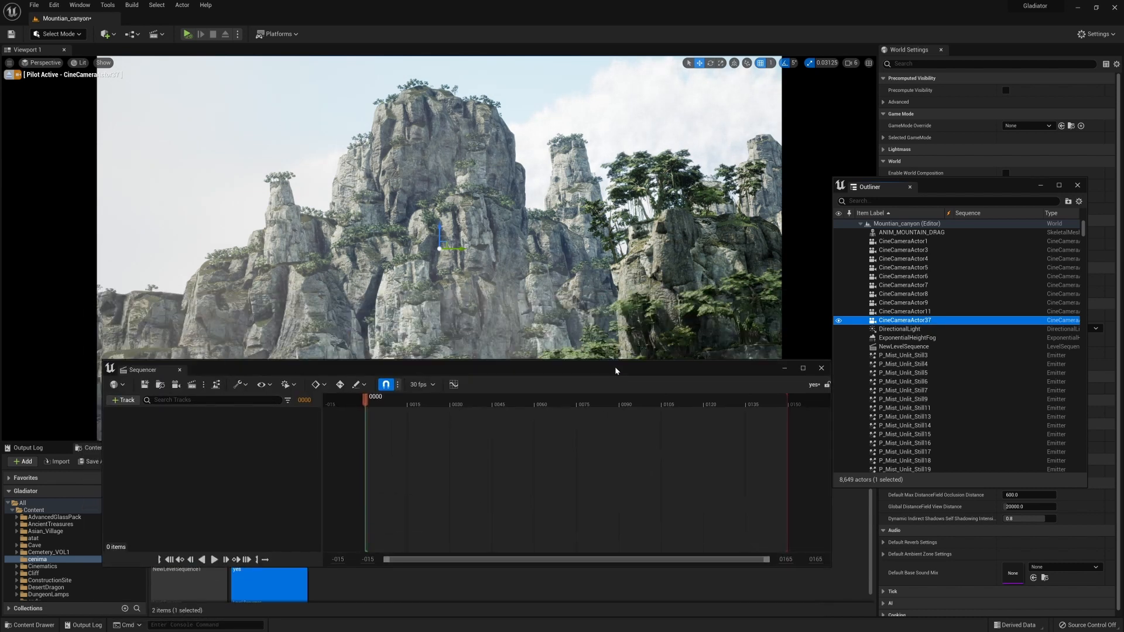
{"action": "mouse_move", "coordinate": [534, 368]}
{"action": "left_mouse_down"}
{"action": "mouse_move", "coordinate": [568, 371]}
{"action": "mouse_move", "coordinate": [525, 370]}
{"action": "left_mouse_up"}
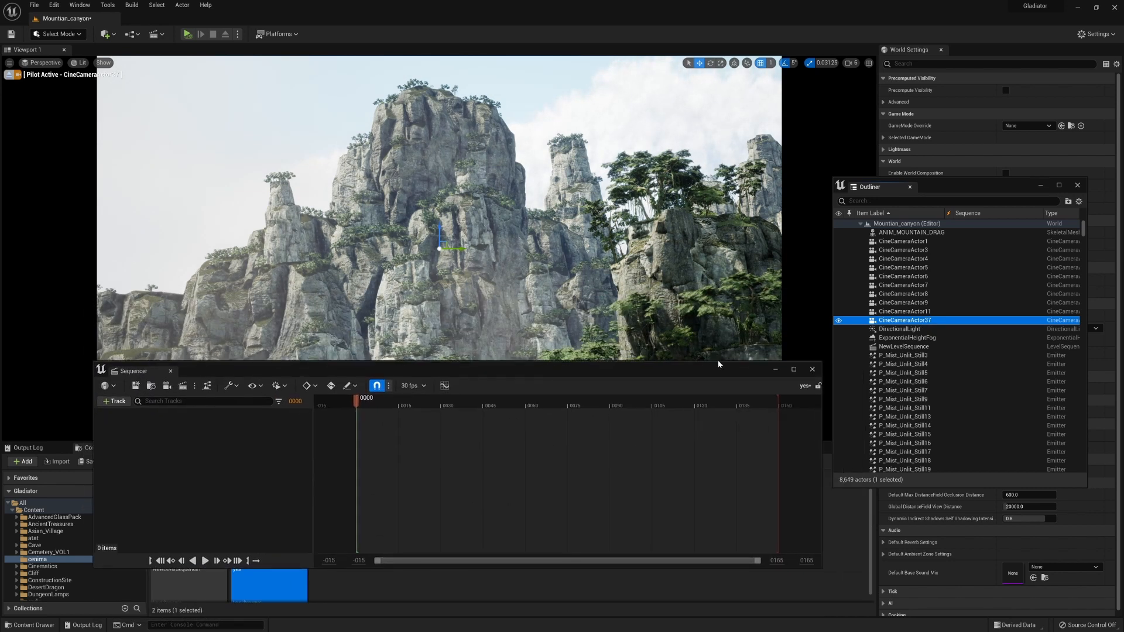
- Add the new cine camera to the yes sequence with its own camera cut, trimmed to end at about frame 74
{"action": "left_click_drag", "start_coordinate": [911, 325], "coordinate": [879, 314]}
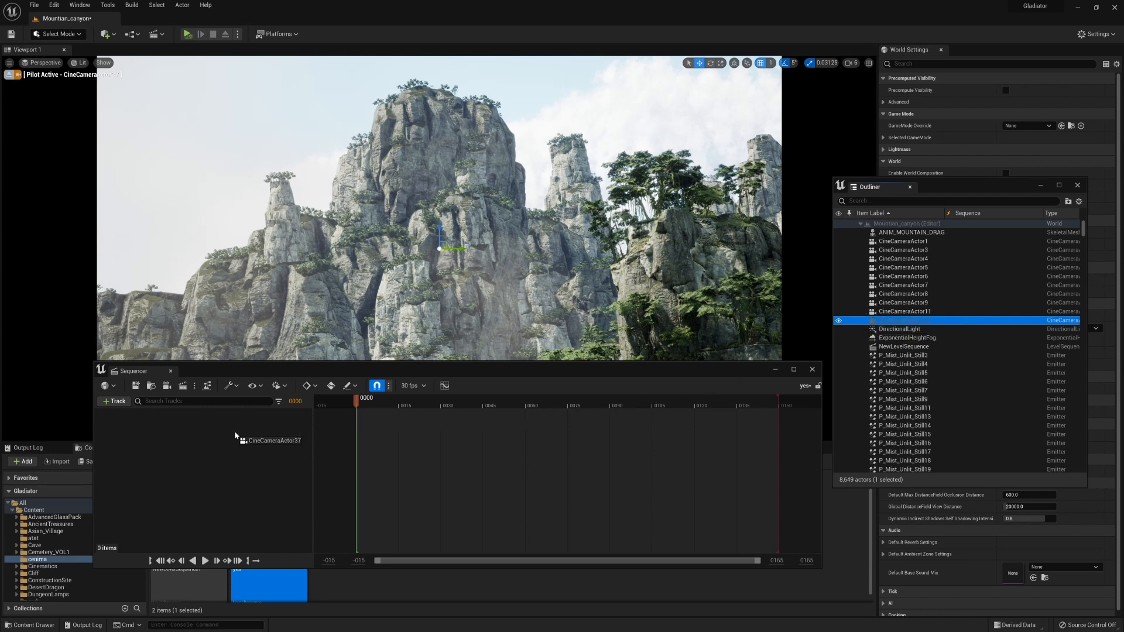
{"action": "left_click_drag", "start_coordinate": [235, 434], "coordinate": [235, 434]}
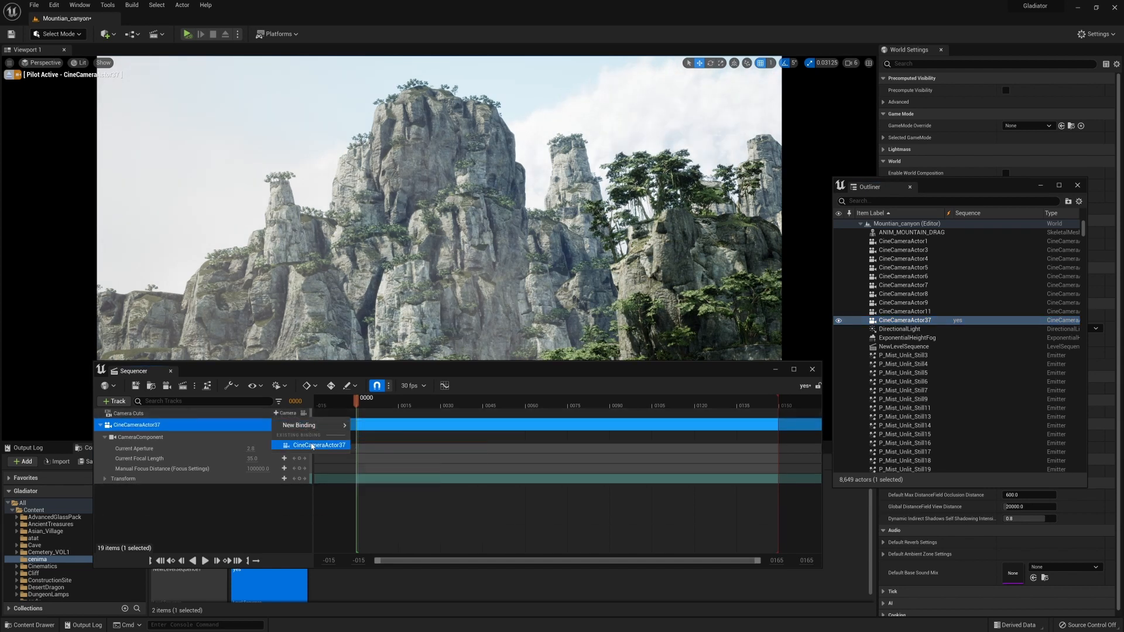
{"action": "left_click", "coordinate": [312, 446]}
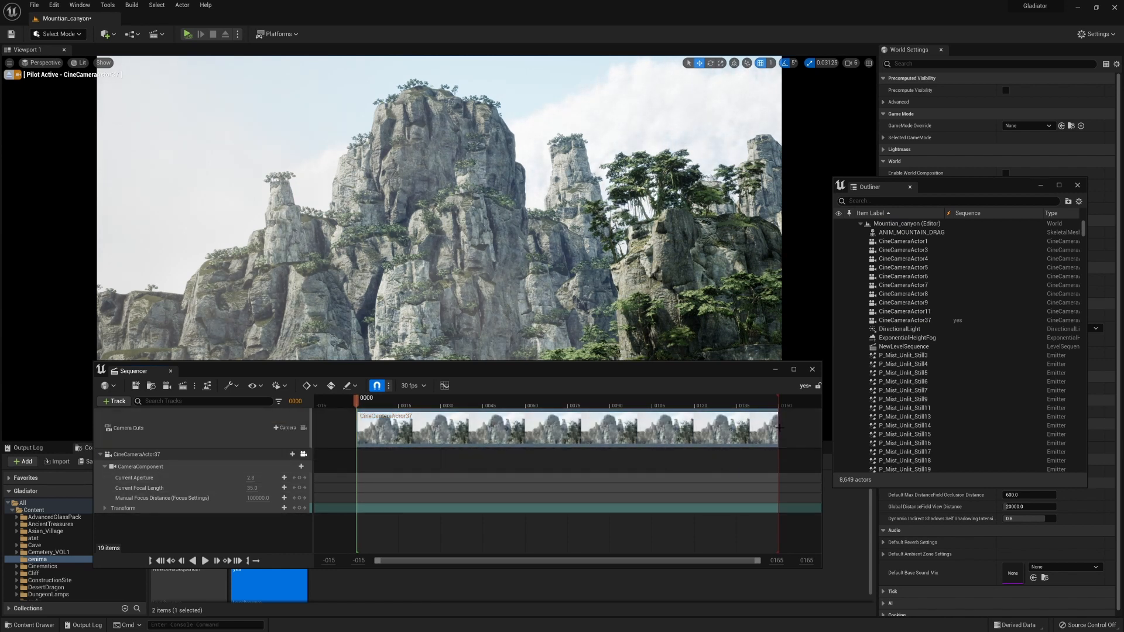
{"action": "left_click_drag", "start_coordinate": [778, 428], "coordinate": [564, 429]}
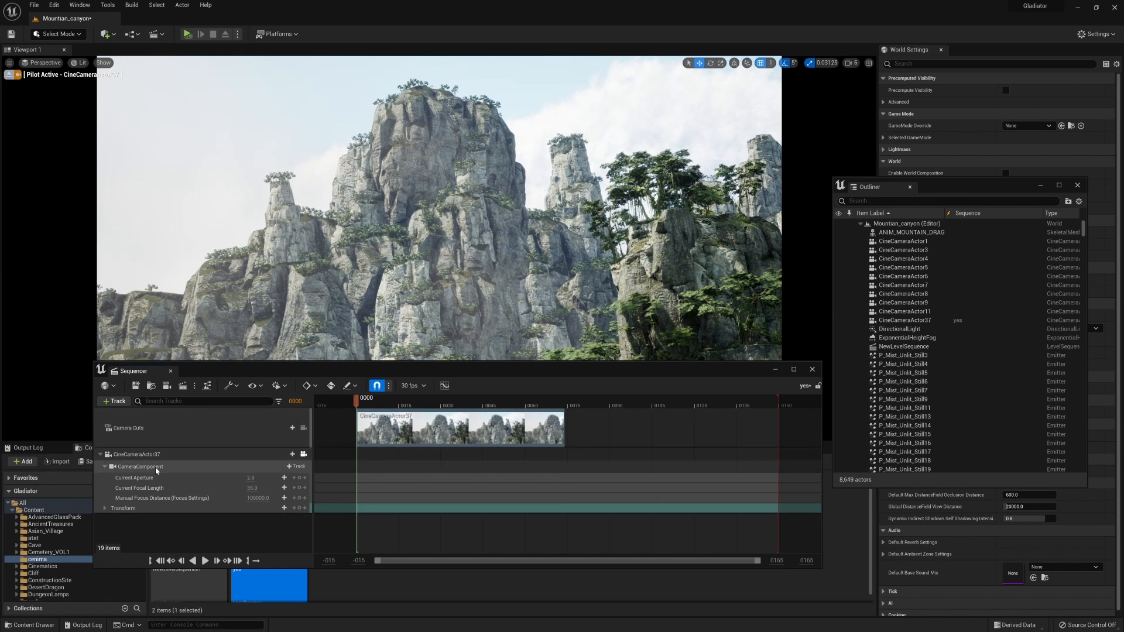
- Add CineCameraActor4 from the Outliner to the yes sequence
{"action": "left_click", "coordinate": [141, 454]}
{"action": "left_click_drag", "start_coordinate": [963, 263], "coordinate": [287, 385]}
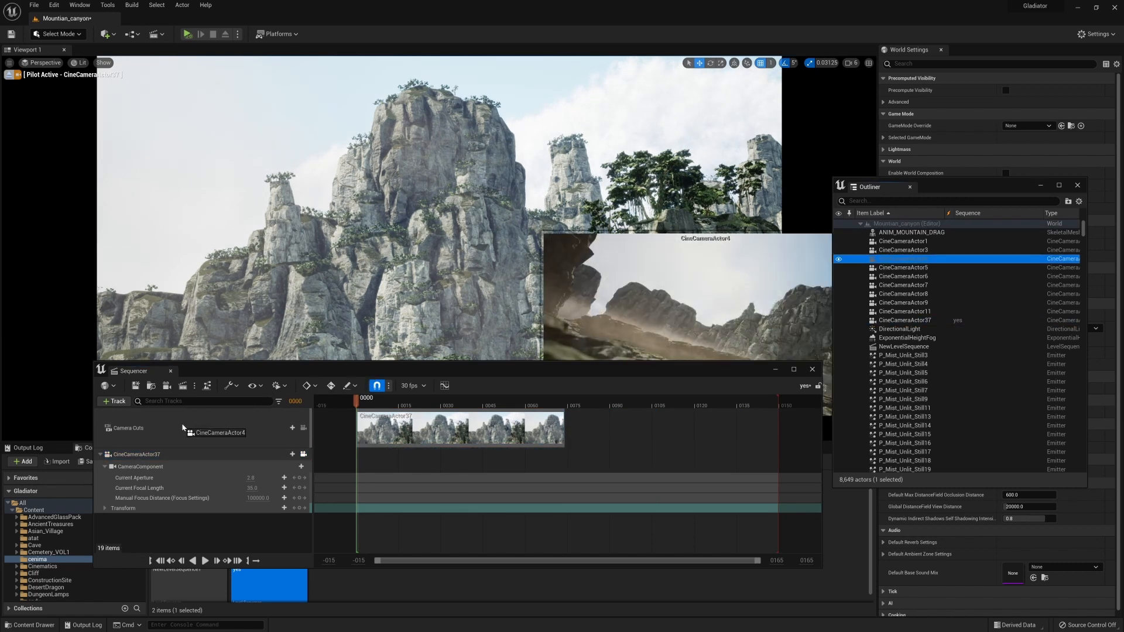
{"action": "left_click_drag", "start_coordinate": [184, 429], "coordinate": [187, 437]}
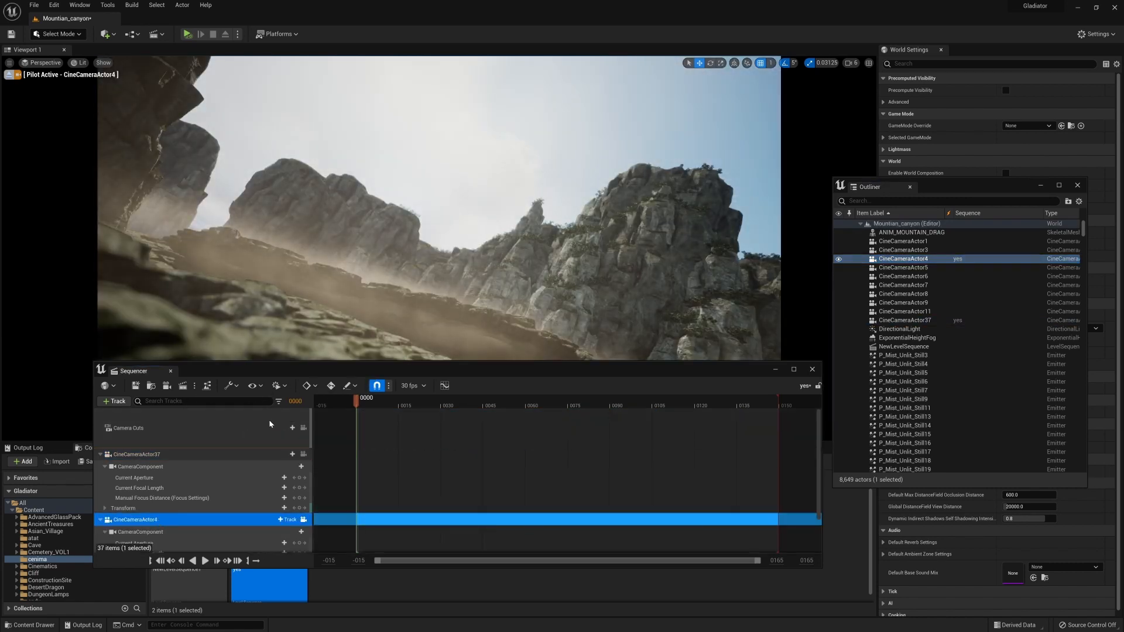
- Try a shortened CineCameraActor4 camera cut behind the first camera's cut, and delete it again
{"action": "left_click", "coordinate": [285, 428]}
{"action": "left_click", "coordinate": [320, 473]}
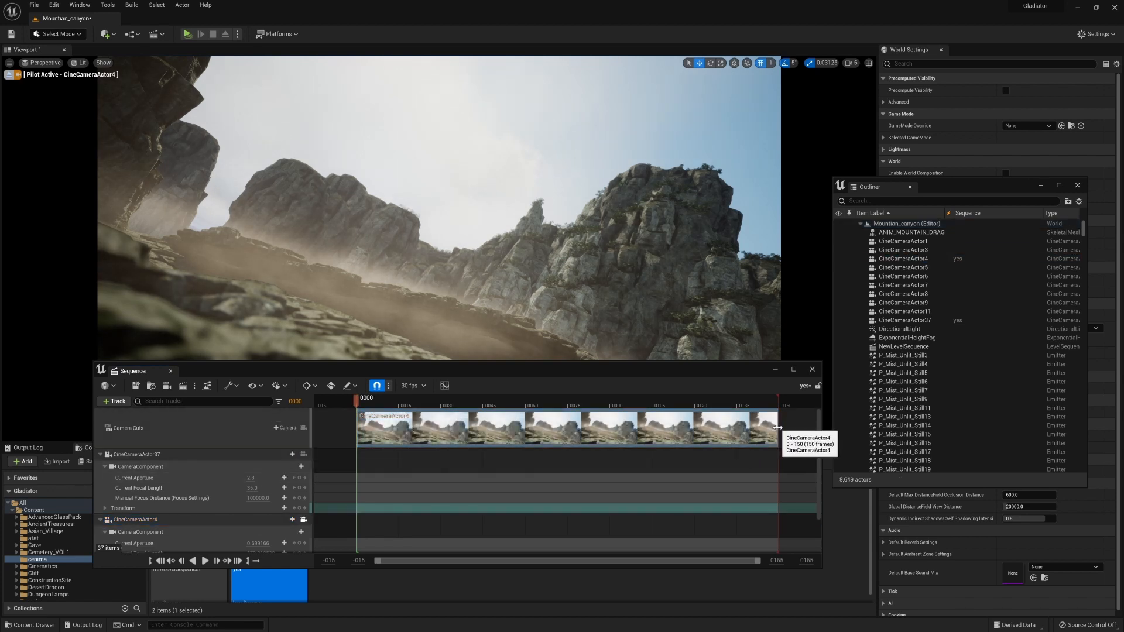
{"action": "left_click_drag", "start_coordinate": [778, 428], "coordinate": [696, 442]}
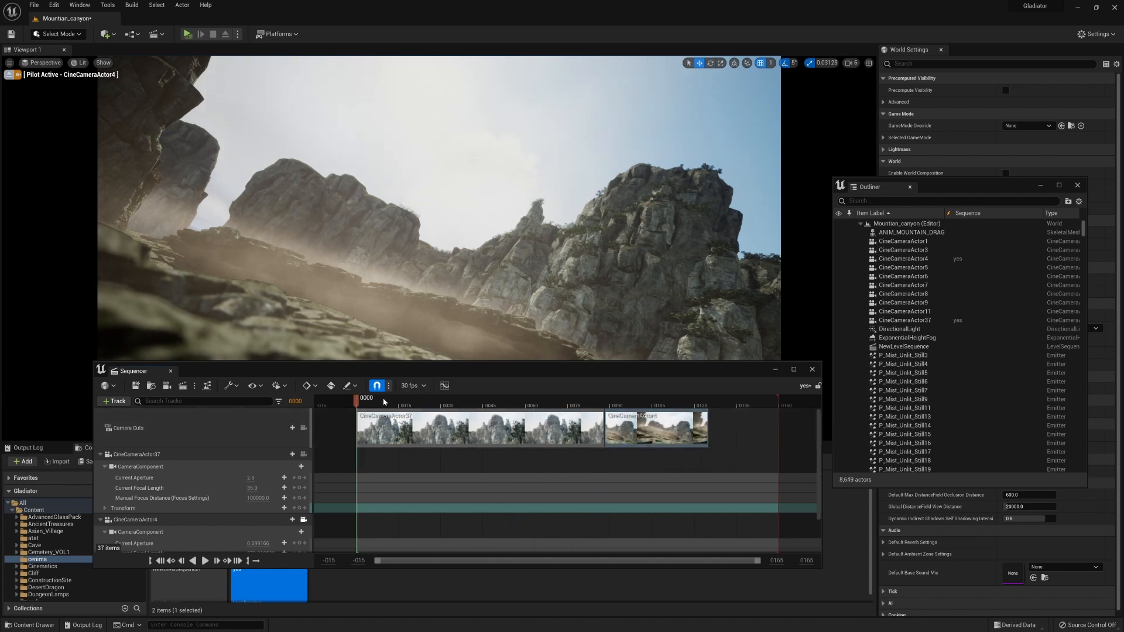
{"action": "left_click_drag", "start_coordinate": [553, 421], "coordinate": [599, 416]}
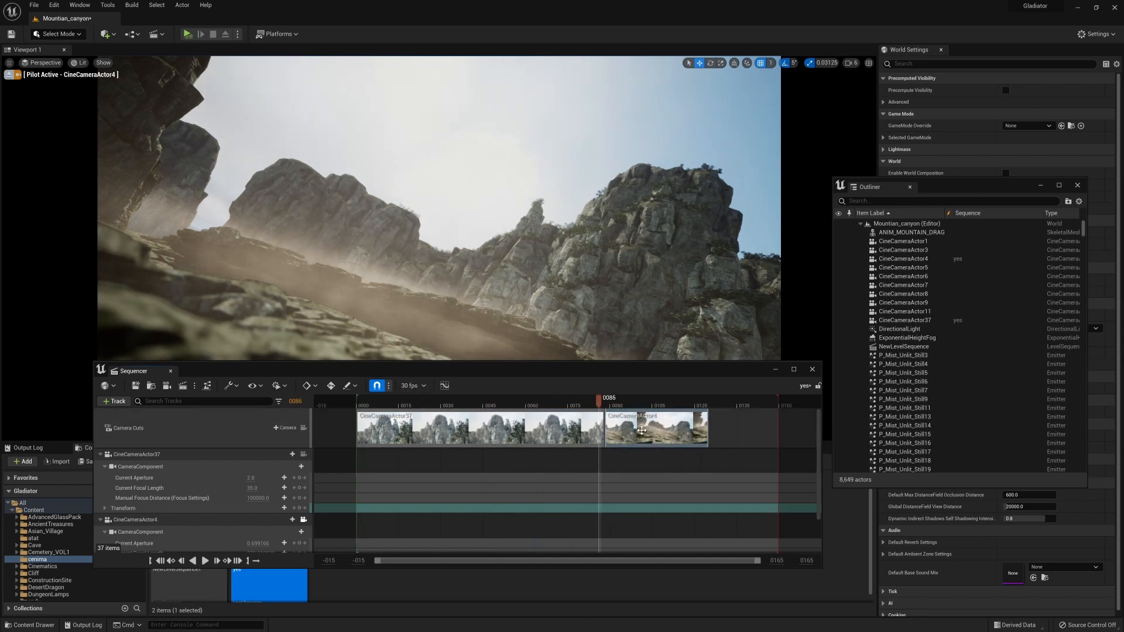
{"action": "key", "text": "Delete"}
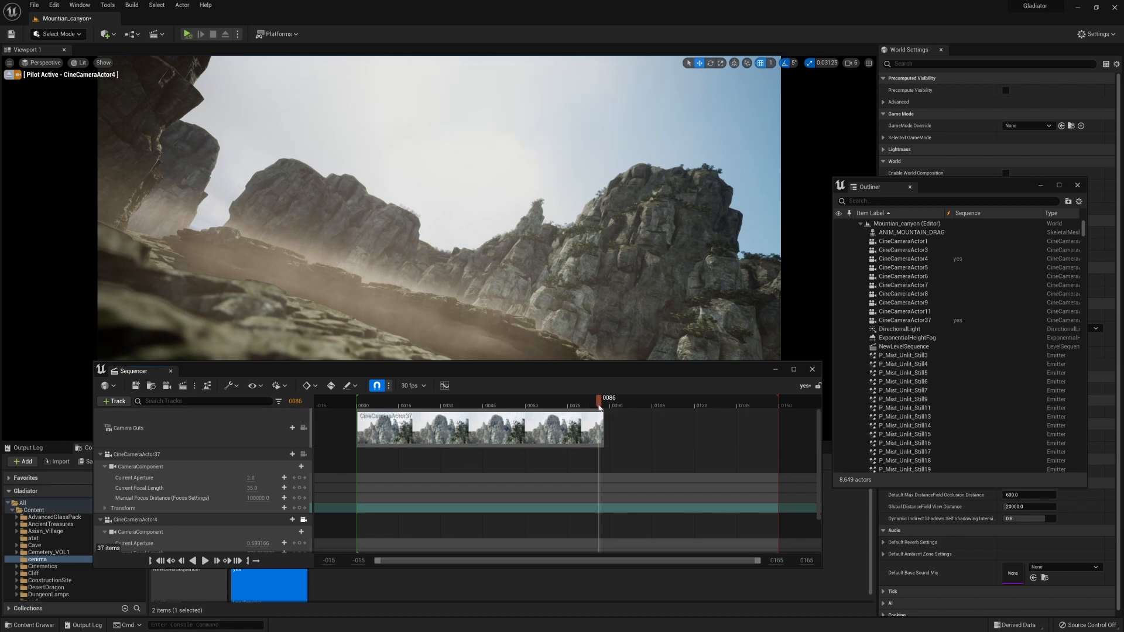
- Add a camera cut for CineCameraActor4 starting at frame 92
{"action": "left_click", "coordinate": [617, 406]}
{"action": "left_click", "coordinate": [246, 520]}
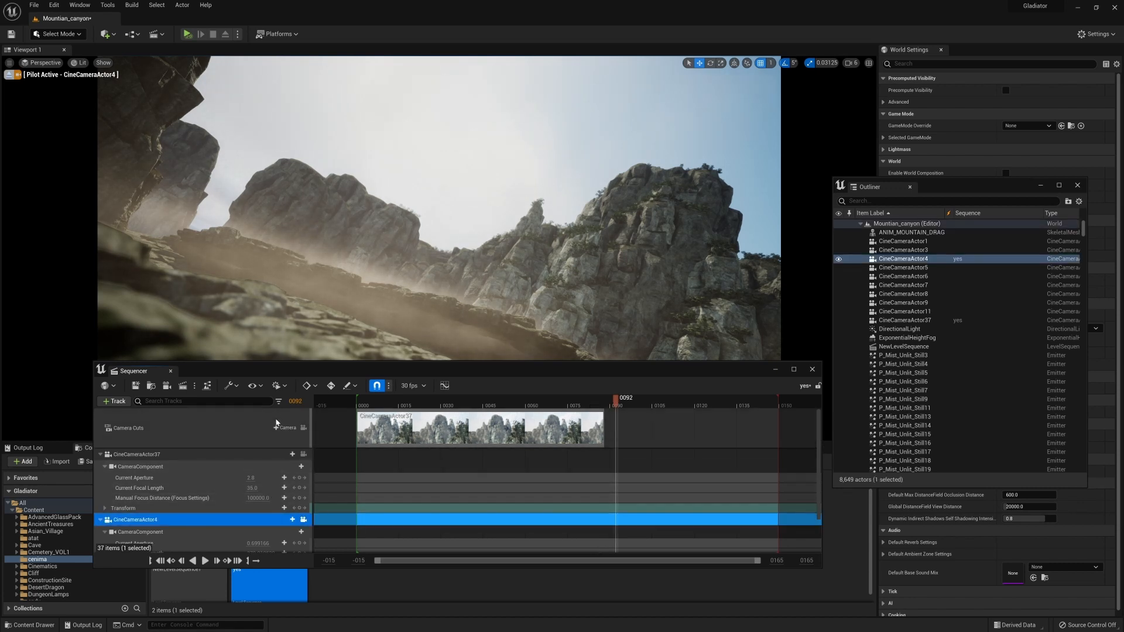
{"action": "left_click", "coordinate": [279, 429]}
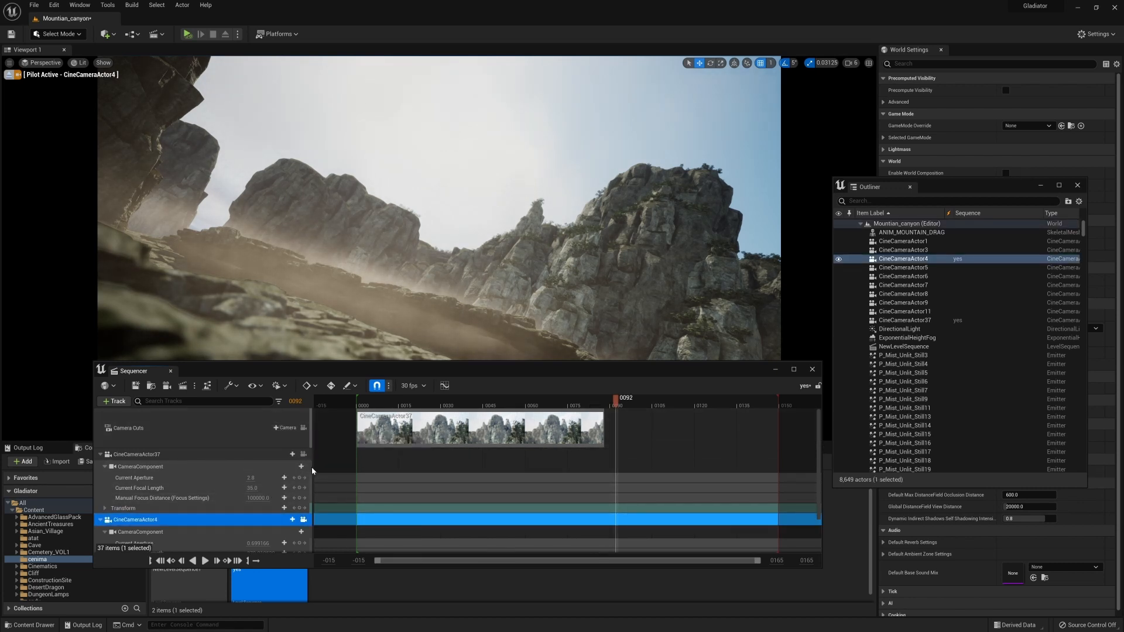
{"action": "left_click", "coordinate": [302, 460]}
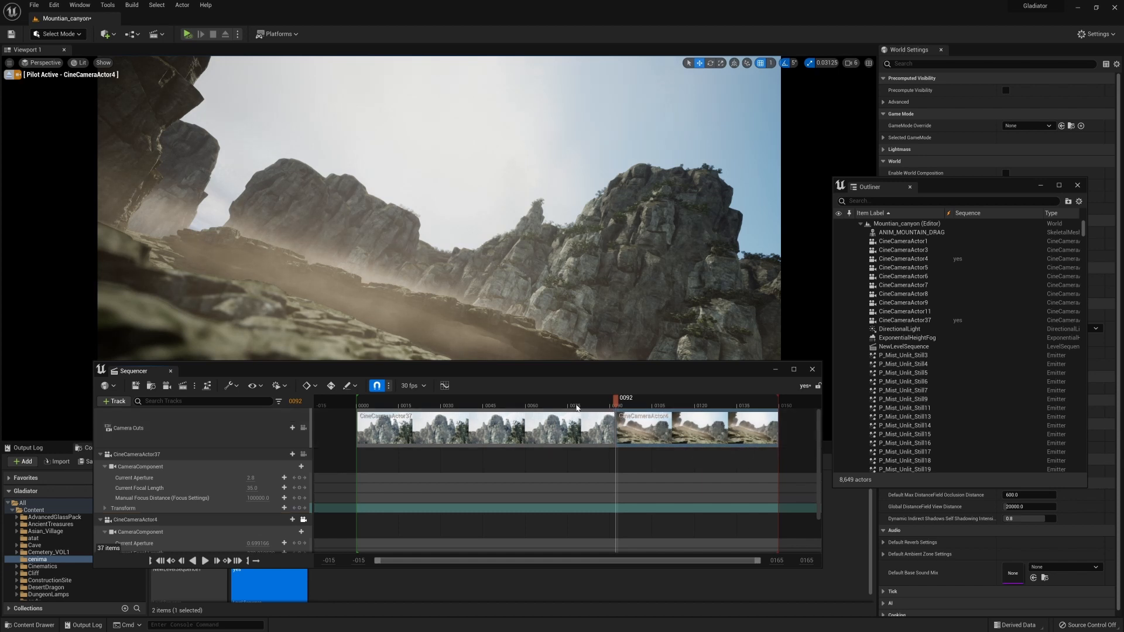
- Play back the sequence, delete the CineCameraActor4 camera cut, and extend the CineCameraActor37 cut to frame 150
{"action": "key", "text": "space"}
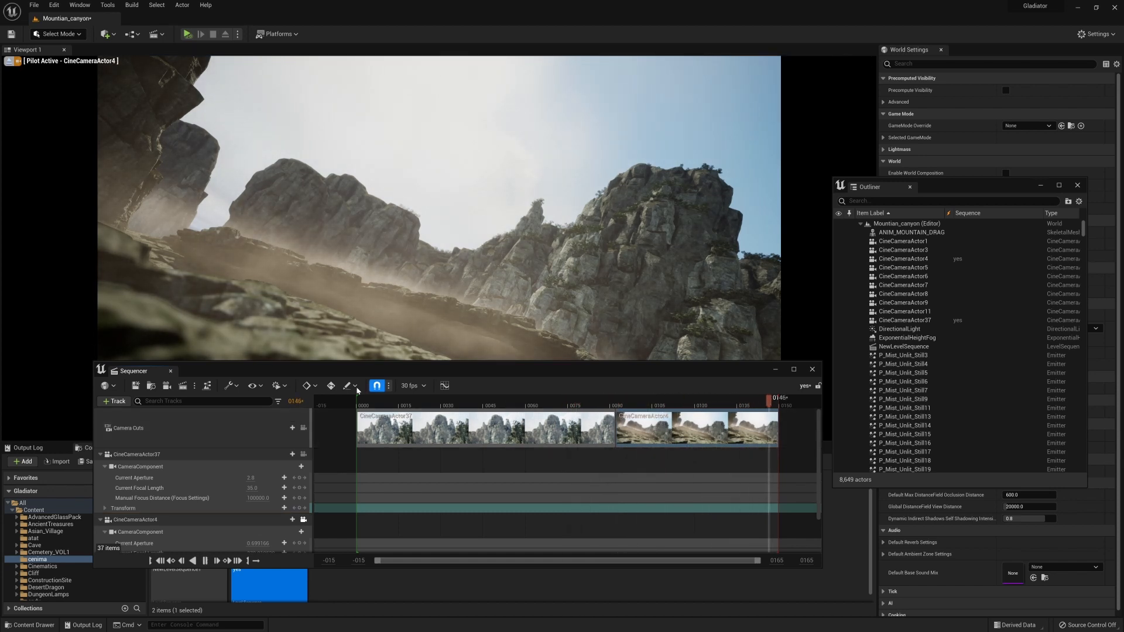
{"action": "left_click_drag", "start_coordinate": [587, 415], "coordinate": [534, 409]}
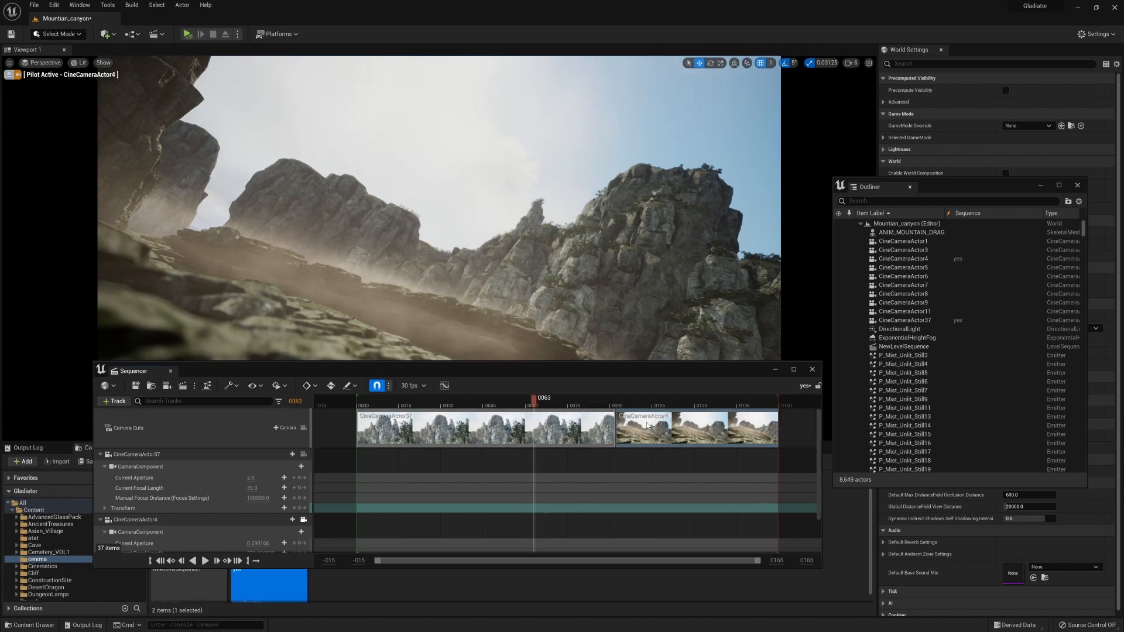
{"action": "left_click", "coordinate": [645, 420]}
{"action": "key", "text": "Delete"}
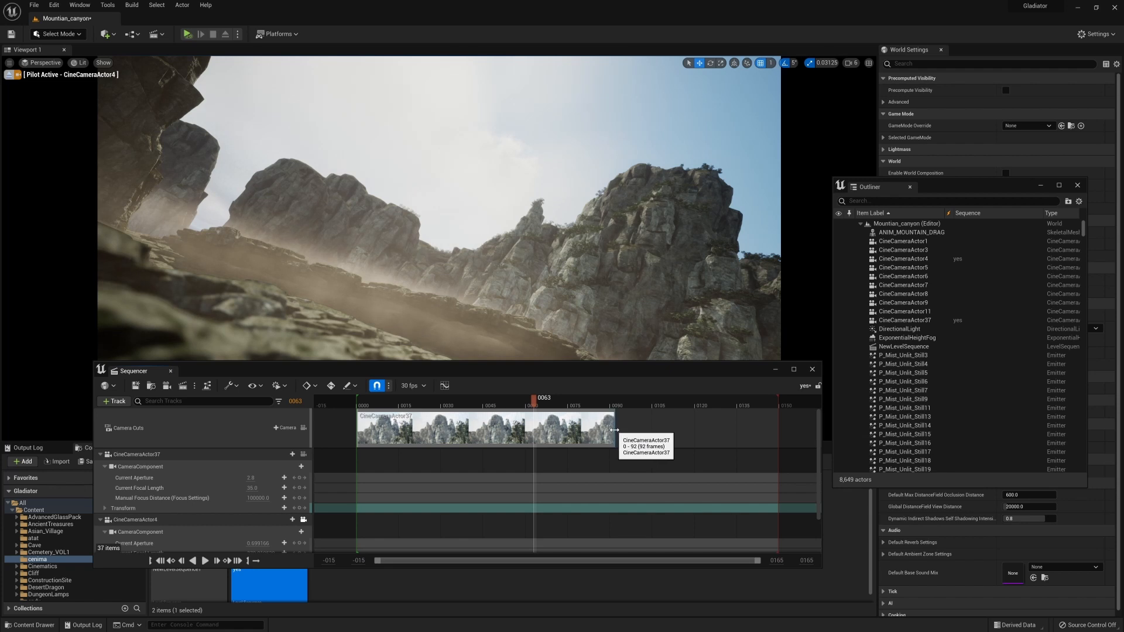
{"action": "left_click_drag", "start_coordinate": [612, 428], "coordinate": [778, 436]}
- Pilot CineCameraActor37 and play the sequence through its view from near the start
{"action": "right_click", "coordinate": [907, 320]}
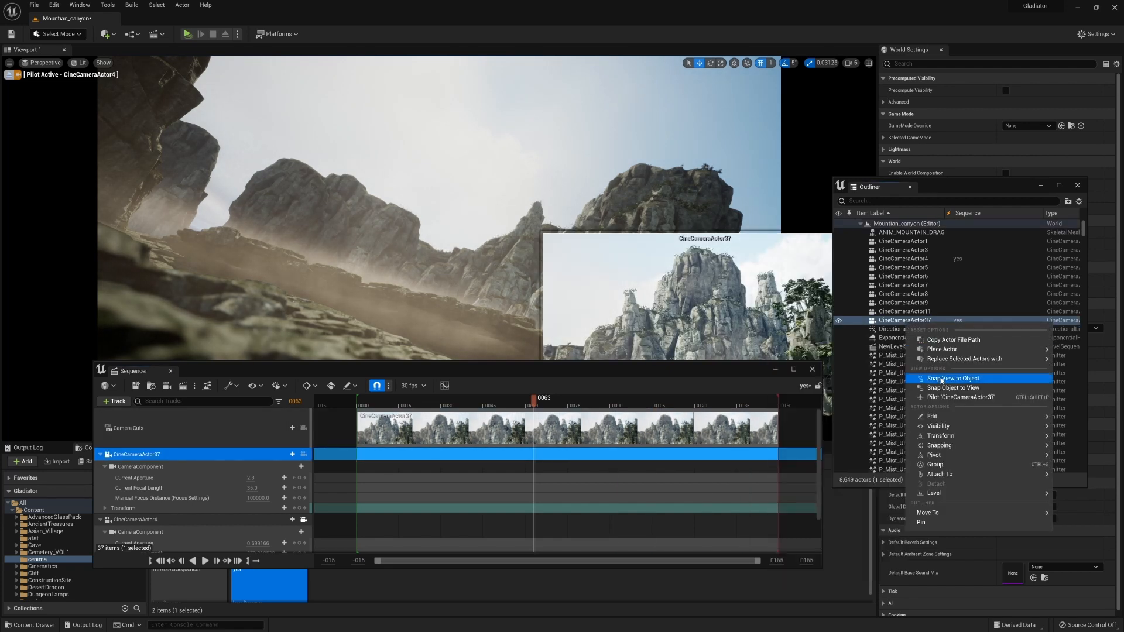
{"action": "left_click", "coordinate": [960, 397]}
{"action": "left_click_drag", "start_coordinate": [558, 376], "coordinate": [568, 443]}
{"action": "left_click_drag", "start_coordinate": [517, 472], "coordinate": [379, 474]}
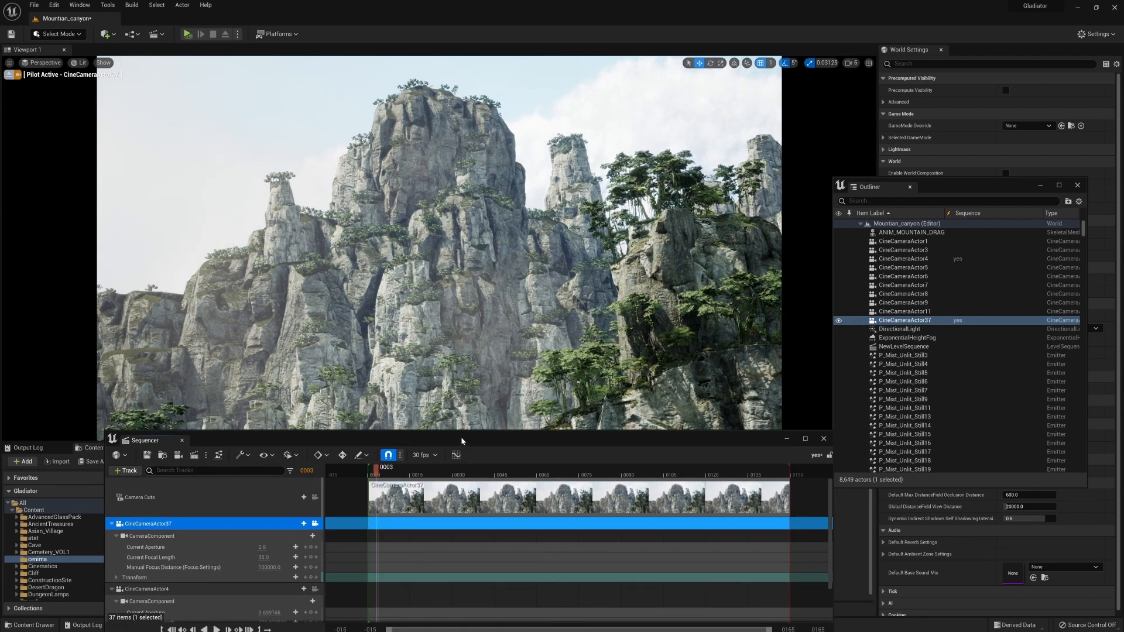
{"action": "left_click_drag", "start_coordinate": [462, 440], "coordinate": [457, 364]}
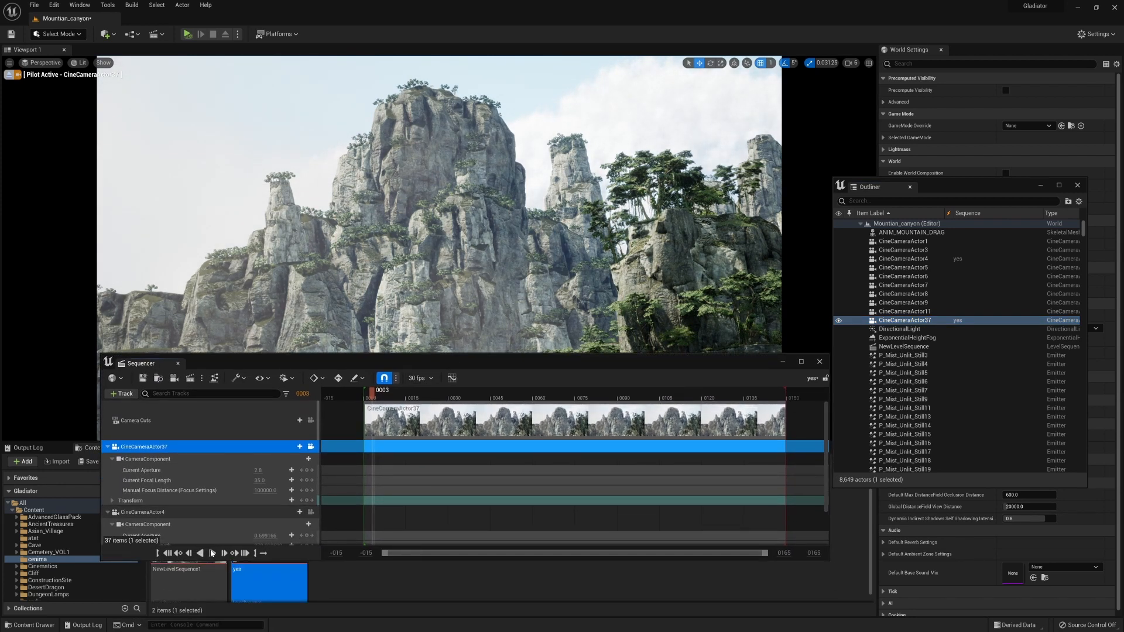
{"action": "left_click", "coordinate": [212, 553]}
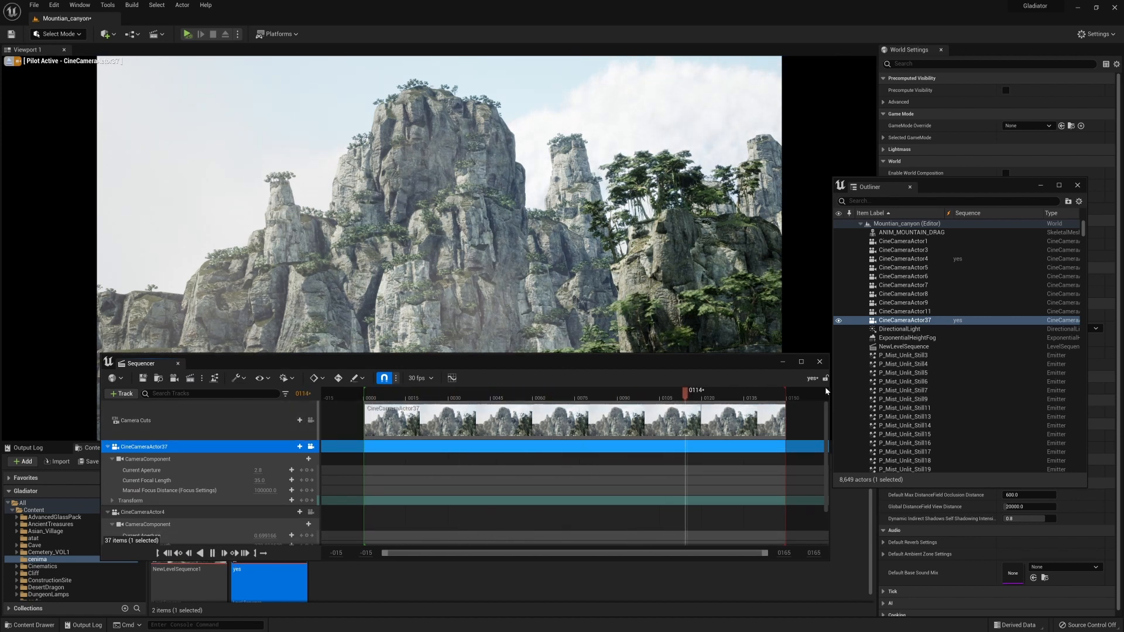
- Show the sequence times in seconds, and switch the time display back to frames
{"action": "left_click", "coordinate": [430, 380]}
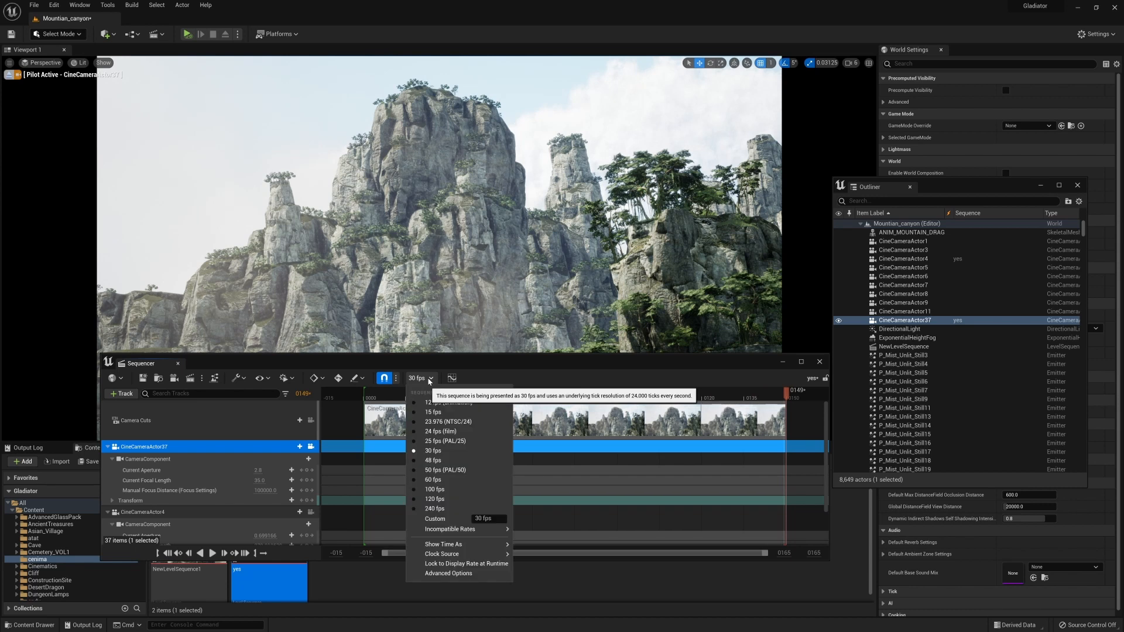
{"action": "mouse_move", "coordinate": [463, 544]}
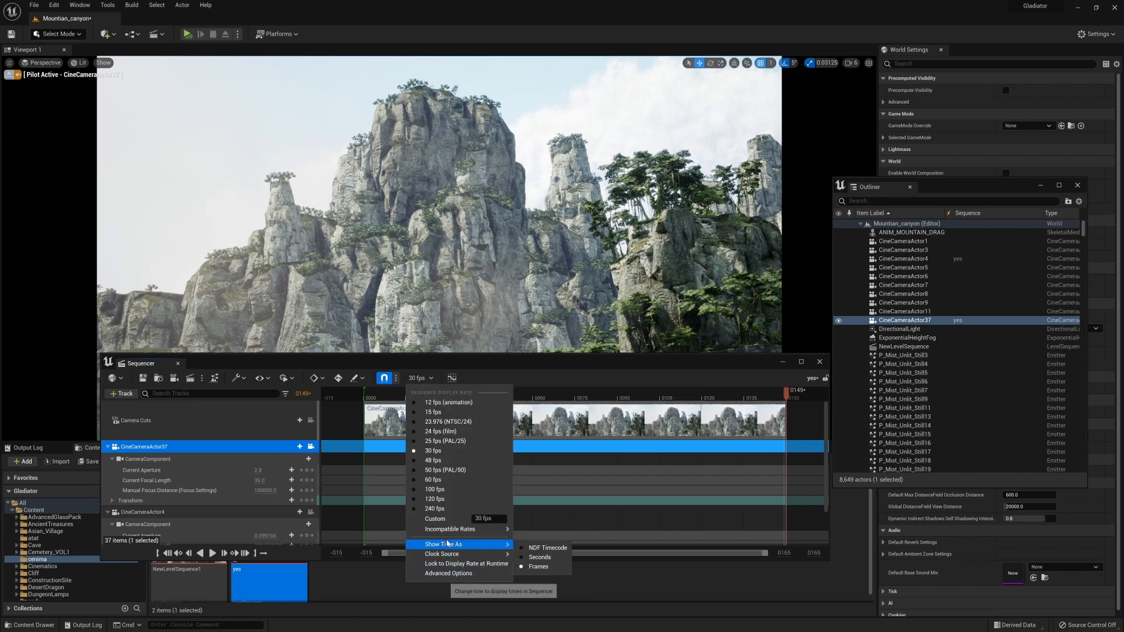
{"action": "left_click", "coordinate": [539, 558]}
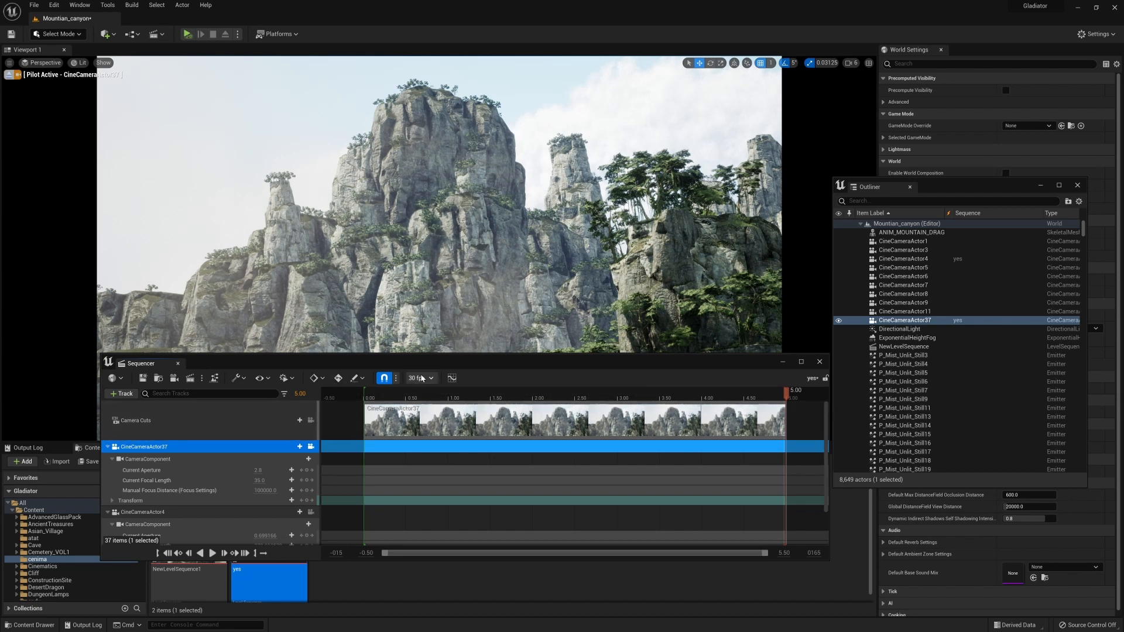
{"action": "left_click", "coordinate": [420, 379]}
{"action": "left_click", "coordinate": [441, 452]}
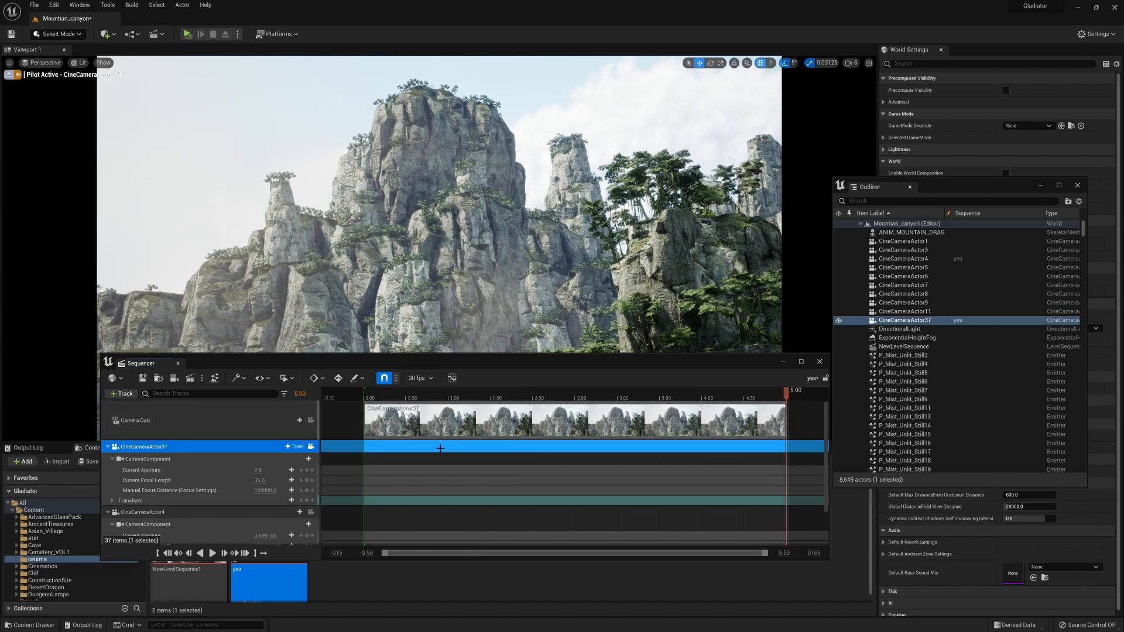
{"action": "left_click", "coordinate": [420, 378]}
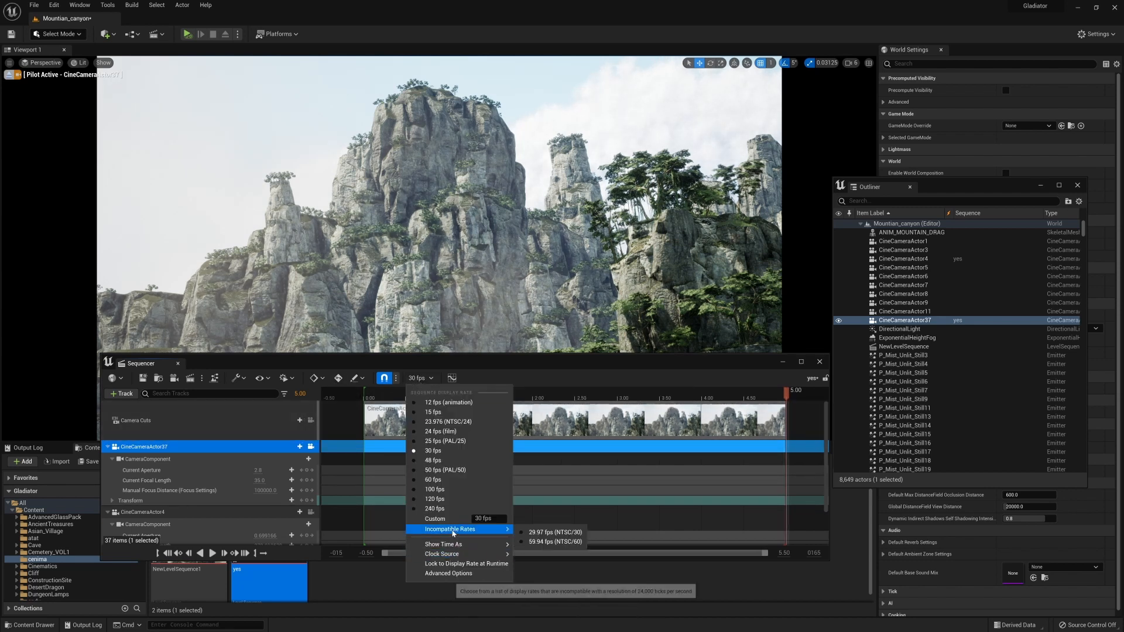
{"action": "mouse_move", "coordinate": [457, 553]}
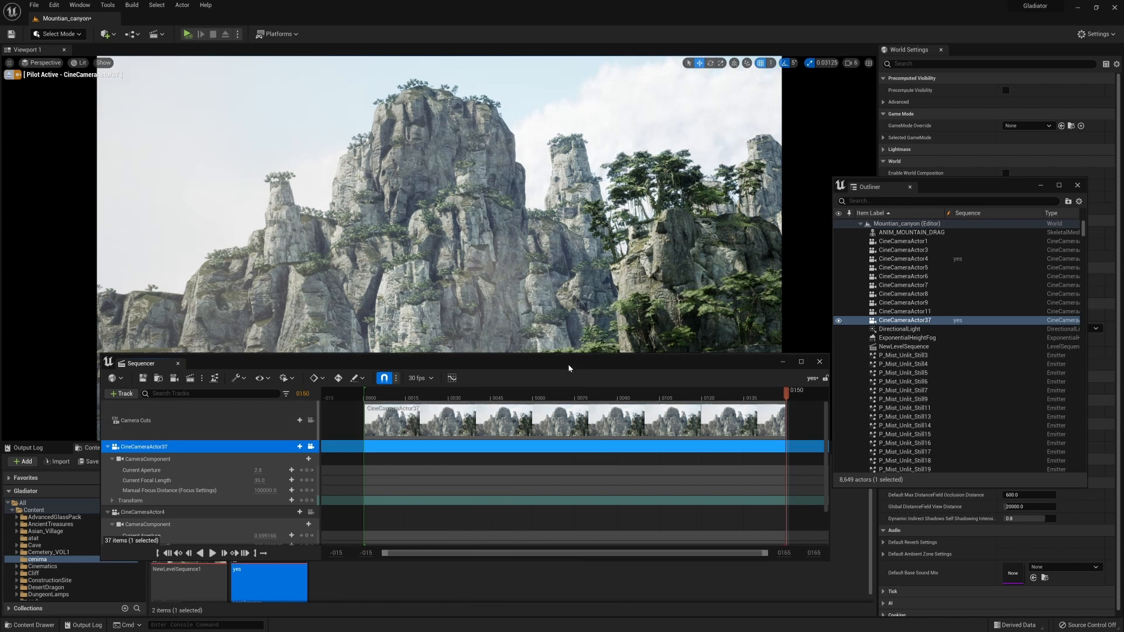
- Remove CineCameraActor4 from the yes sequence
{"action": "left_click_drag", "start_coordinate": [552, 370], "coordinate": [524, 404]}
{"action": "left_click", "coordinate": [152, 546]}
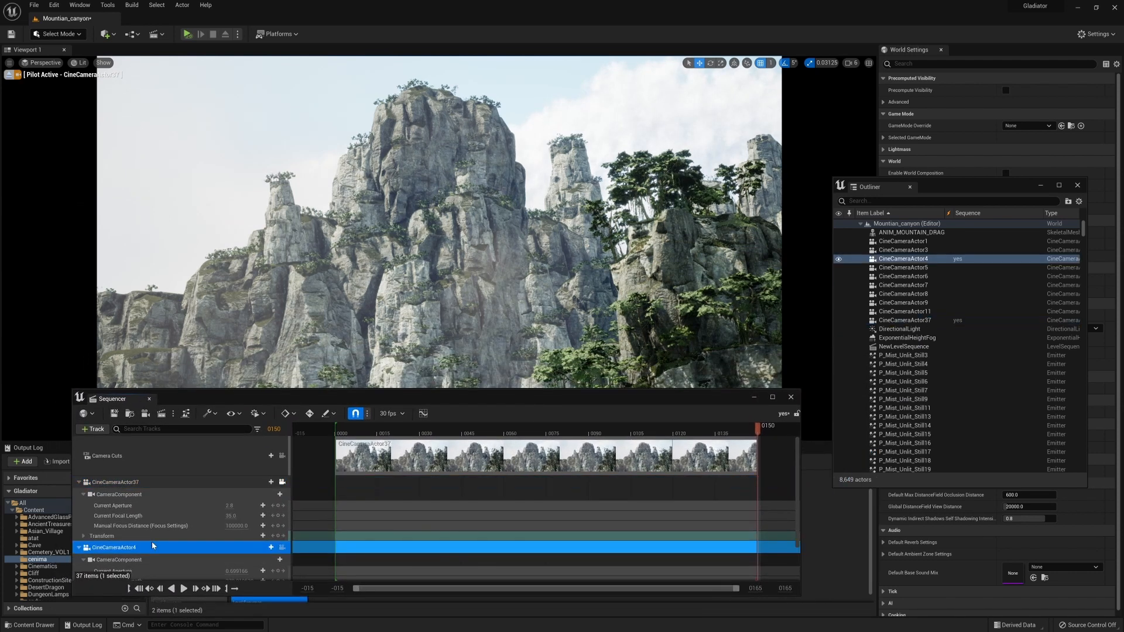
{"action": "key", "text": "Delete"}
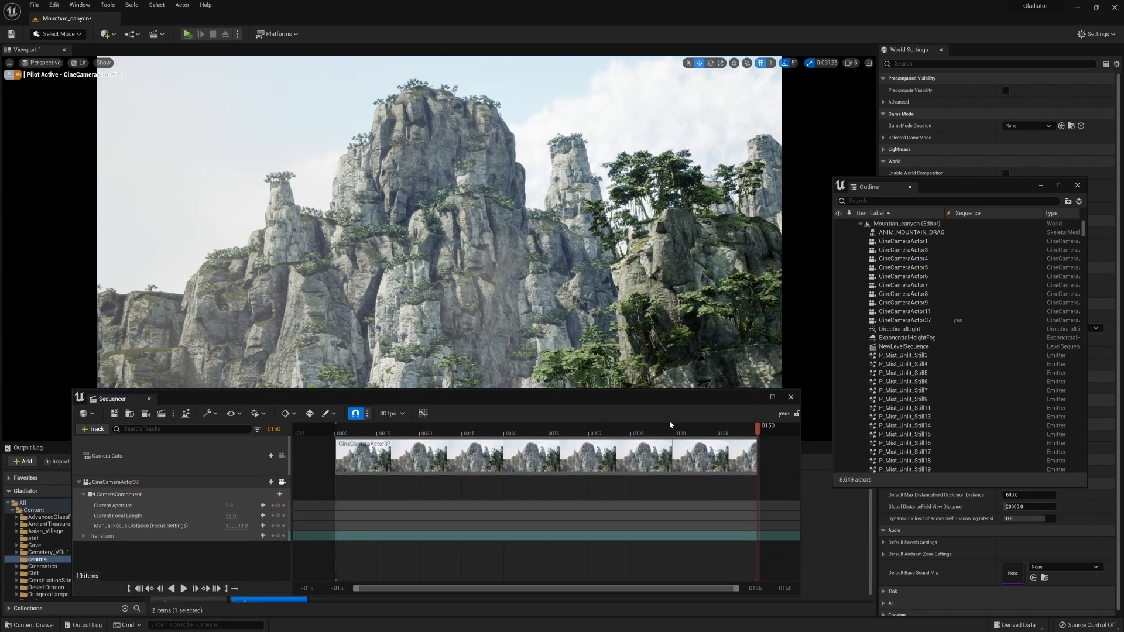
- Extend the timeline's view range to frame 379 and the playback end to about frame 360
{"action": "left_click_drag", "start_coordinate": [648, 432], "coordinate": [335, 428]}
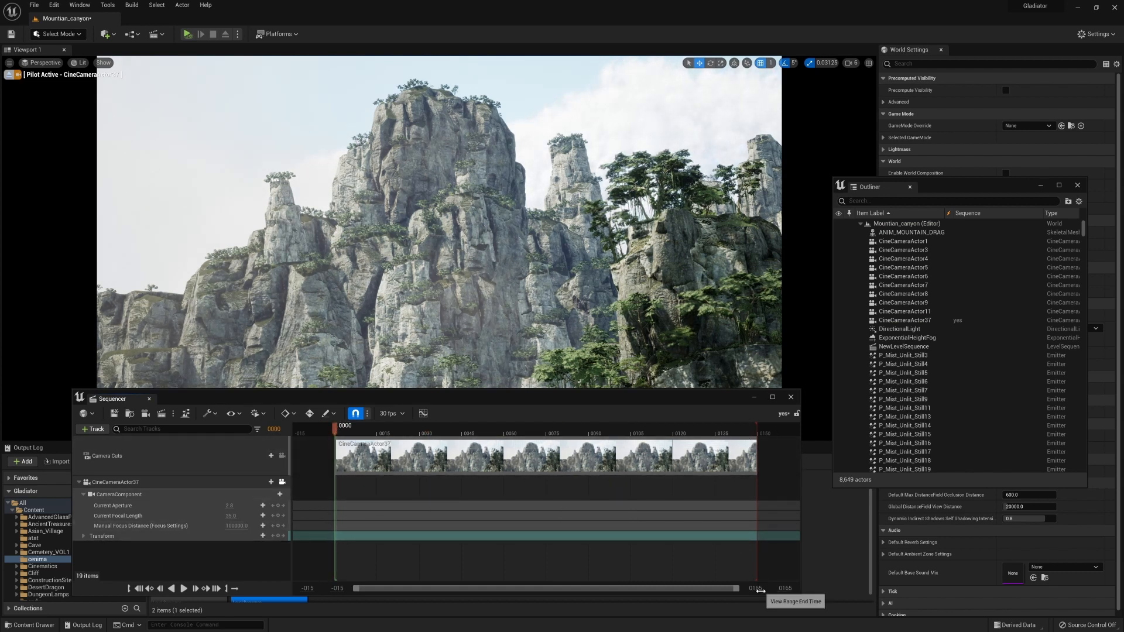
{"action": "left_click_drag", "start_coordinate": [757, 590], "coordinate": [882, 590]}
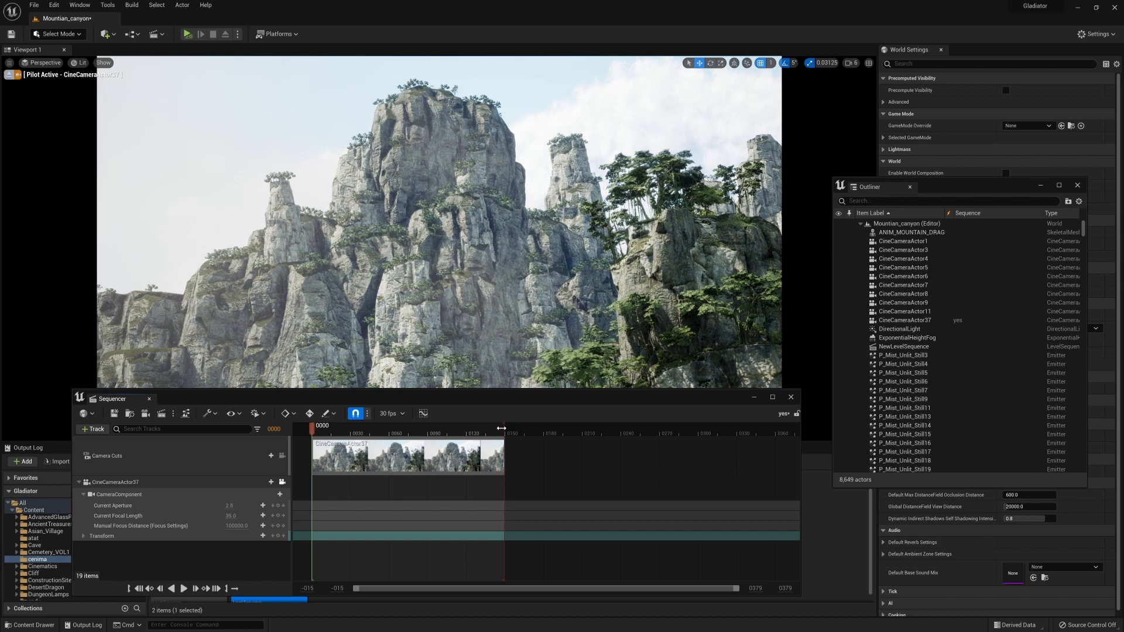
{"action": "left_click_drag", "start_coordinate": [503, 431], "coordinate": [772, 439]}
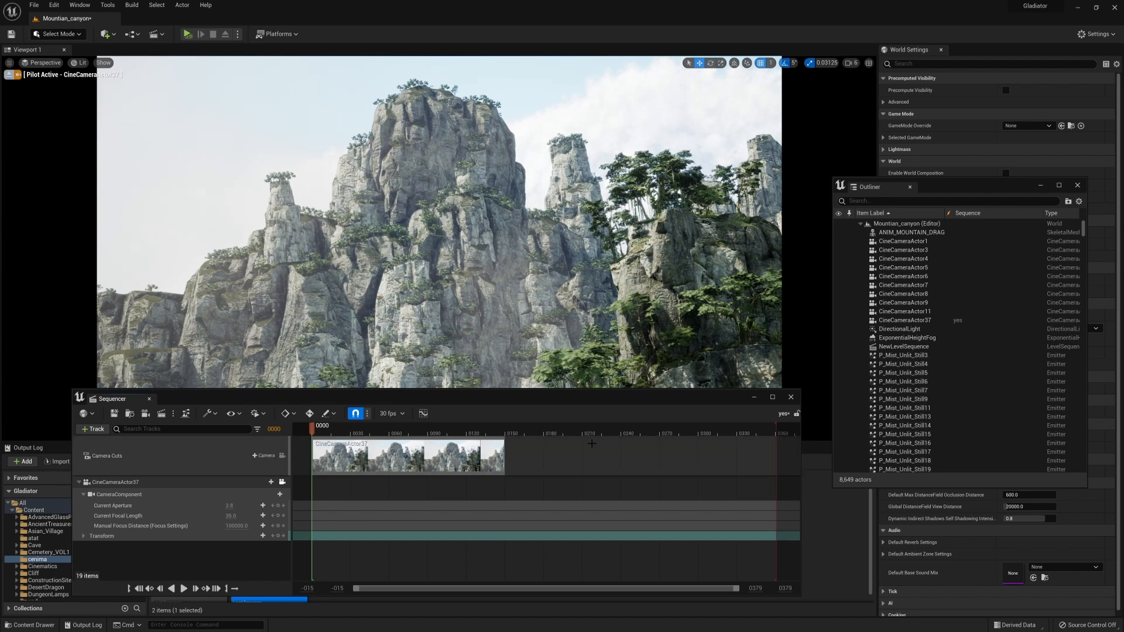
- Lengthen the CineCameraActor37 camera cut to the end of the playback range and return the playhead to frame 0
{"action": "mouse_move", "coordinate": [503, 452]}
{"action": "left_mouse_down"}
{"action": "mouse_move", "coordinate": [776, 452]}
{"action": "mouse_move", "coordinate": [518, 441]}
{"action": "mouse_move", "coordinate": [509, 451]}
{"action": "left_mouse_up"}
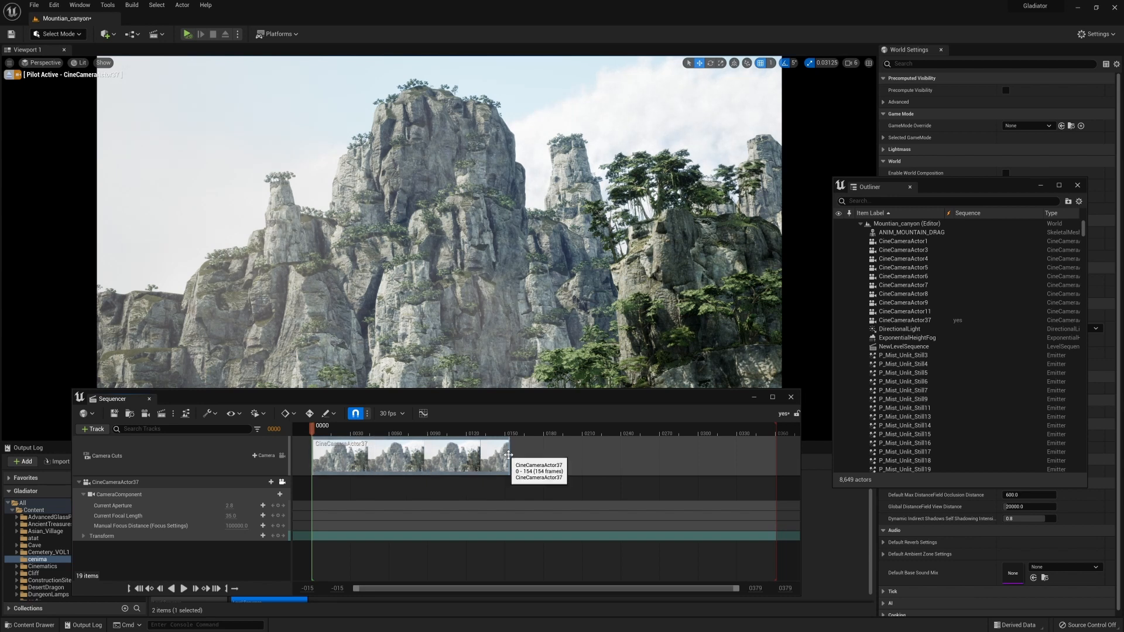
{"action": "left_click_drag", "start_coordinate": [509, 454], "coordinate": [785, 451]}
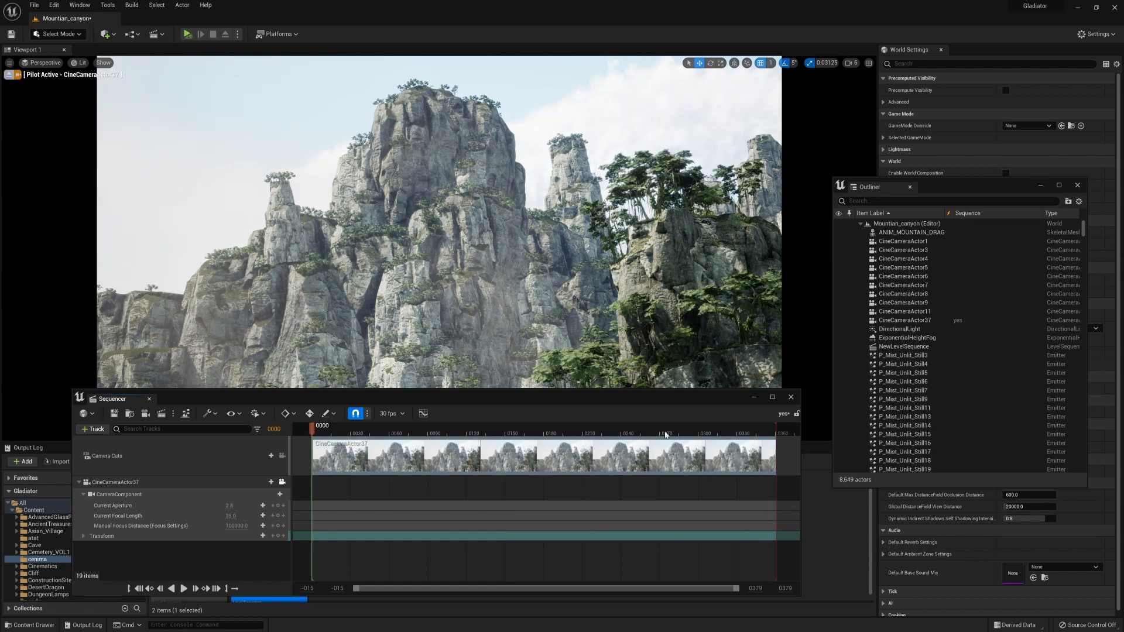
{"action": "left_click_drag", "start_coordinate": [330, 436], "coordinate": [312, 434]}
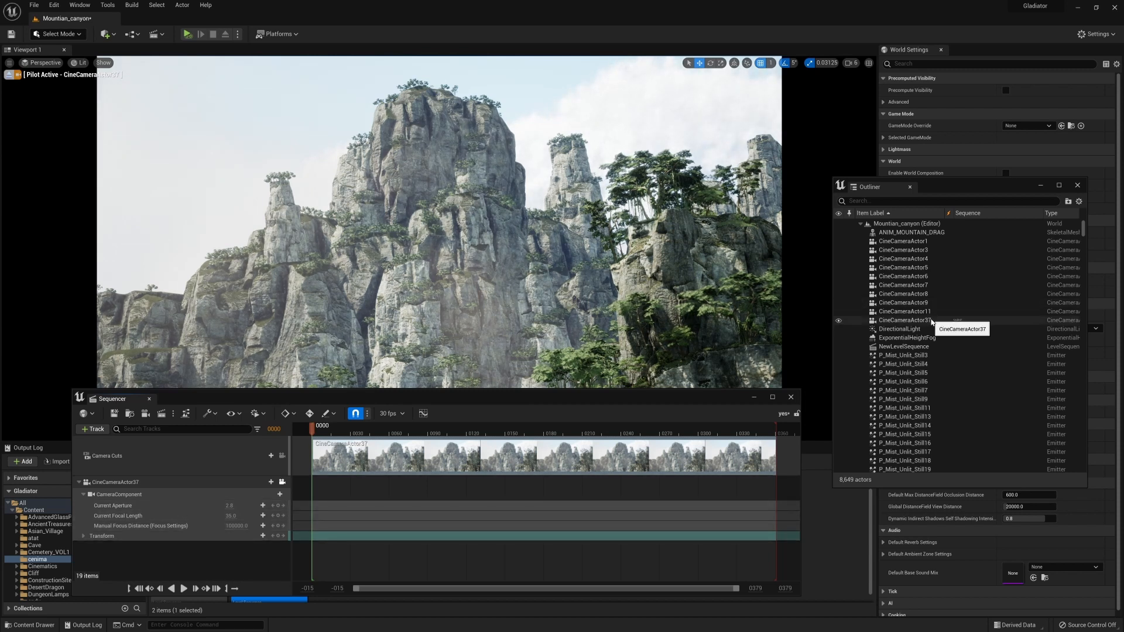
- Open a floating Details window for CineCameraActor37 and arrange it with the Outliner and Sequencer windows around the viewport
{"action": "left_click", "coordinate": [931, 321]}
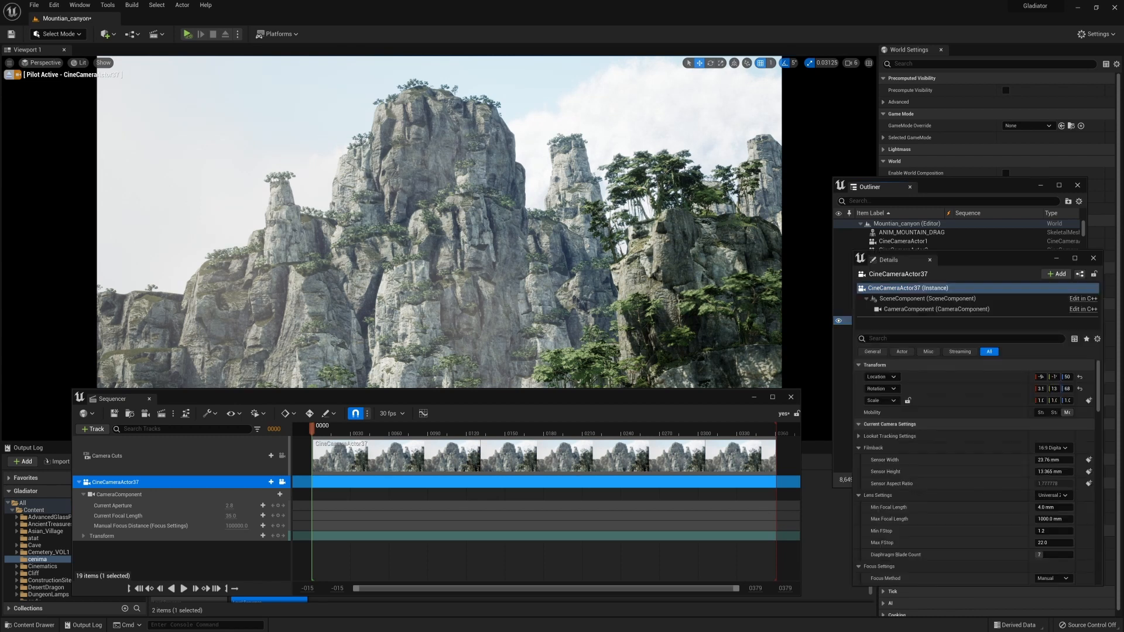
{"action": "left_click_drag", "start_coordinate": [1012, 256], "coordinate": [189, 91]}
{"action": "left_click", "coordinate": [855, 101]}
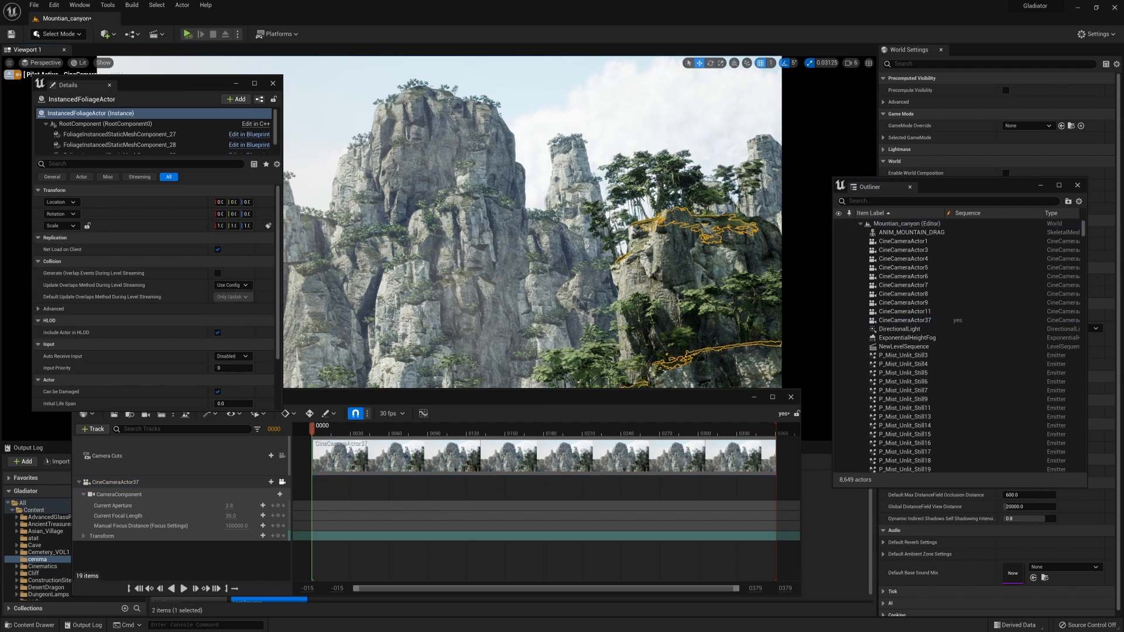
{"action": "key", "text": "F11"}
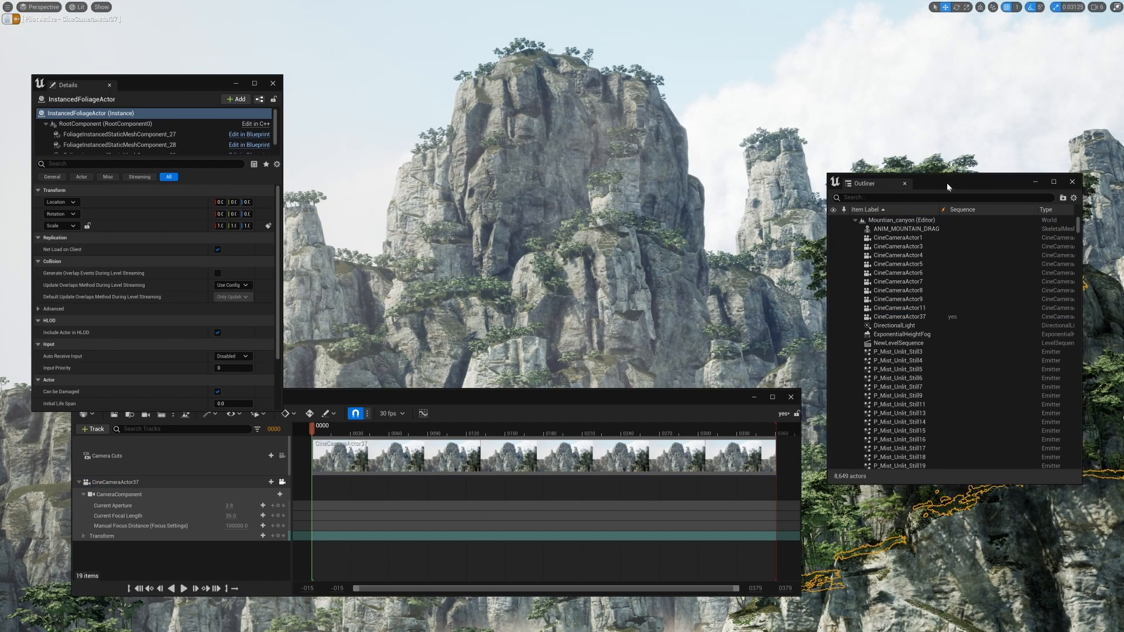
{"action": "left_click_drag", "start_coordinate": [947, 184], "coordinate": [933, 109]}
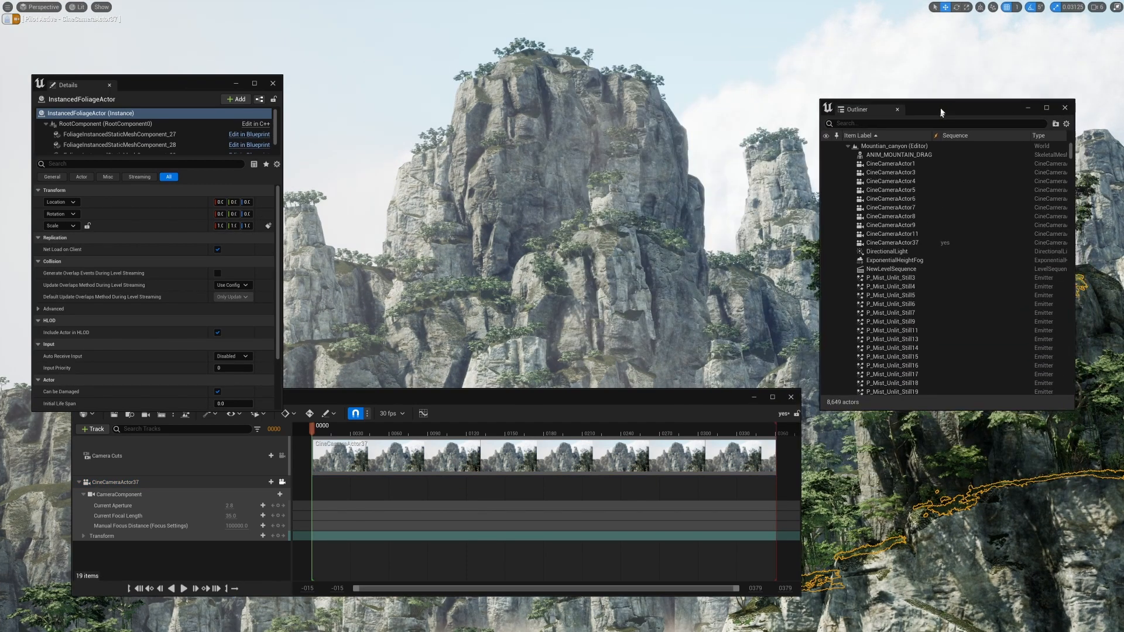
{"action": "left_click_drag", "start_coordinate": [578, 404], "coordinate": [618, 427]}
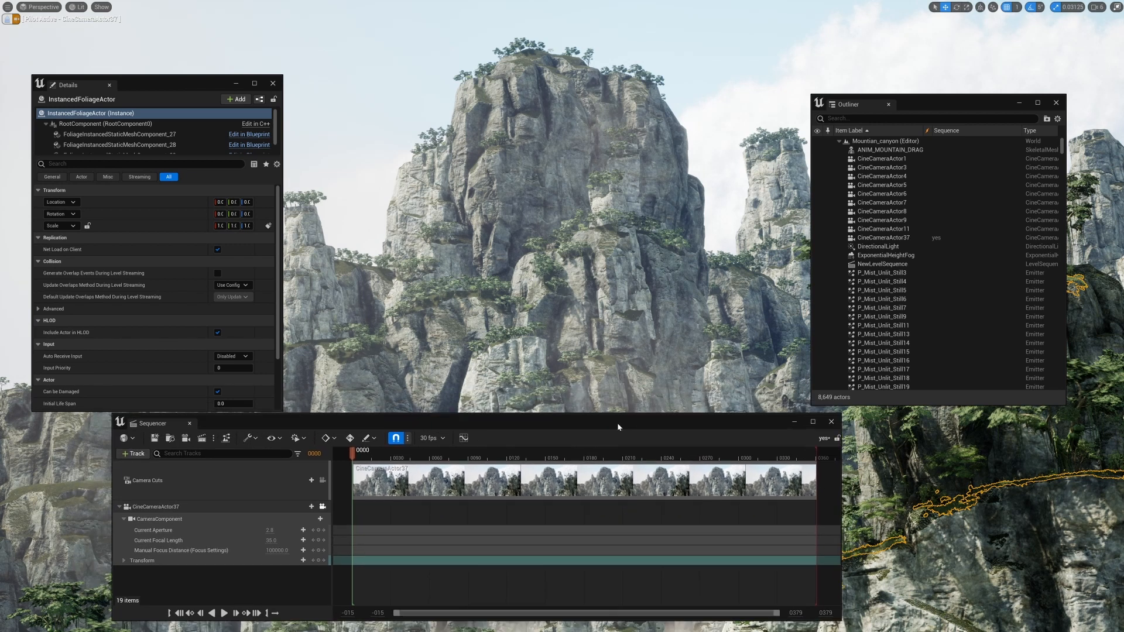
{"action": "left_click", "coordinate": [740, 46]}
{"action": "key", "text": "F11"}
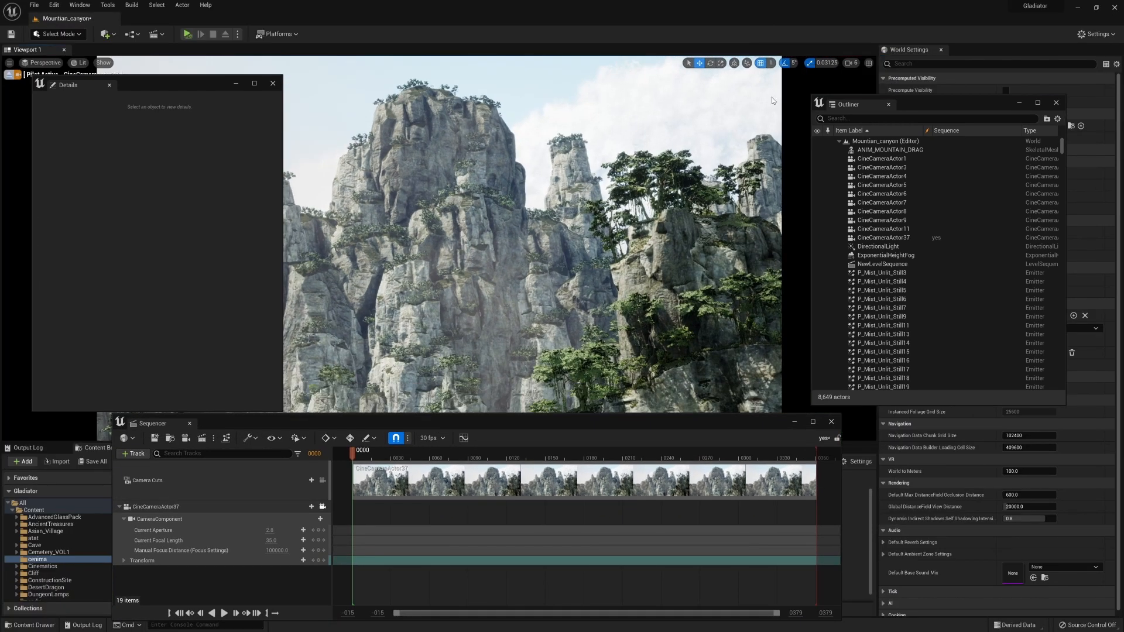
- Set CineCameraActor37's Current Focal Length to 720 and key it at frame 0
{"action": "left_click", "coordinate": [889, 238]}
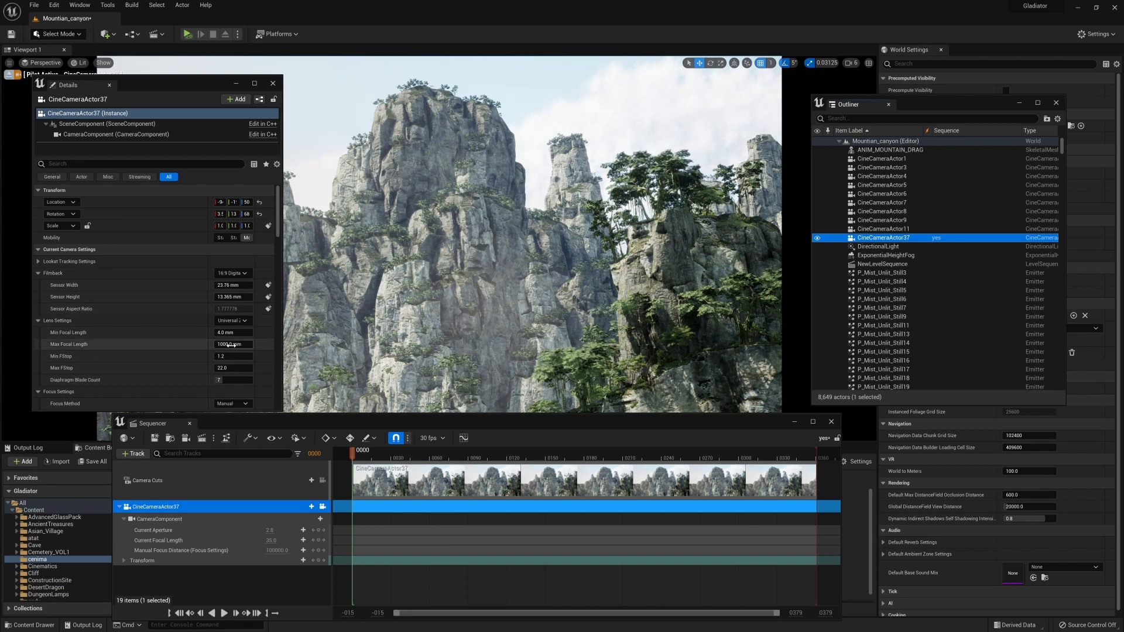
{"action": "scroll", "coordinate": [196, 358], "scroll_direction": "down", "scroll_amount": 3}
{"action": "scroll", "coordinate": [196, 358], "scroll_direction": "down", "scroll_amount": 3}
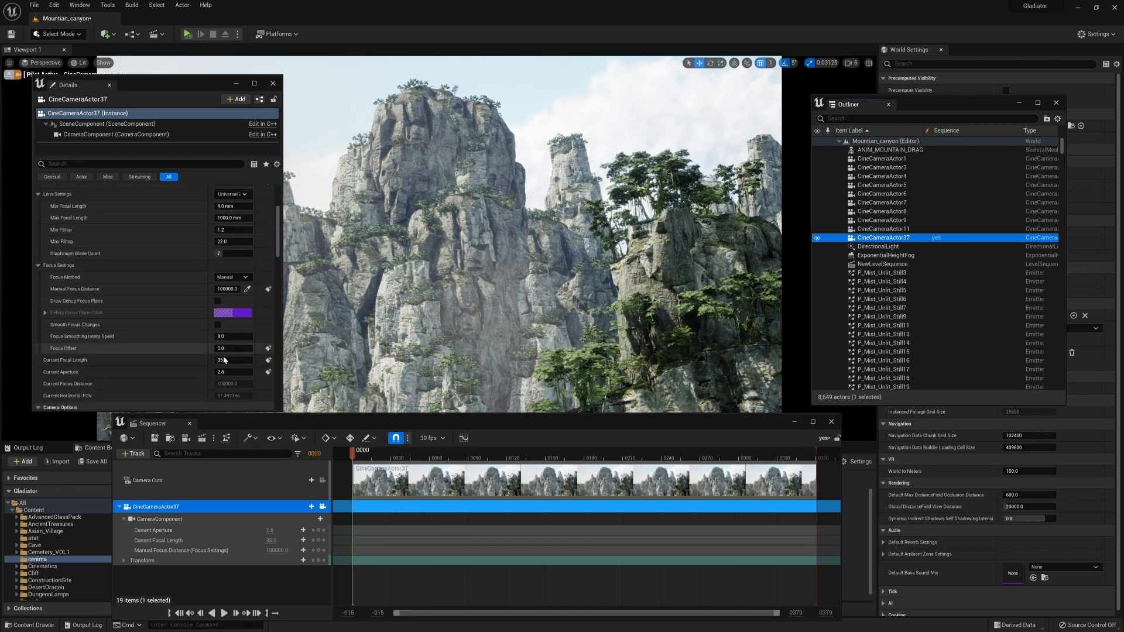
{"action": "left_click_drag", "start_coordinate": [231, 360], "coordinate": [349, 360]}
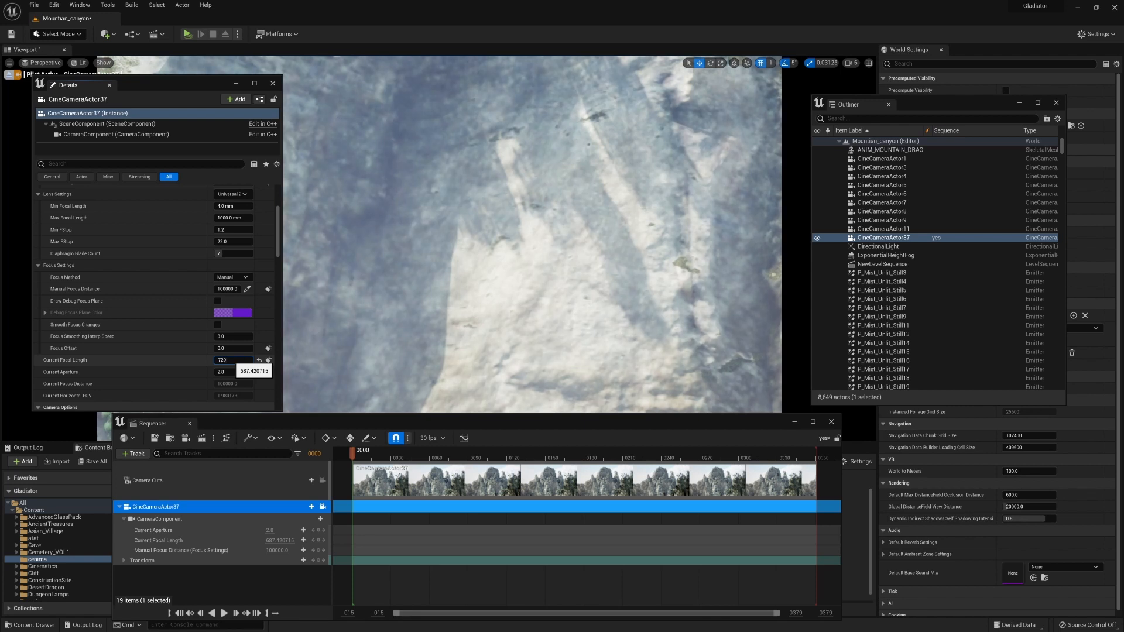
{"action": "key", "text": "Return"}
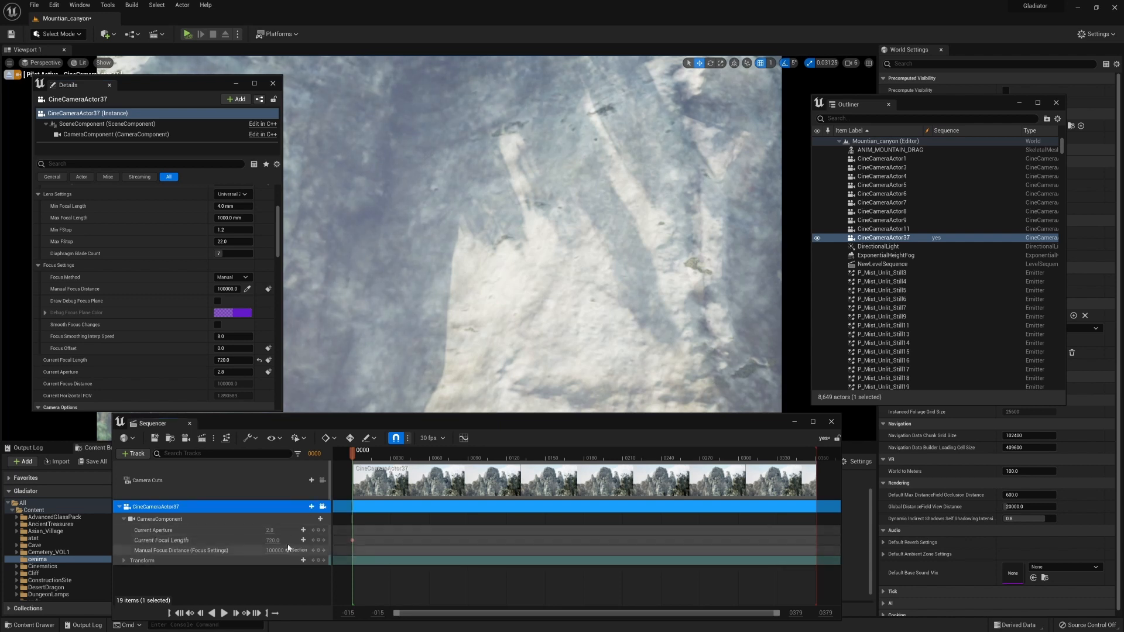
{"action": "left_click", "coordinate": [319, 540]}
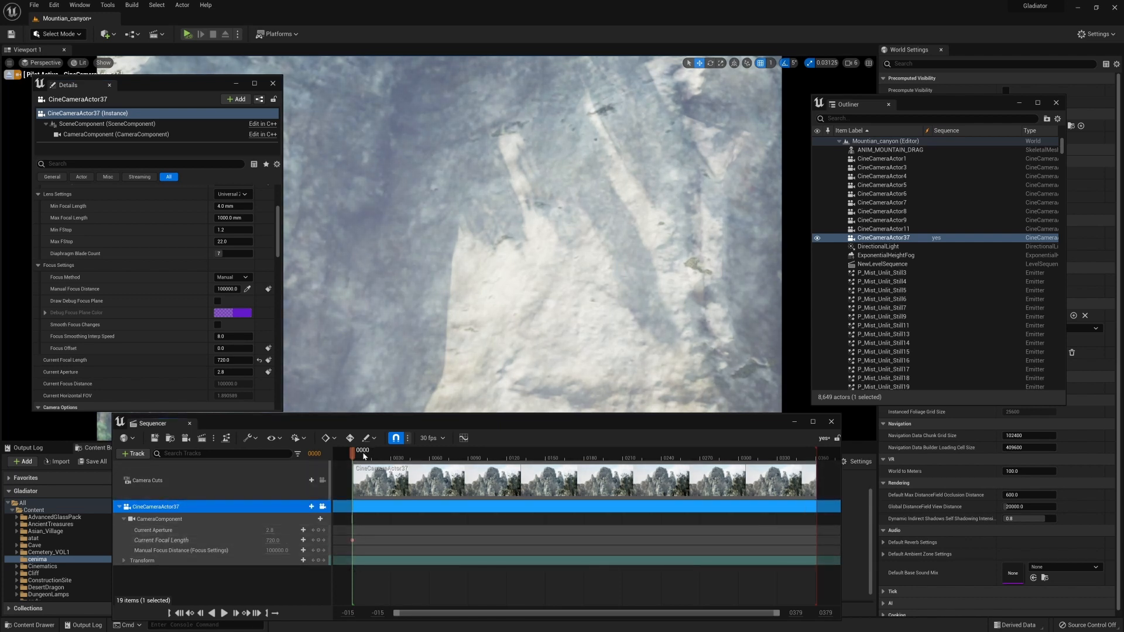
- Key CineCameraActor37's Current Focal Length at about 147 on frame 67 and play back the zoom from near the start
{"action": "left_click_drag", "start_coordinate": [421, 458], "coordinate": [438, 457]}
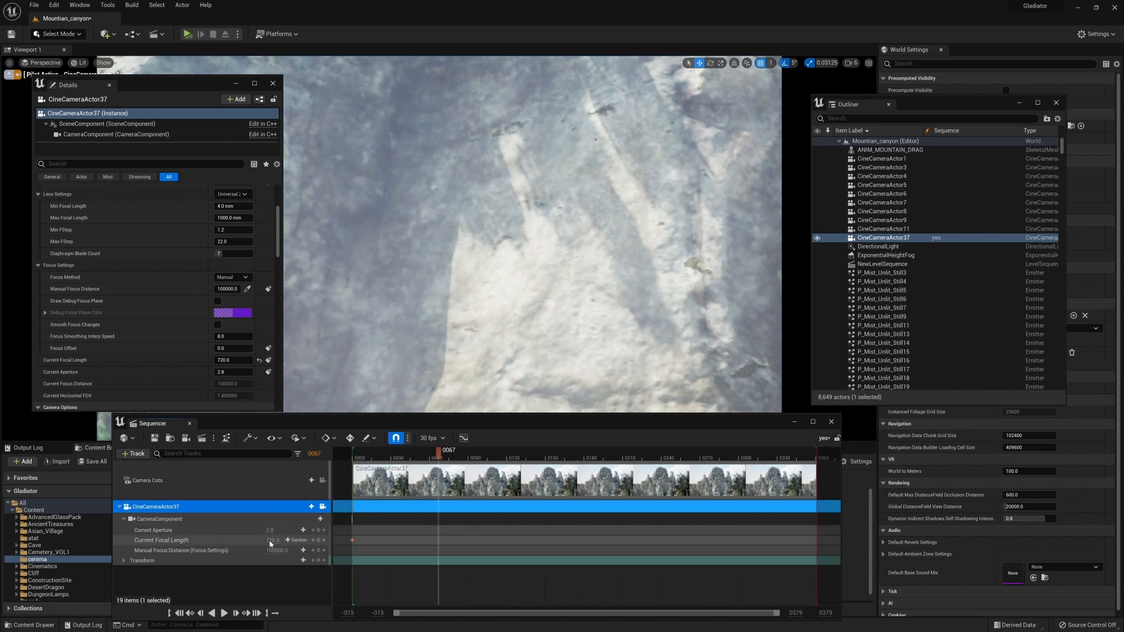
{"action": "left_click_drag", "start_coordinate": [271, 543], "coordinate": [311, 544]}
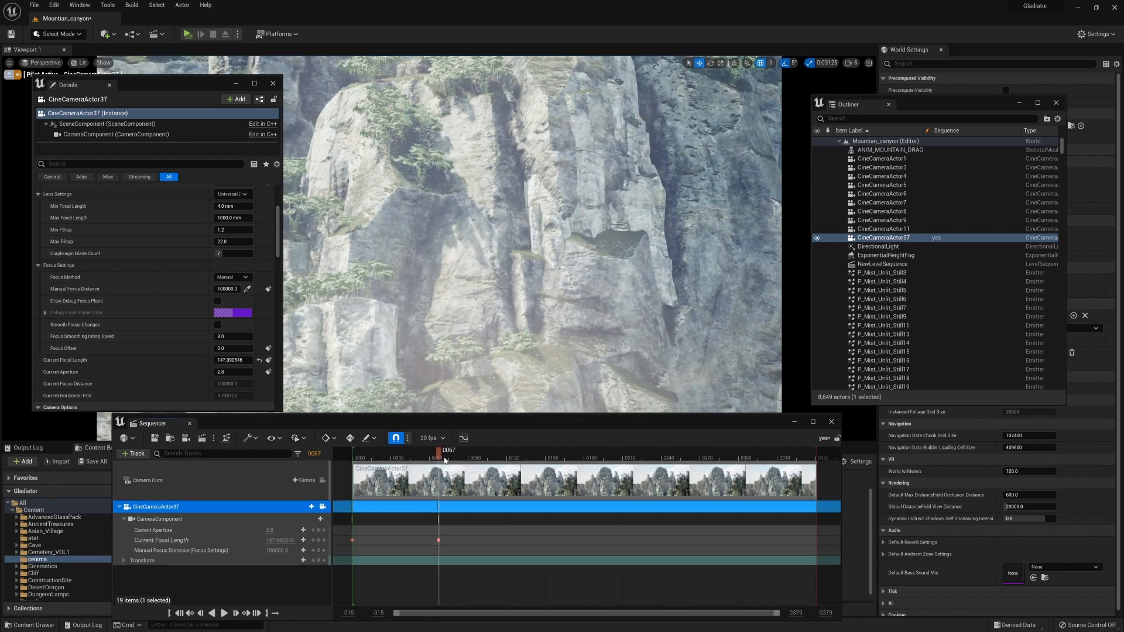
{"action": "left_click_drag", "start_coordinate": [386, 458], "coordinate": [360, 459]}
{"action": "key", "text": "space"}
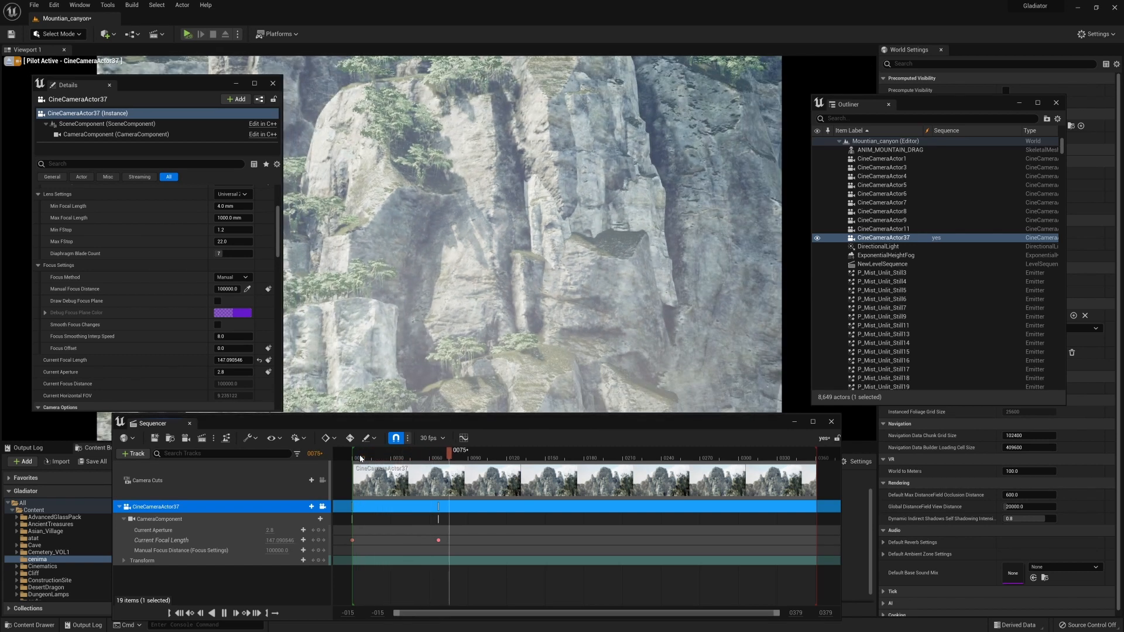
- Undo the Current Focal Length key at frame 67 and move the remaining focal length key to frame 43
{"action": "key", "text": "ctrl+z"}
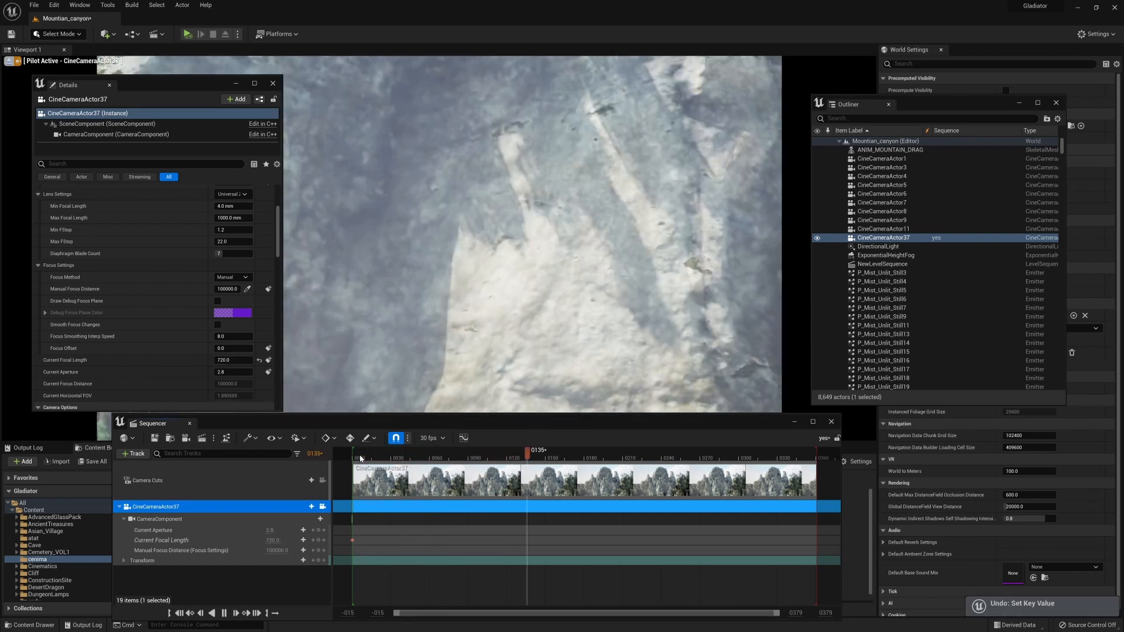
{"action": "left_click_drag", "start_coordinate": [425, 458], "coordinate": [356, 464]}
{"action": "left_click", "coordinate": [318, 540]}
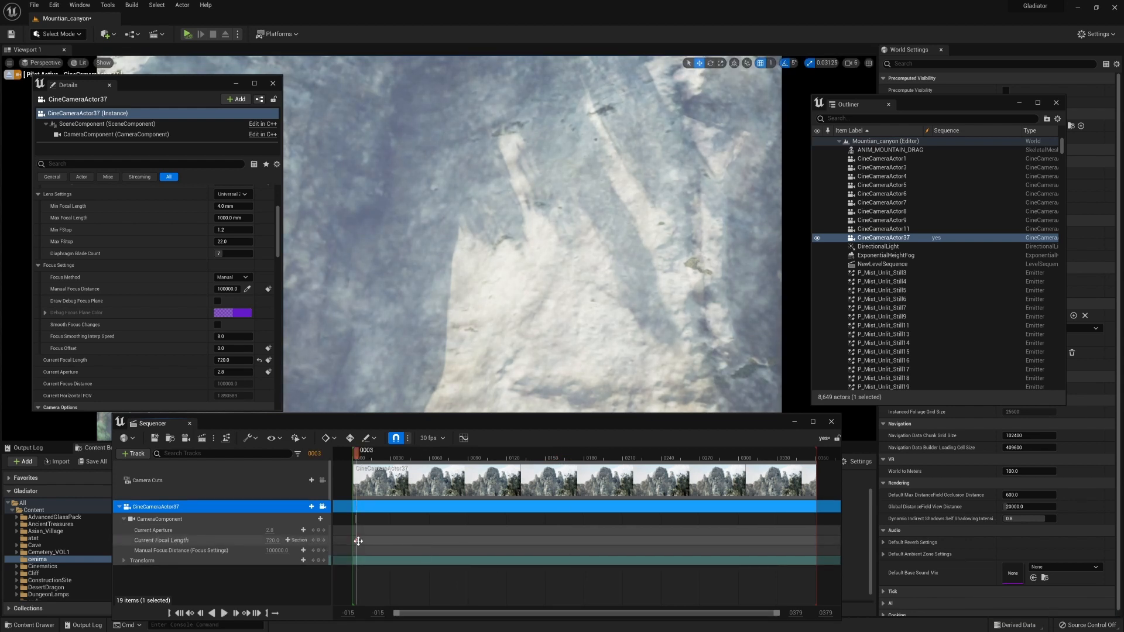
{"action": "left_click_drag", "start_coordinate": [358, 541], "coordinate": [408, 541]}
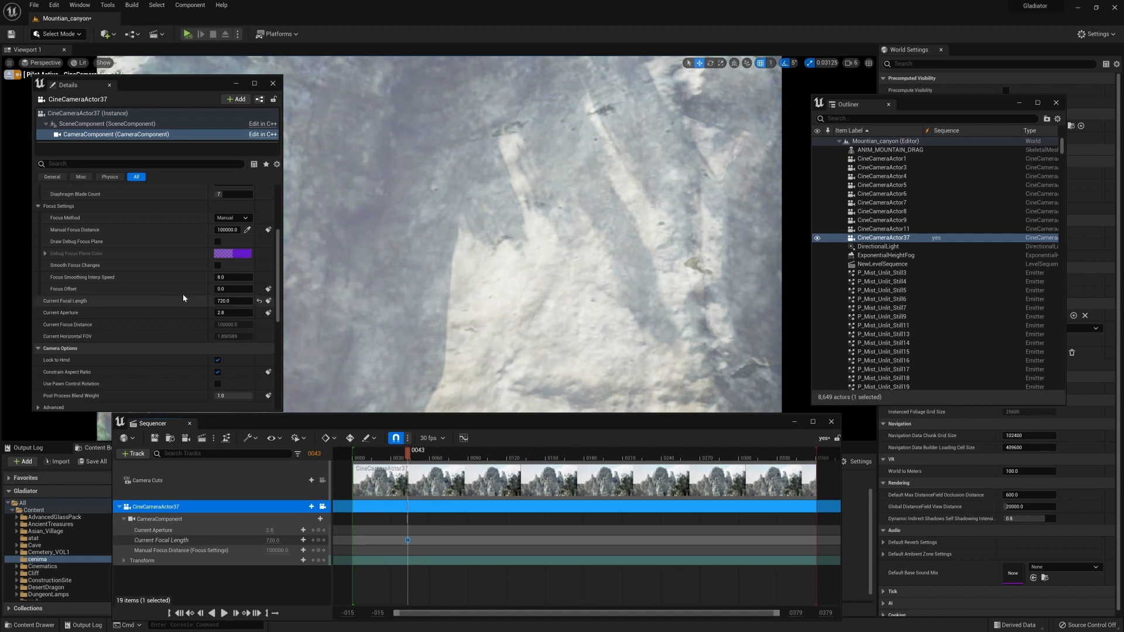
- Enlarge CineCameraActor37's filmback to a sensor width of about 639.03 mm and a sensor height of about 282.34 mm
{"action": "scroll", "coordinate": [159, 279], "scroll_direction": "up", "scroll_amount": 5}
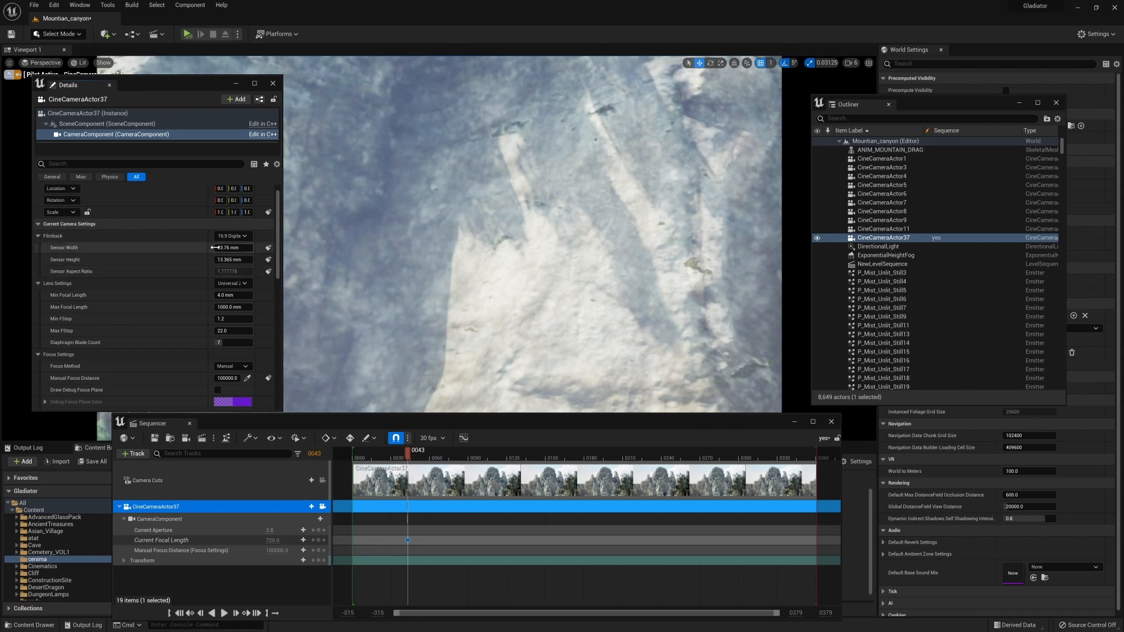
{"action": "left_click_drag", "start_coordinate": [215, 247], "coordinate": [292, 259]}
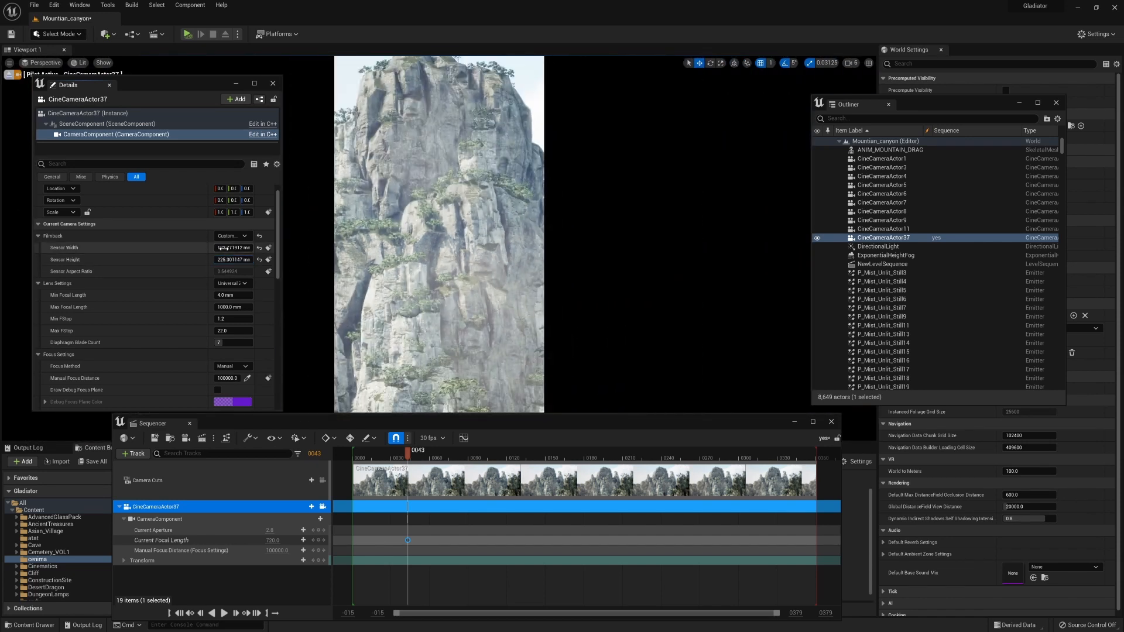
{"action": "left_click_drag", "start_coordinate": [222, 247], "coordinate": [246, 259]}
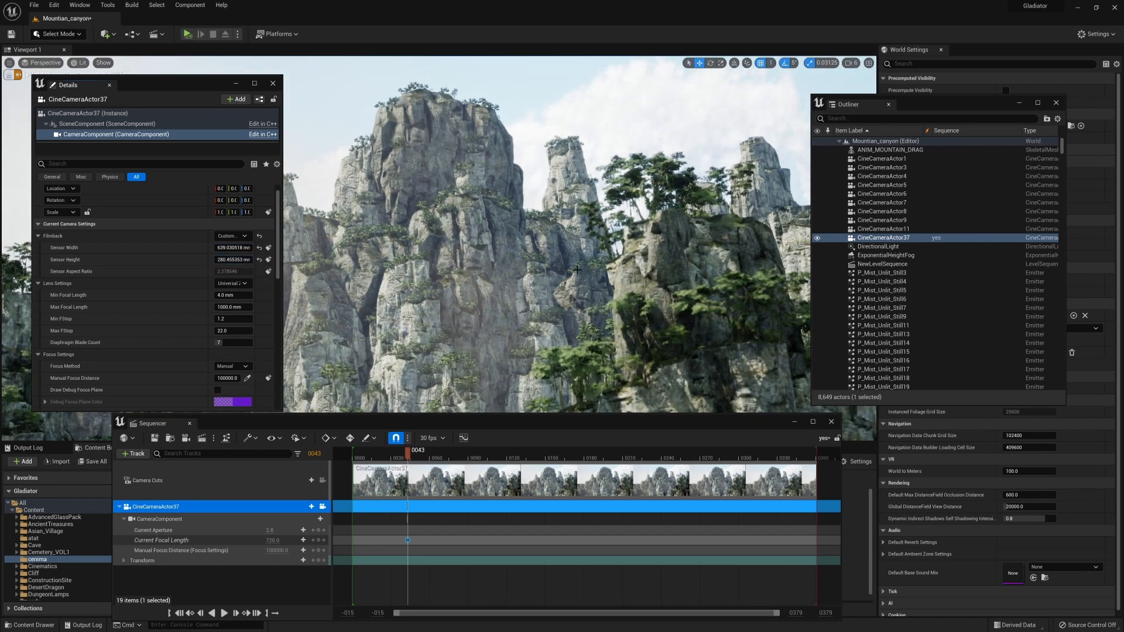
{"action": "left_click", "coordinate": [584, 99]}
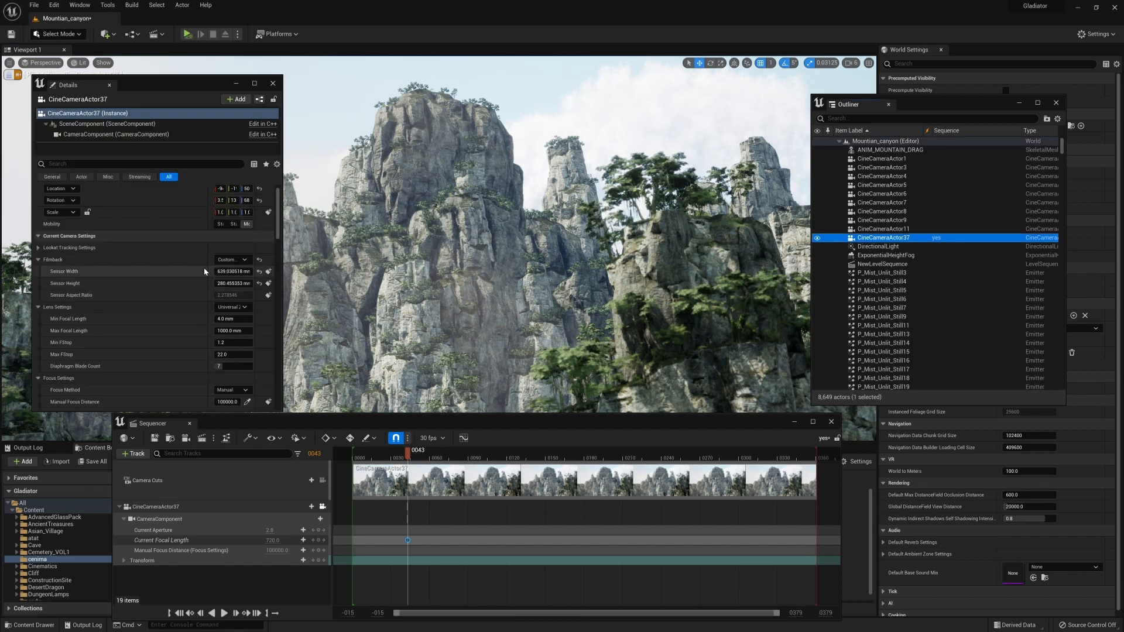
{"action": "left_click_drag", "start_coordinate": [223, 284], "coordinate": [229, 284]}
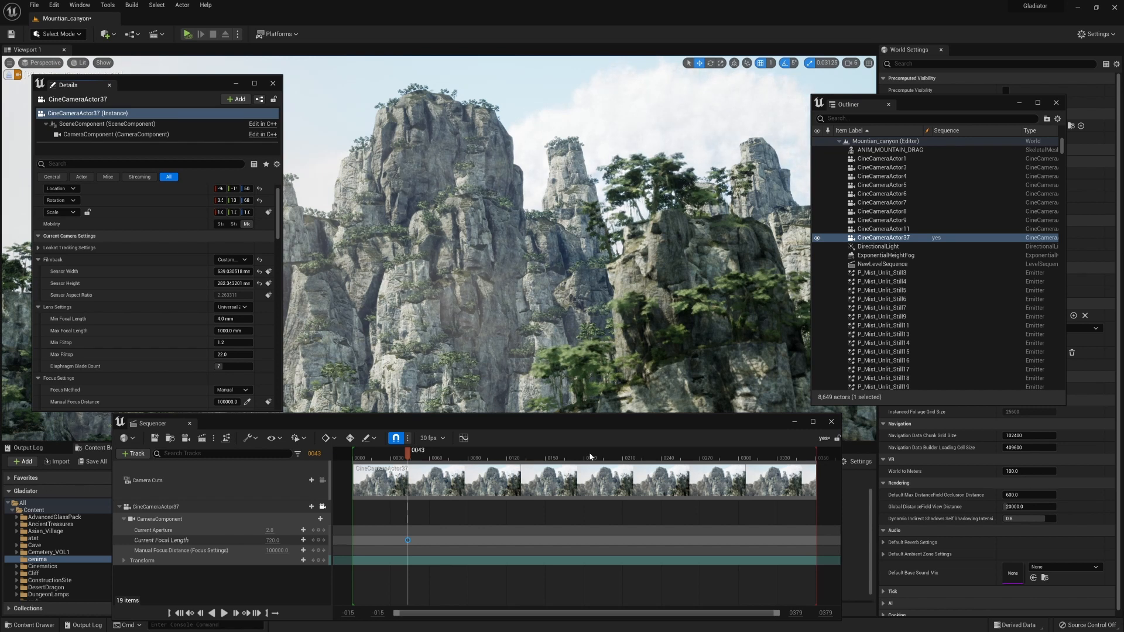
- Show the viewport full screen with the Sequencer over it and raise CineCameraActor37's sensor height to about 361.80 mm
{"action": "left_click_drag", "start_coordinate": [603, 418], "coordinate": [547, 431]}
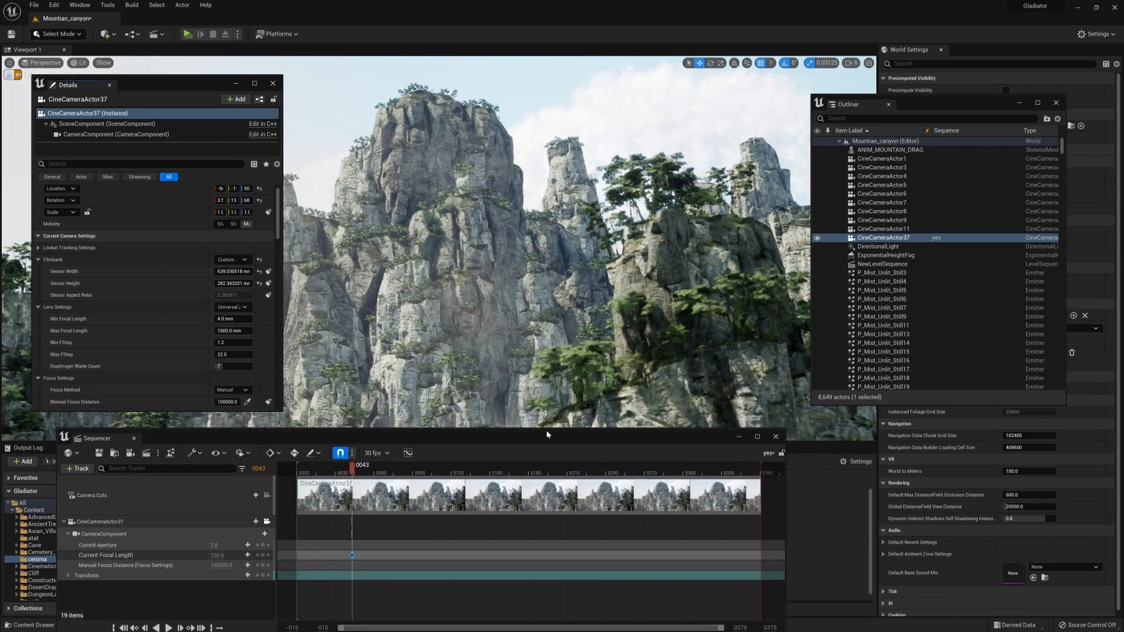
{"action": "left_click", "coordinate": [630, 123]}
{"action": "key", "text": "F11"}
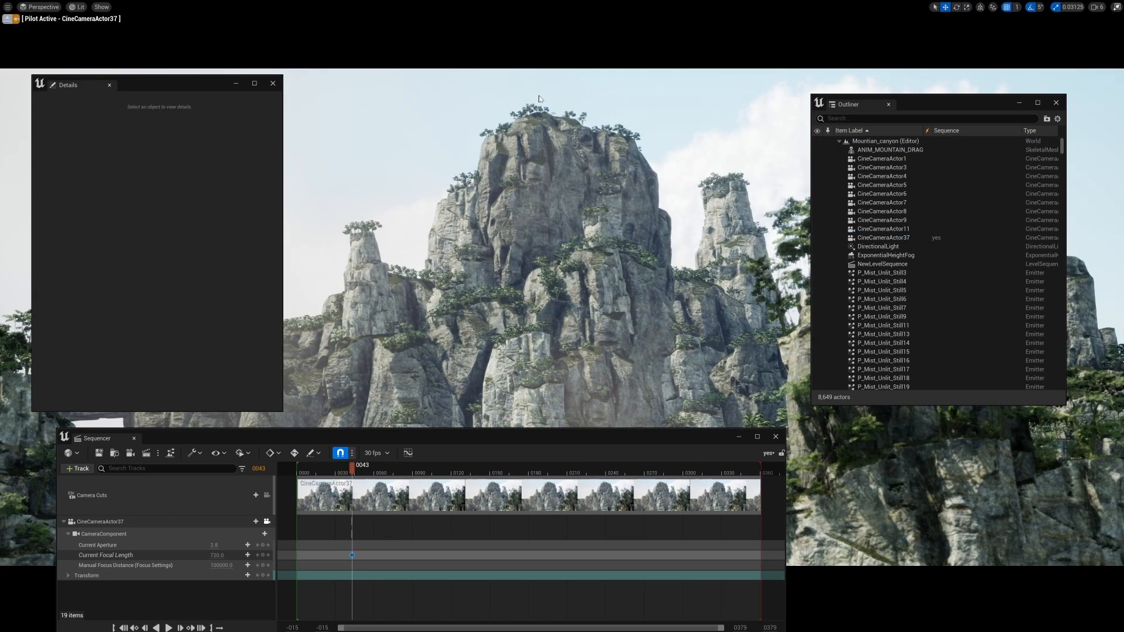
{"action": "left_click", "coordinate": [892, 238]}
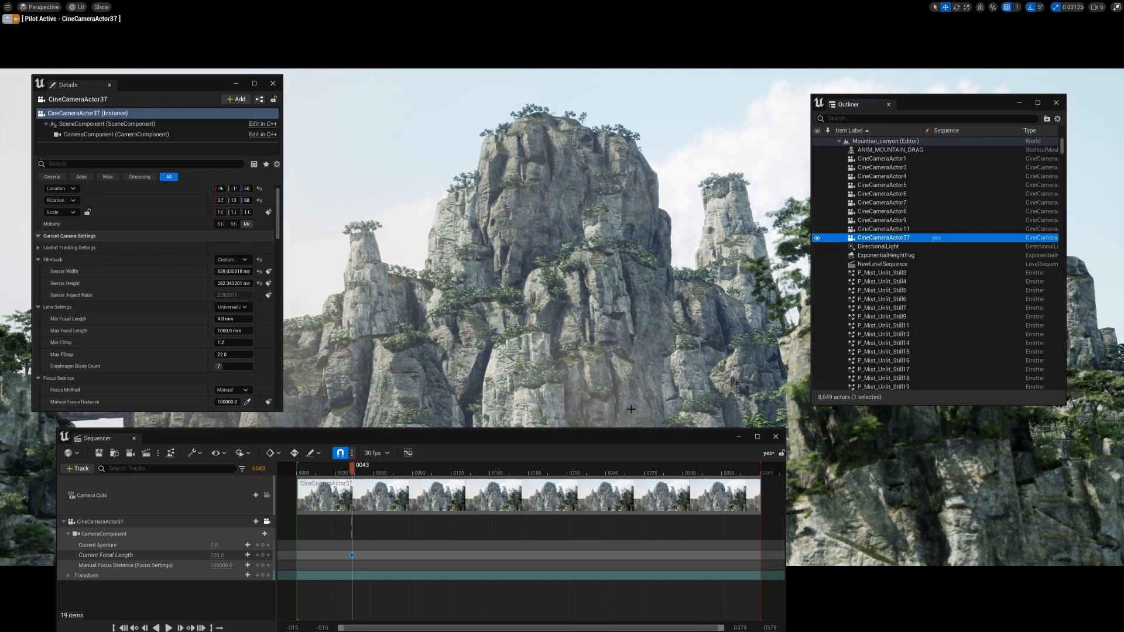
{"action": "left_click_drag", "start_coordinate": [615, 438], "coordinate": [602, 414]}
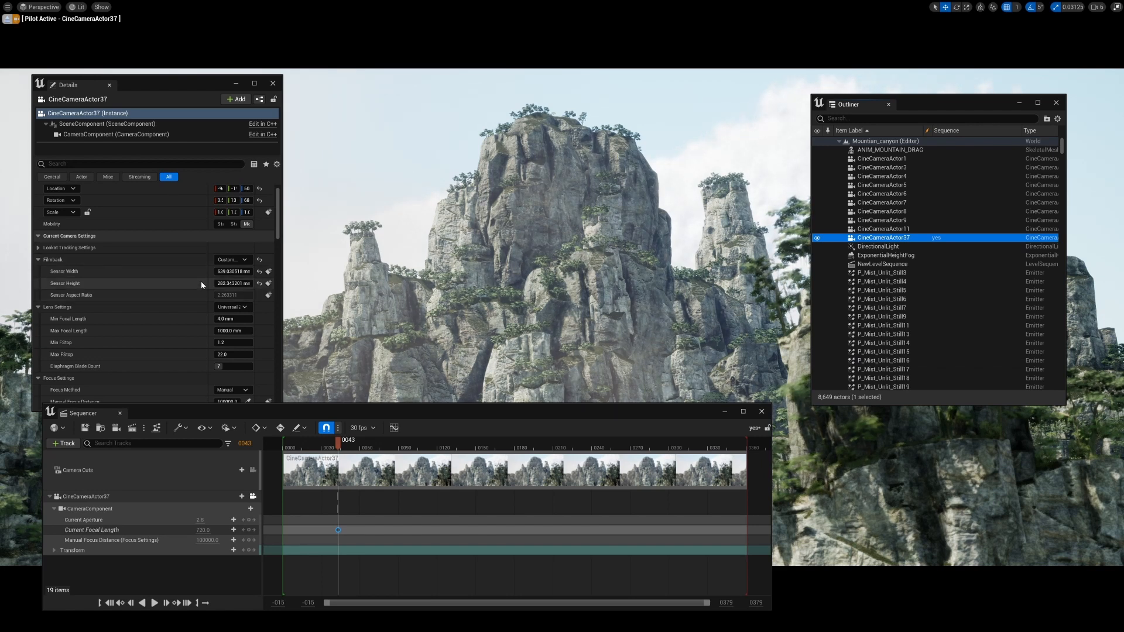
{"action": "left_click_drag", "start_coordinate": [226, 284], "coordinate": [254, 283]}
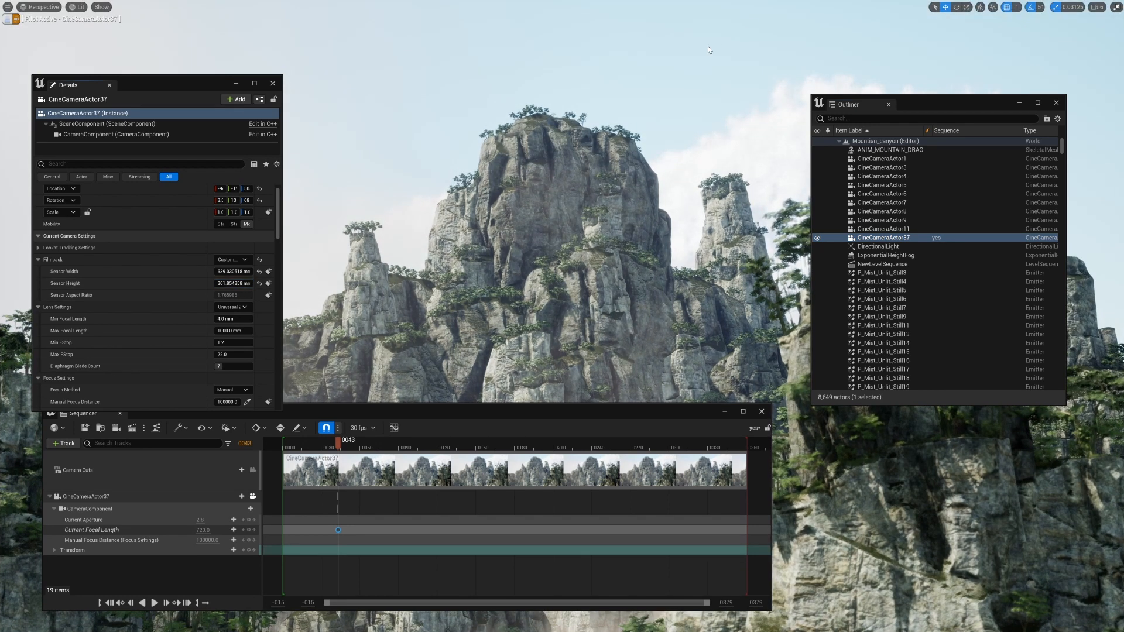
- Rearrange the Outliner, Details and Sequencer windows over the full-screen viewport, with CineCameraActor37 selected and the playhead at frame 1
{"action": "left_click", "coordinate": [697, 91]}
{"action": "key", "text": "F11"}
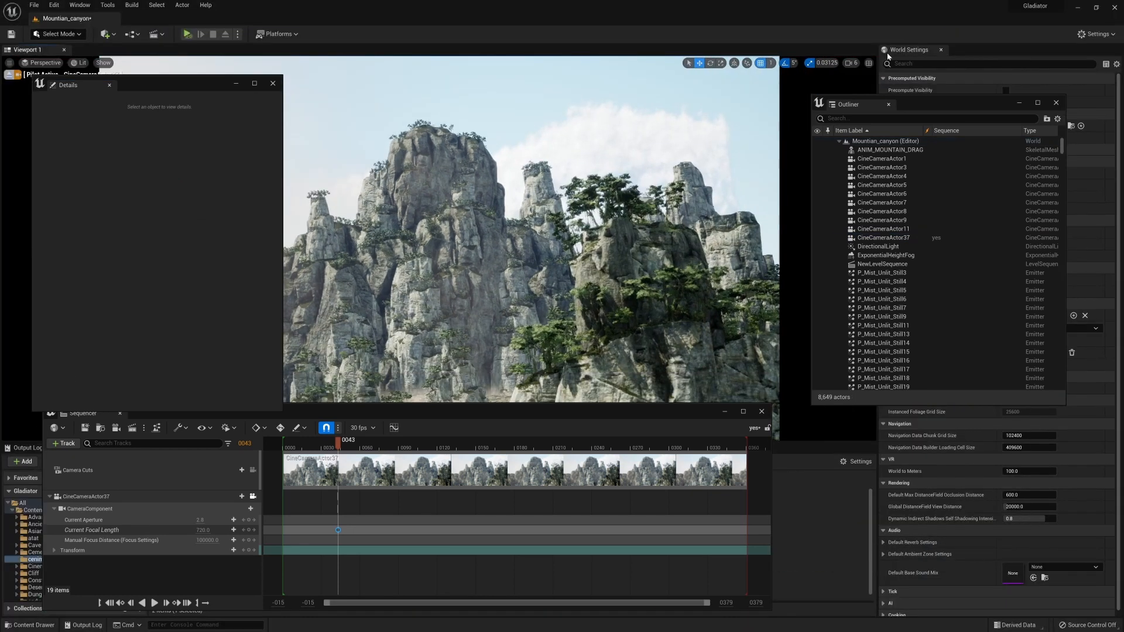
{"action": "left_click_drag", "start_coordinate": [950, 103], "coordinate": [997, 265]}
{"action": "key", "text": "F11"}
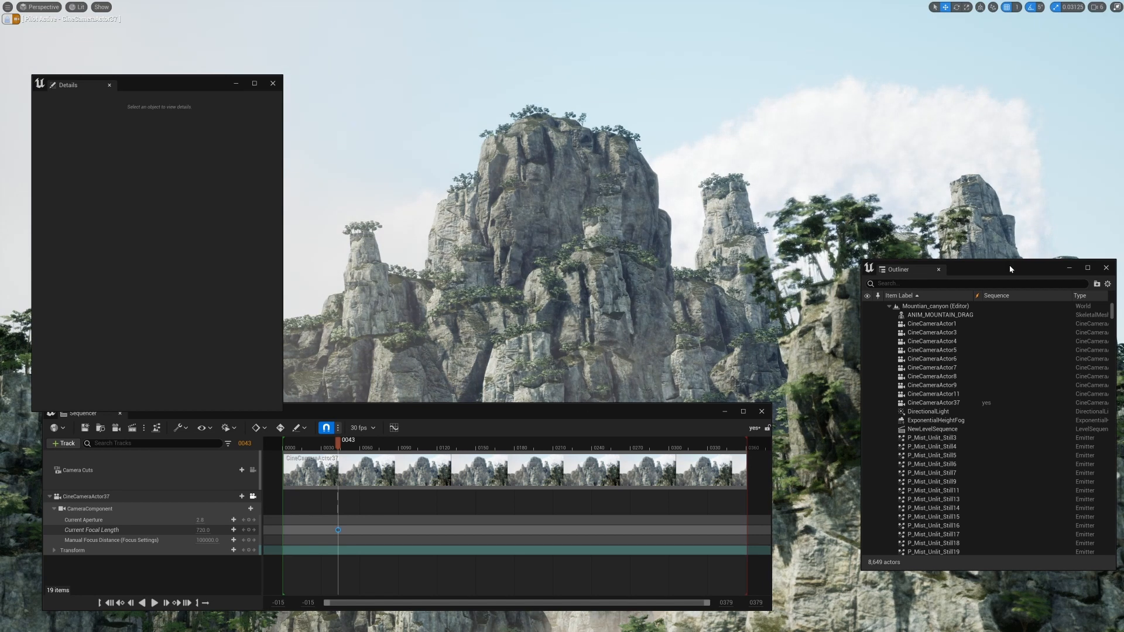
{"action": "left_click_drag", "start_coordinate": [1011, 269], "coordinate": [1000, 83]}
{"action": "left_click_drag", "start_coordinate": [571, 413], "coordinate": [718, 430]}
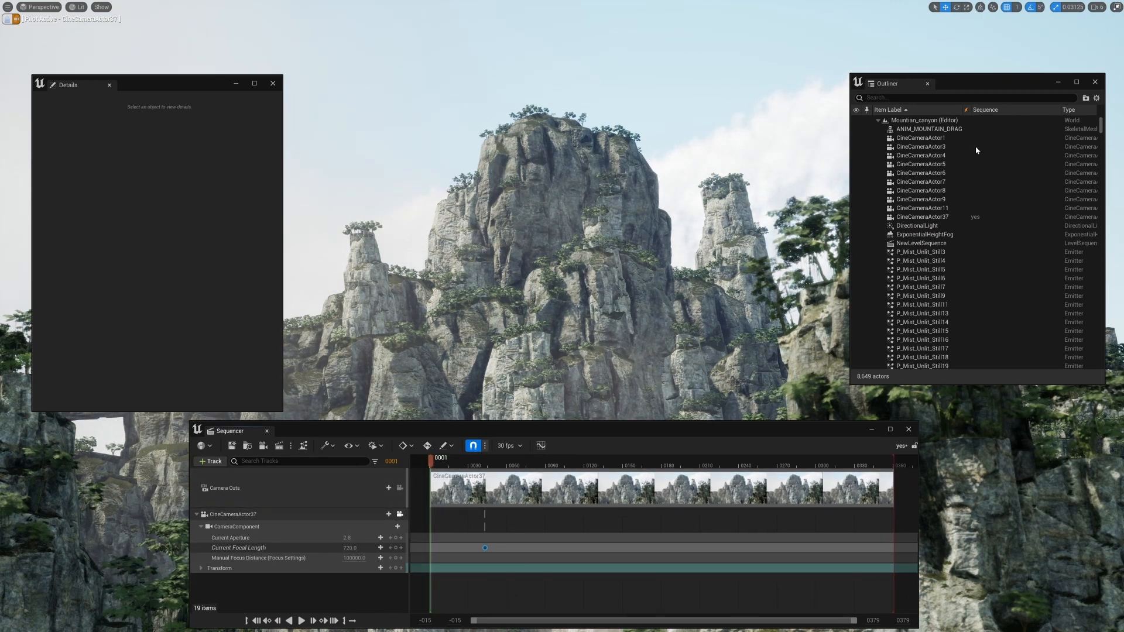
{"action": "left_click_drag", "start_coordinate": [995, 82], "coordinate": [167, 326]}
{"action": "left_click", "coordinate": [138, 242]}
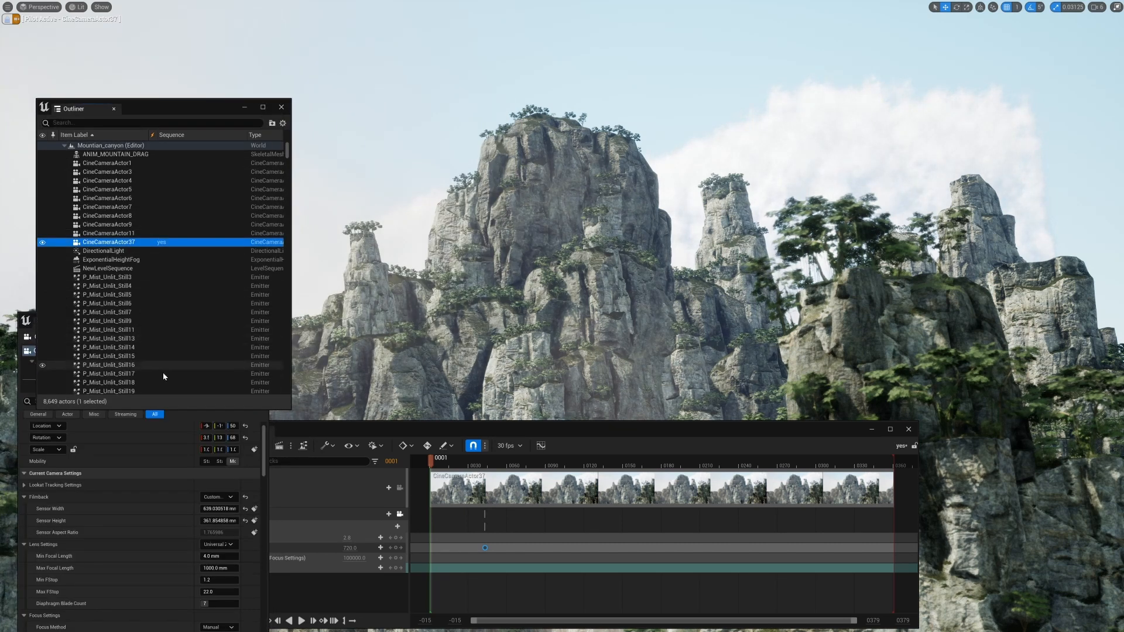
{"action": "left_click", "coordinate": [31, 320]}
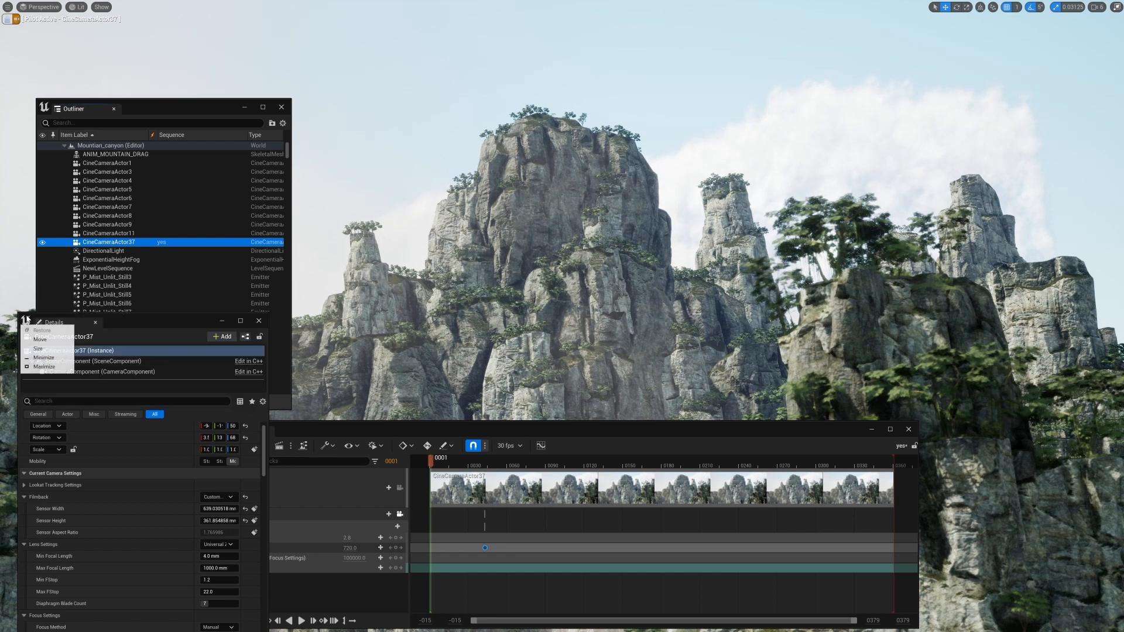
{"action": "left_click", "coordinate": [135, 325]}
- Sample CineCameraActor37's Manual Focus Distance from the tree-topped foreground rock in the scene
{"action": "scroll", "coordinate": [149, 510], "scroll_direction": "down", "scroll_amount": 4}
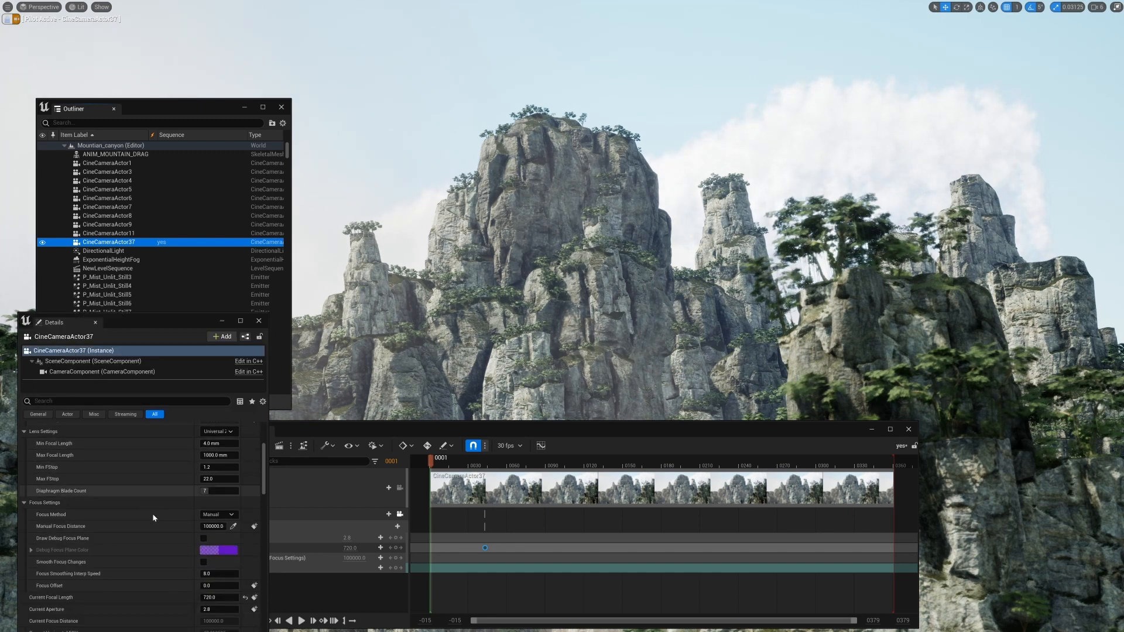
{"action": "left_click", "coordinate": [213, 516]}
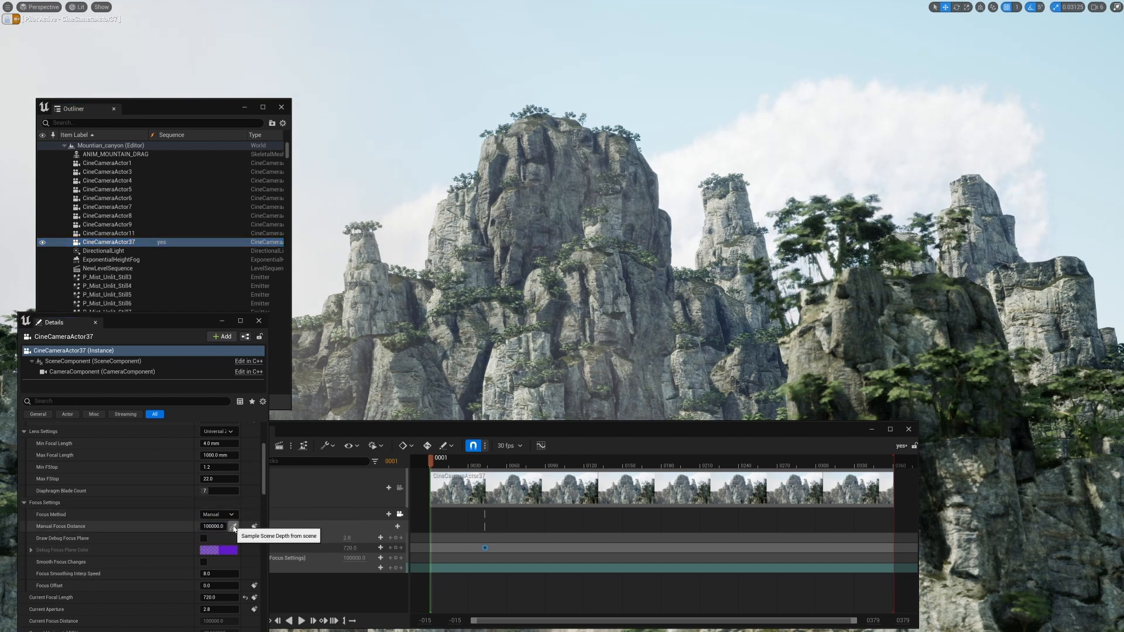
{"action": "left_click", "coordinate": [234, 527]}
{"action": "left_click", "coordinate": [848, 322]}
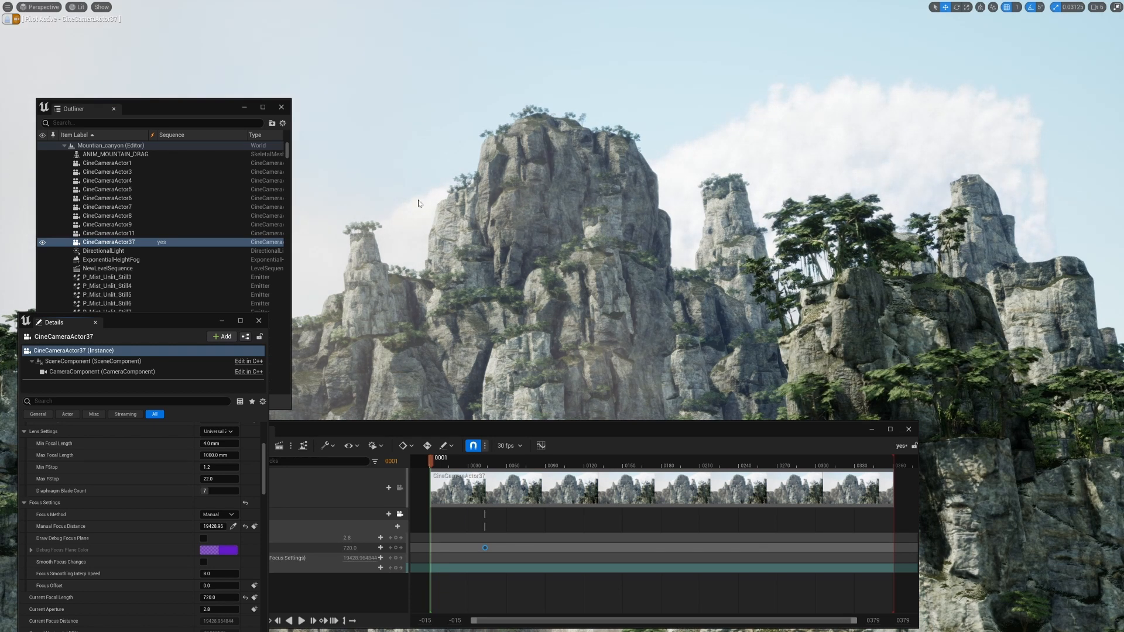
- Set the Manual Focus Distance to about 21399.5 using the debug focus plane, hide the plane, and key the distance at frame 1
{"action": "left_click", "coordinate": [204, 538]}
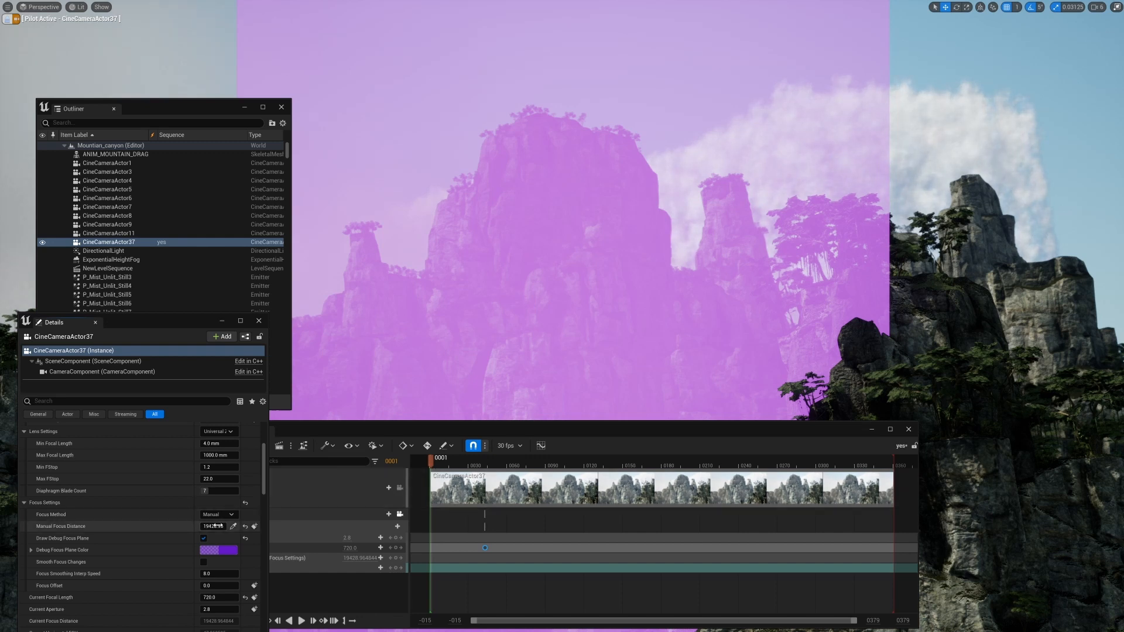
{"action": "mouse_move", "coordinate": [215, 526]}
{"action": "left_mouse_down"}
{"action": "mouse_move", "coordinate": [199, 526]}
{"action": "mouse_move", "coordinate": [246, 526]}
{"action": "mouse_move", "coordinate": [220, 526]}
{"action": "left_mouse_up"}
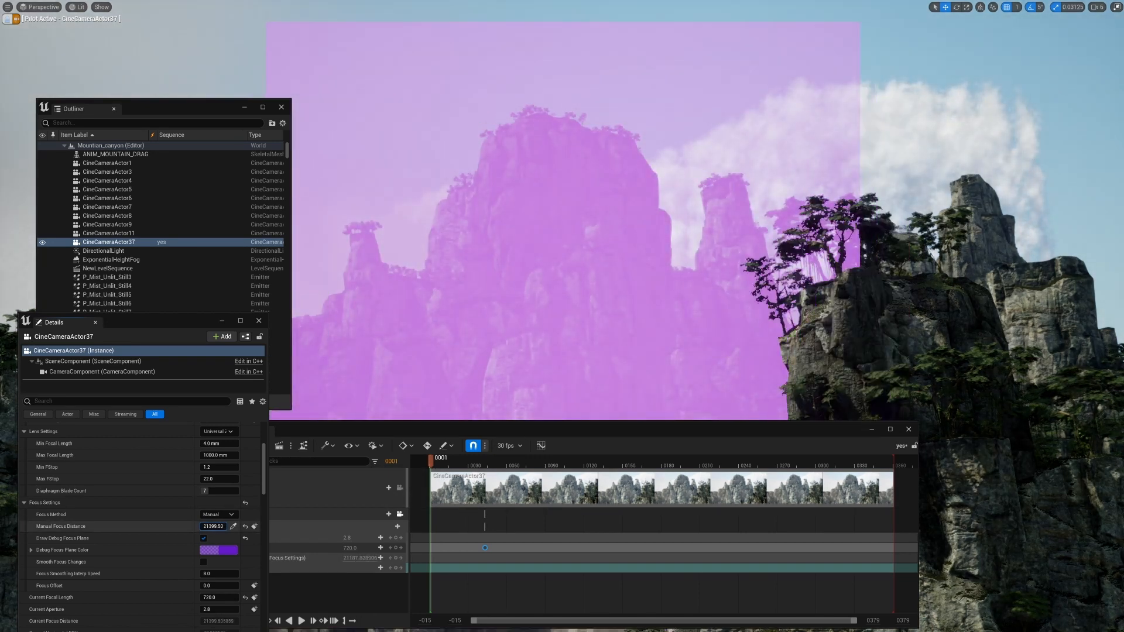
{"action": "left_click", "coordinate": [203, 538]}
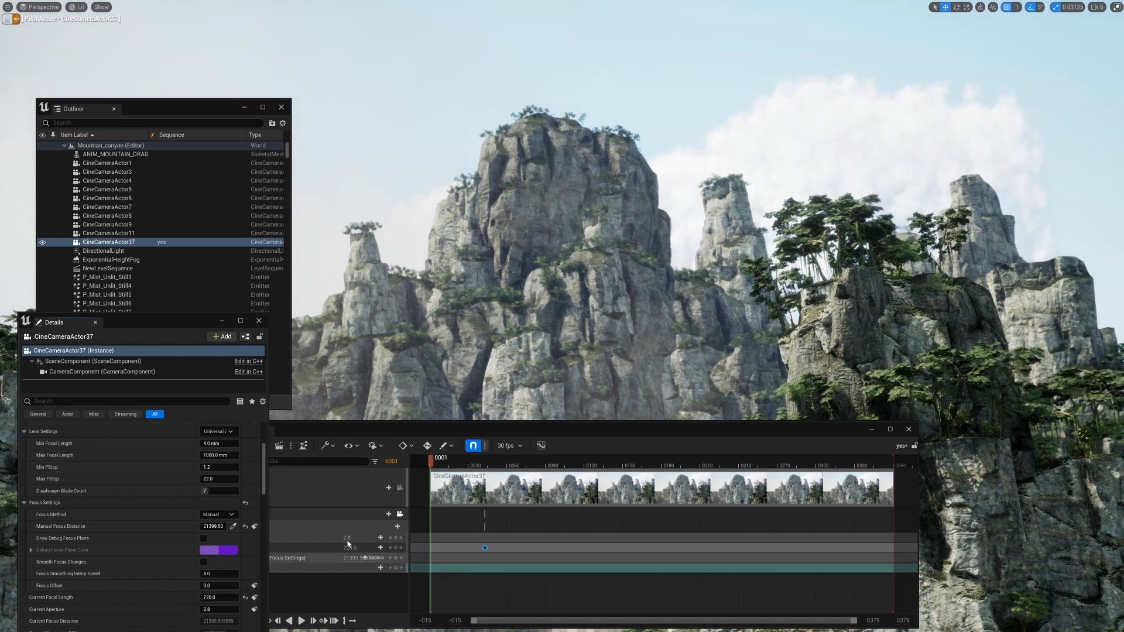
{"action": "mouse_move", "coordinate": [477, 430]}
{"action": "left_mouse_down"}
{"action": "mouse_move", "coordinate": [530, 409]}
{"action": "mouse_move", "coordinate": [481, 426]}
{"action": "left_mouse_up"}
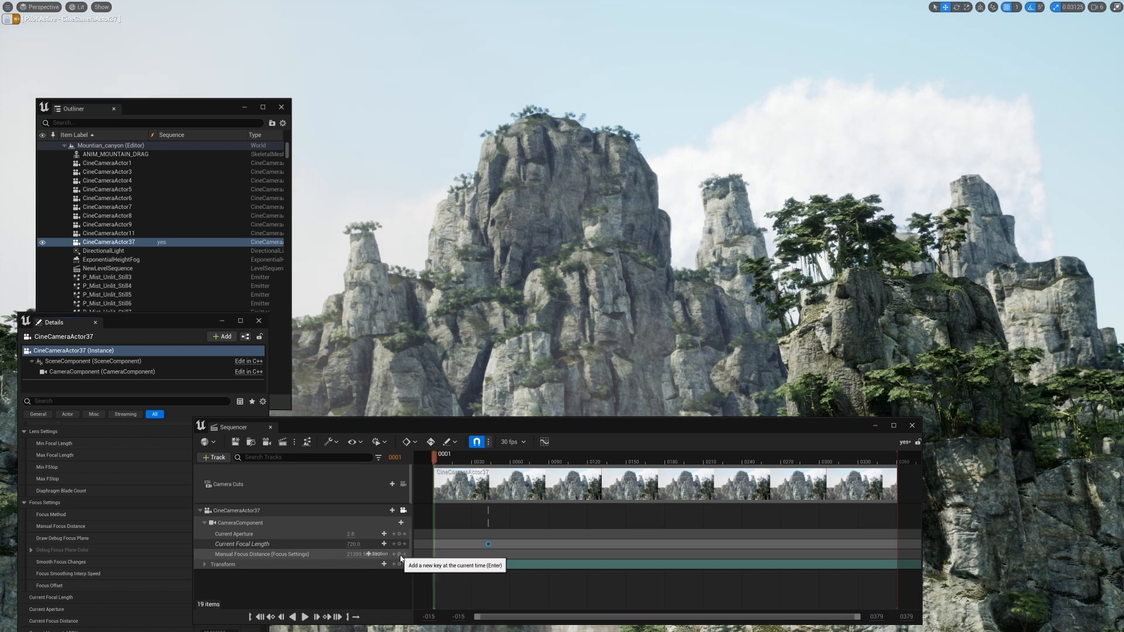
{"action": "left_click", "coordinate": [401, 558]}
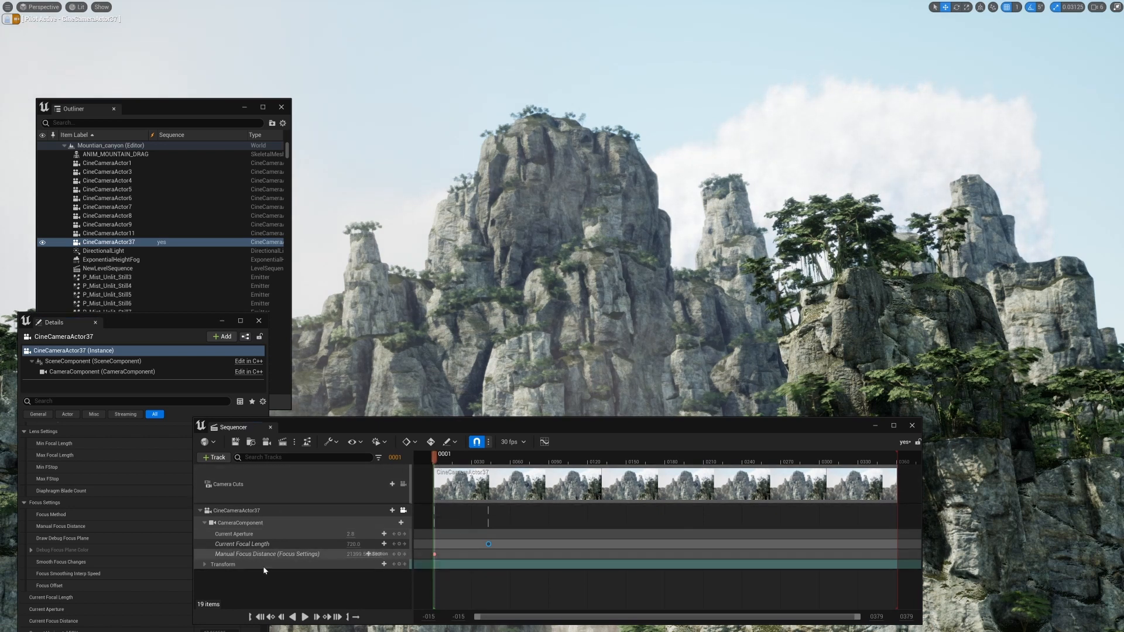
- Key CineCameraActor37's Transform at frame 1 and, with the camera moved, at frame 360, and play back the move
{"action": "left_click", "coordinate": [205, 565]}
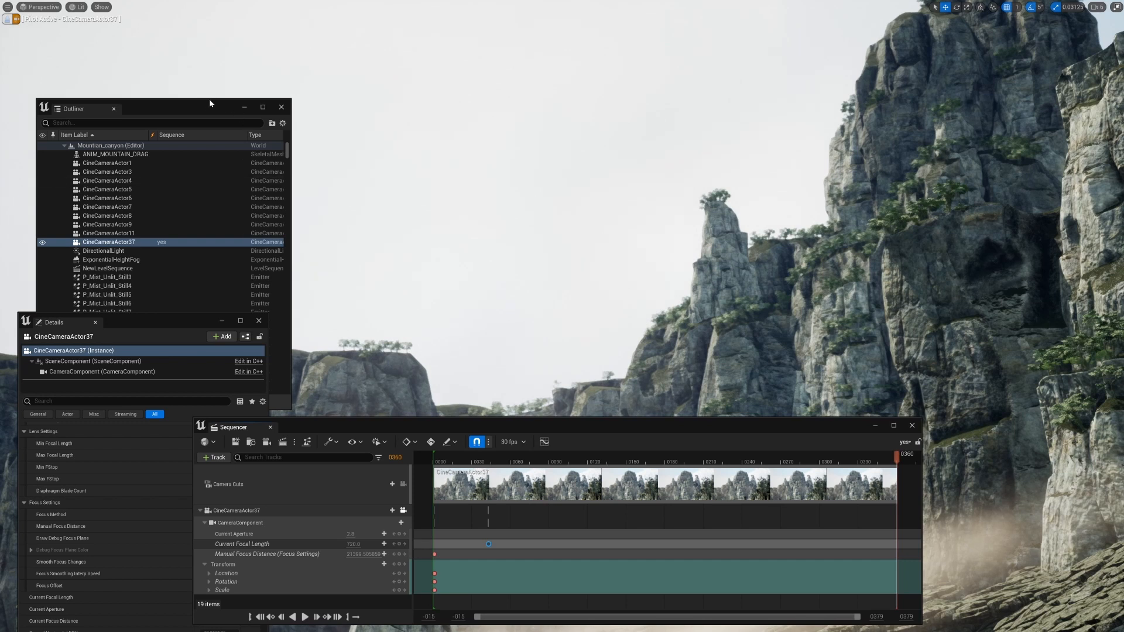
{"action": "left_click_drag", "start_coordinate": [210, 103], "coordinate": [199, 41]}
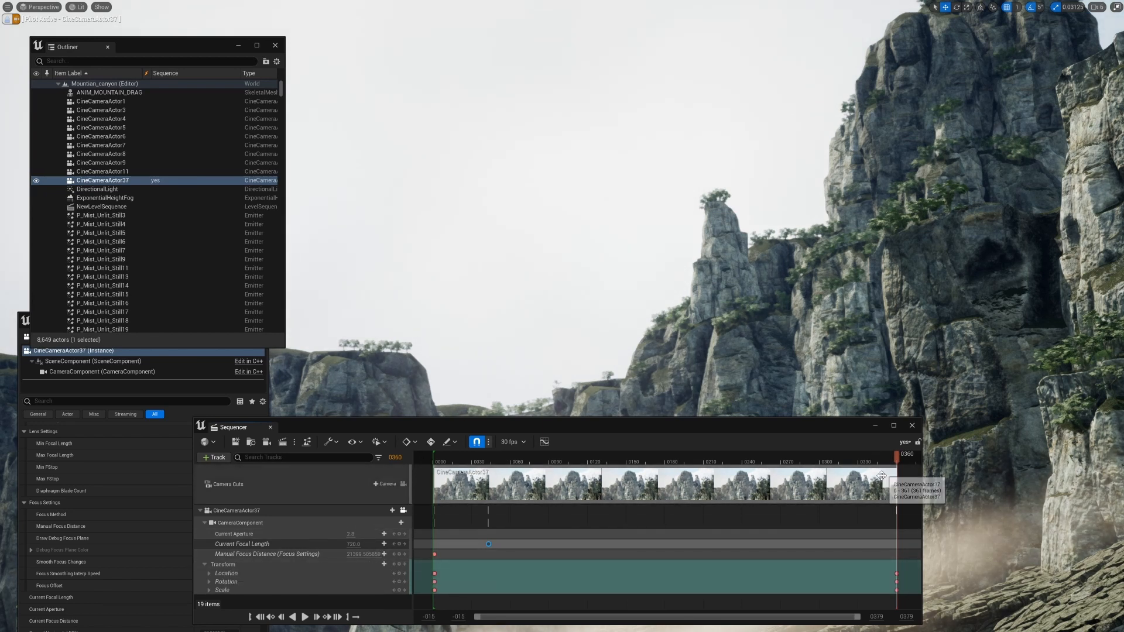
{"action": "left_click_drag", "start_coordinate": [882, 460], "coordinate": [435, 467]}
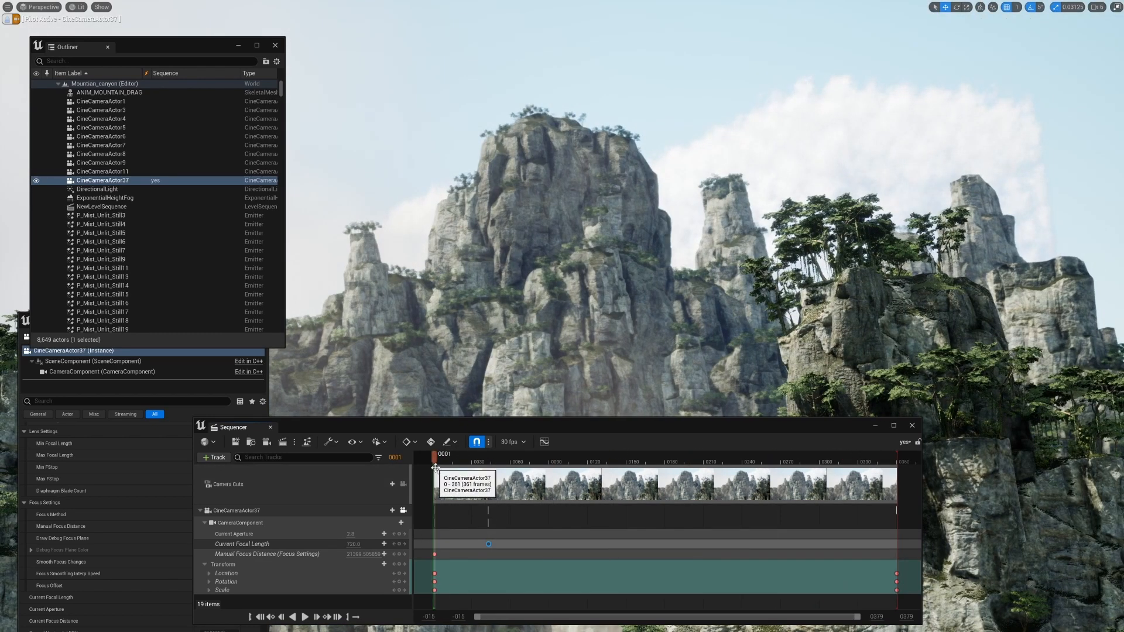
{"action": "key", "text": "space"}
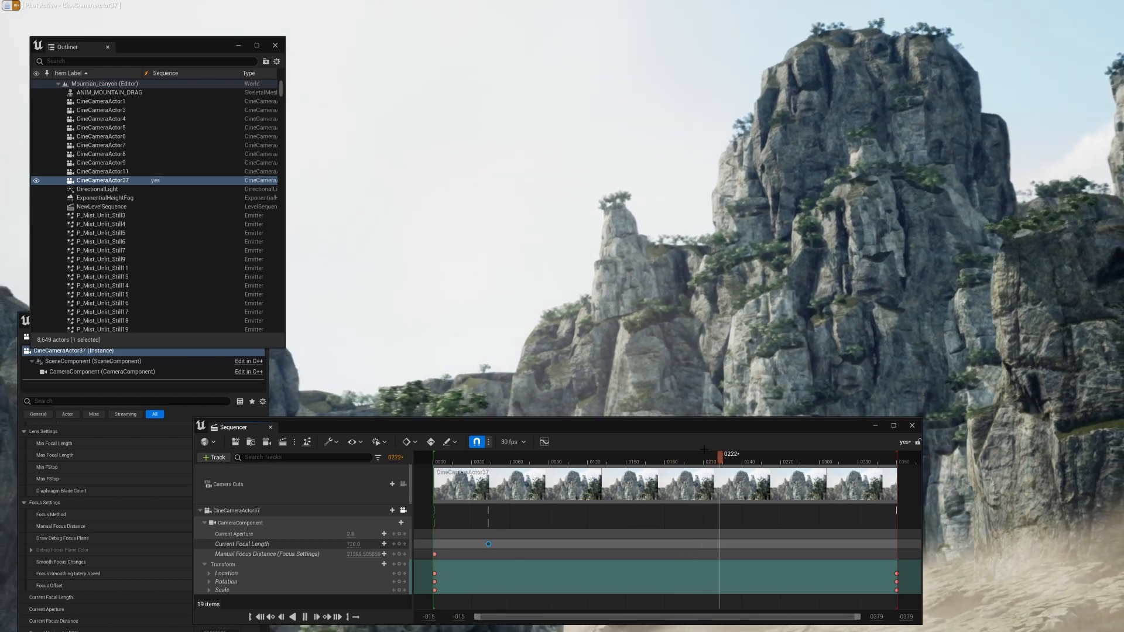
- Turn the camera slightly at frame 135, key its Transform there, and play back the adjusted move
{"action": "left_click_drag", "start_coordinate": [703, 461], "coordinate": [607, 460]}
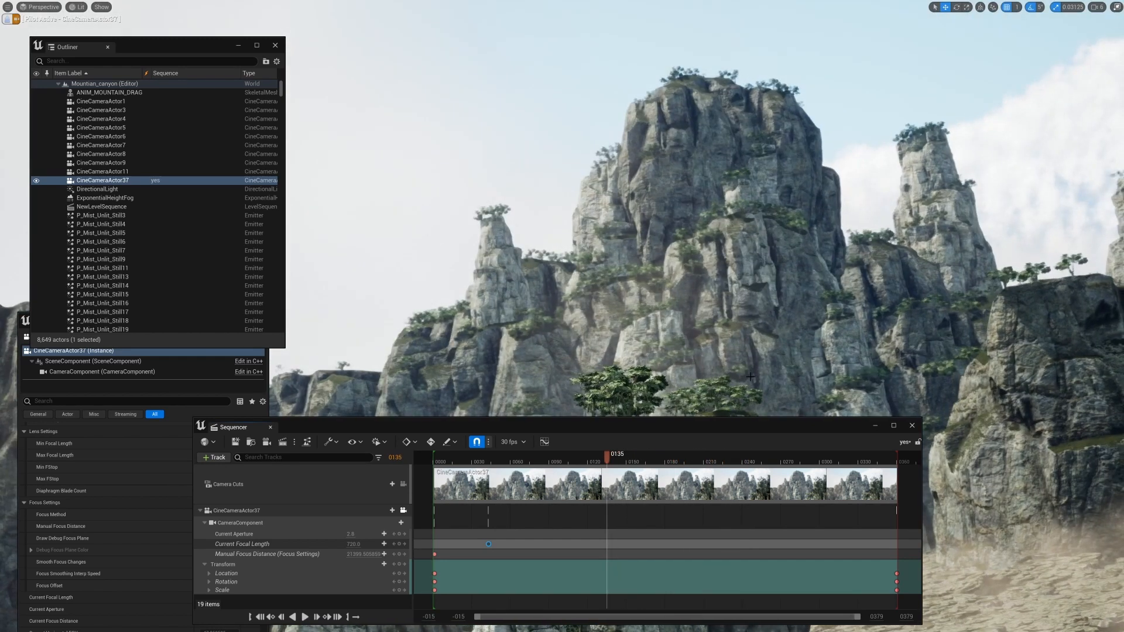
{"action": "right_click_drag", "start_coordinate": [586, 264], "coordinate": [538, 266]}
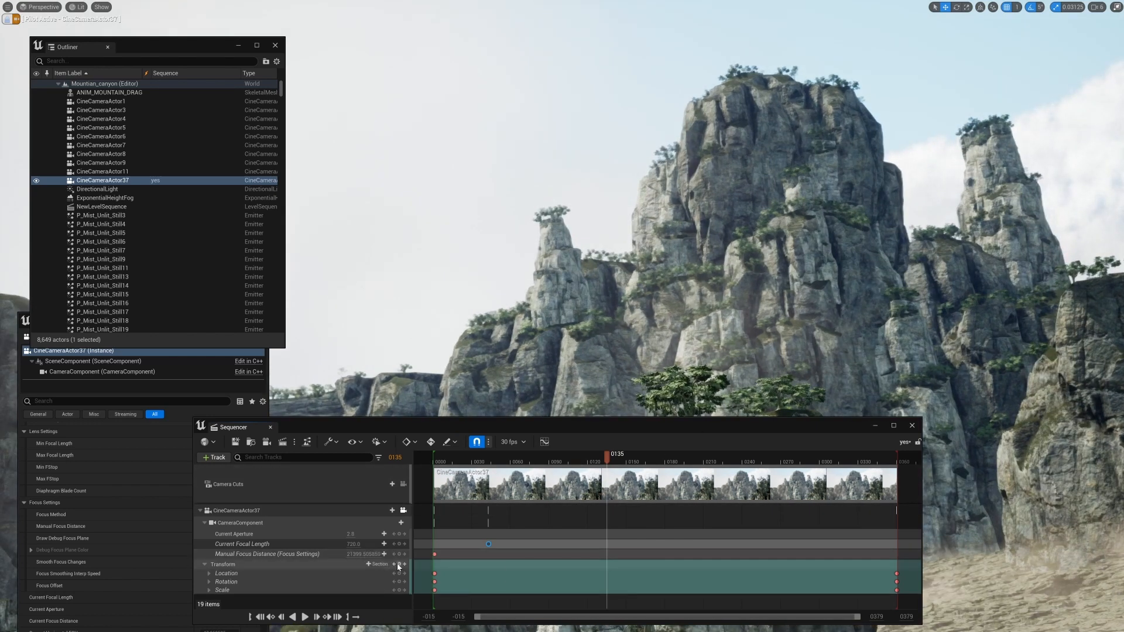
{"action": "left_click", "coordinate": [400, 564]}
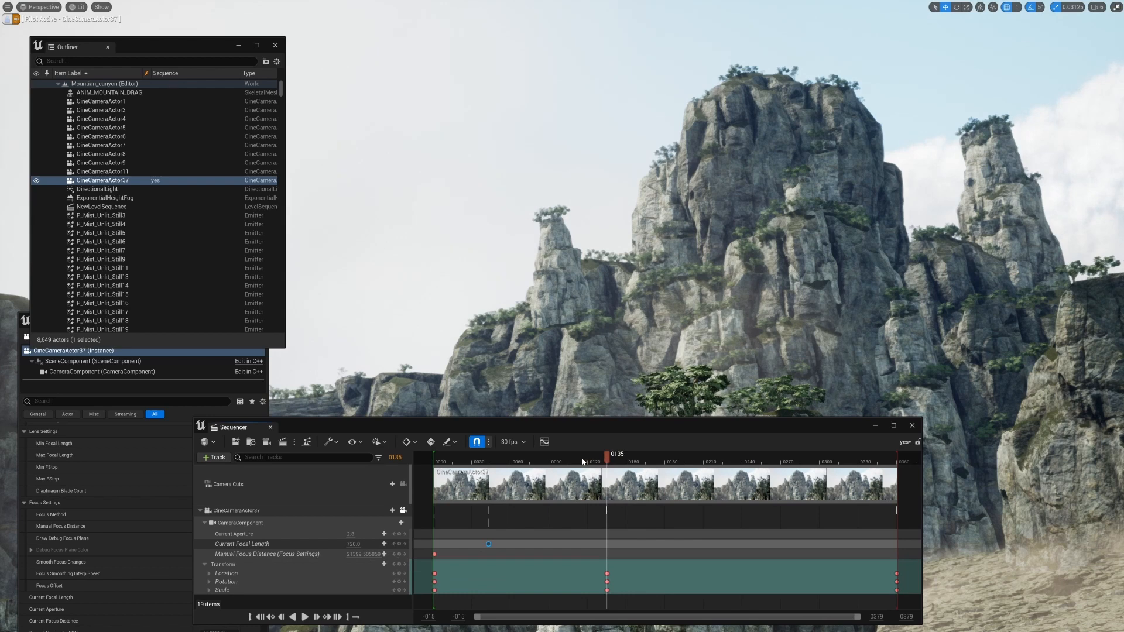
{"action": "left_click_drag", "start_coordinate": [583, 463], "coordinate": [489, 466]}
{"action": "key", "text": "space"}
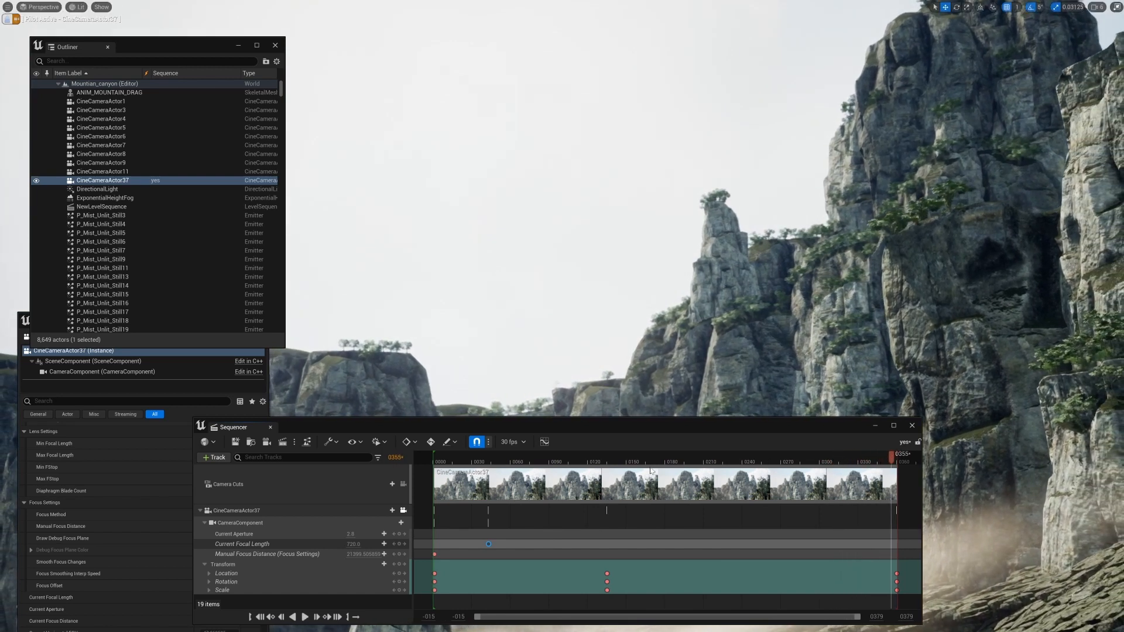
{"action": "left_click_drag", "start_coordinate": [839, 461], "coordinate": [456, 477]}
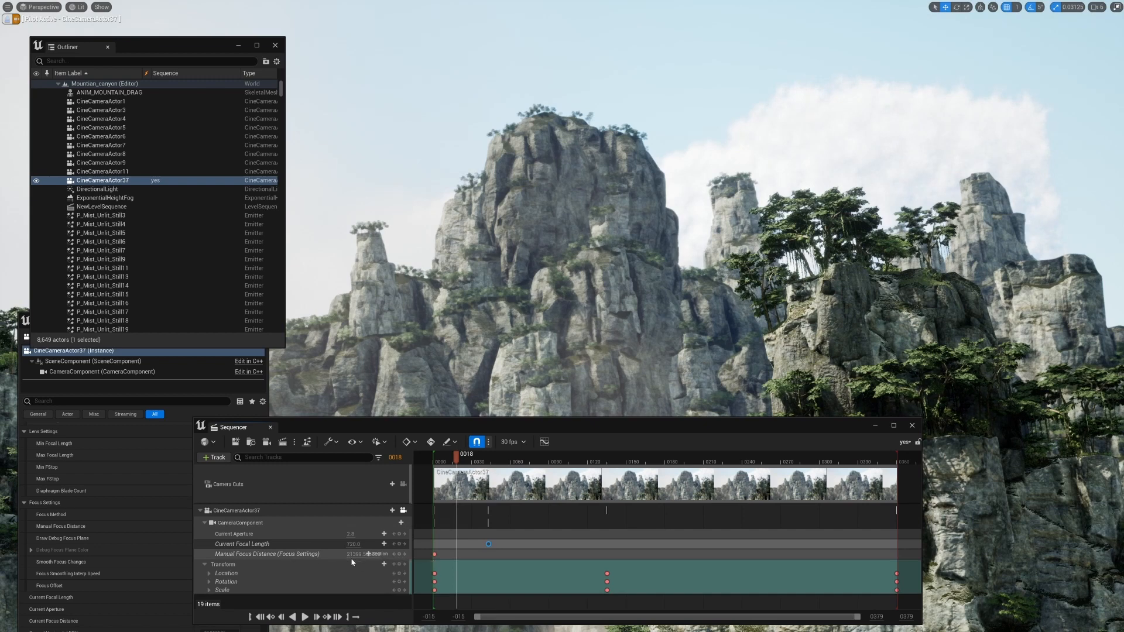
- Key the Manual Focus Distance at frame 89, and at frame 107 set it to about 133156.9 using the debug focus plane and key it
{"action": "left_click_drag", "start_coordinate": [459, 463], "coordinate": [549, 475]}
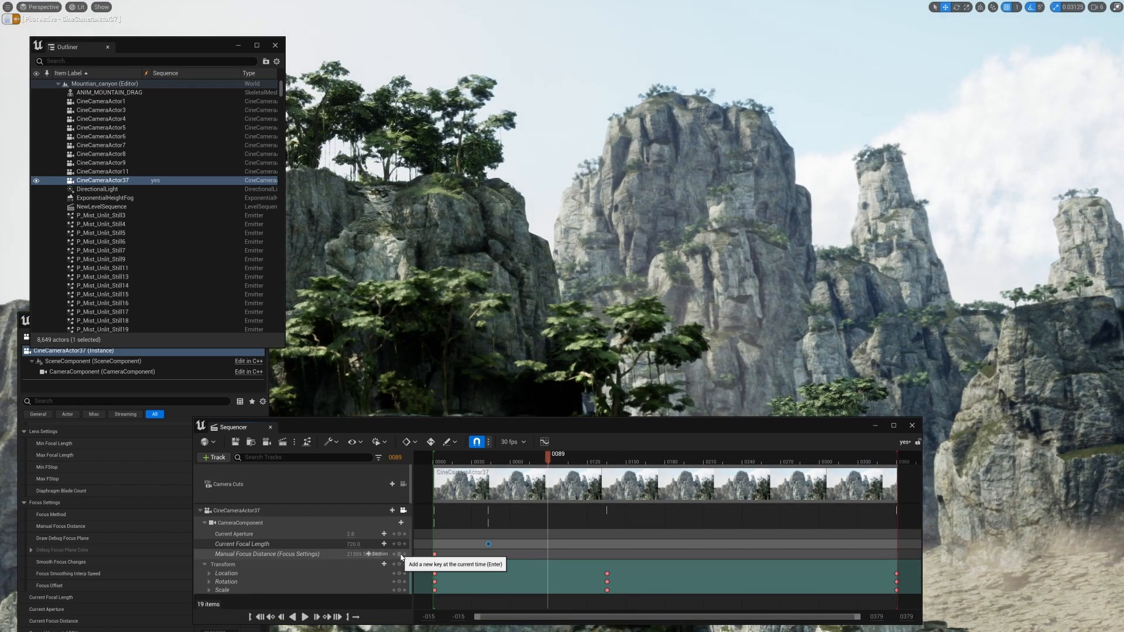
{"action": "left_click_drag", "start_coordinate": [546, 456], "coordinate": [575, 459]}
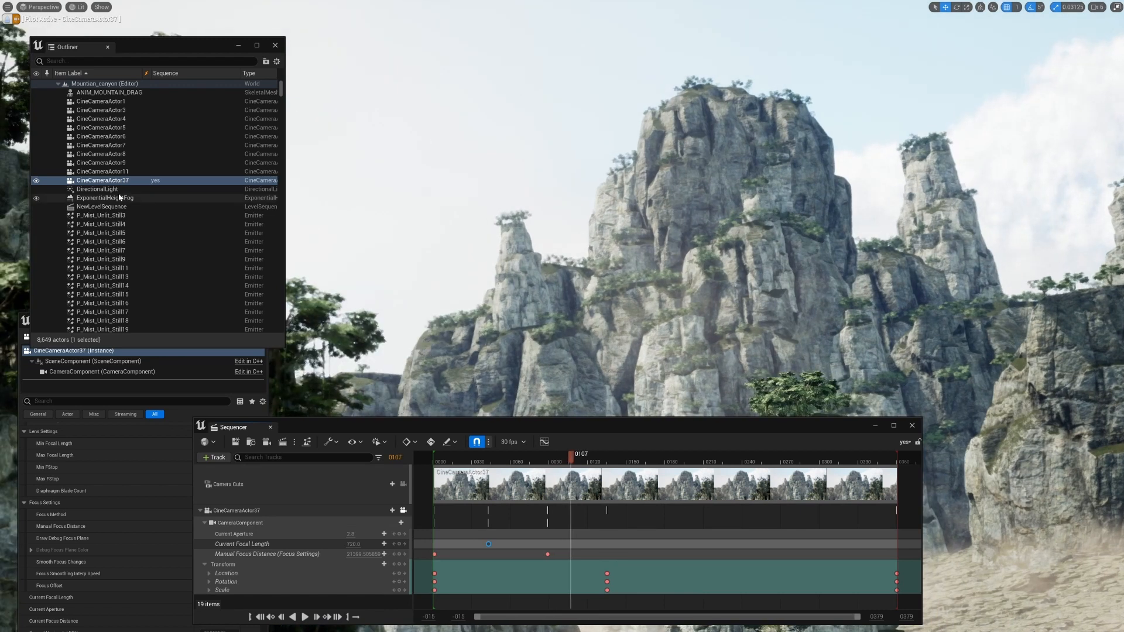
{"action": "scroll", "coordinate": [94, 475], "scroll_direction": "down", "scroll_amount": 3}
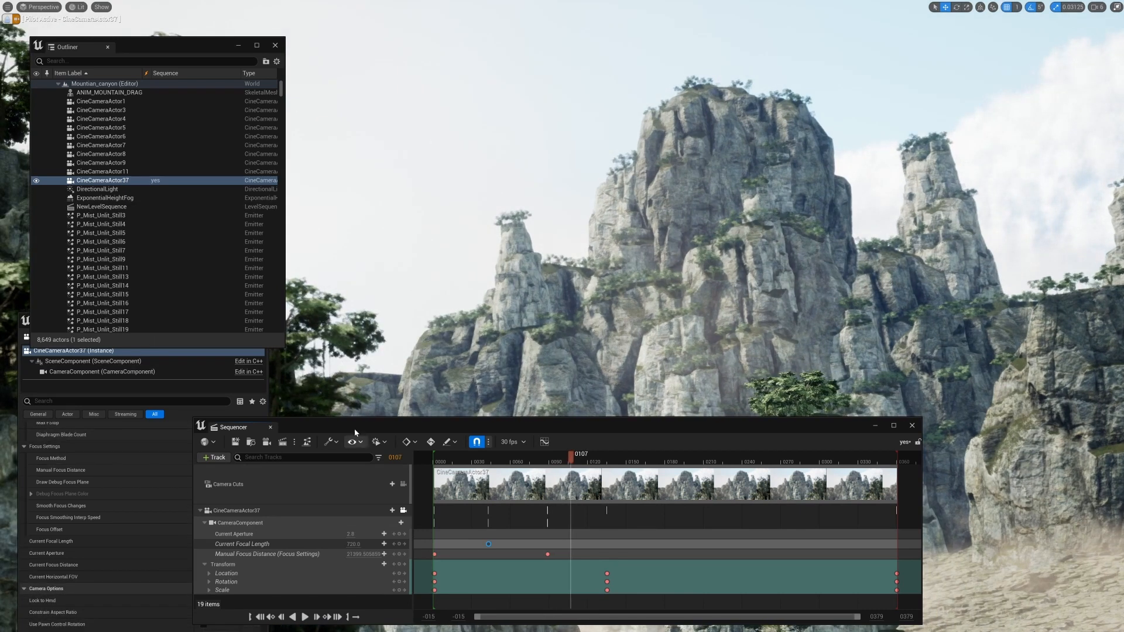
{"action": "left_click_drag", "start_coordinate": [353, 429], "coordinate": [505, 440]}
{"action": "left_click", "coordinate": [203, 482]}
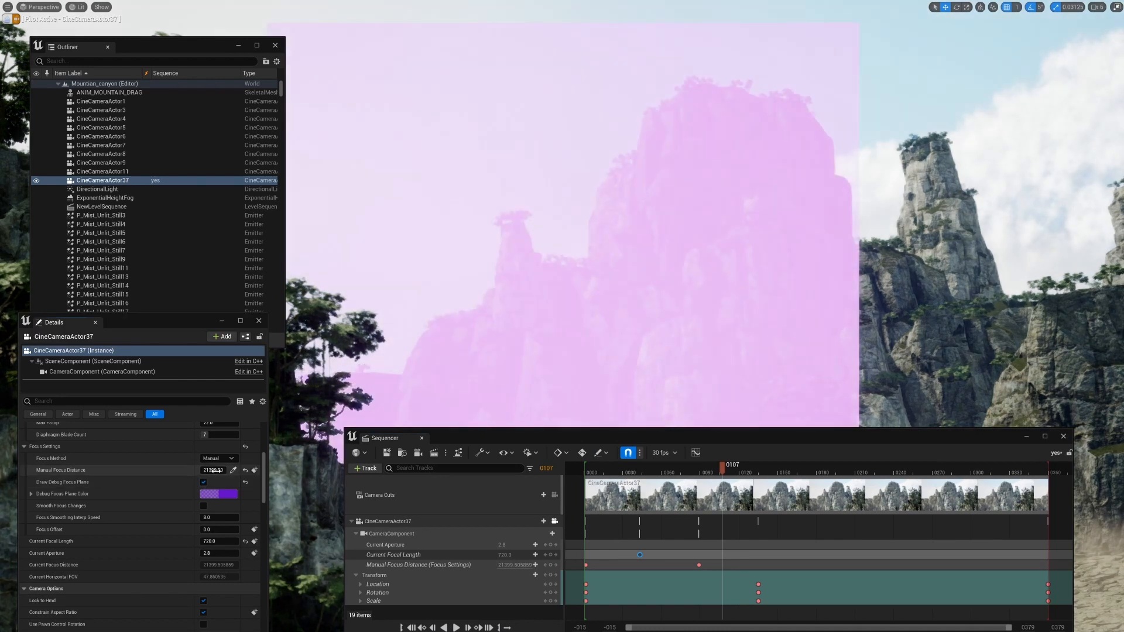
{"action": "left_click_drag", "start_coordinate": [213, 471], "coordinate": [249, 470]}
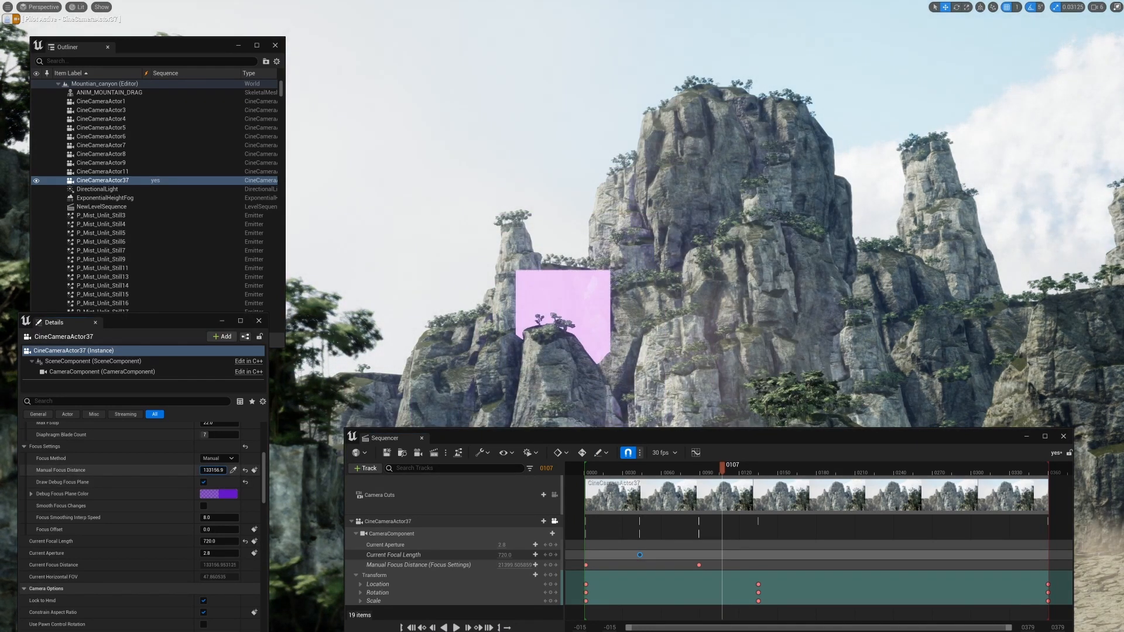
{"action": "left_click", "coordinate": [203, 483]}
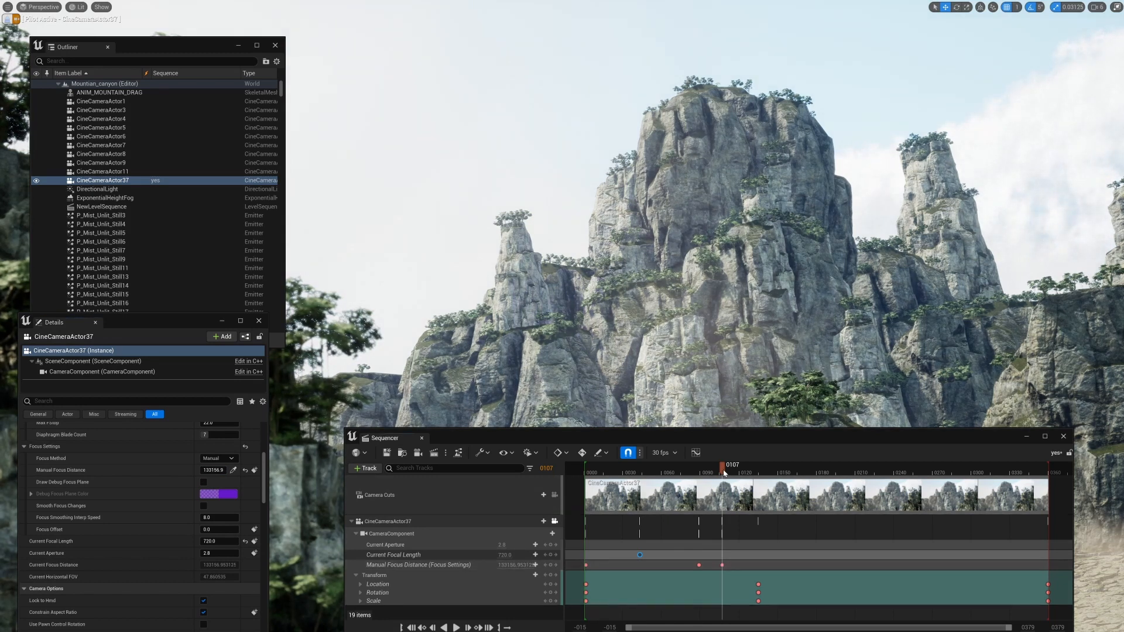
- Play back the focus pull from around frame 73 and return the playhead to frame 23
{"action": "left_click_drag", "start_coordinate": [710, 473], "coordinate": [678, 472]}
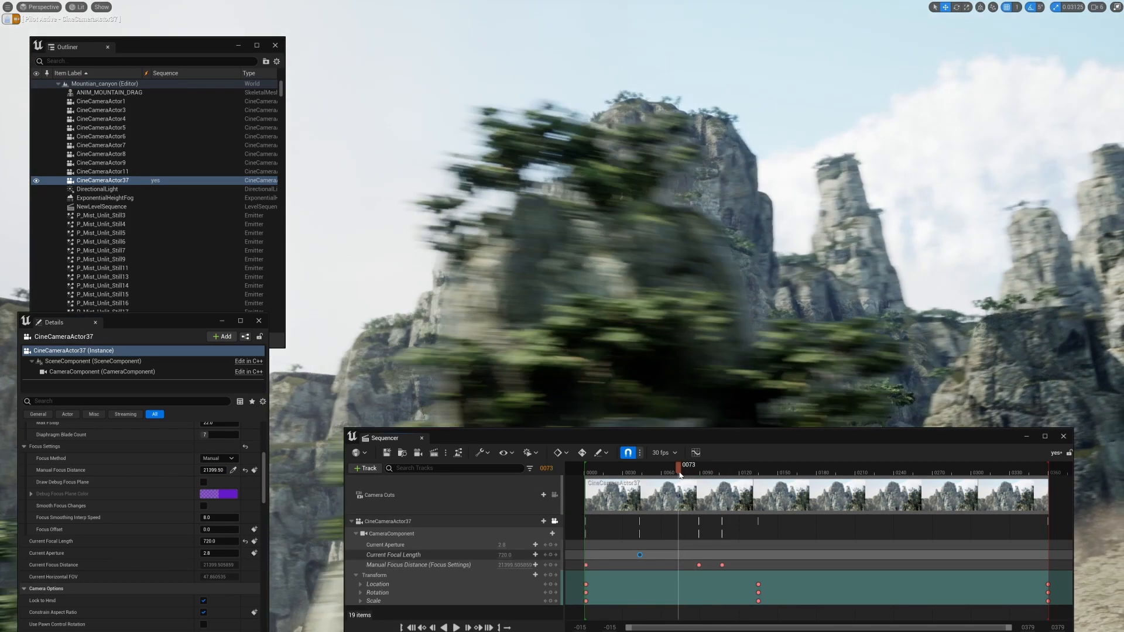
{"action": "key", "text": "space"}
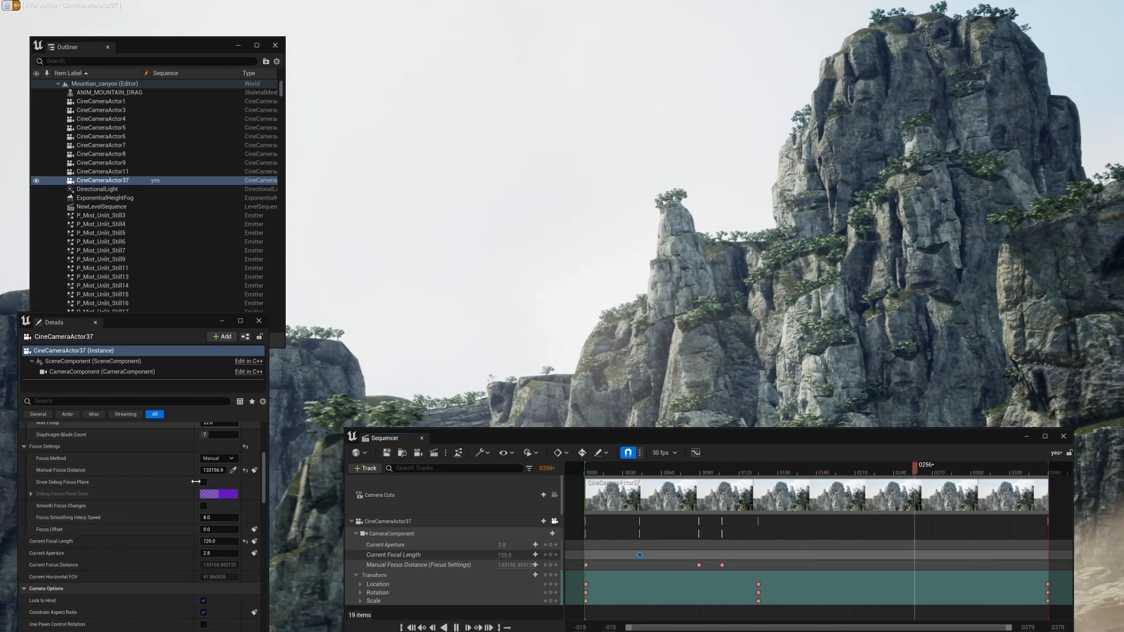
{"action": "key", "text": "space"}
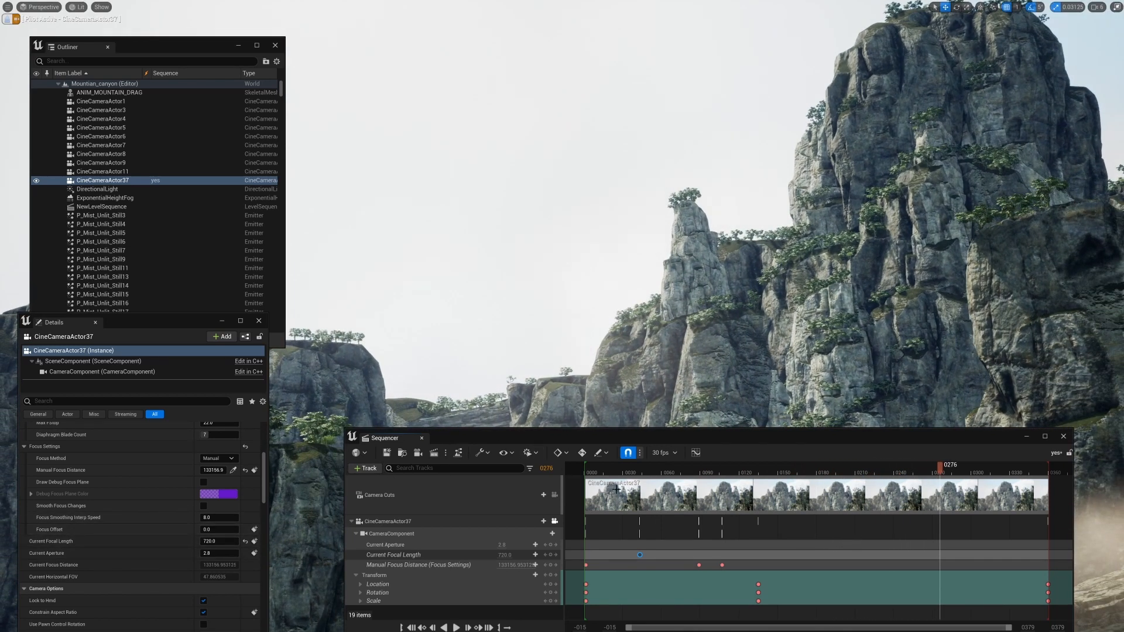
{"action": "left_click_drag", "start_coordinate": [776, 473], "coordinate": [614, 472]}
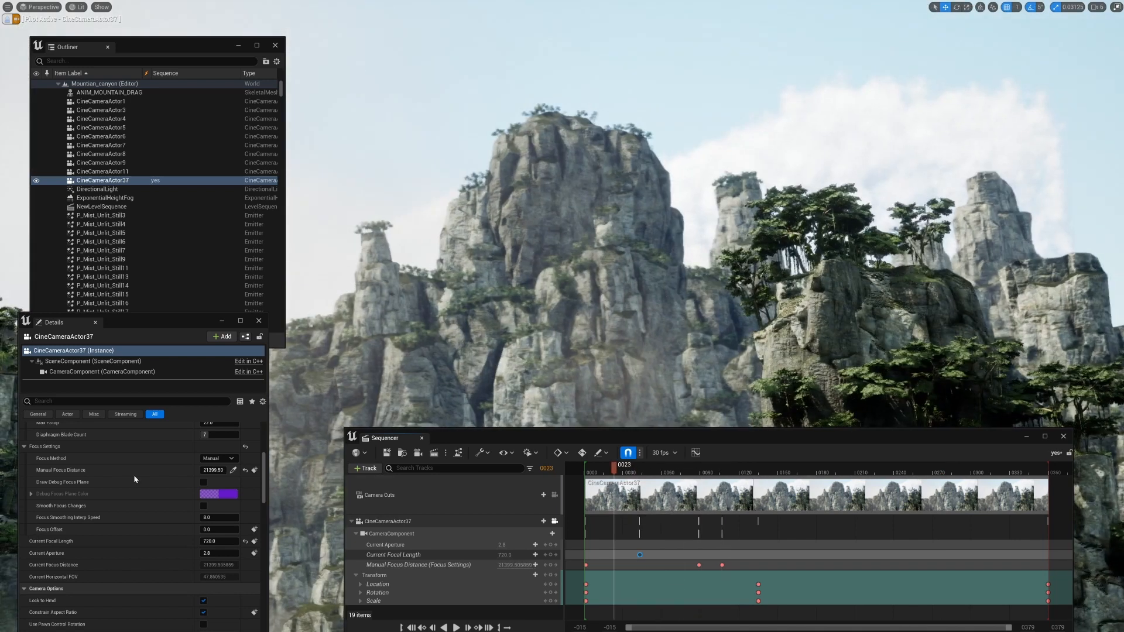
- Try raising CineCameraActor37's Min FStop to about 3.86 and undo the change
{"action": "scroll", "coordinate": [133, 479], "scroll_direction": "up", "scroll_amount": 3}
{"action": "scroll", "coordinate": [135, 479], "scroll_direction": "up", "scroll_amount": 4}
{"action": "scroll", "coordinate": [162, 514], "scroll_direction": "down", "scroll_amount": 5}
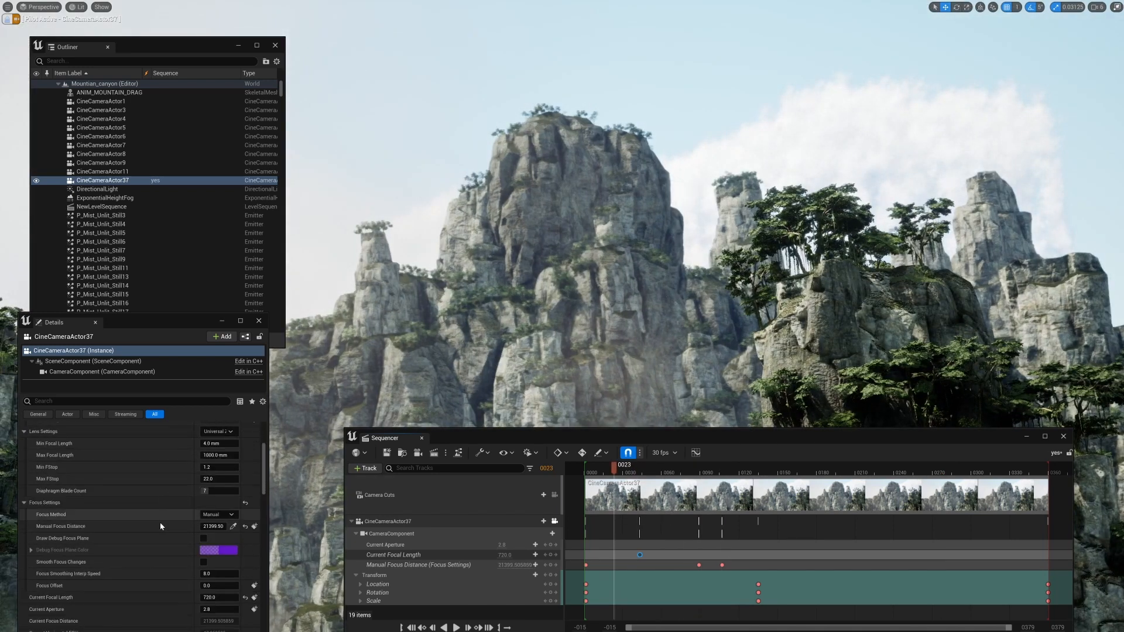
{"action": "scroll", "coordinate": [52, 589], "scroll_direction": "down", "scroll_amount": 2}
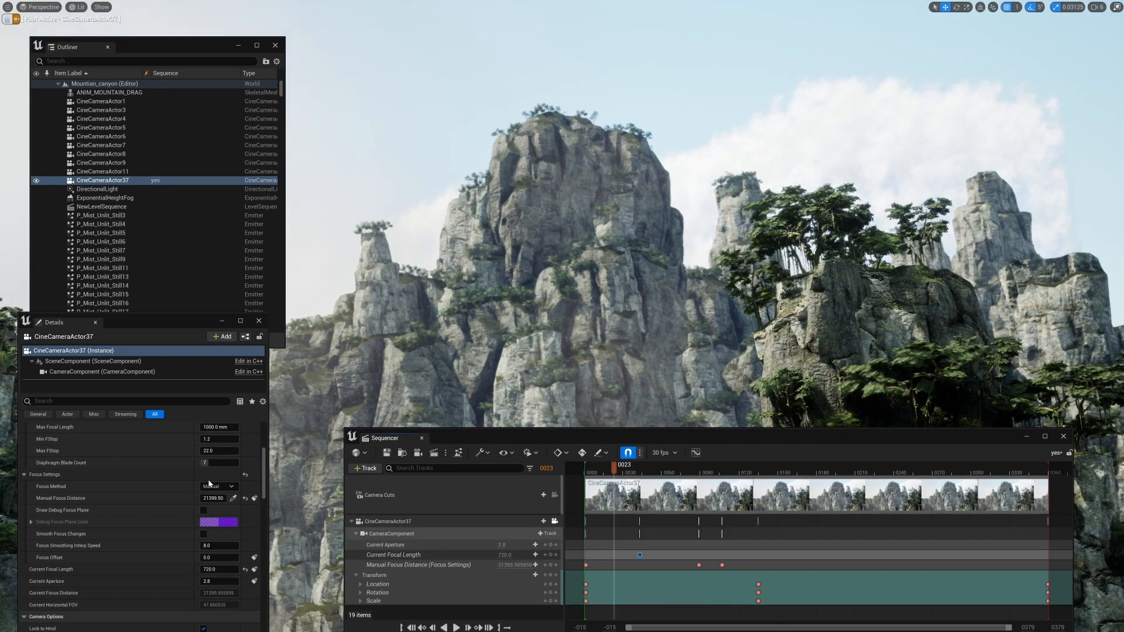
{"action": "scroll", "coordinate": [155, 514], "scroll_direction": "up", "scroll_amount": 4}
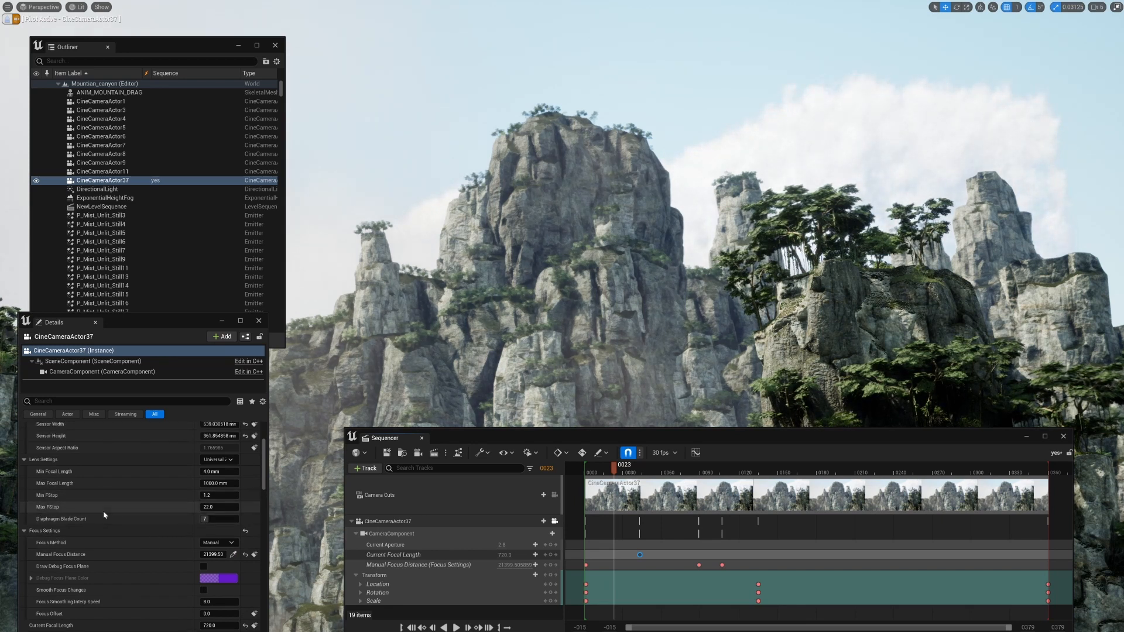
{"action": "scroll", "coordinate": [115, 514], "scroll_direction": "down", "scroll_amount": 4}
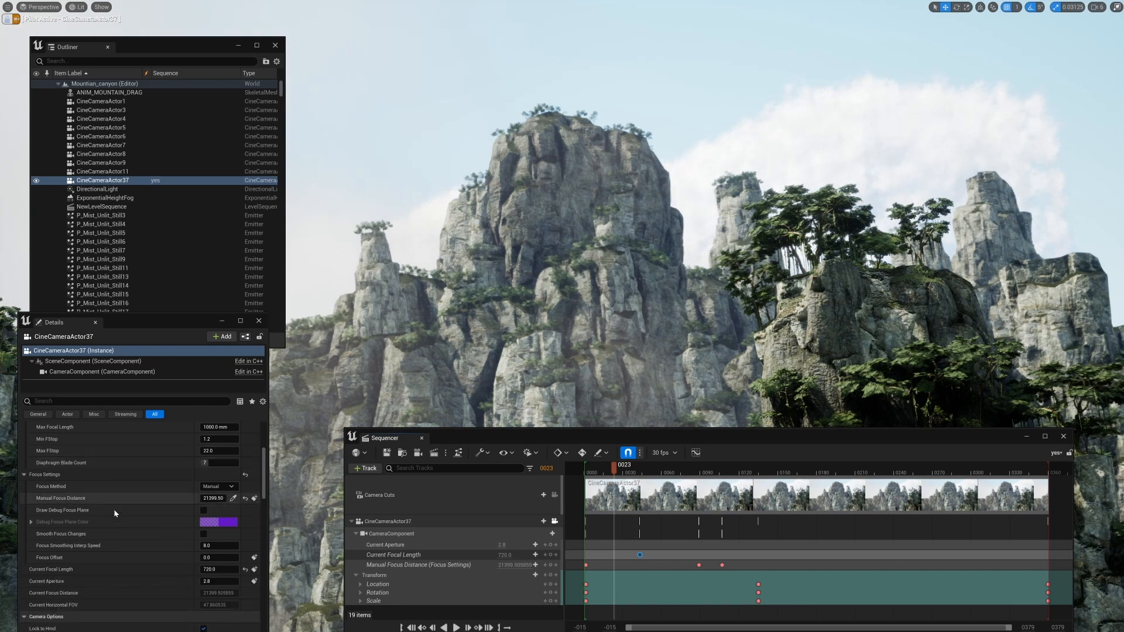
{"action": "left_click_drag", "start_coordinate": [220, 439], "coordinate": [240, 439]}
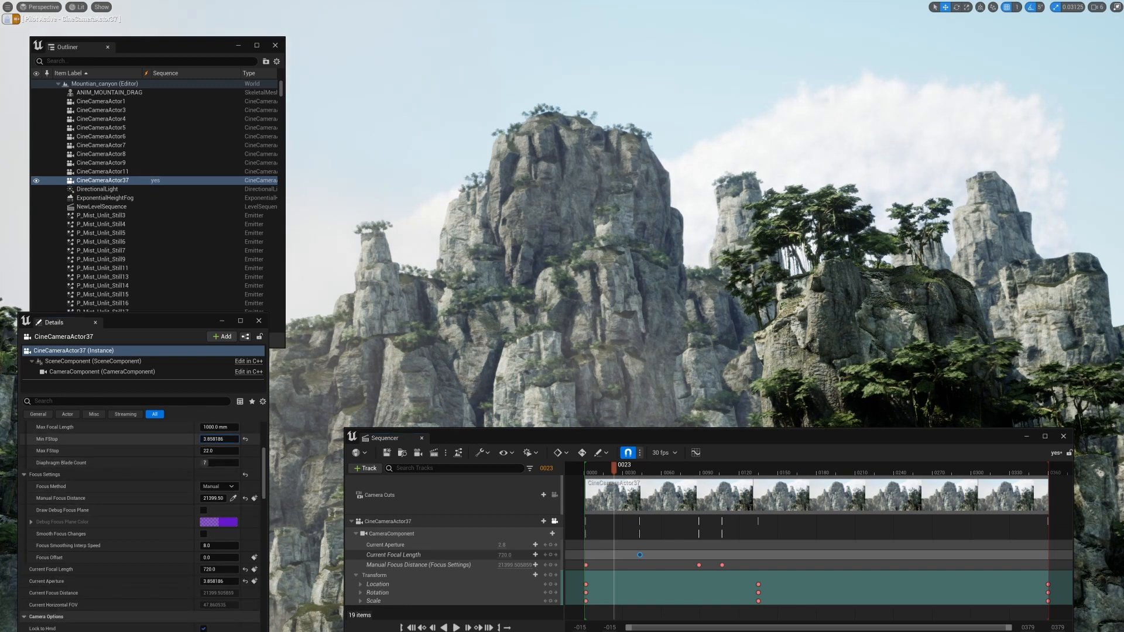
{"action": "key", "text": "ctrl+z"}
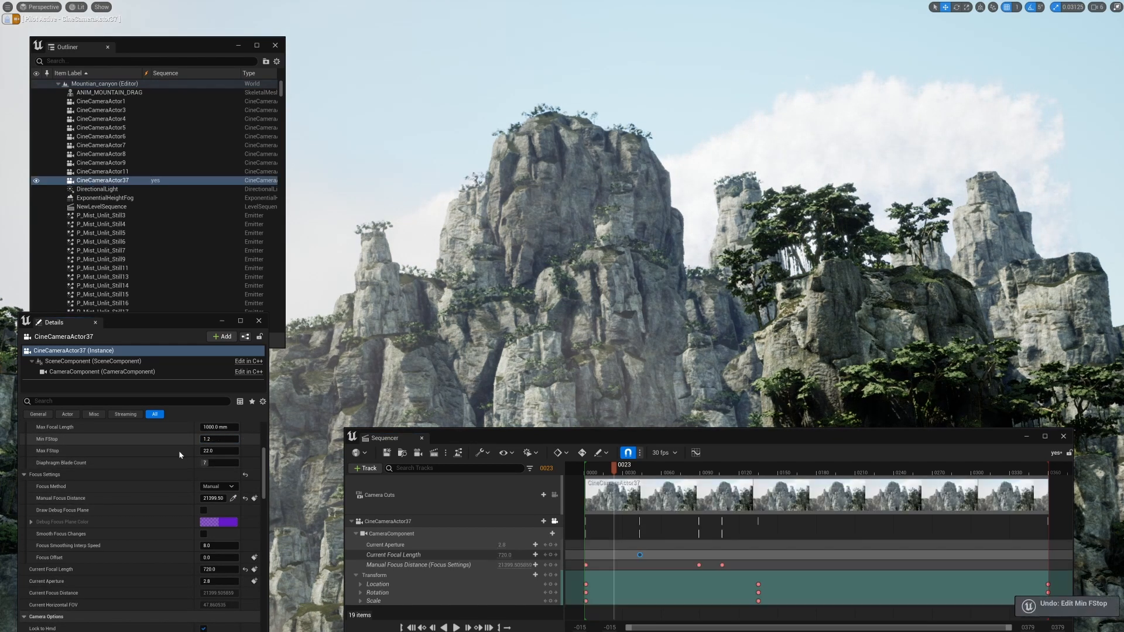
- Enable Metering Mode, Min Brightness and Max Brightness in the camera's post-process Exposure, setting Min Brightness to about 3.77 and Max Brightness to about 0.53
{"action": "scroll", "coordinate": [142, 475], "scroll_direction": "down", "scroll_amount": 10}
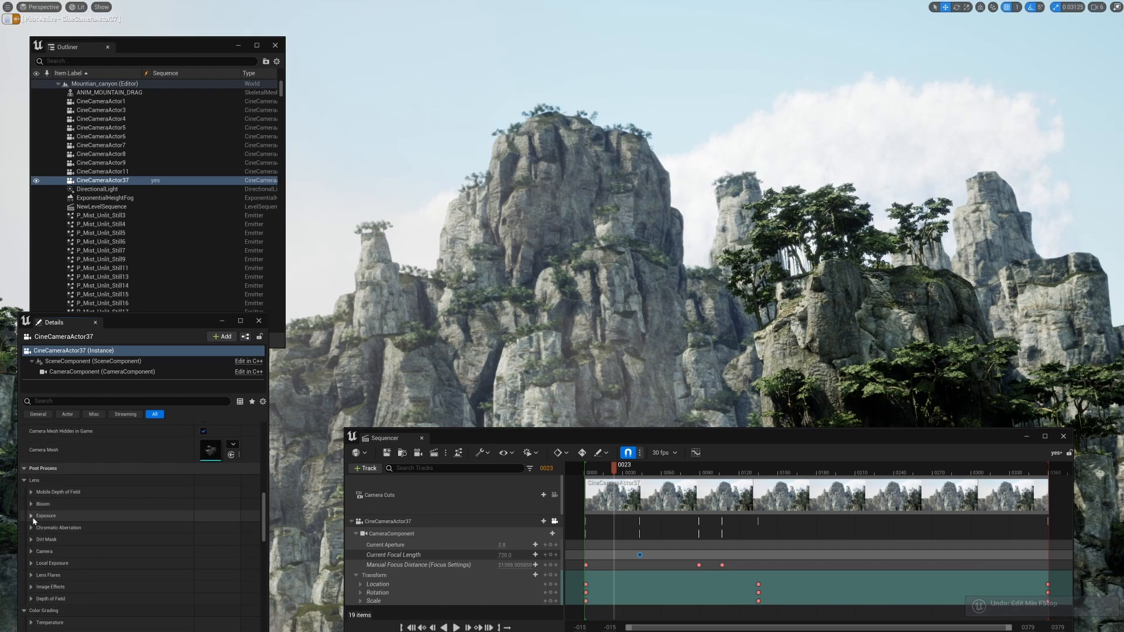
{"action": "left_click", "coordinate": [31, 530]}
{"action": "scroll", "coordinate": [101, 517], "scroll_direction": "down", "scroll_amount": 10}
{"action": "scroll", "coordinate": [101, 516], "scroll_direction": "up", "scroll_amount": 10}
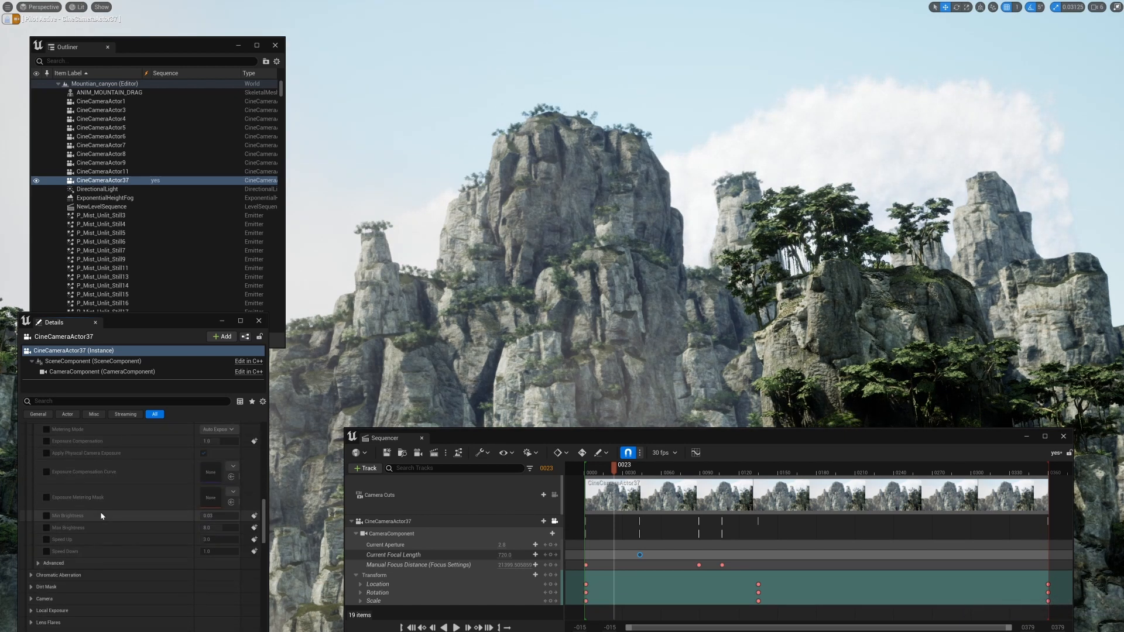
{"action": "scroll", "coordinate": [101, 517], "scroll_direction": "down", "scroll_amount": 10}
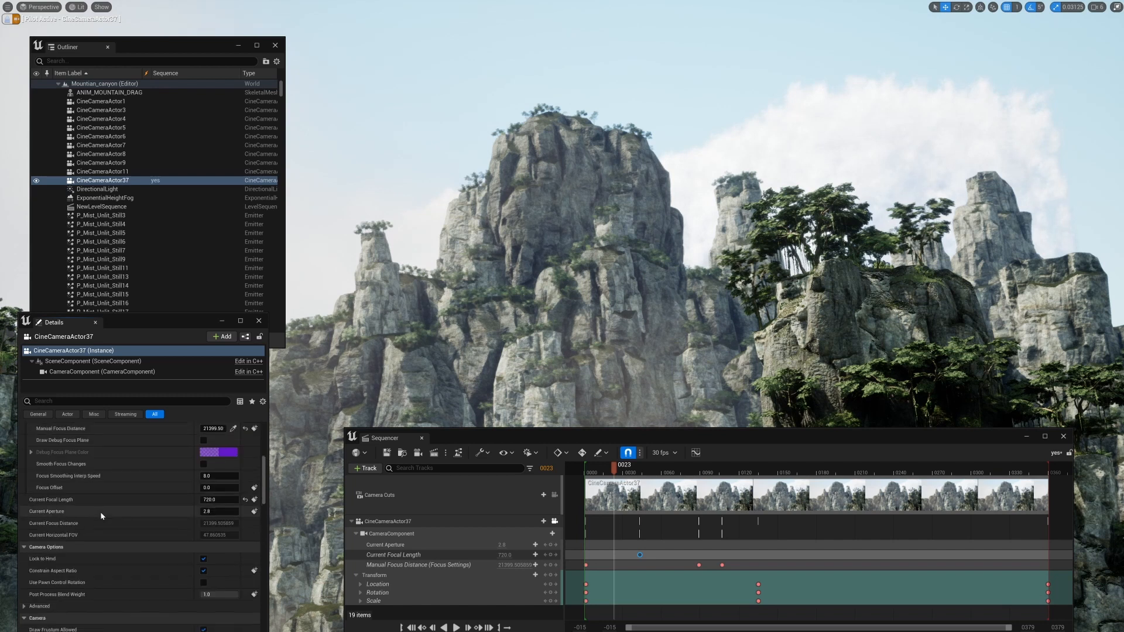
{"action": "scroll", "coordinate": [100, 517], "scroll_direction": "up", "scroll_amount": 10}
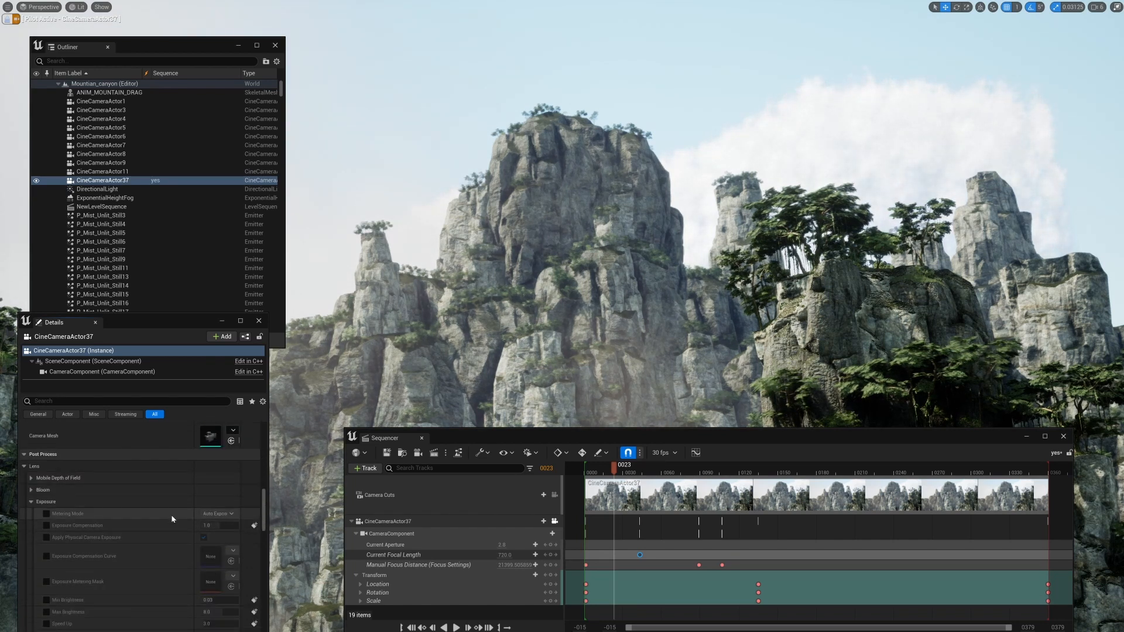
{"action": "scroll", "coordinate": [47, 519], "scroll_direction": "down", "scroll_amount": 3}
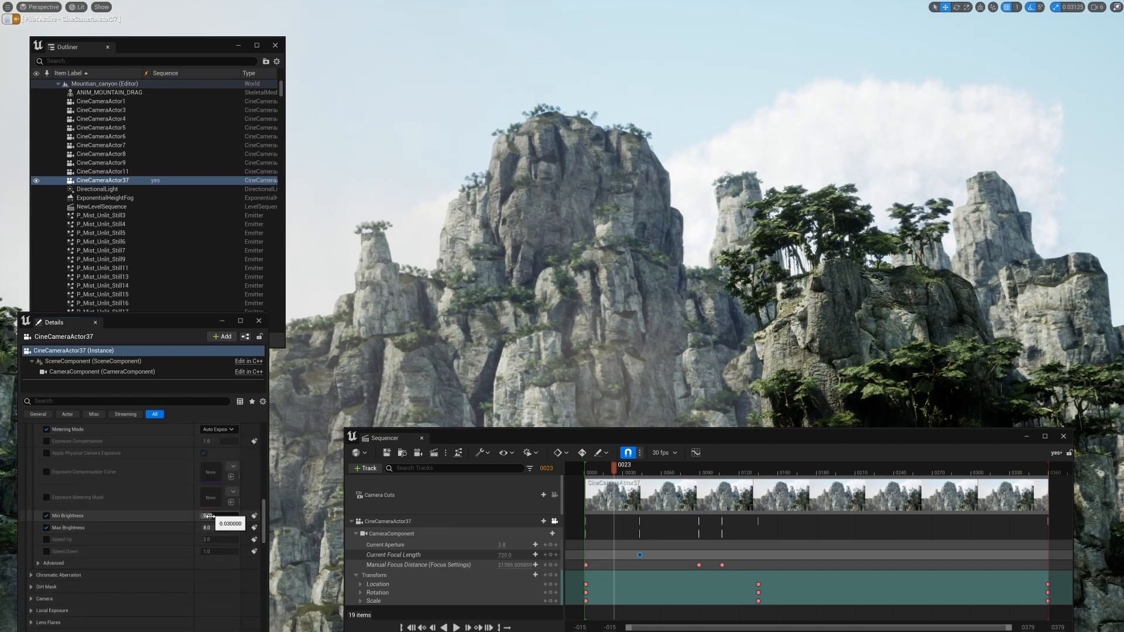
{"action": "left_click_drag", "start_coordinate": [208, 516], "coordinate": [218, 517]}
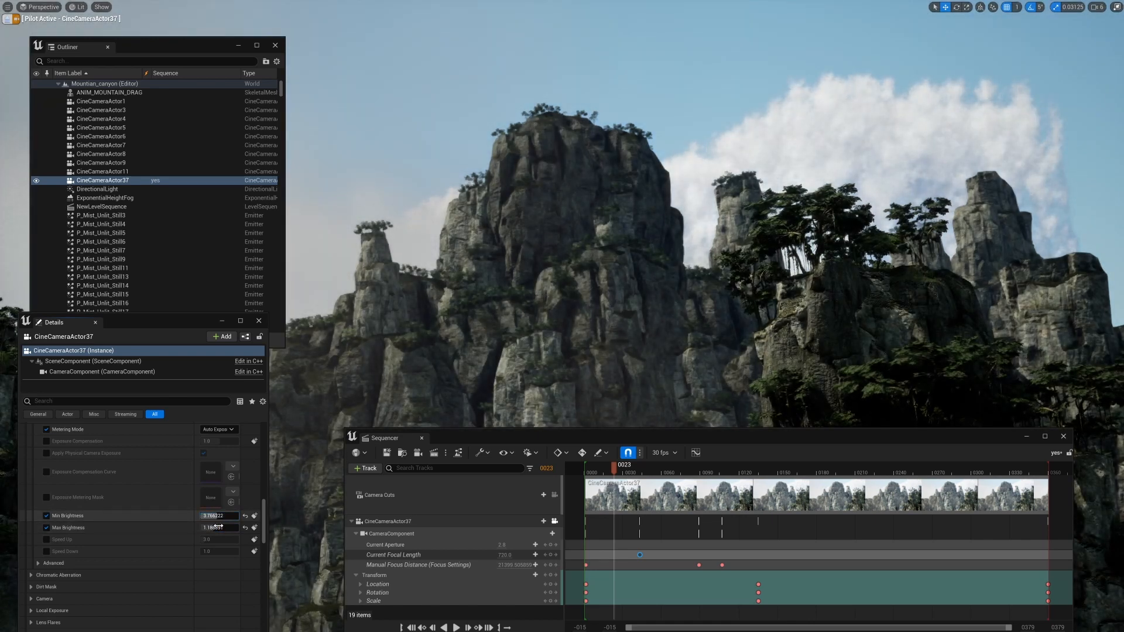
{"action": "left_click_drag", "start_coordinate": [220, 526], "coordinate": [220, 526]}
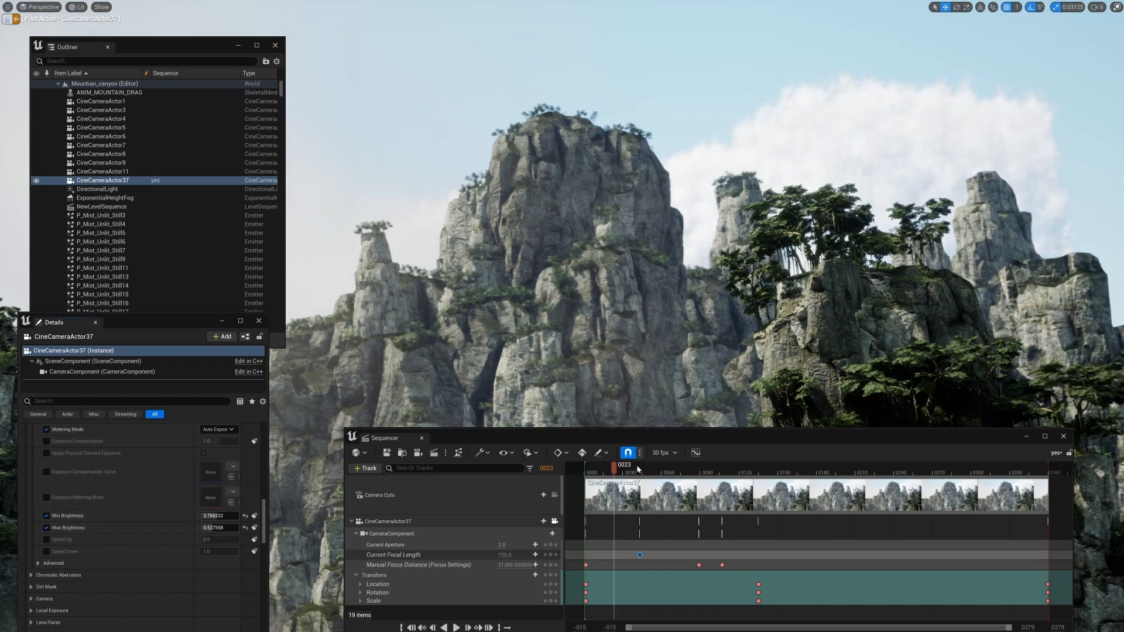
- With the playhead at frame 0, lower CineCameraActor37's Min FStop and Current Aperture to about 0.676
{"action": "left_click_drag", "start_coordinate": [638, 469], "coordinate": [529, 497]}
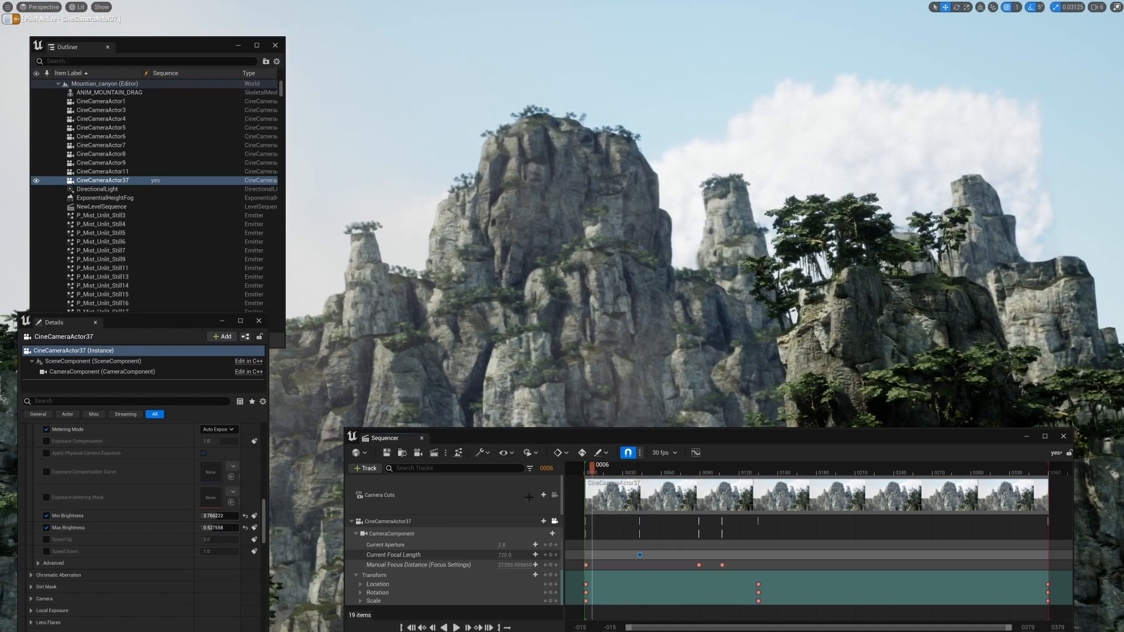
{"action": "scroll", "coordinate": [176, 501], "scroll_direction": "up", "scroll_amount": 10}
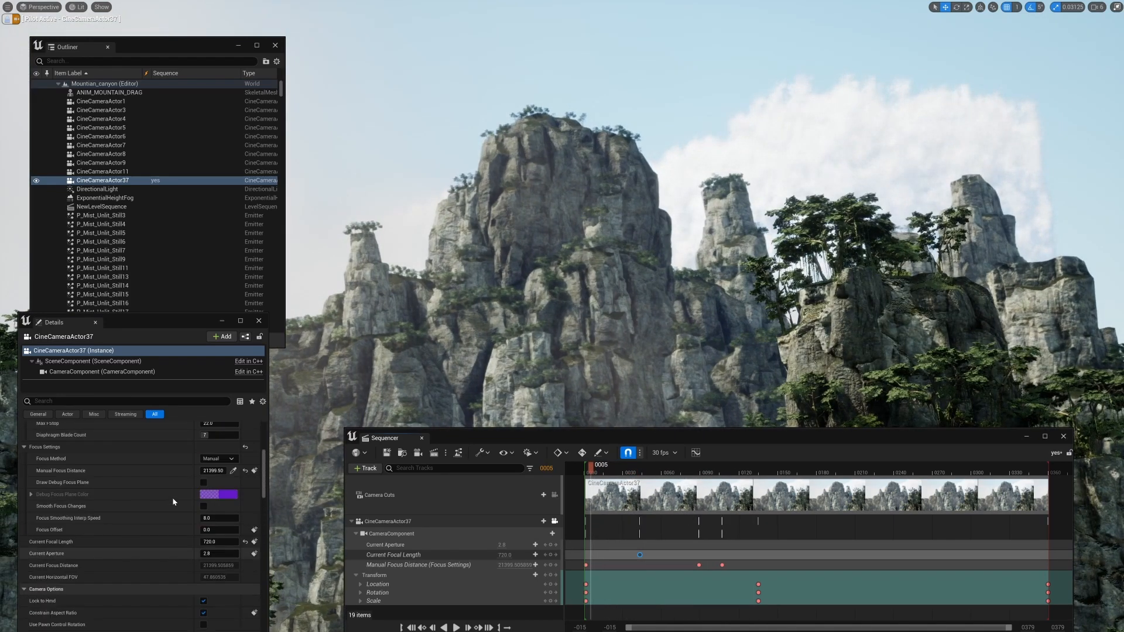
{"action": "scroll", "coordinate": [173, 502], "scroll_direction": "up", "scroll_amount": 5}
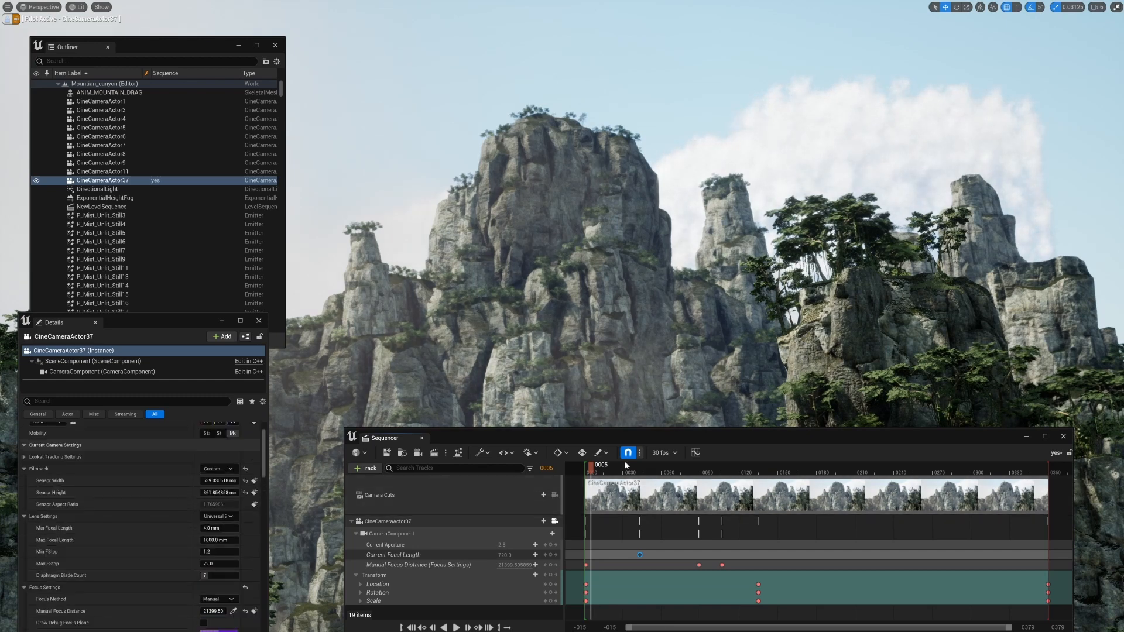
{"action": "left_click_drag", "start_coordinate": [618, 470], "coordinate": [581, 497]}
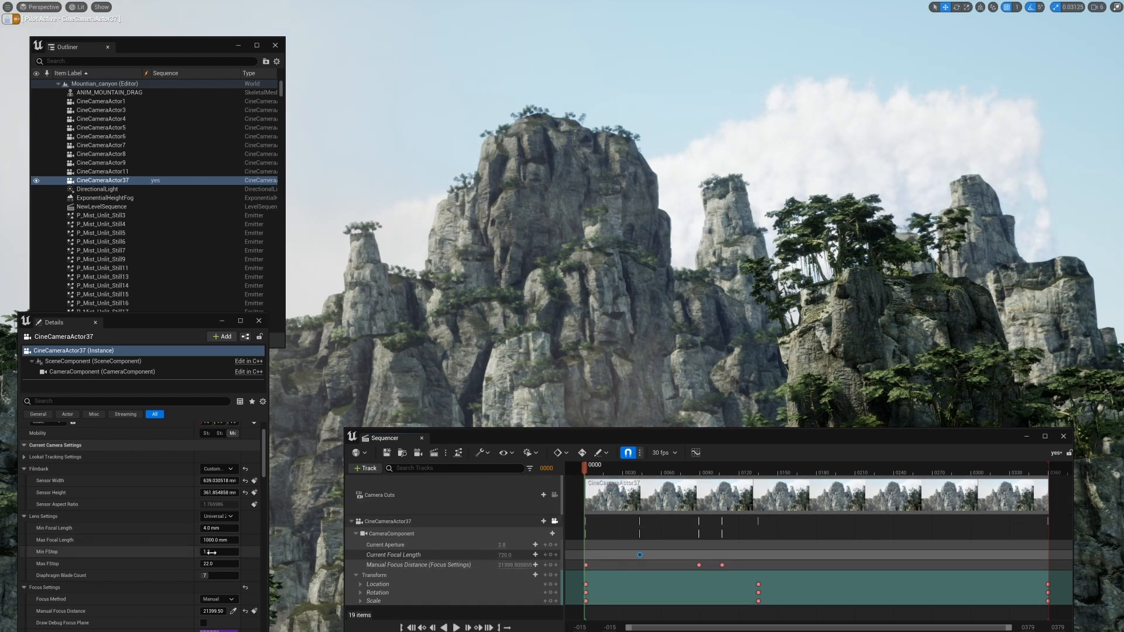
{"action": "scroll", "coordinate": [165, 547], "scroll_direction": "down", "scroll_amount": 3}
{"action": "scroll", "coordinate": [164, 547], "scroll_direction": "down", "scroll_amount": 2}
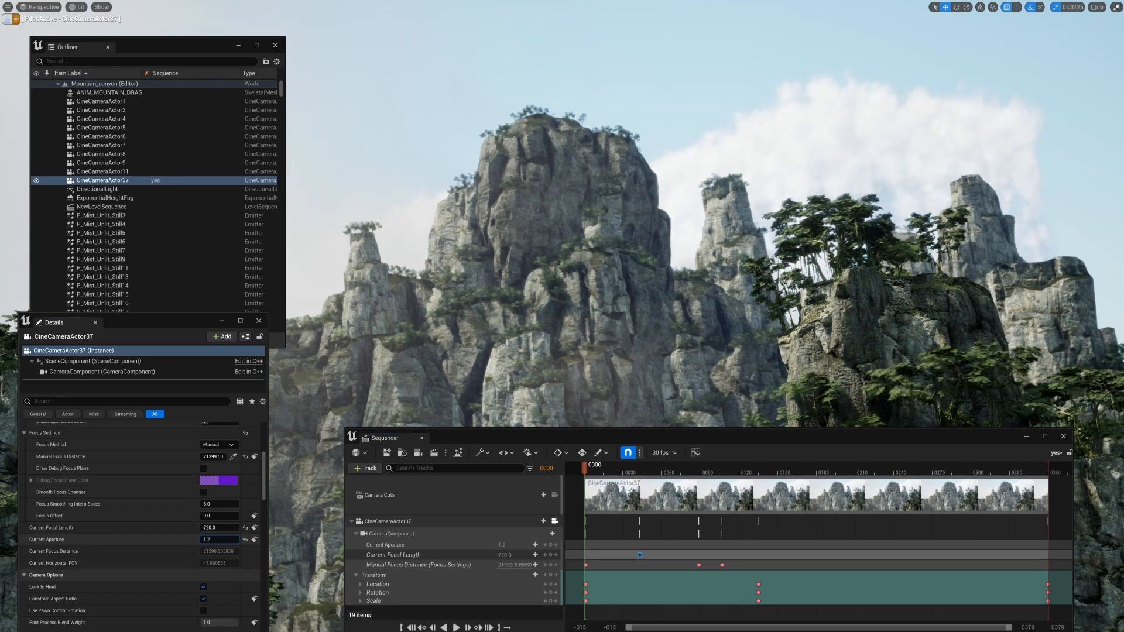
{"action": "scroll", "coordinate": [193, 541], "scroll_direction": "up", "scroll_amount": 4}
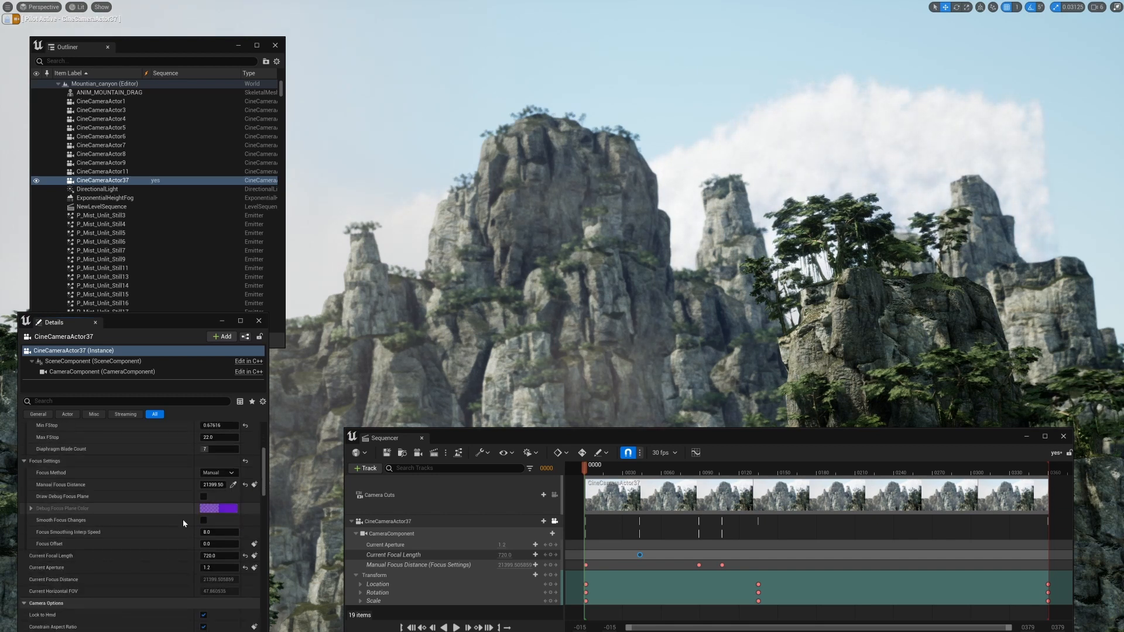
{"action": "scroll", "coordinate": [196, 521], "scroll_direction": "down", "scroll_amount": 4}
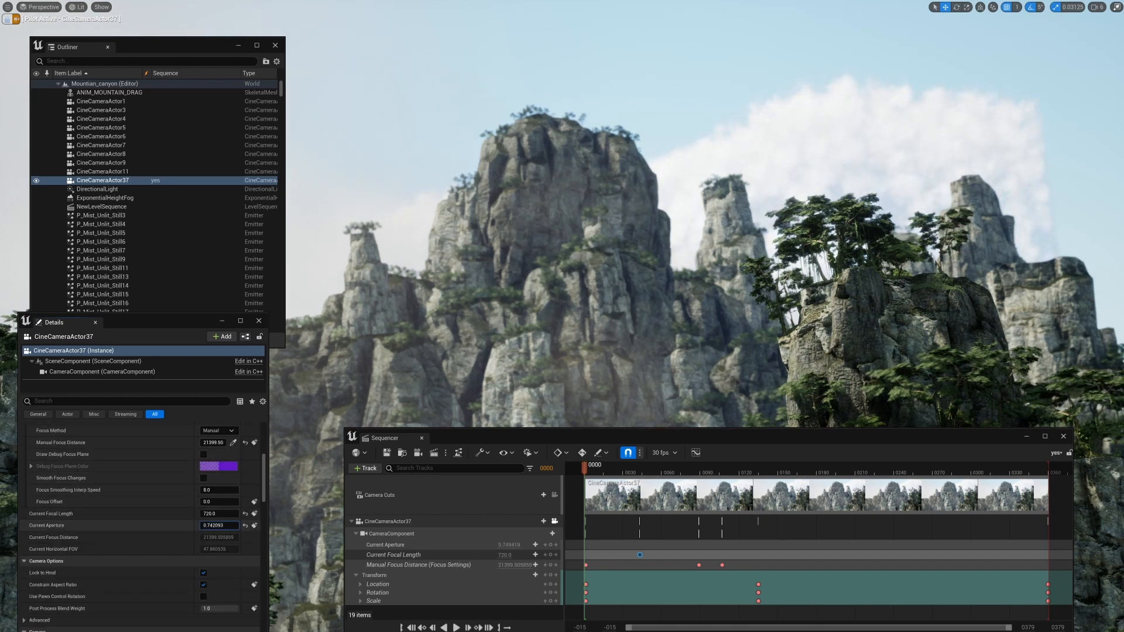
{"action": "left_click_drag", "start_coordinate": [219, 526], "coordinate": [212, 526]}
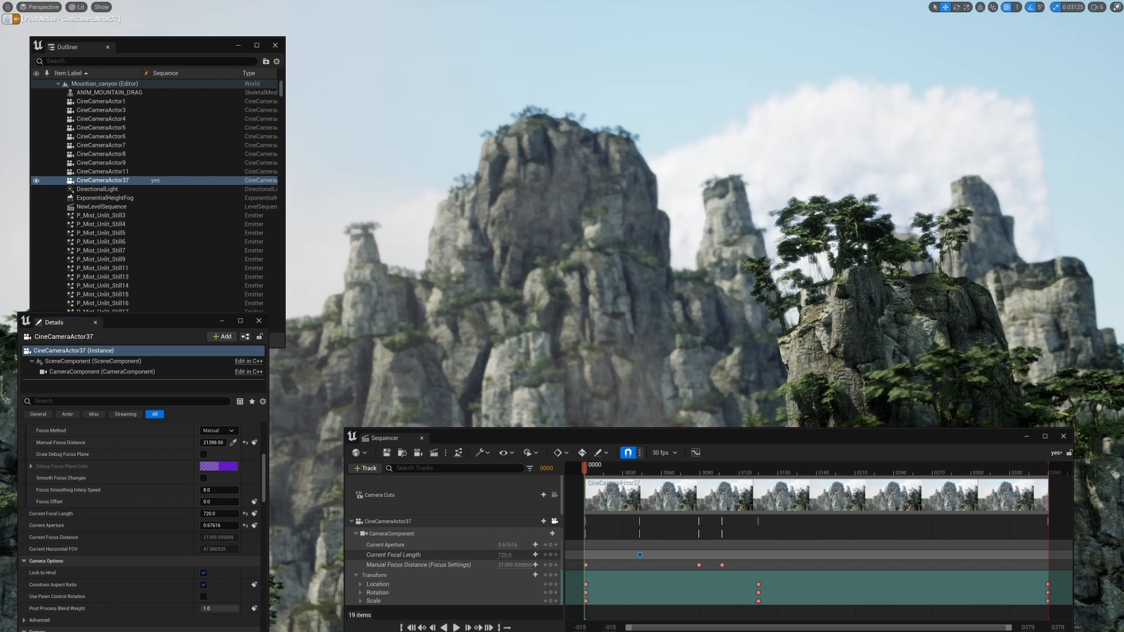
- Set the Current Aperture to about 0.874 with the Sequencer window moved clear of the view, and bring the window back
{"action": "left_click_drag", "start_coordinate": [860, 439], "coordinate": [810, 609]}
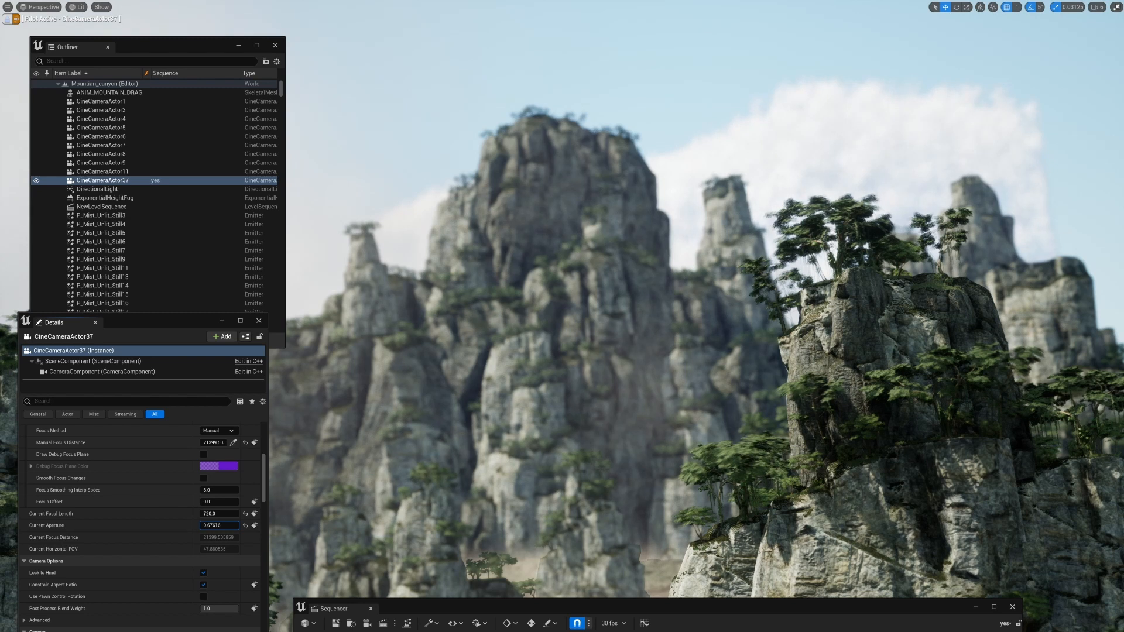
{"action": "left_click_drag", "start_coordinate": [211, 526], "coordinate": [234, 526]}
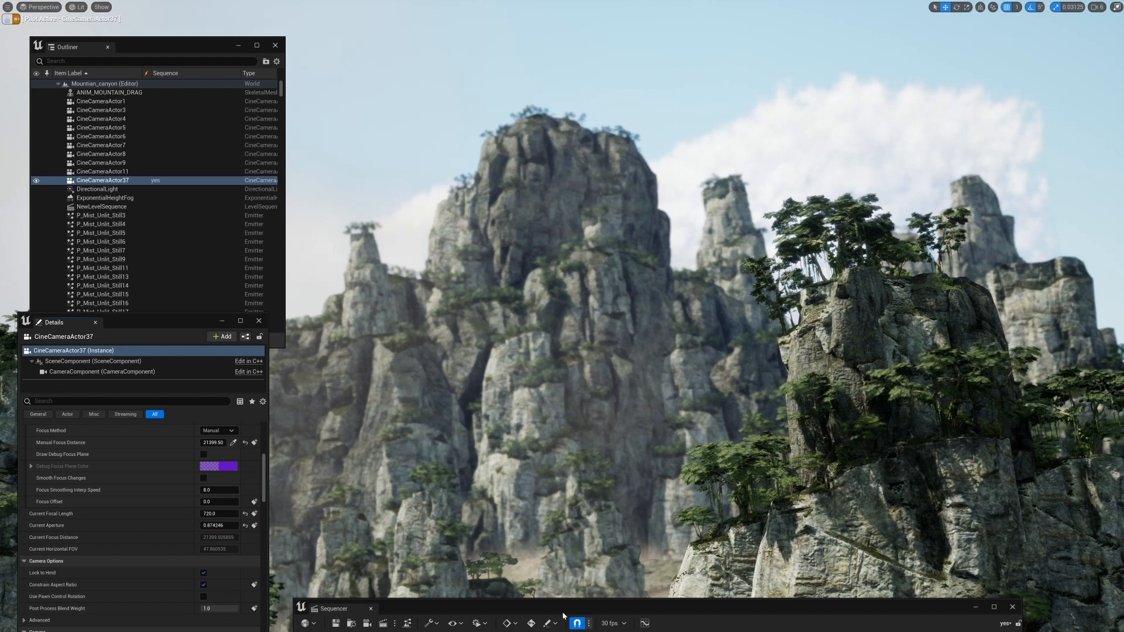
{"action": "left_click_drag", "start_coordinate": [564, 616], "coordinate": [570, 257]}
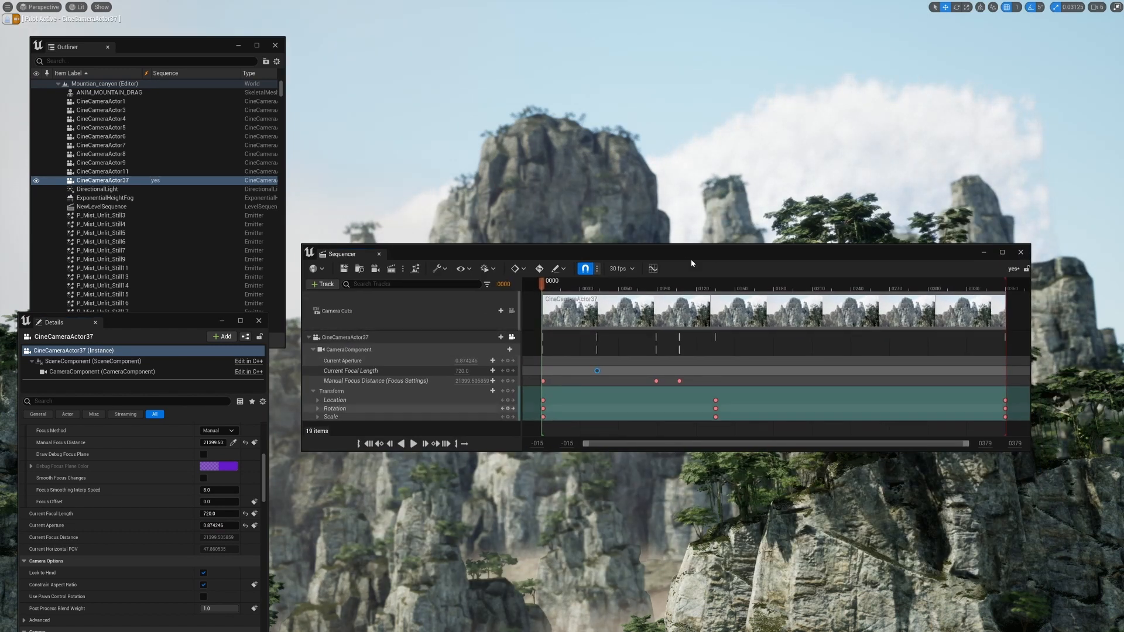
{"action": "left_click_drag", "start_coordinate": [692, 258], "coordinate": [656, 254]}
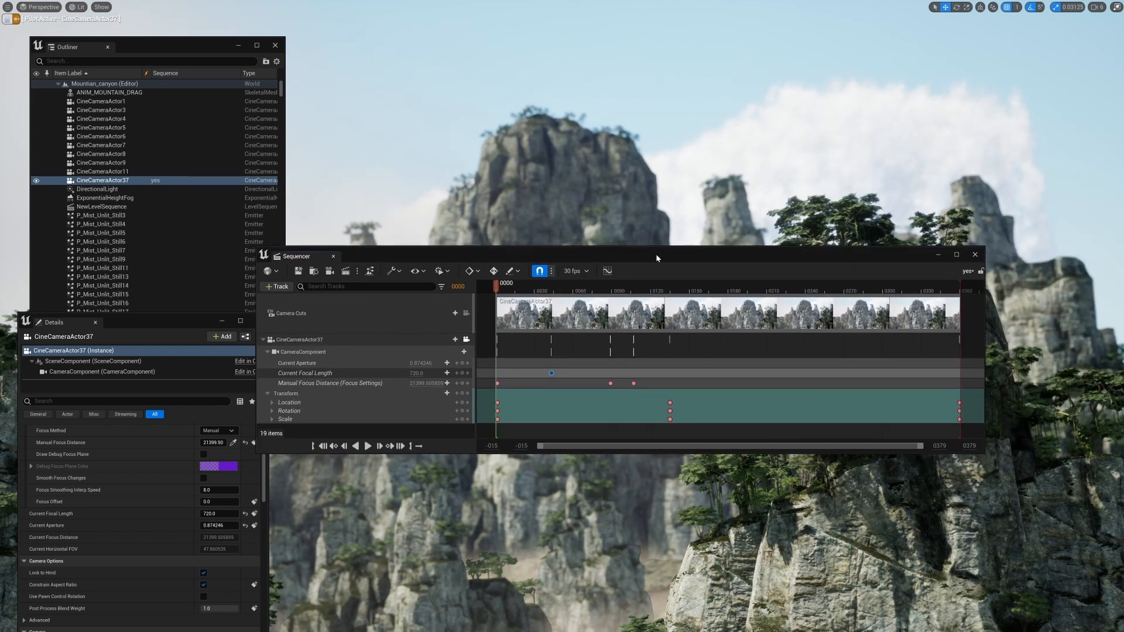
- Key CineCameraActor37's Current Aperture at about 2.088 near frame 2, with the Sequencer window moved lower
{"action": "left_click_drag", "start_coordinate": [656, 254], "coordinate": [685, 291]}
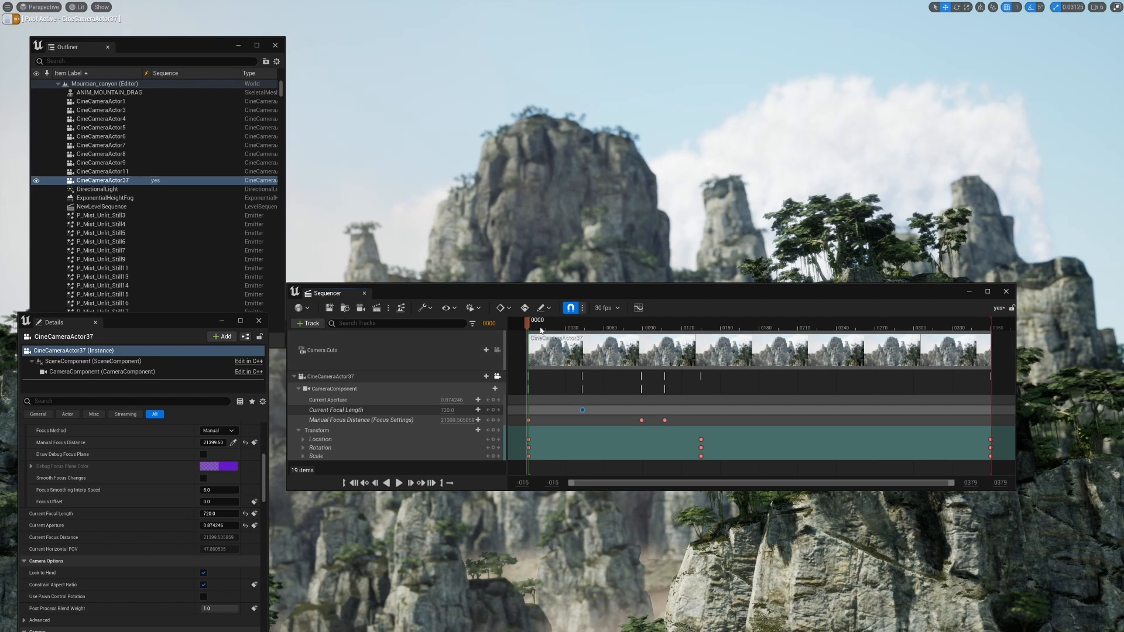
{"action": "left_click_drag", "start_coordinate": [529, 328], "coordinate": [528, 351]}
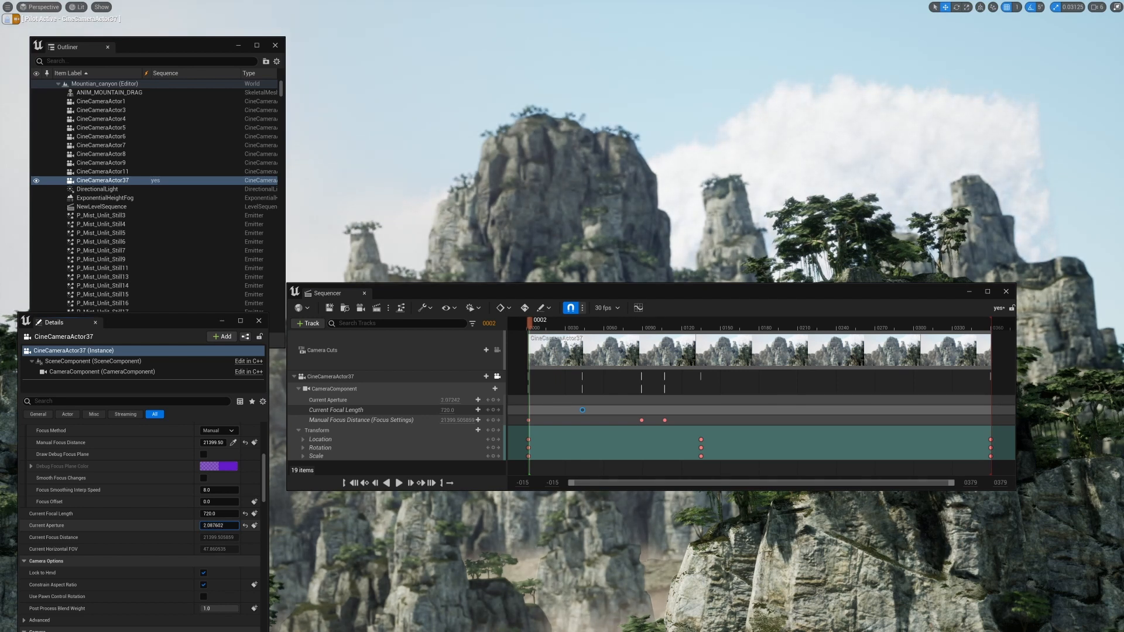
{"action": "key", "text": "Return"}
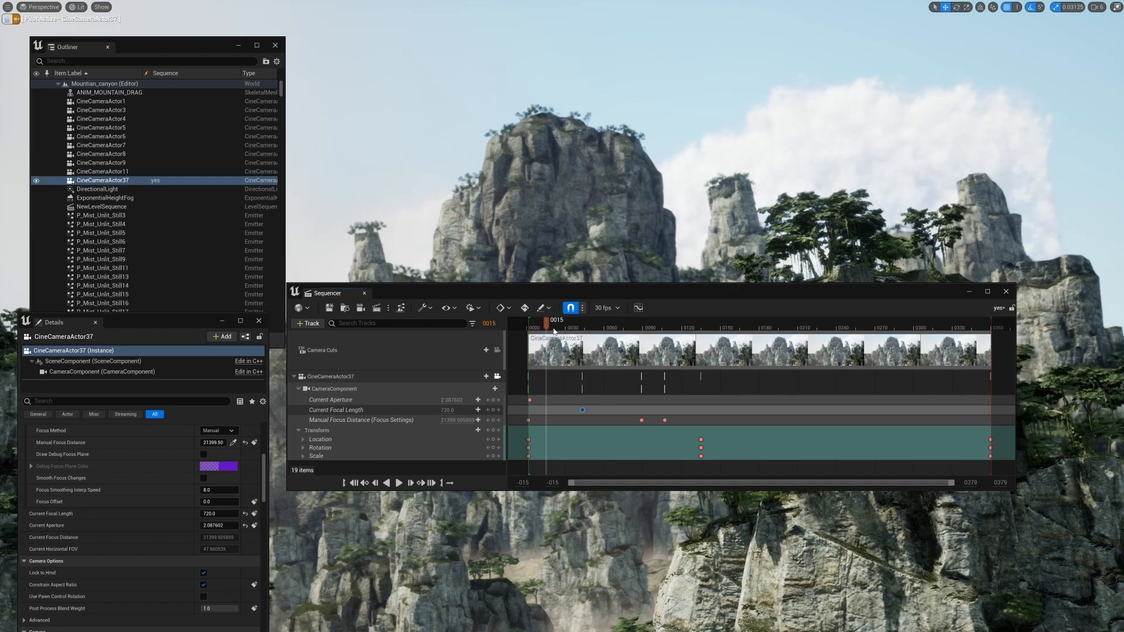
- After previewing the opening motion, key the Current Aperture unchanged at frame 99 and lower it to about 0.702 at frame 131
{"action": "left_click_drag", "start_coordinate": [542, 330], "coordinate": [575, 340]}
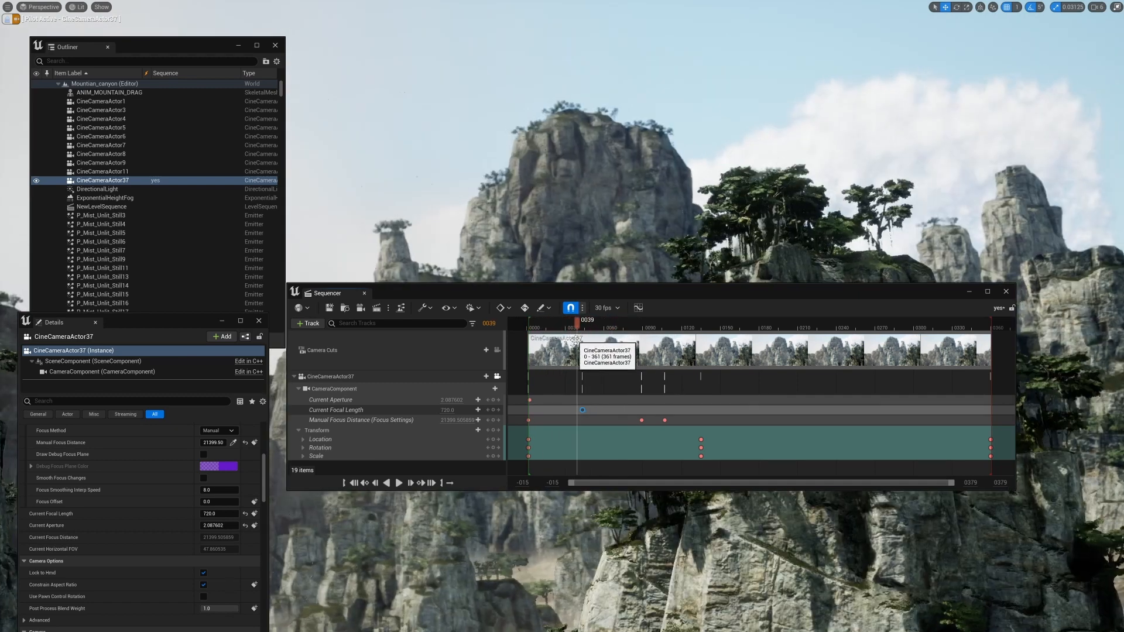
{"action": "key", "text": "space"}
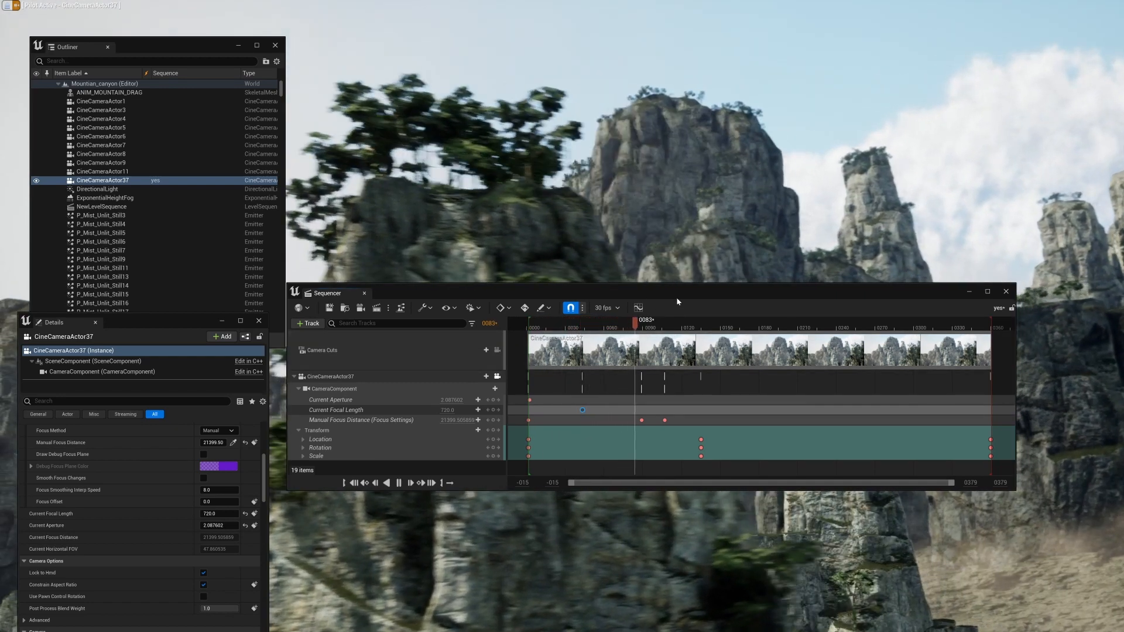
{"action": "key", "text": "space"}
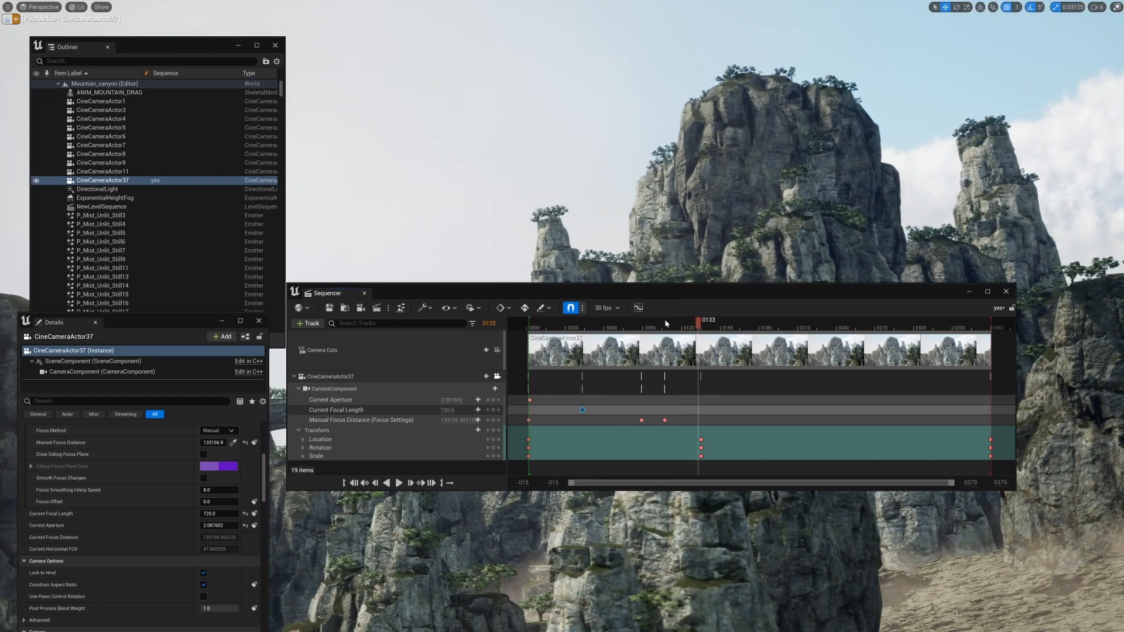
{"action": "left_click", "coordinate": [655, 326]}
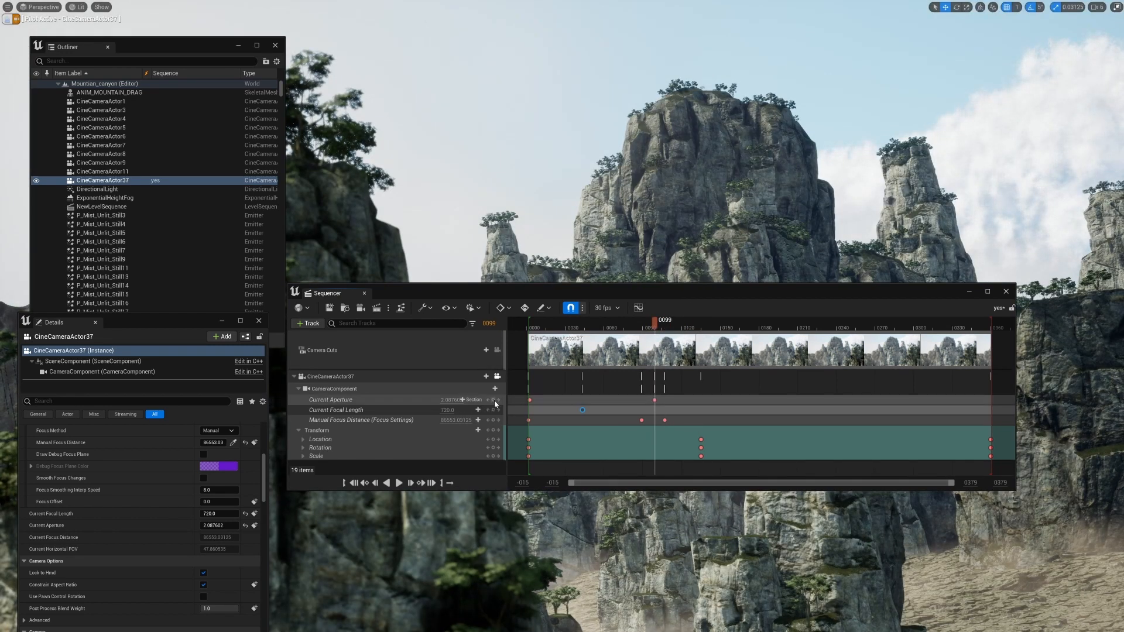
{"action": "left_click", "coordinate": [695, 327]}
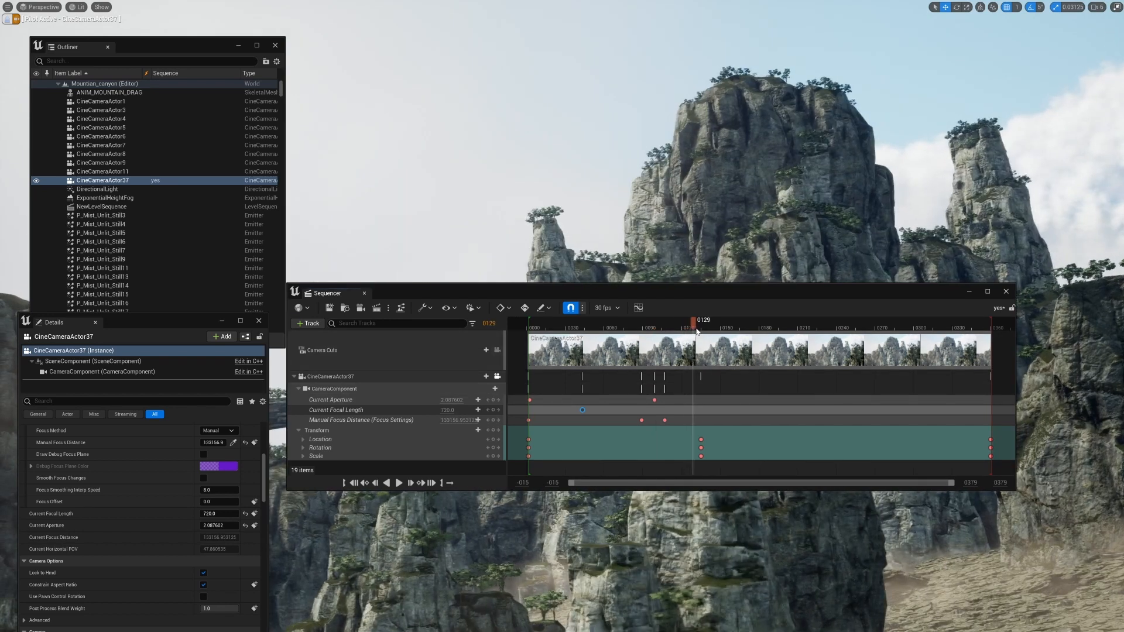
{"action": "left_click", "coordinate": [697, 328]}
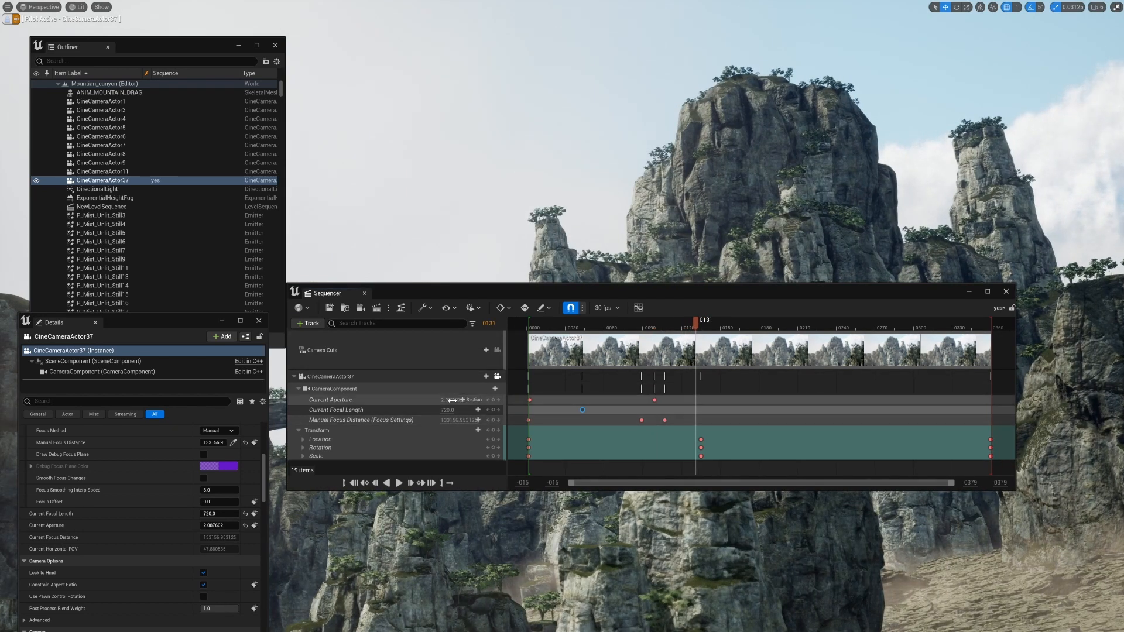
{"action": "left_click_drag", "start_coordinate": [452, 400], "coordinate": [437, 400]}
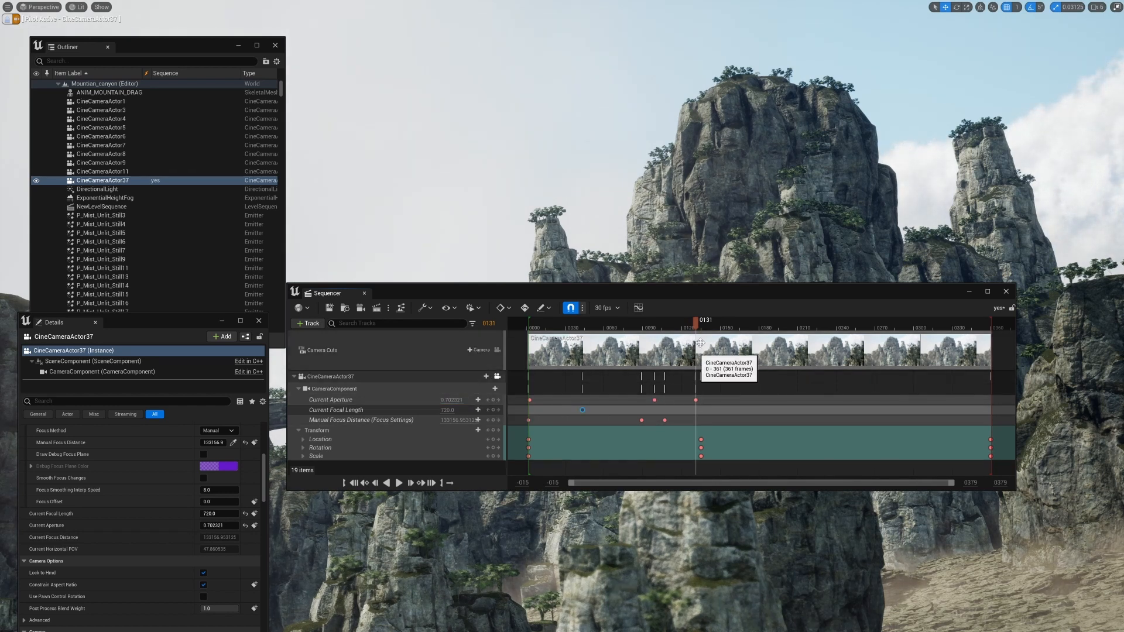
- Play the sequence through to frame 299 with the view uncovered, and key the Current Focal Length there
{"action": "left_click_drag", "start_coordinate": [683, 328], "coordinate": [585, 328]}
{"action": "left_click_drag", "start_coordinate": [662, 295], "coordinate": [583, 454]}
{"action": "key", "text": "space"}
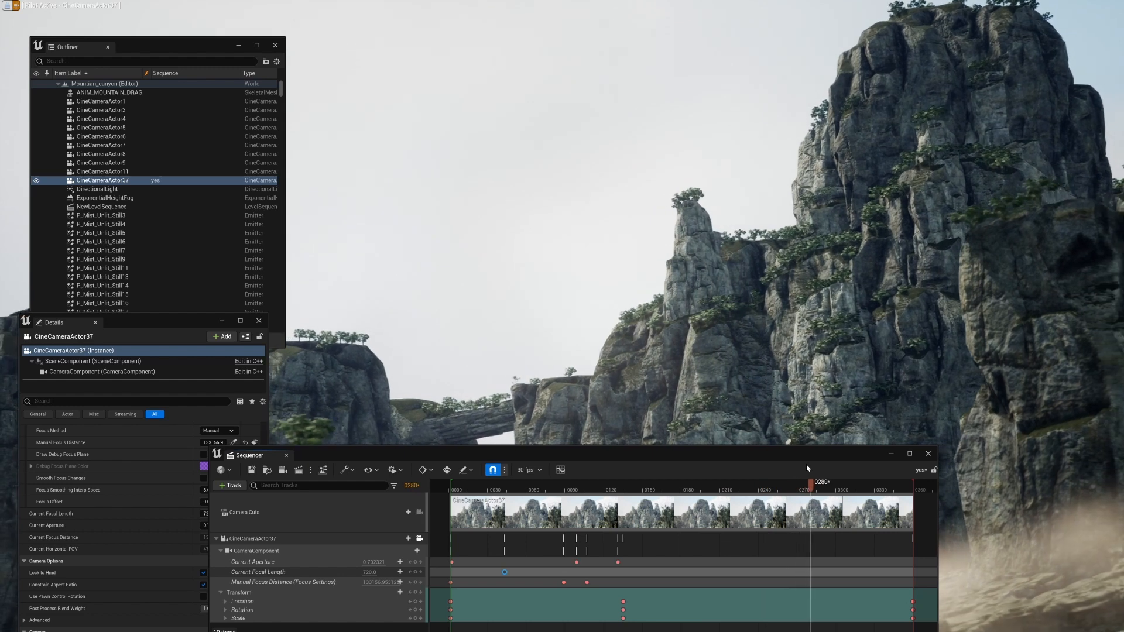
{"action": "key", "text": "space"}
{"action": "left_click_drag", "start_coordinate": [807, 464], "coordinate": [699, 386]}
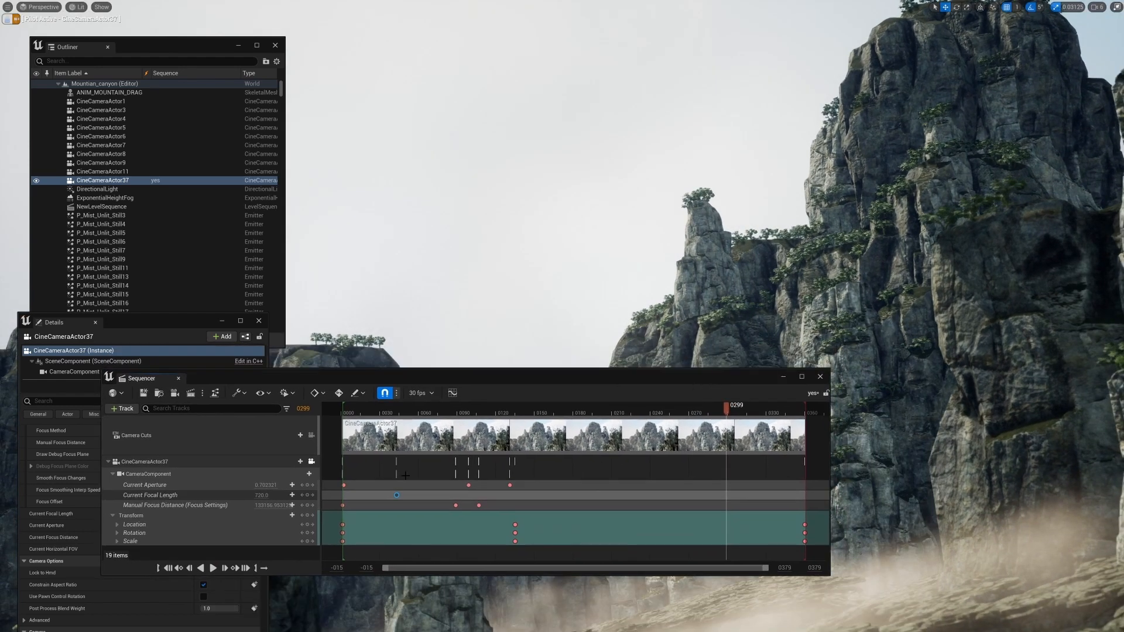
{"action": "left_click", "coordinate": [292, 496]}
- At frame 354, show the debug focus plane and key the Manual Focus Distance at about 32890
{"action": "left_click_drag", "start_coordinate": [729, 413], "coordinate": [799, 422]}
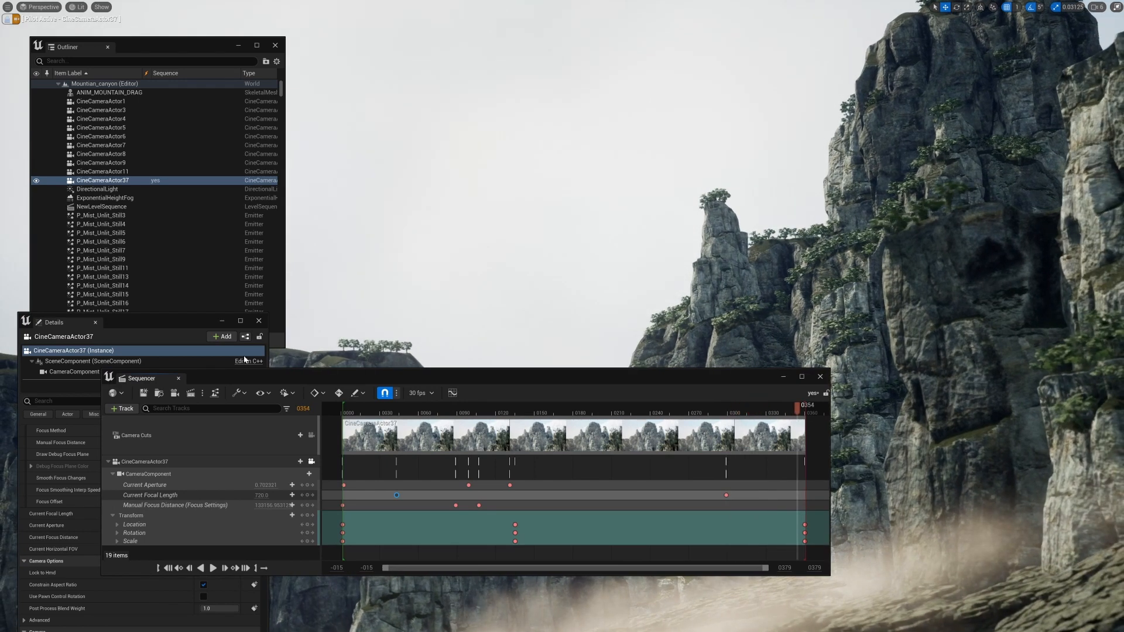
{"action": "left_click_drag", "start_coordinate": [319, 379], "coordinate": [551, 443]}
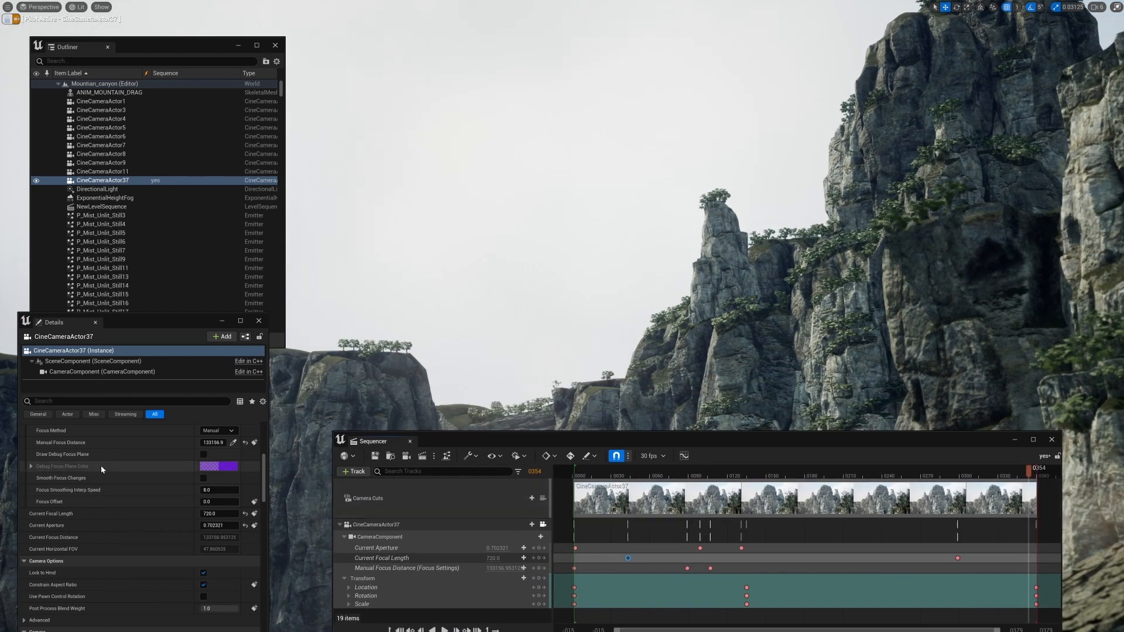
{"action": "left_click", "coordinate": [203, 455]}
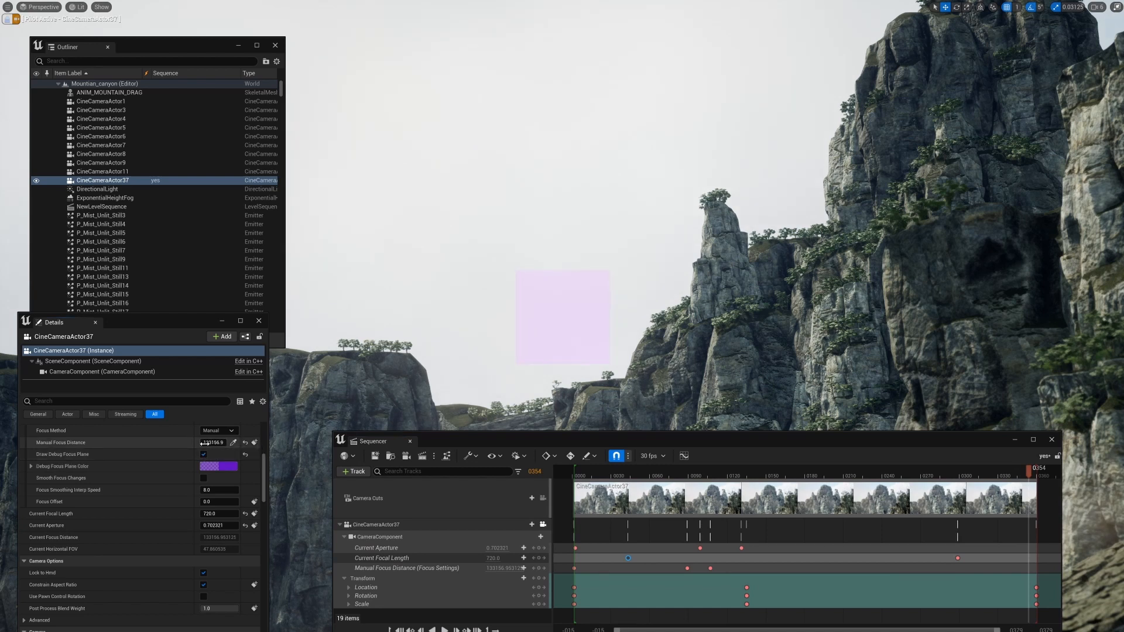
{"action": "left_click_drag", "start_coordinate": [203, 443], "coordinate": [167, 443]}
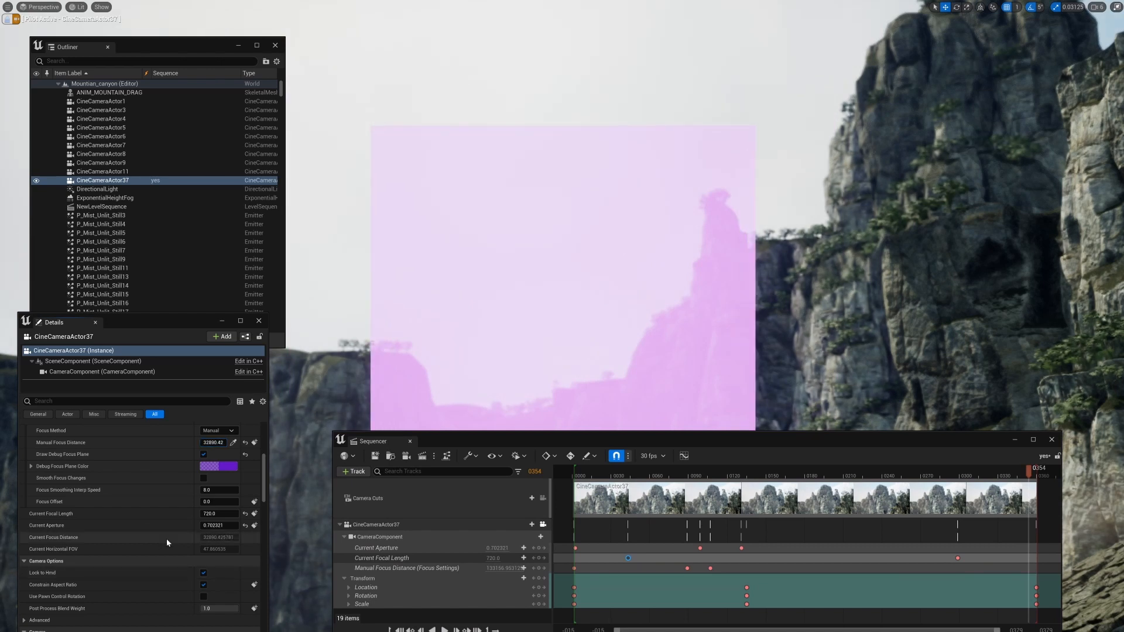
{"action": "left_click", "coordinate": [540, 570]}
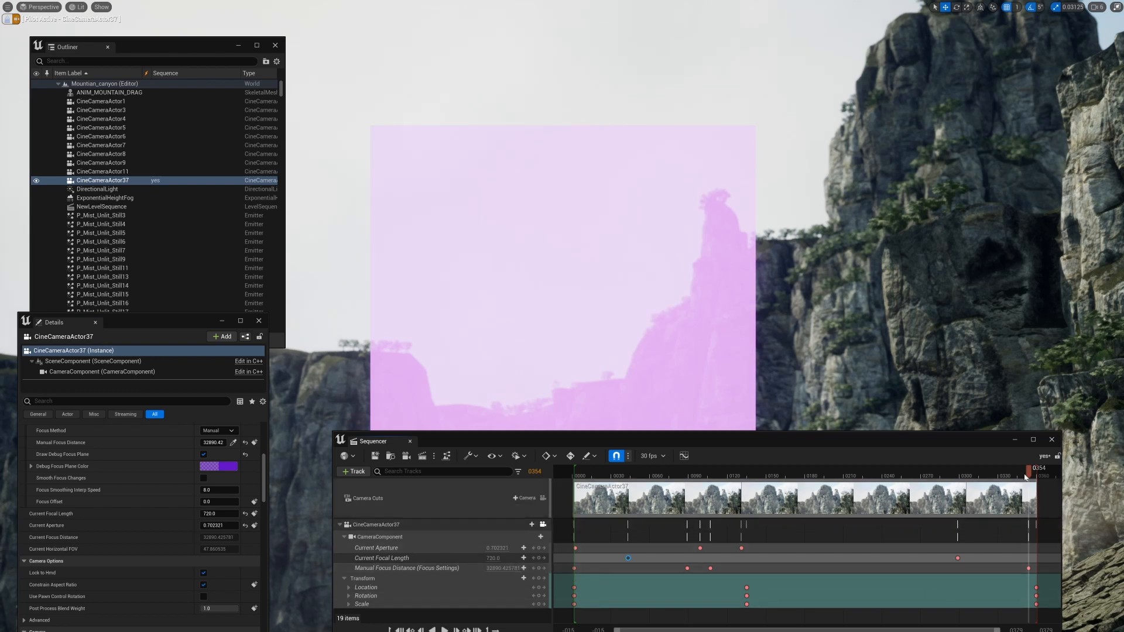
- Copy the Manual Focus Distance from the frame 107 key and key that value at frame 299
{"action": "left_click", "coordinate": [958, 474]}
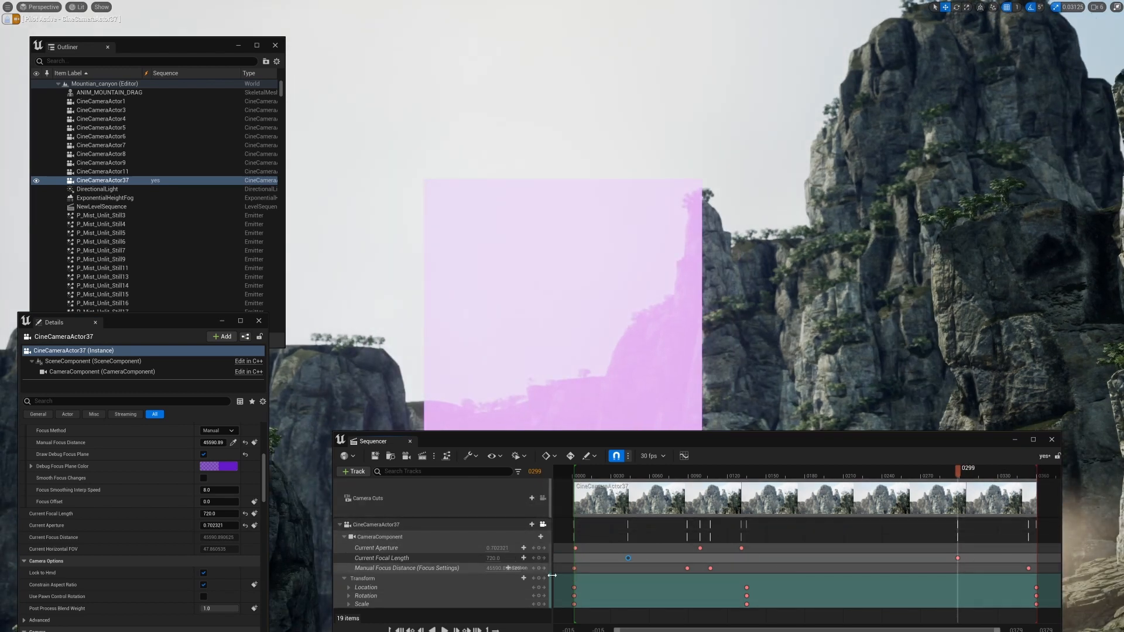
{"action": "left_click", "coordinate": [534, 568]}
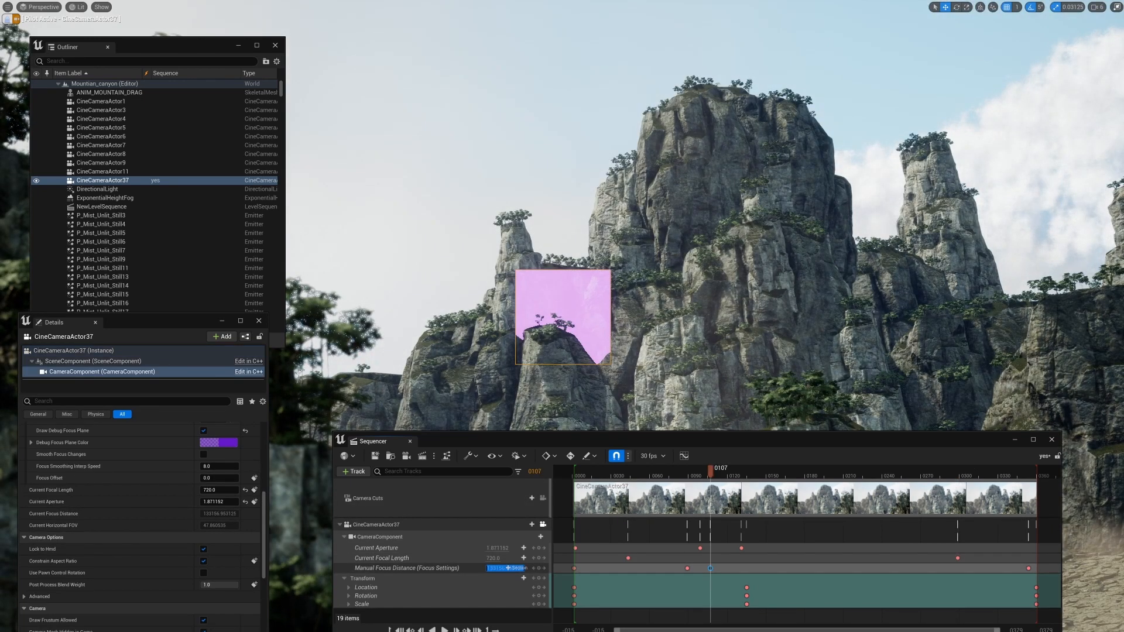
{"action": "left_click_drag", "start_coordinate": [837, 493], "coordinate": [963, 496]}
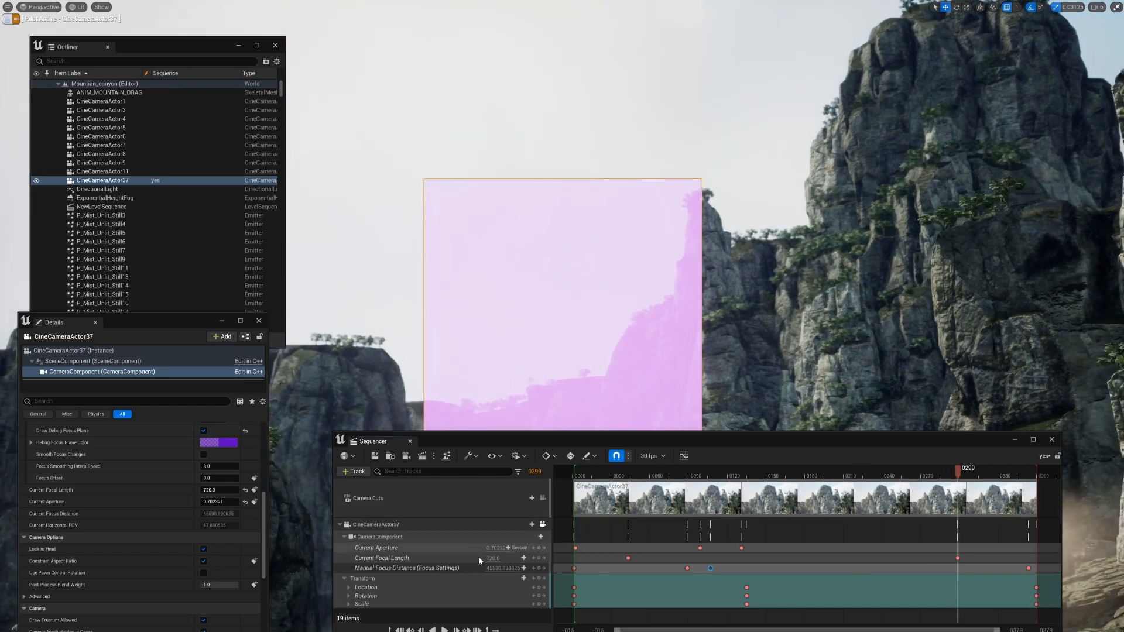
{"action": "key", "text": "ctrl+v"}
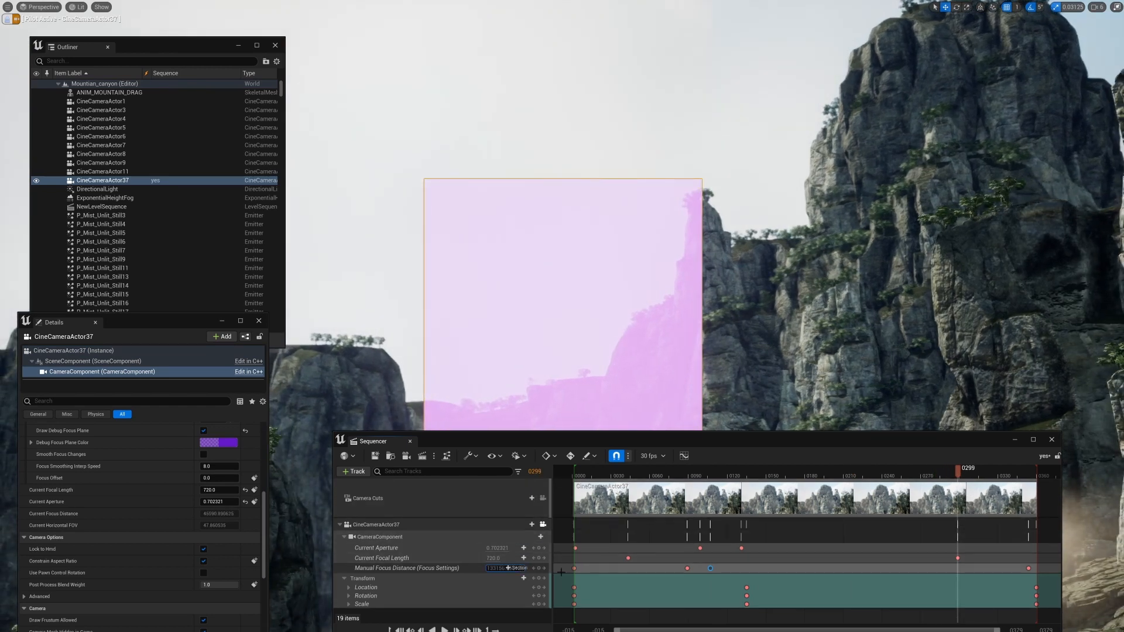
{"action": "left_click", "coordinate": [539, 569]}
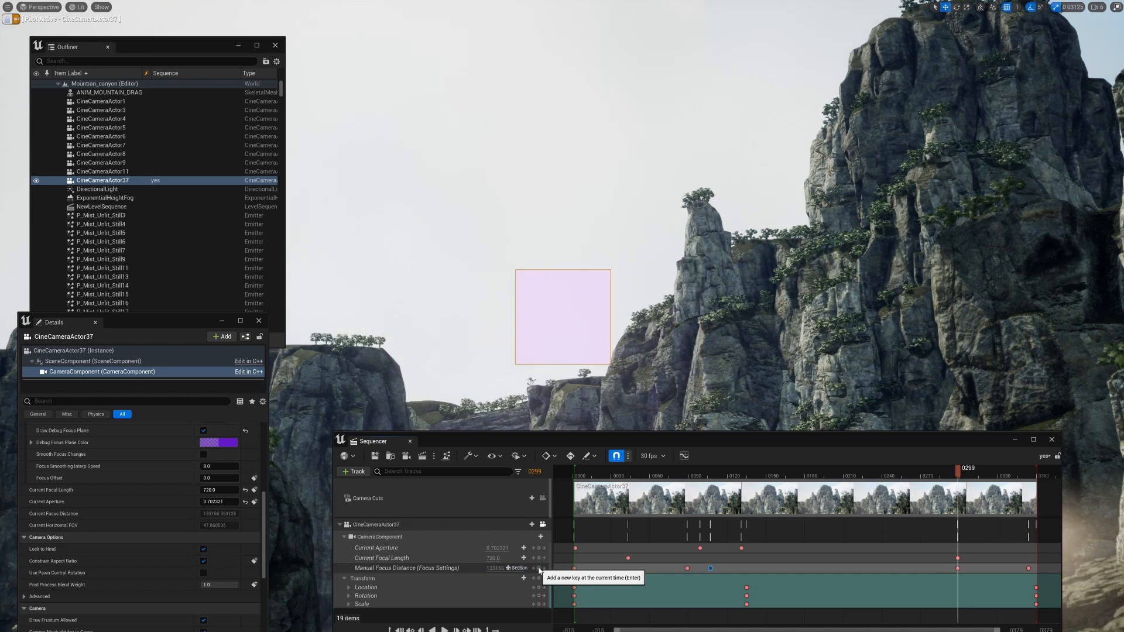
- Move the last Manual Focus Distance key from frame 354 to frame 322 and hide the debug focus plane
{"action": "left_click_drag", "start_coordinate": [970, 476], "coordinate": [984, 476]}
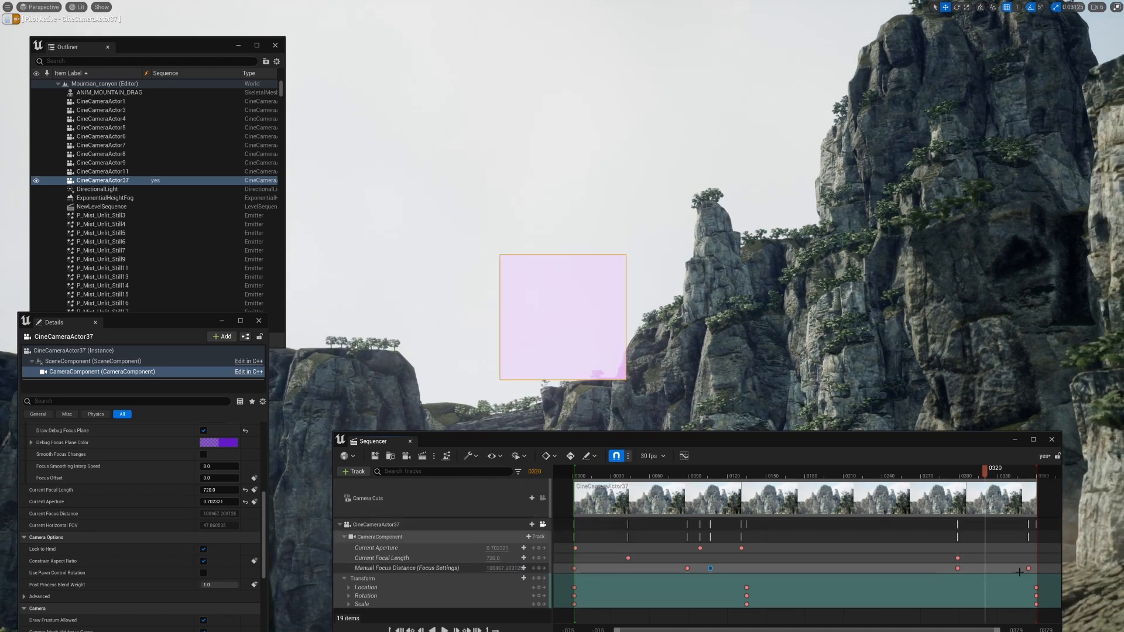
{"action": "left_click_drag", "start_coordinate": [1029, 569], "coordinate": [987, 569]}
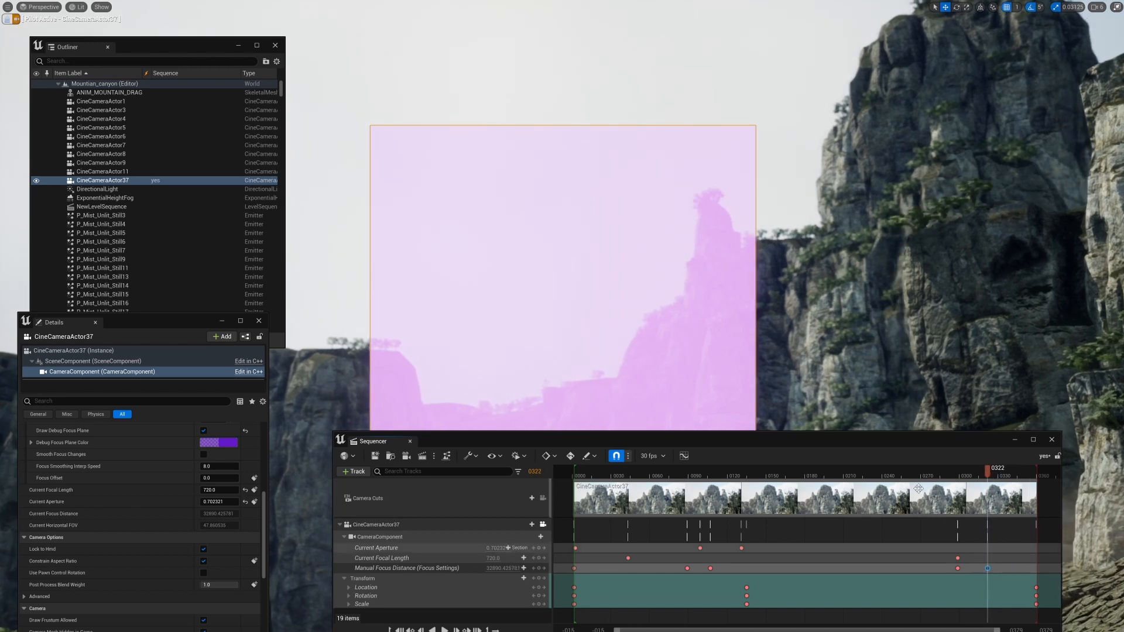
{"action": "left_click_drag", "start_coordinate": [859, 477], "coordinate": [630, 476]}
{"action": "left_click", "coordinate": [204, 431]}
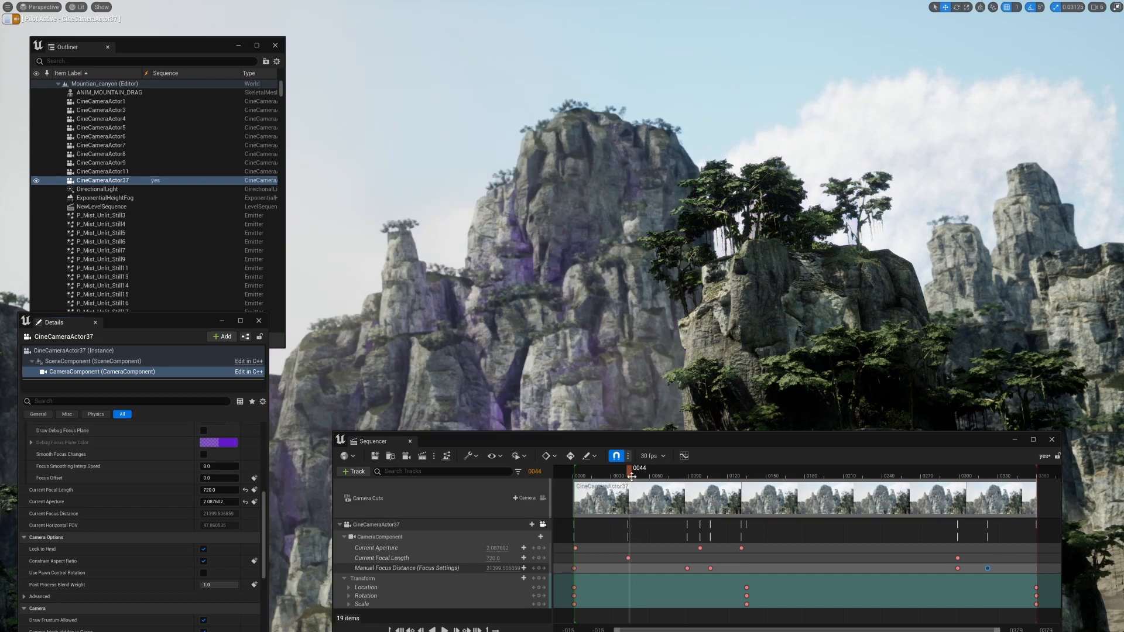
- Play the sequence from the start to its end to review the shot, and return the playhead to frame 8
{"action": "left_click", "coordinate": [580, 475]}
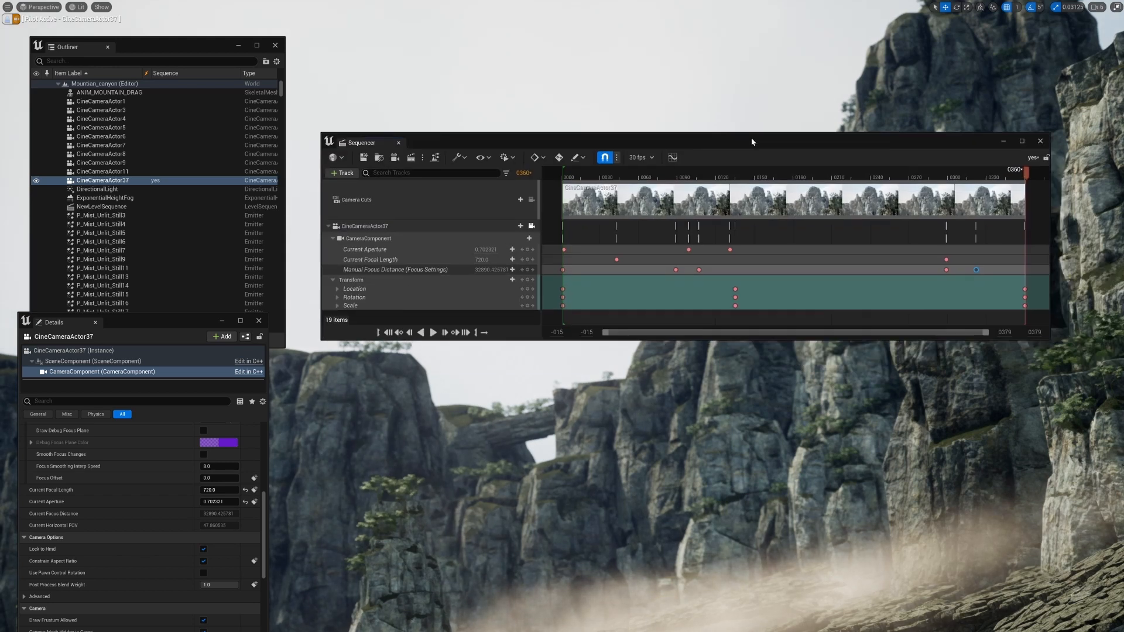
{"action": "left_click_drag", "start_coordinate": [757, 150], "coordinate": [736, 426]}
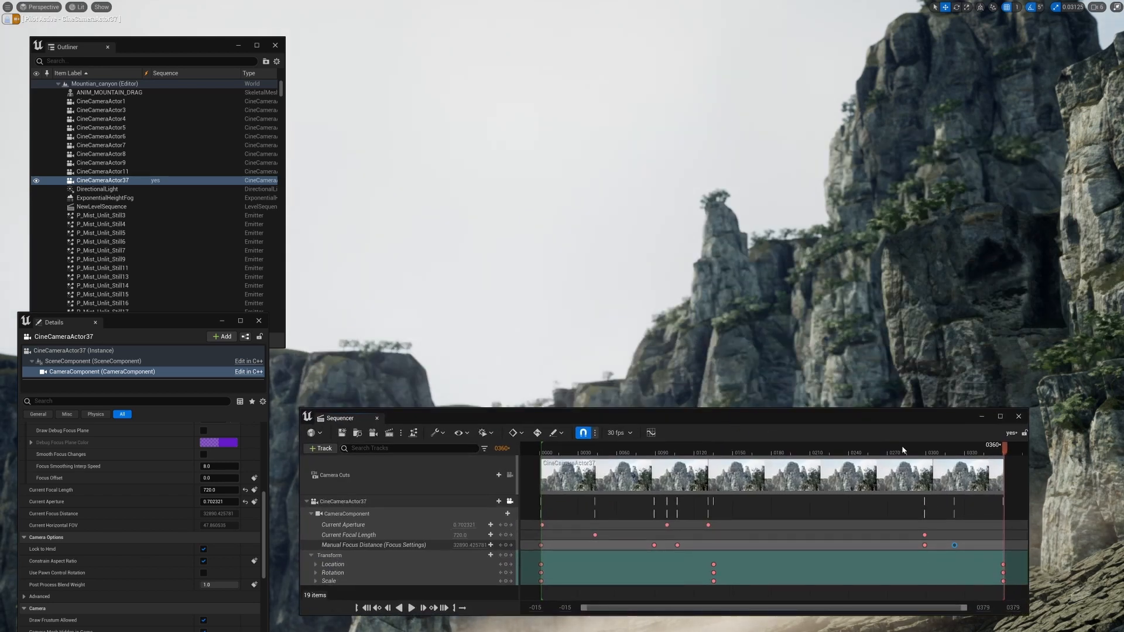
{"action": "left_click_drag", "start_coordinate": [902, 448], "coordinate": [550, 450]}
- Leave the full-screen viewport and place the ANIM_MOUNTAIN_DRAGON_flyNormal animation in the canyon scene
{"action": "left_click", "coordinate": [825, 142]}
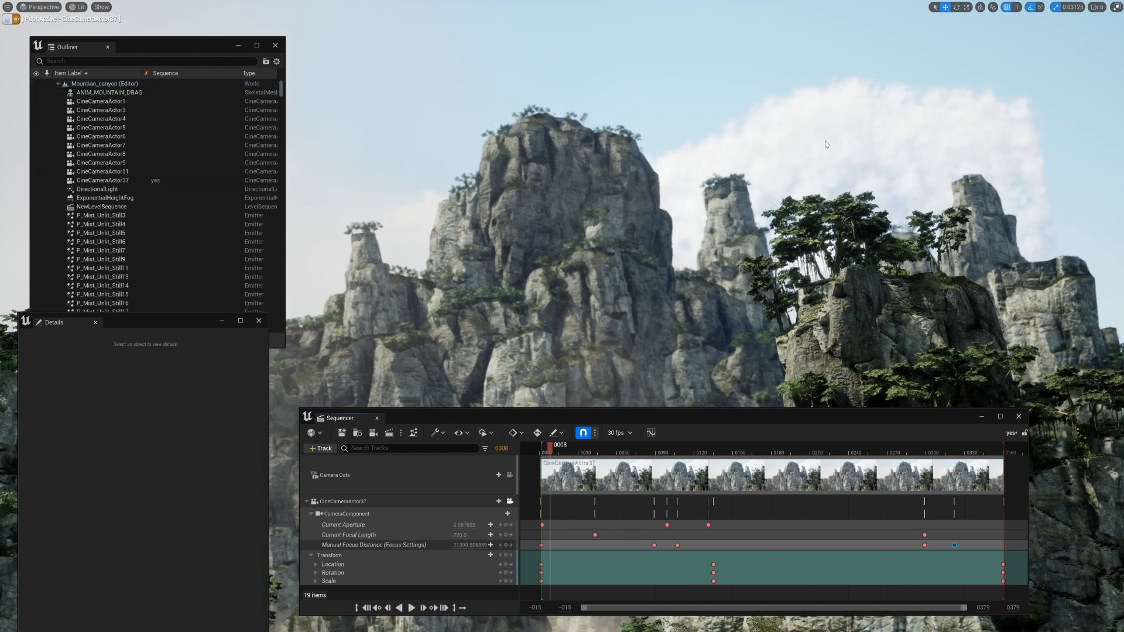
{"action": "key", "text": "F11"}
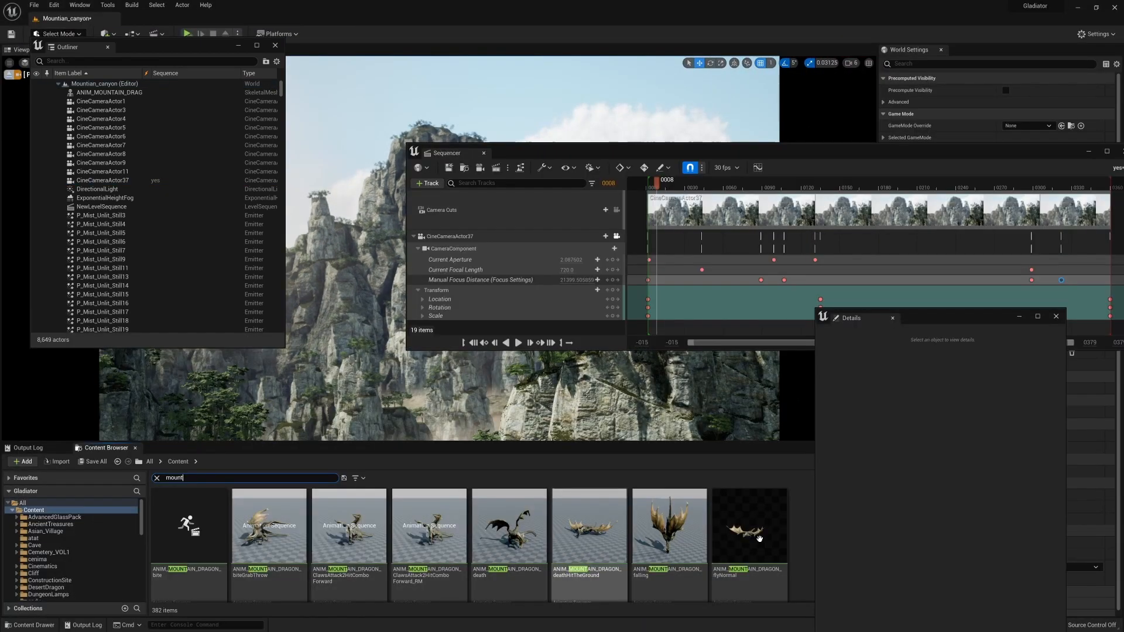
{"action": "left_click", "coordinate": [760, 539]}
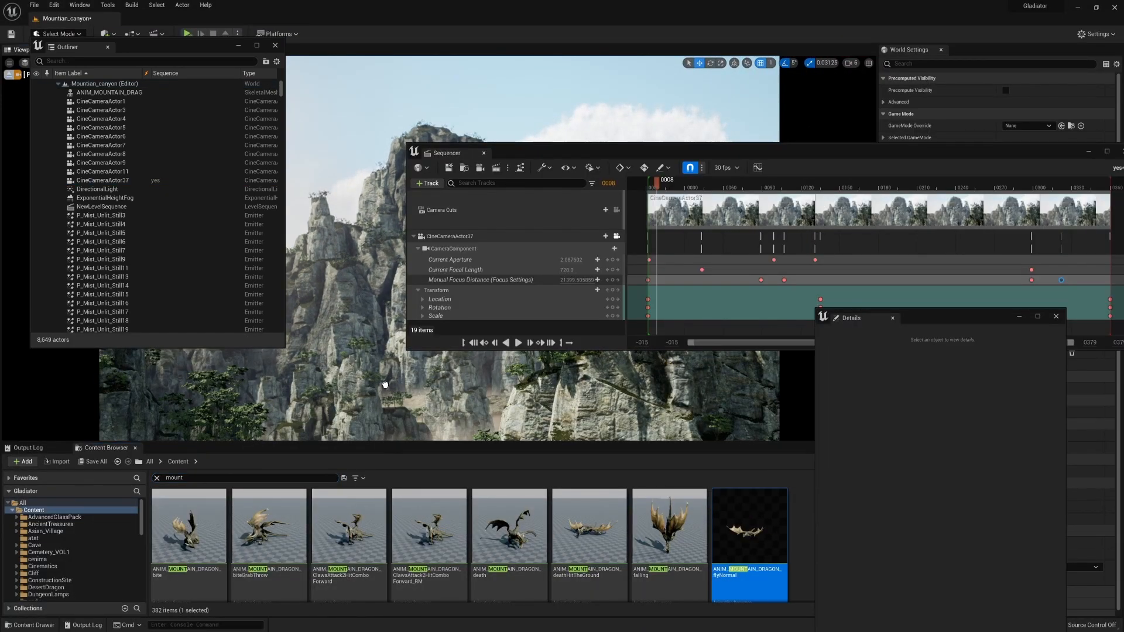
{"action": "left_click_drag", "start_coordinate": [305, 271], "coordinate": [305, 271]}
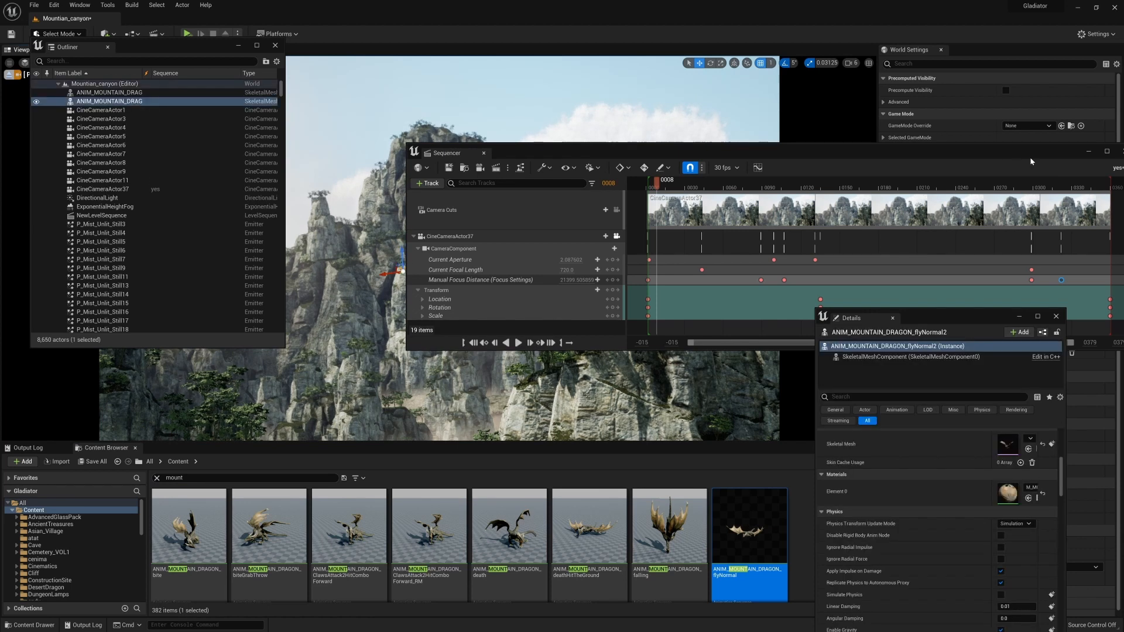
- Place the flyNormal2 dragon beside the cliff on the far side of the camera shot and set the playhead to frame 2
{"action": "left_click_drag", "start_coordinate": [1004, 157], "coordinate": [617, 448]}
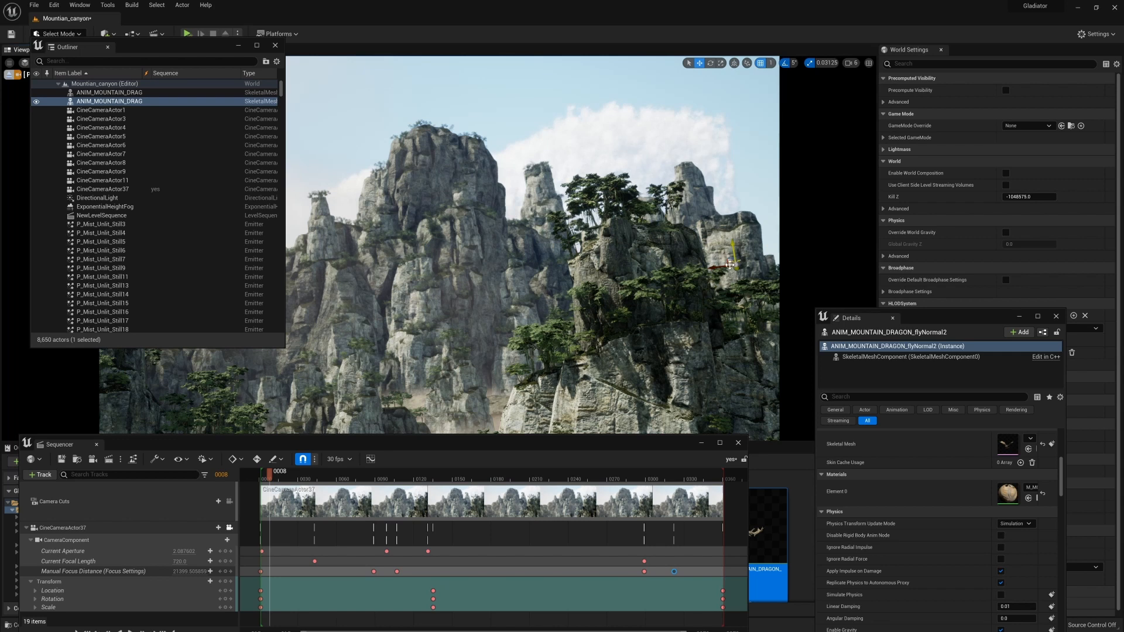
{"action": "left_click_drag", "start_coordinate": [751, 256], "coordinate": [732, 257]}
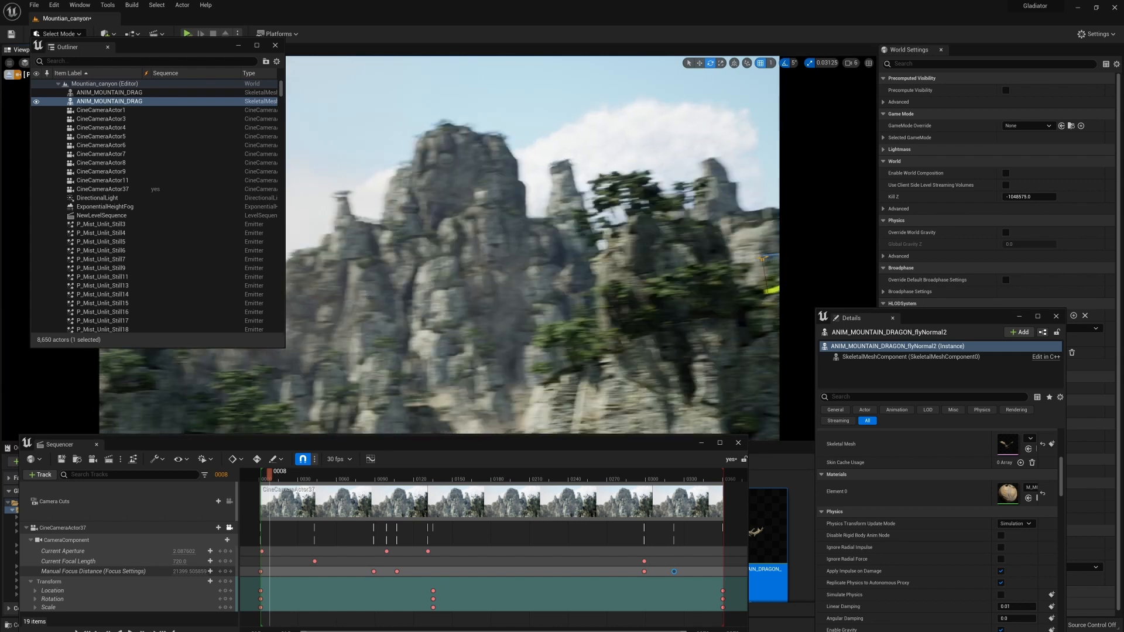
{"action": "key", "text": "ctrl+z"}
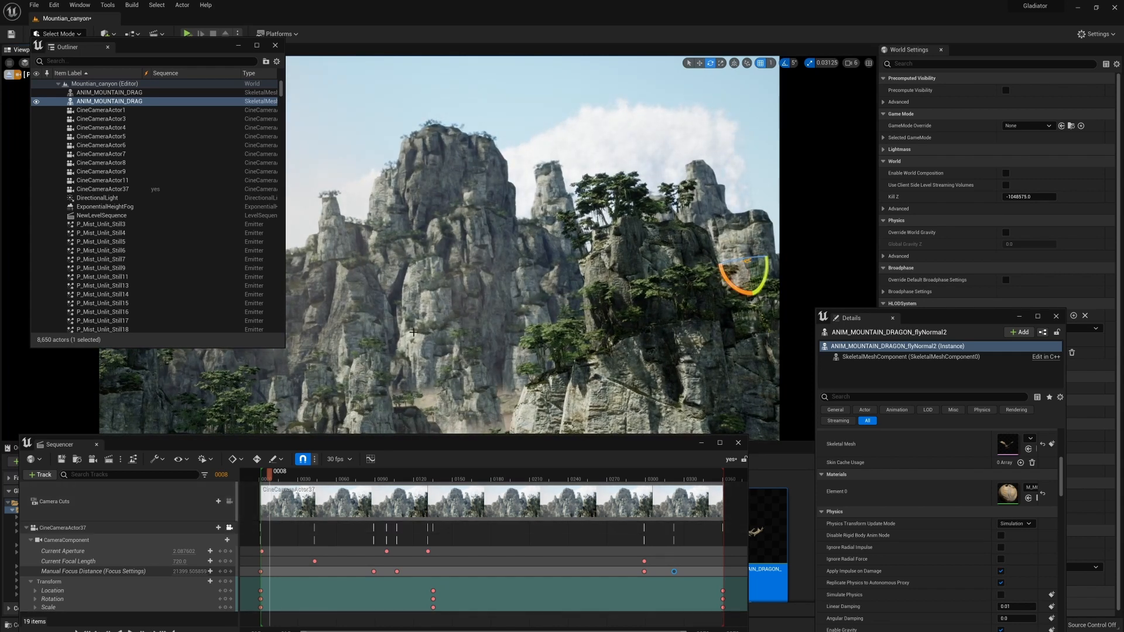
{"action": "right_click_drag", "start_coordinate": [414, 332], "coordinate": [463, 343]}
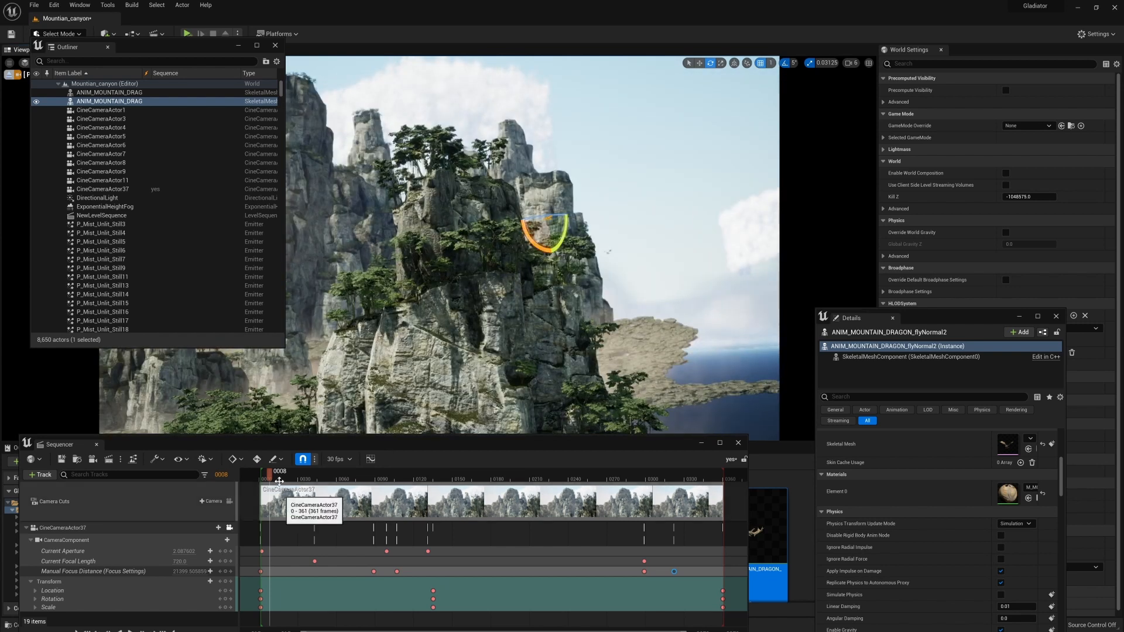
{"action": "left_click_drag", "start_coordinate": [275, 478], "coordinate": [262, 485]}
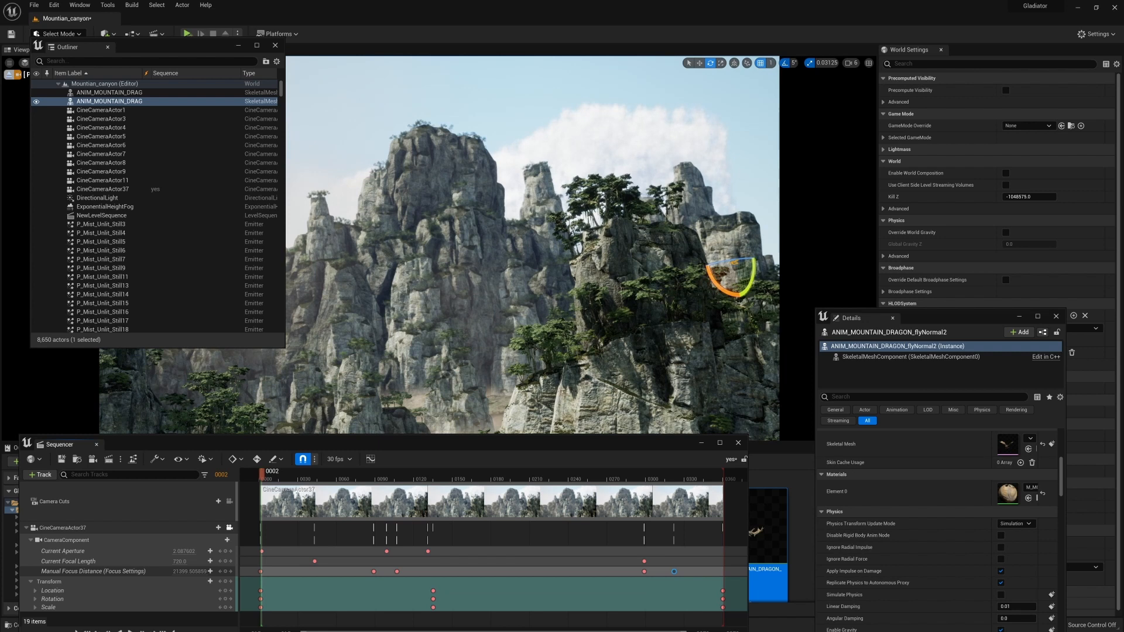
{"action": "scroll", "coordinate": [992, 517], "scroll_direction": "up", "scroll_amount": 4}
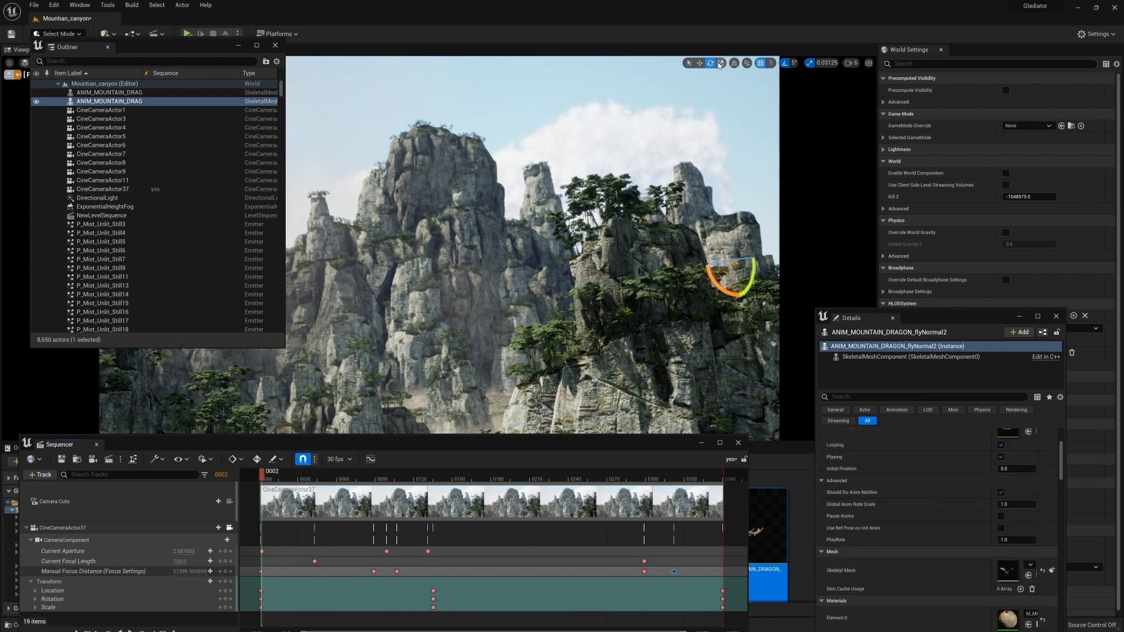
{"action": "left_click", "coordinate": [721, 63]}
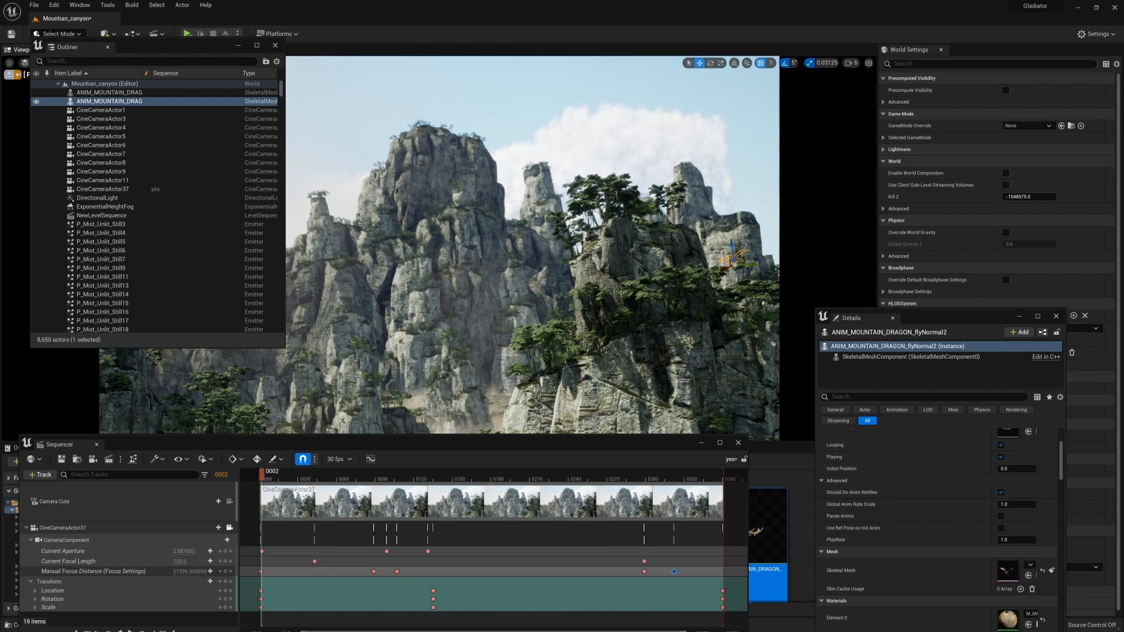
- Delete the older ANIM_MOUNTAIN_DRAGON_flyNormal actor and select the remaining flyNormal2 dragon
{"action": "key", "text": "ctrl+y"}
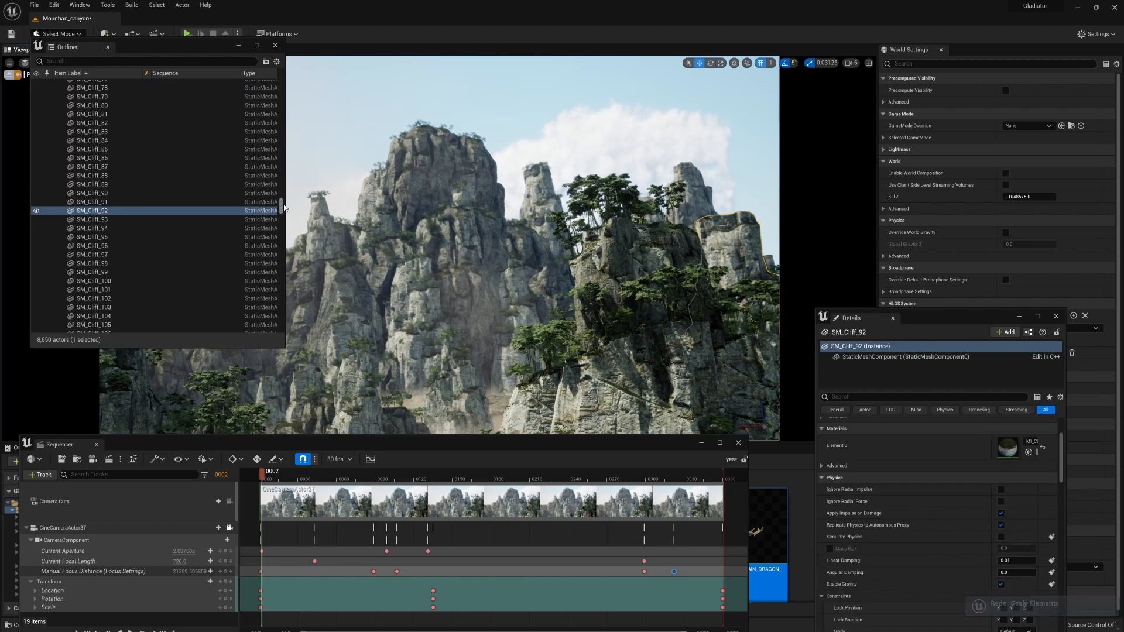
{"action": "left_click_drag", "start_coordinate": [282, 206], "coordinate": [280, 64]}
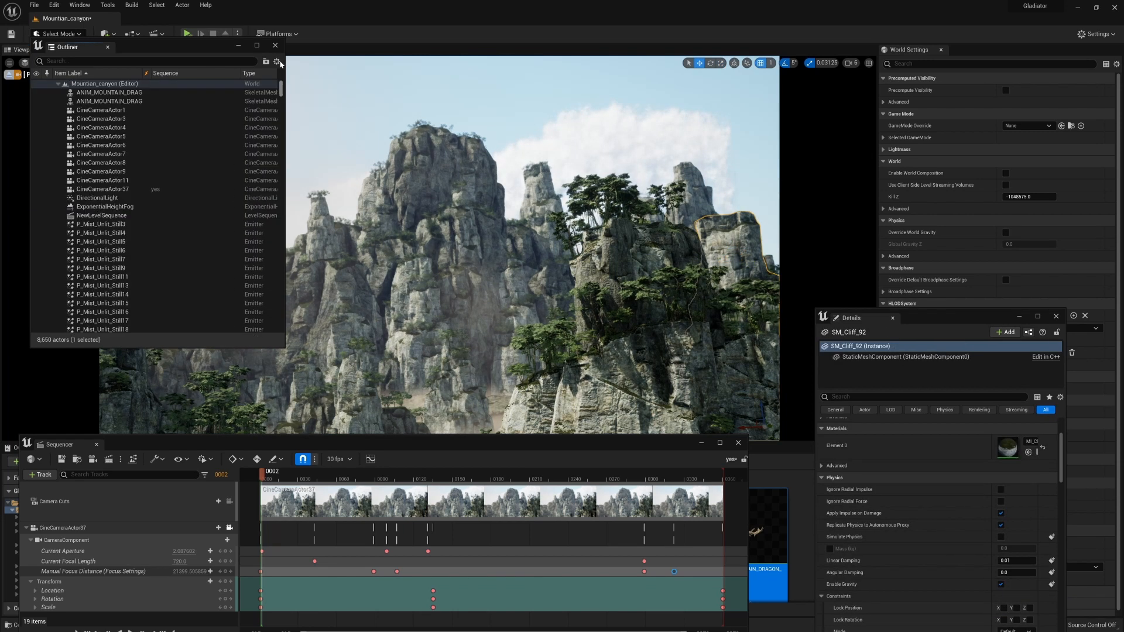
{"action": "left_click", "coordinate": [114, 93]}
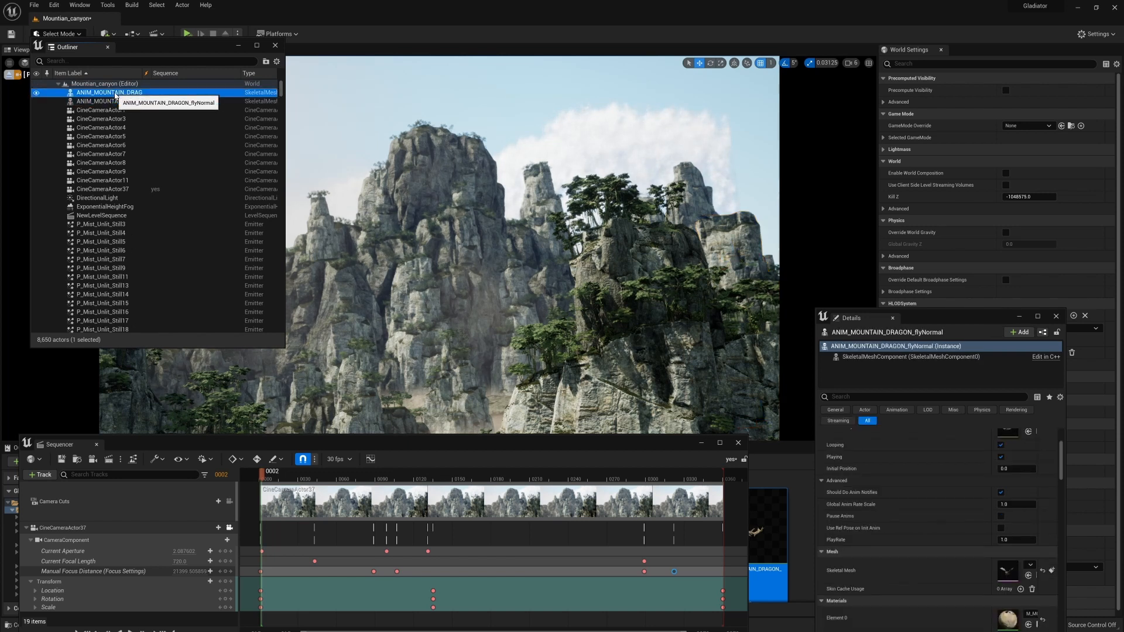
{"action": "key", "text": "Delete"}
{"action": "left_click", "coordinate": [120, 92]}
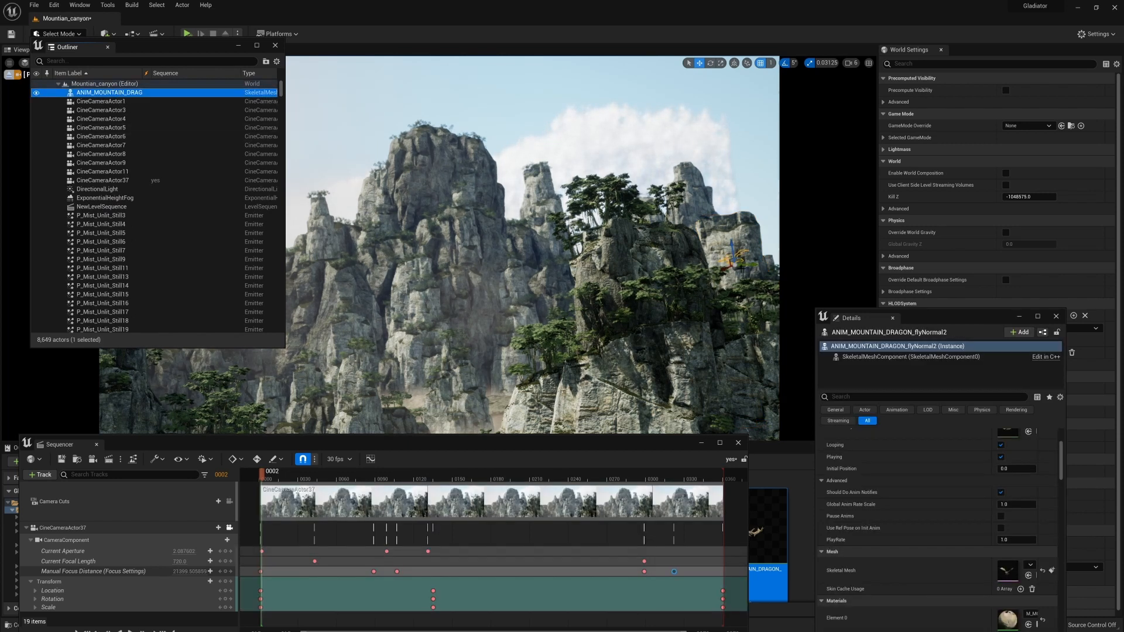
- Adjust the dragon's placement by the cliff, add it to the yes sequence and key its transform at frame 2
{"action": "left_click", "coordinate": [730, 264]}
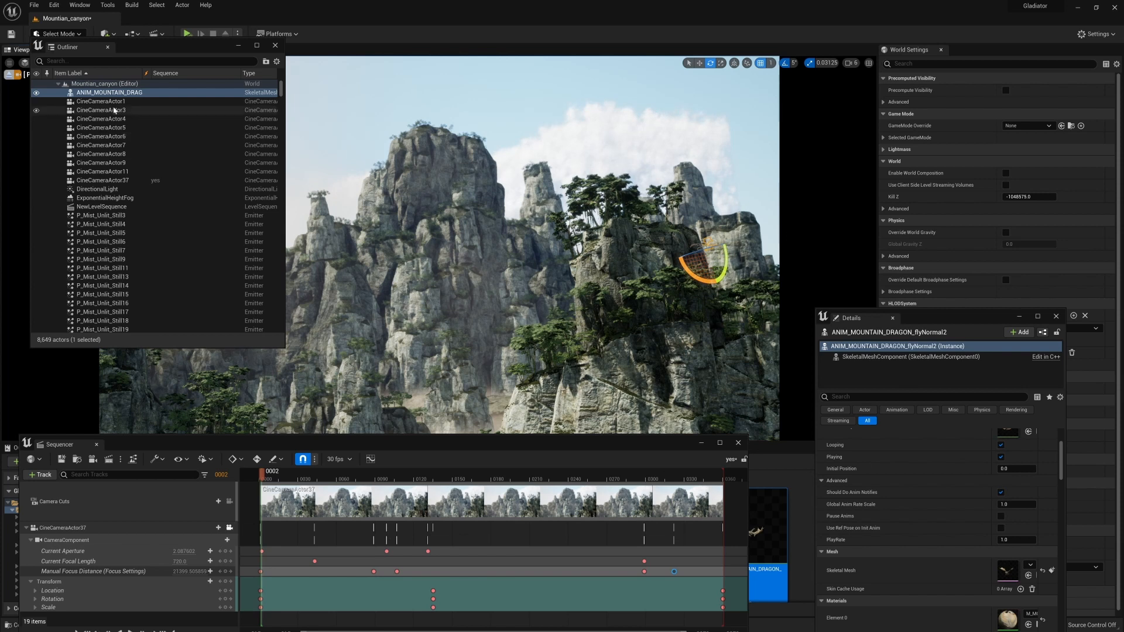
{"action": "left_click_drag", "start_coordinate": [111, 93], "coordinate": [117, 569]}
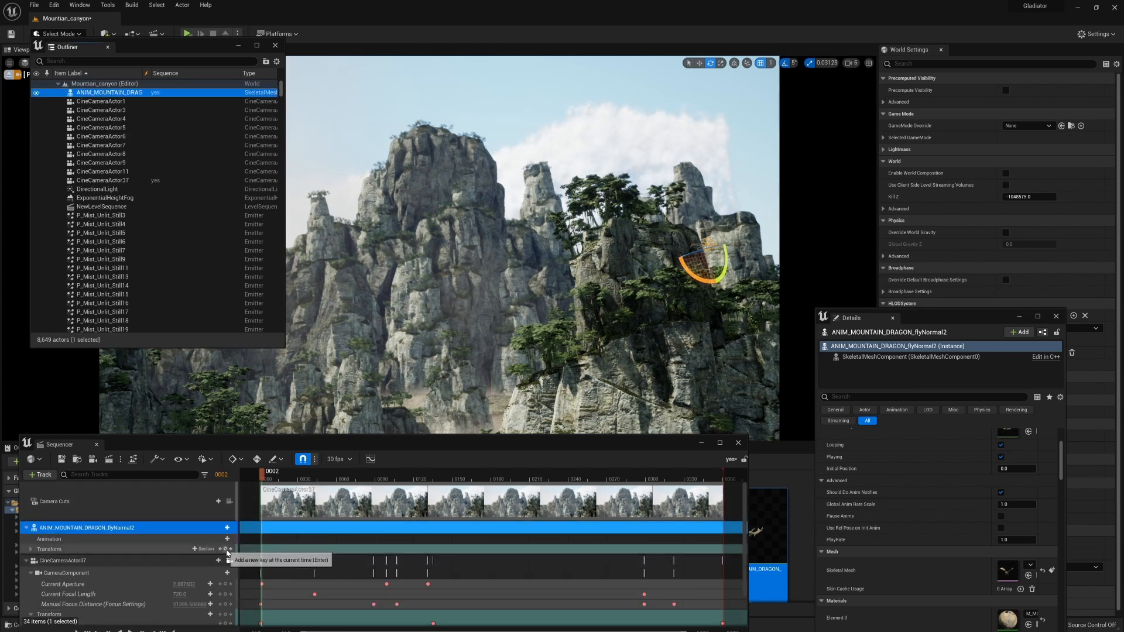
{"action": "left_click", "coordinate": [226, 549]}
{"action": "left_click", "coordinate": [31, 550]}
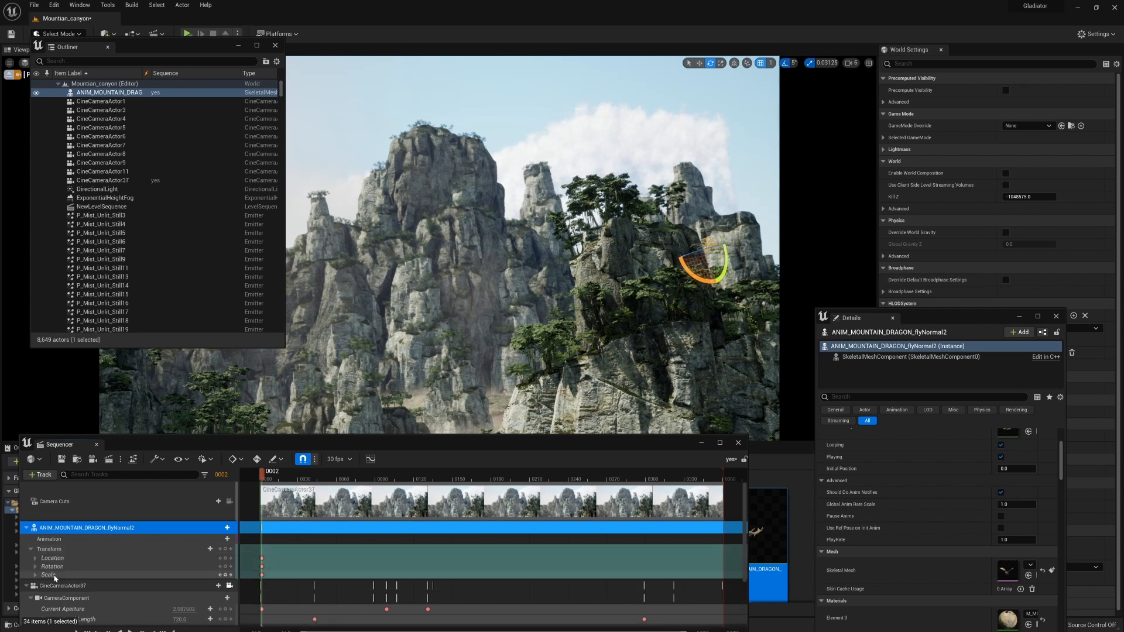
{"action": "left_click", "coordinate": [34, 575]}
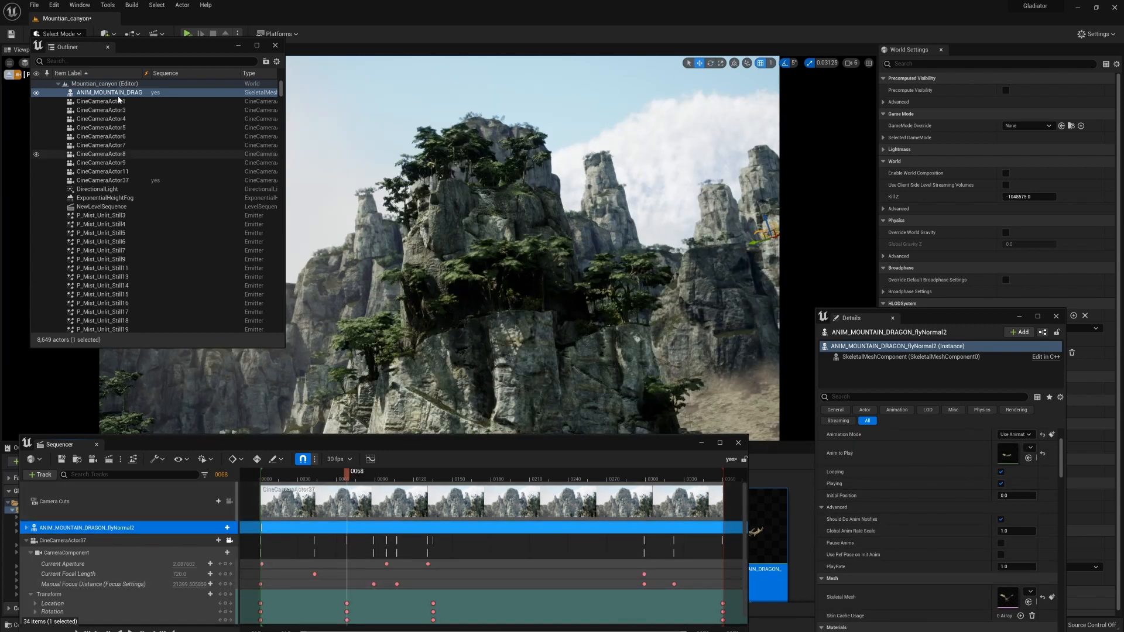
- Leave the camera view, pin CineCameraActor37's preview in the viewport and move the playhead to frame 313
{"action": "left_click", "coordinate": [6, 79]}
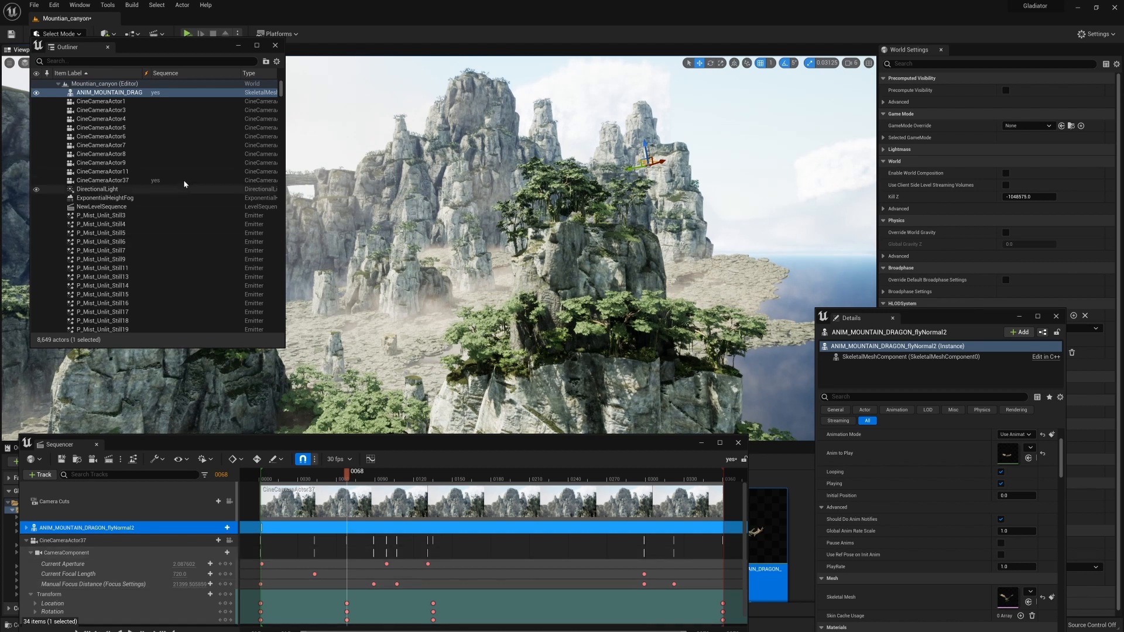
{"action": "left_click", "coordinate": [125, 180]}
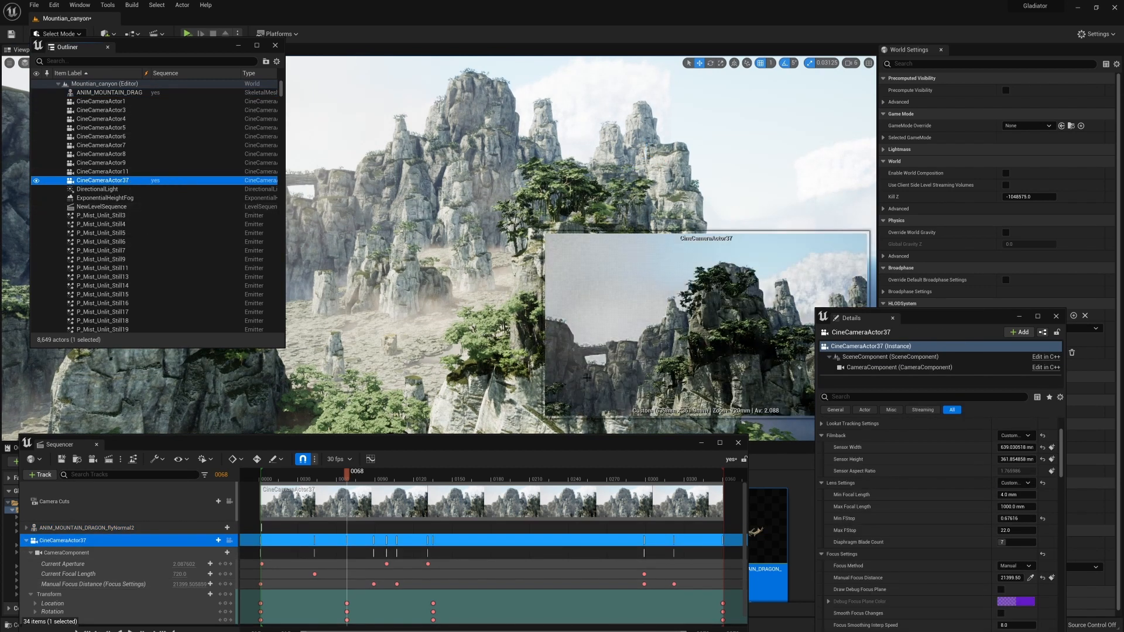
{"action": "left_click", "coordinate": [561, 409]}
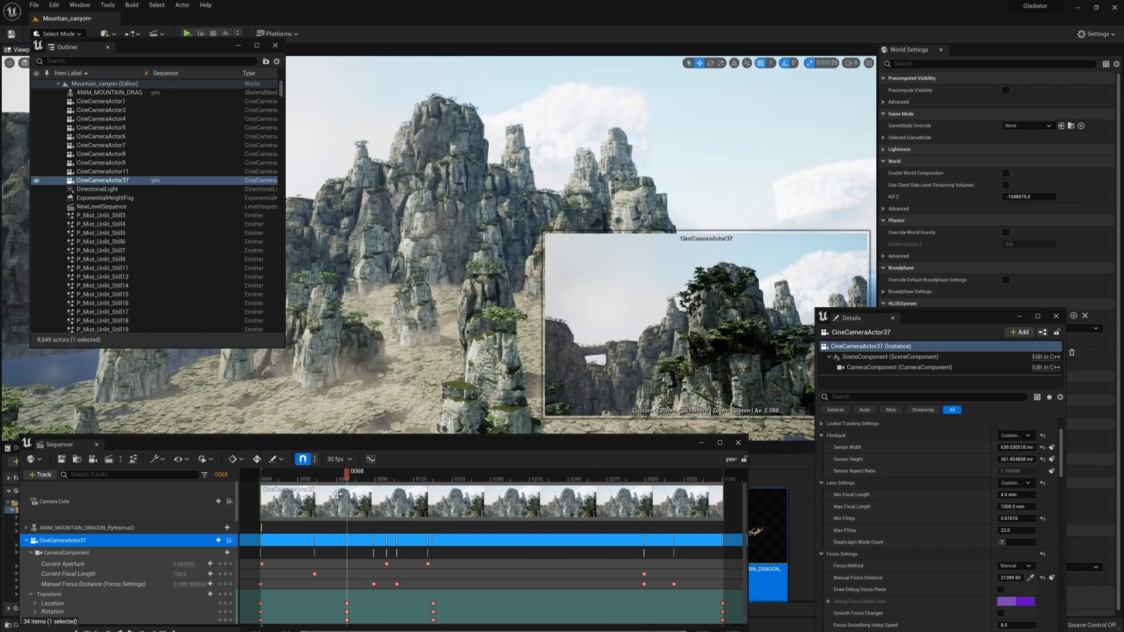
{"action": "mouse_move", "coordinate": [347, 478]}
{"action": "left_mouse_down"}
{"action": "mouse_move", "coordinate": [539, 477]}
{"action": "mouse_move", "coordinate": [349, 483]}
{"action": "left_mouse_up"}
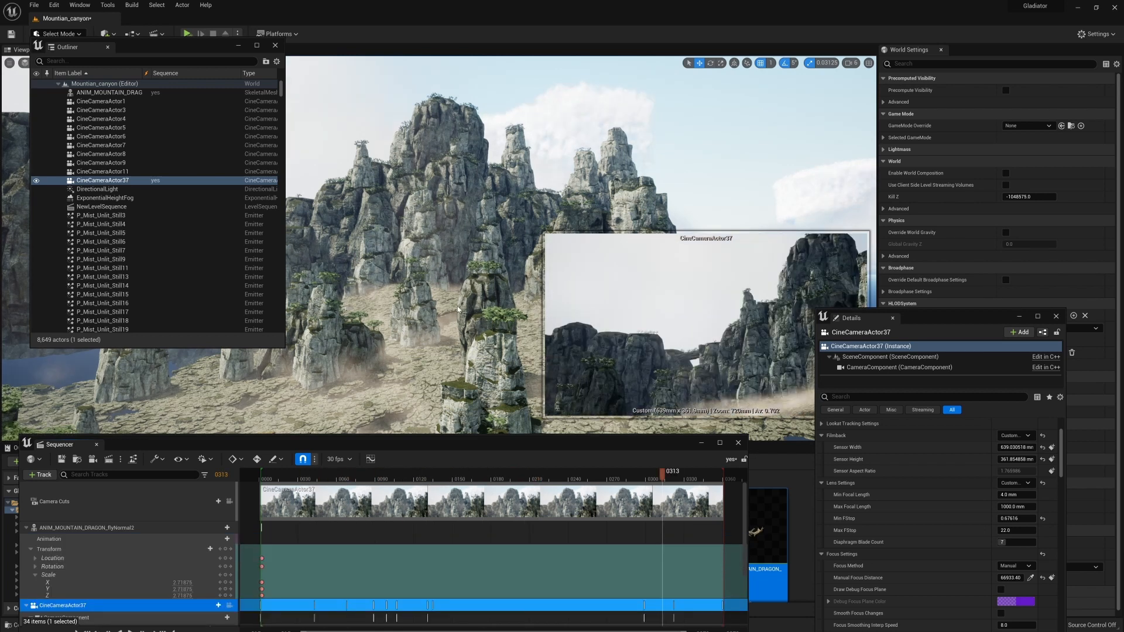
{"action": "key", "text": "w"}
{"action": "right_click_drag", "start_coordinate": [458, 309], "coordinate": [445, 330]}
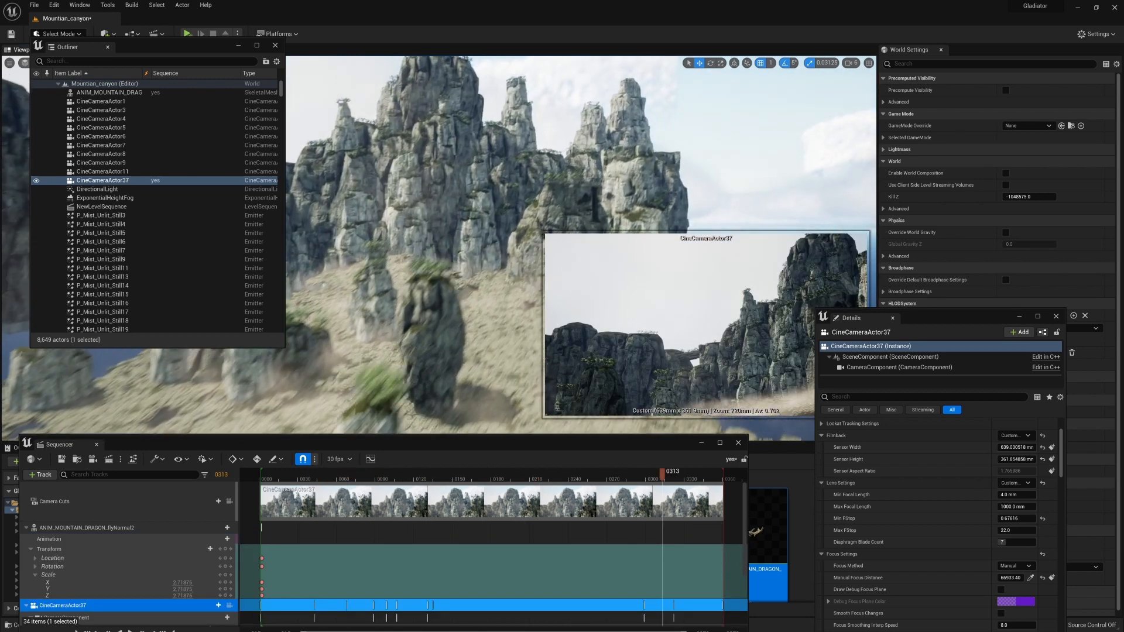
- Move and rotate the dragon into the canyon near the rock bridge at frame 313, and shift its new transform keys to frame 360
{"action": "double_click", "coordinate": [109, 93]}
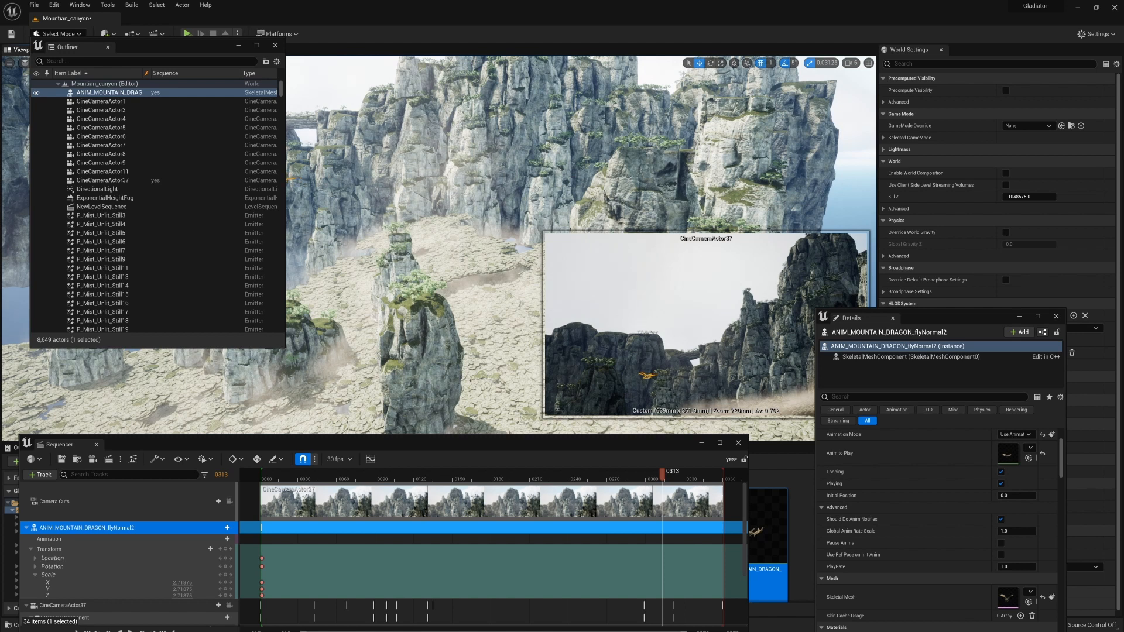
{"action": "key", "text": "f"}
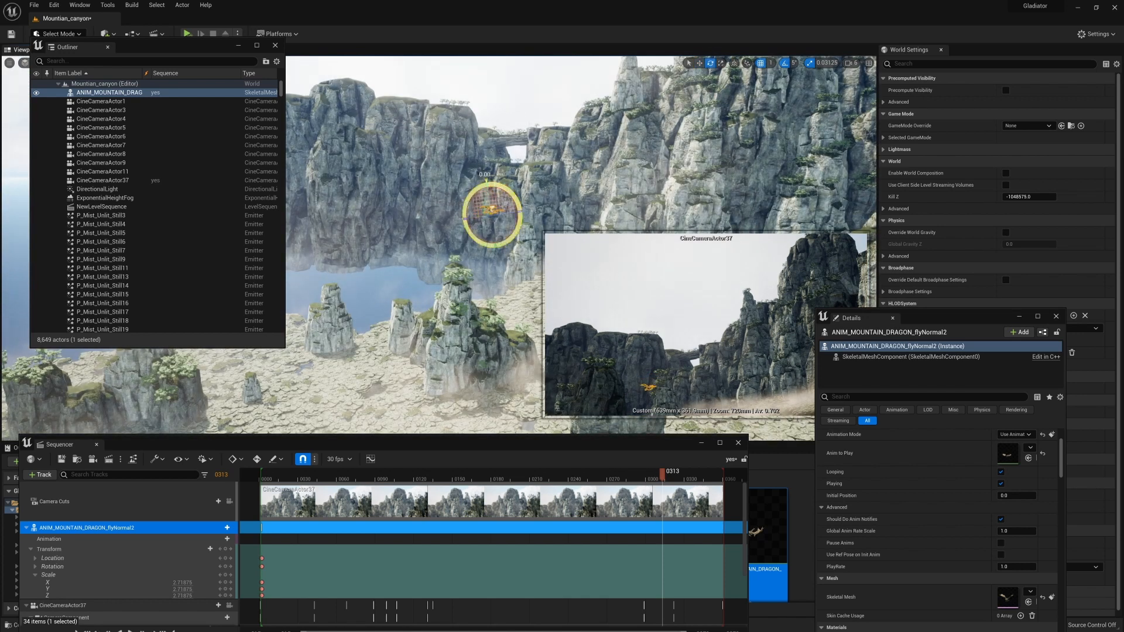
{"action": "left_click_drag", "start_coordinate": [485, 183], "coordinate": [479, 229]}
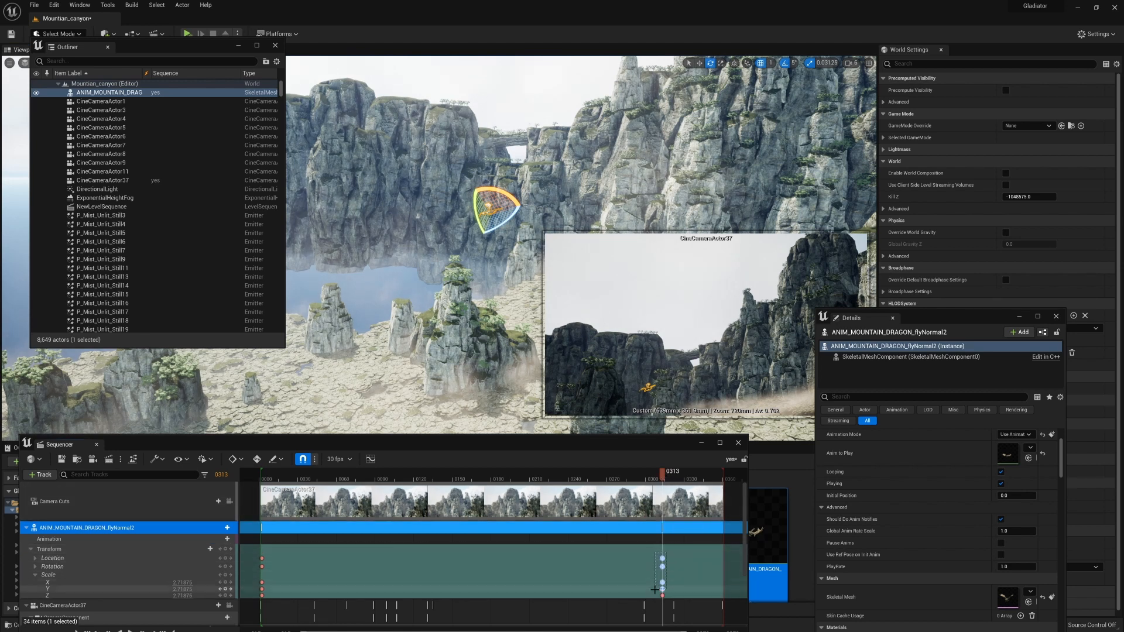
{"action": "left_click", "coordinate": [662, 559]}
{"action": "left_click_drag", "start_coordinate": [687, 559], "coordinate": [727, 562]}
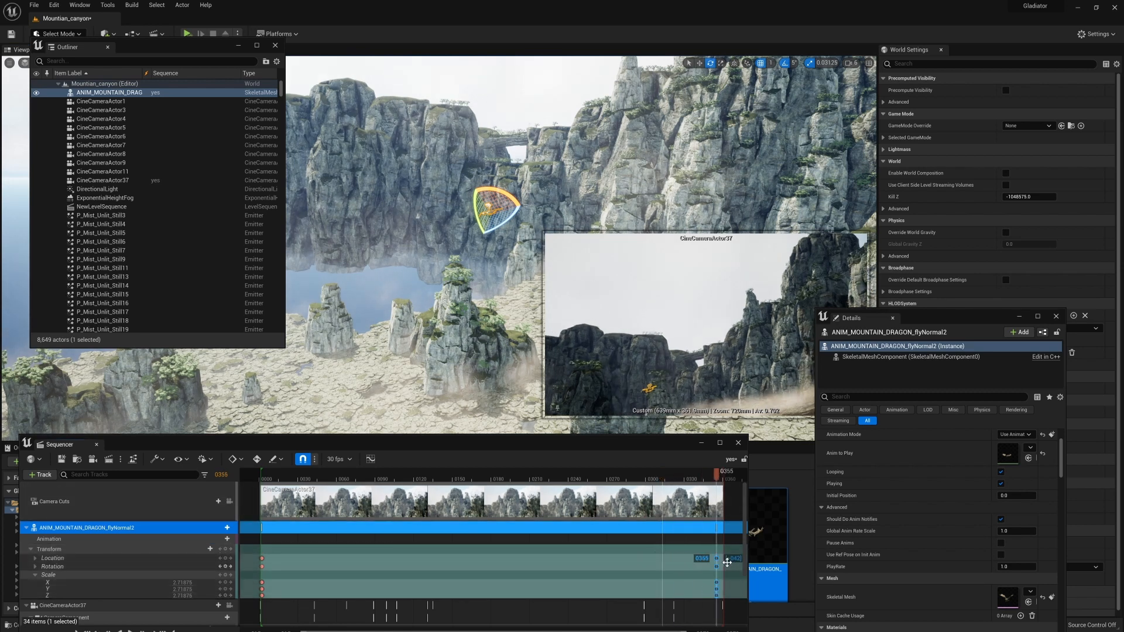
- Scrub through the dragon's flight, and at the sequence's end move it farther past the bridge and scale it to 3.9375
{"action": "left_click_drag", "start_coordinate": [639, 481], "coordinate": [254, 481]}
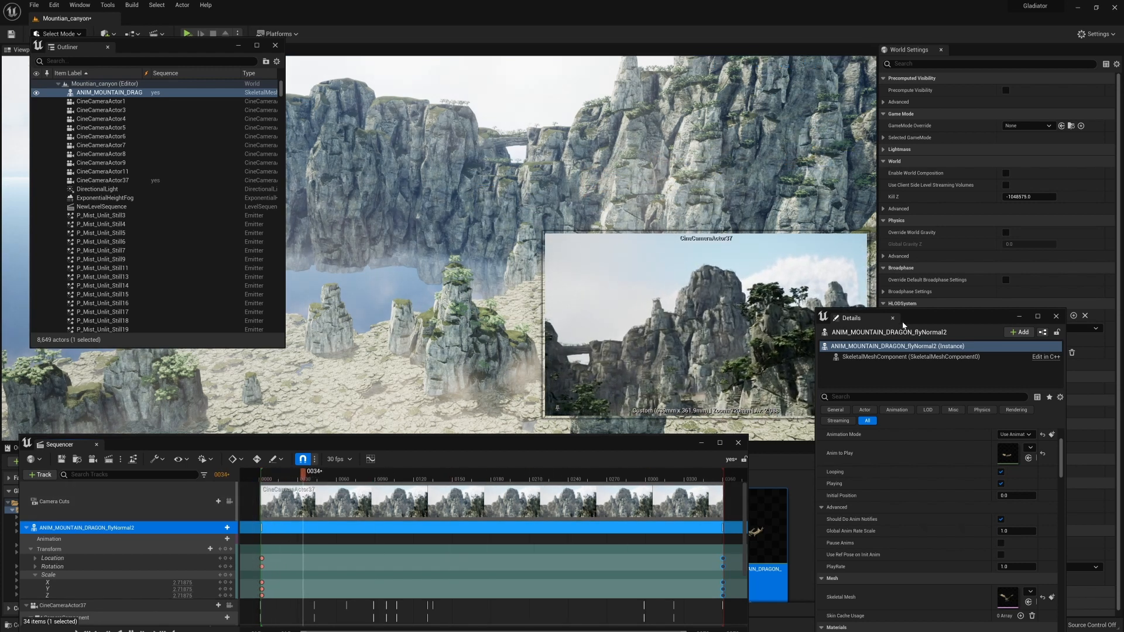
{"action": "left_click_drag", "start_coordinate": [927, 318], "coordinate": [1012, 307]}
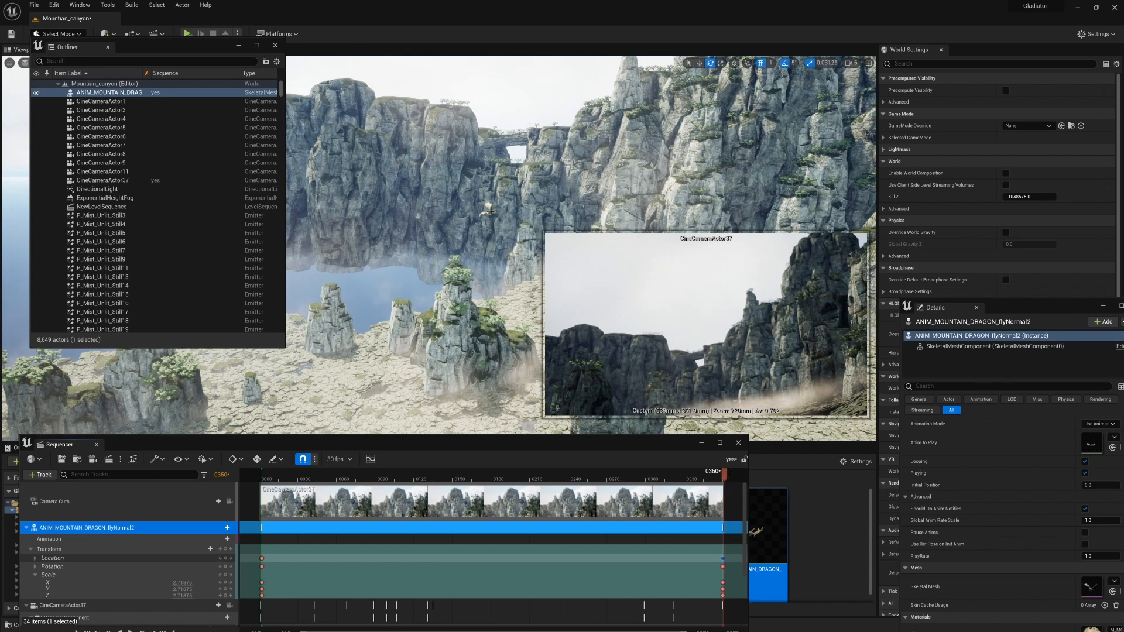
{"action": "left_click", "coordinate": [488, 210]}
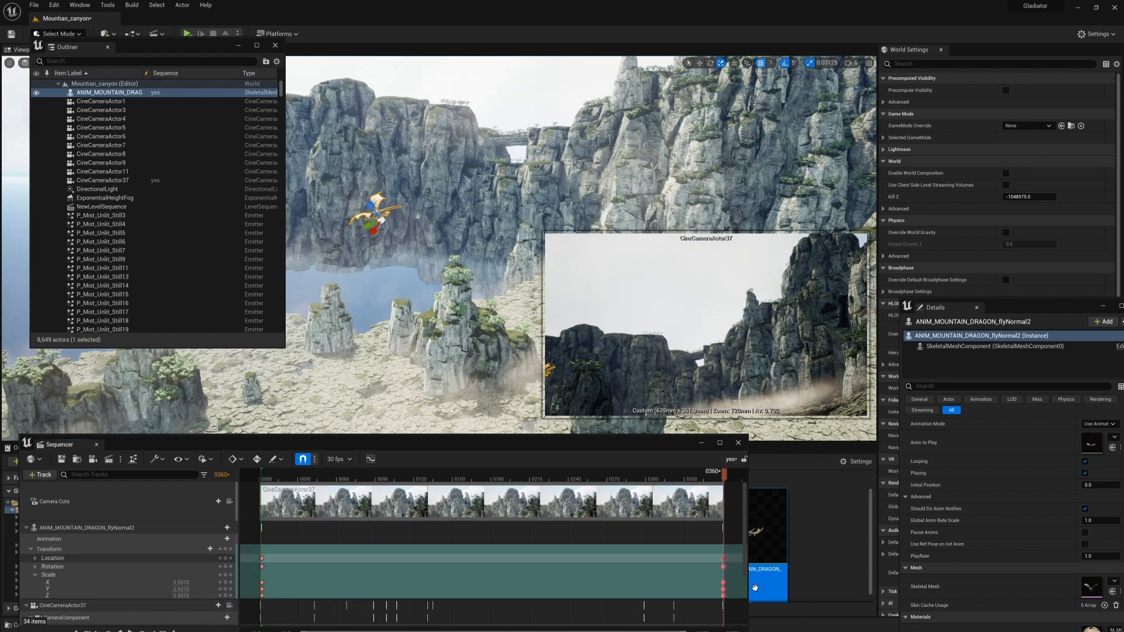
- Zoom the timeline in on its end and delete the dragon's extra transform keys at frame 360, keeping the last ones
{"action": "left_click_drag", "start_coordinate": [621, 440], "coordinate": [629, 323]}
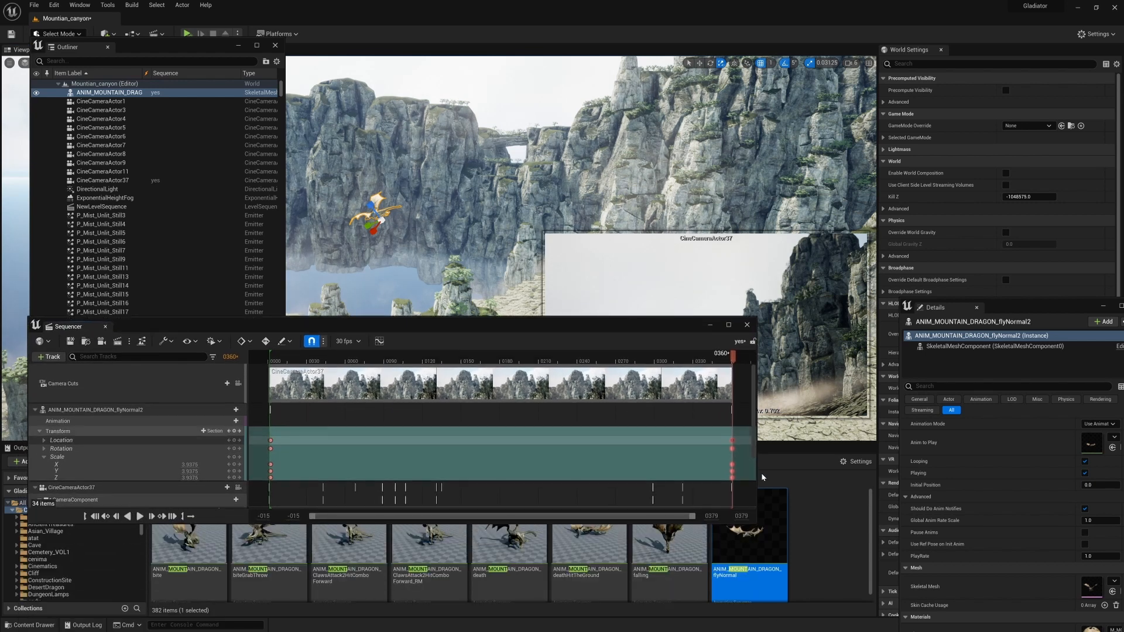
{"action": "left_click_drag", "start_coordinate": [692, 519], "coordinate": [468, 516]}
{"action": "left_click_drag", "start_coordinate": [348, 519], "coordinate": [590, 513]}
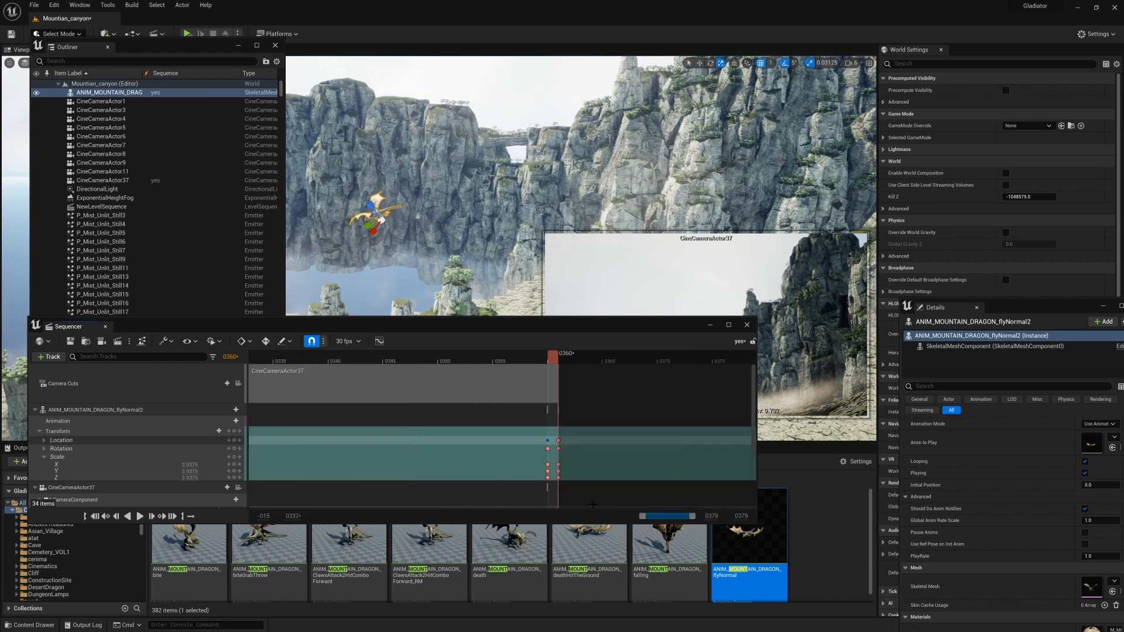
{"action": "left_click_drag", "start_coordinate": [553, 429], "coordinate": [523, 479]}
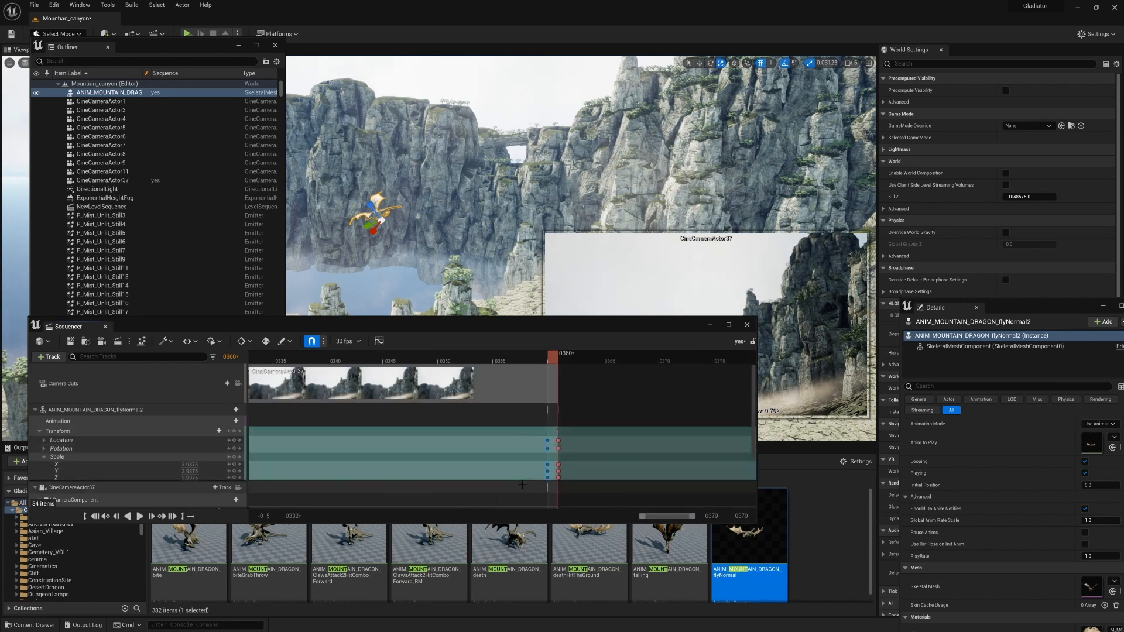
{"action": "left_click_drag", "start_coordinate": [567, 429], "coordinate": [555, 493]}
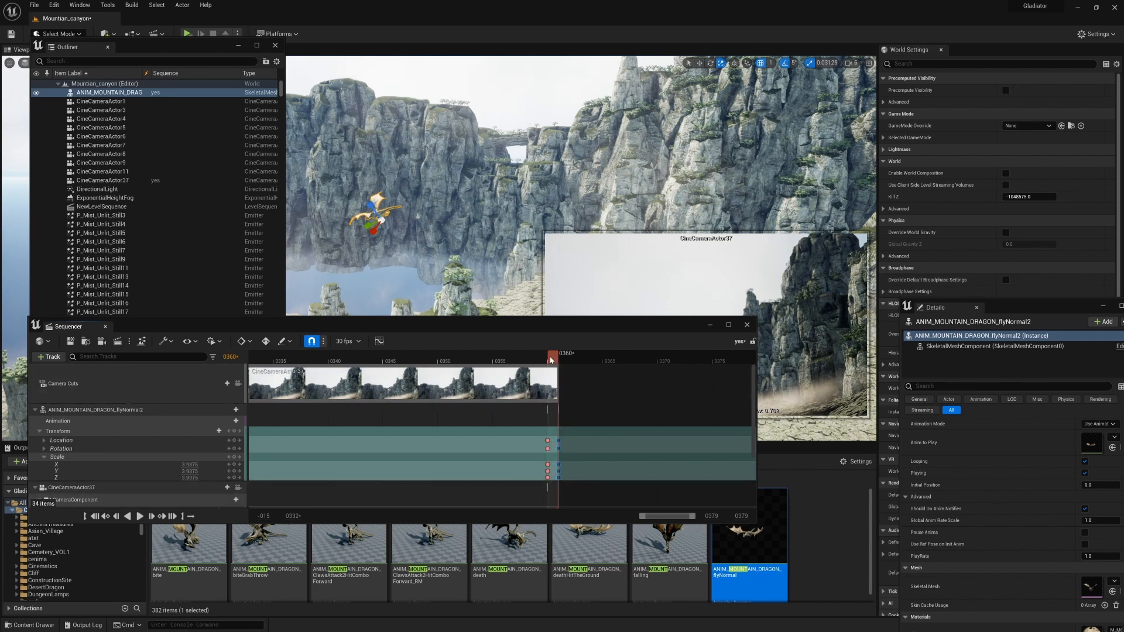
{"action": "left_click_drag", "start_coordinate": [528, 361], "coordinate": [513, 363]}
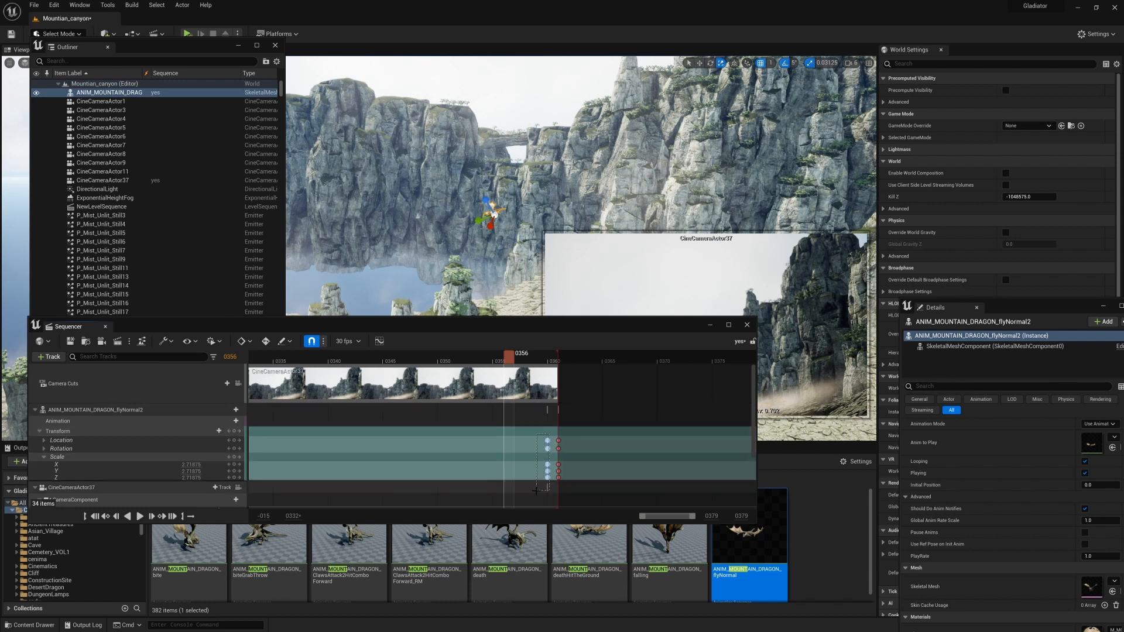
{"action": "key", "text": "Delete"}
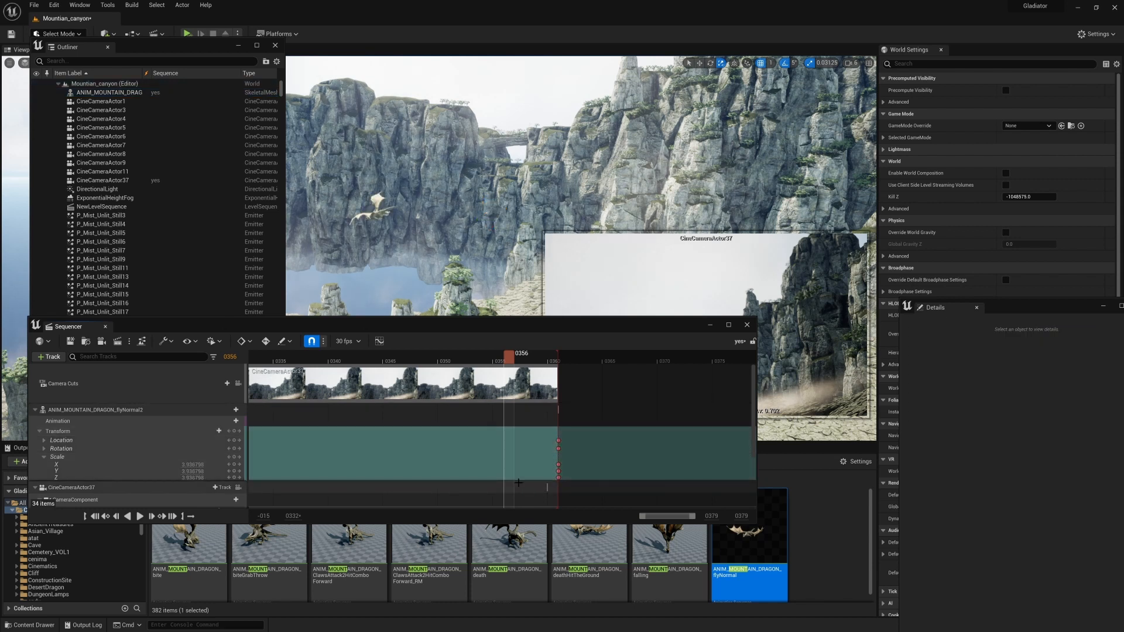
- Copy the dragon's 3.936798 scale value from frame 356 into X, Y and Z at frame 2, and move its transform keys to frame 1
{"action": "left_click", "coordinate": [193, 464]}
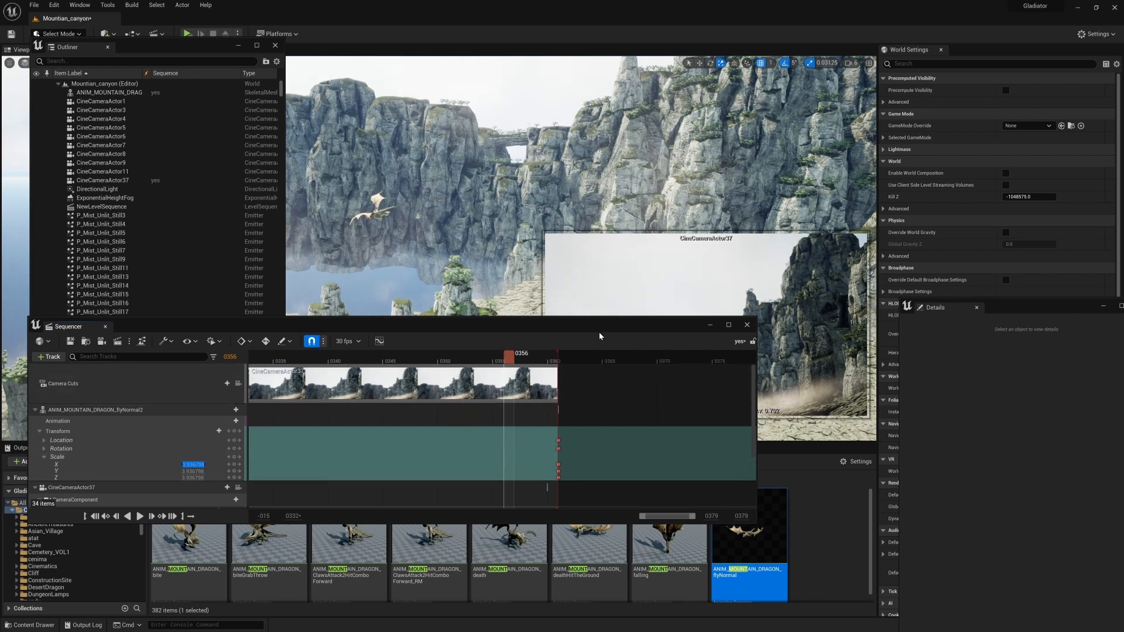
{"action": "left_click_drag", "start_coordinate": [599, 328], "coordinate": [702, 295]}
{"action": "left_click_drag", "start_coordinate": [770, 485], "coordinate": [533, 470]}
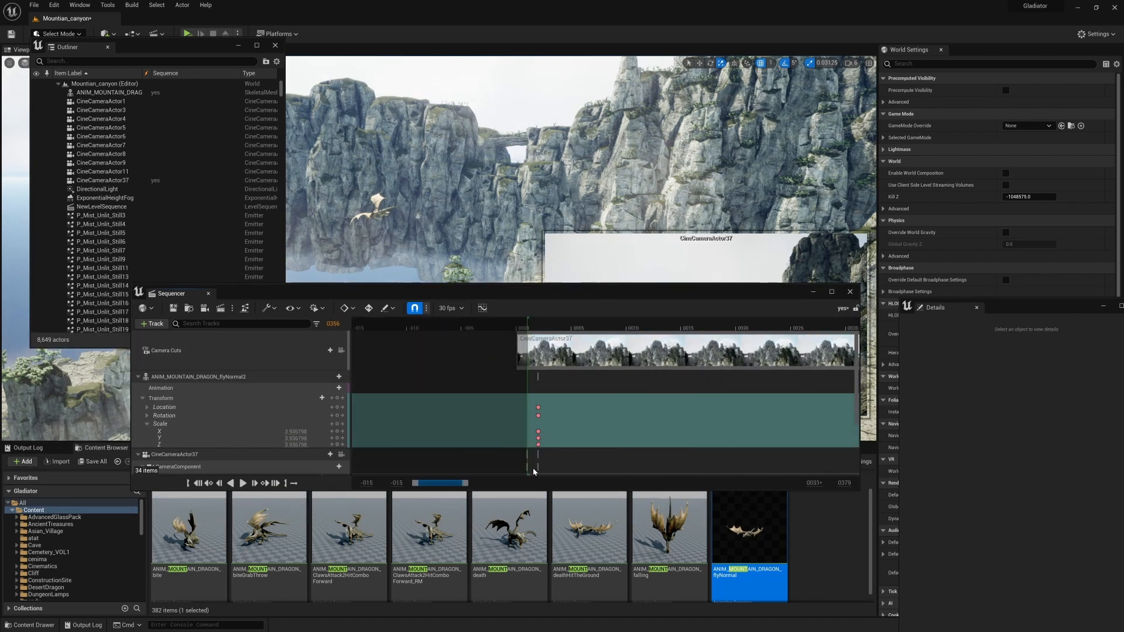
{"action": "double_click", "coordinate": [538, 432]}
{"action": "left_click", "coordinate": [287, 427]}
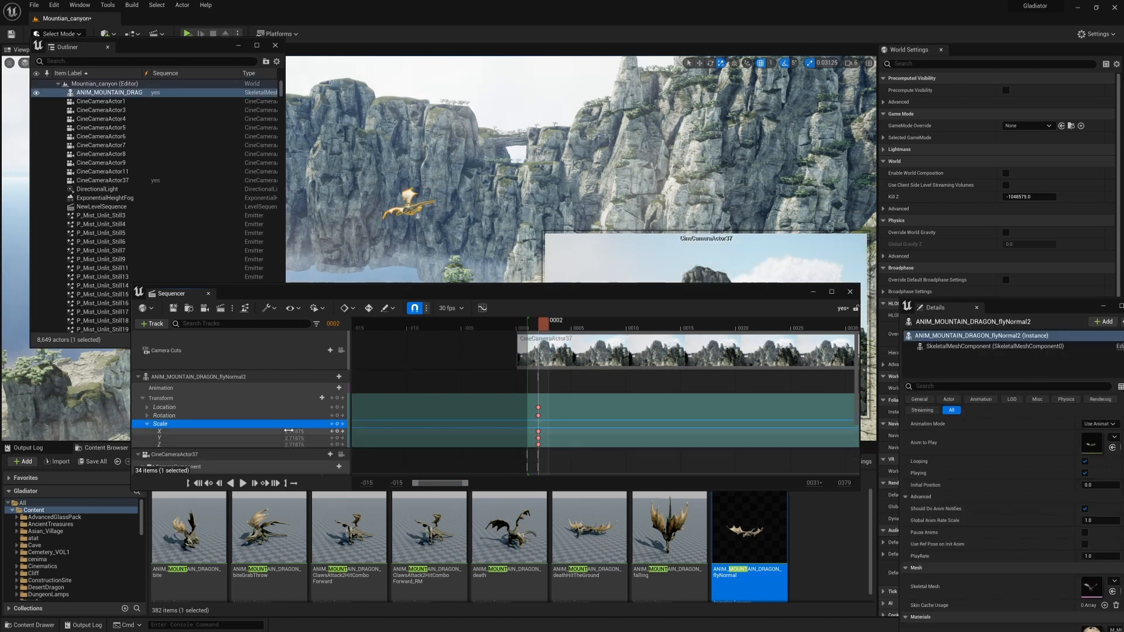
{"action": "left_click", "coordinate": [292, 432]}
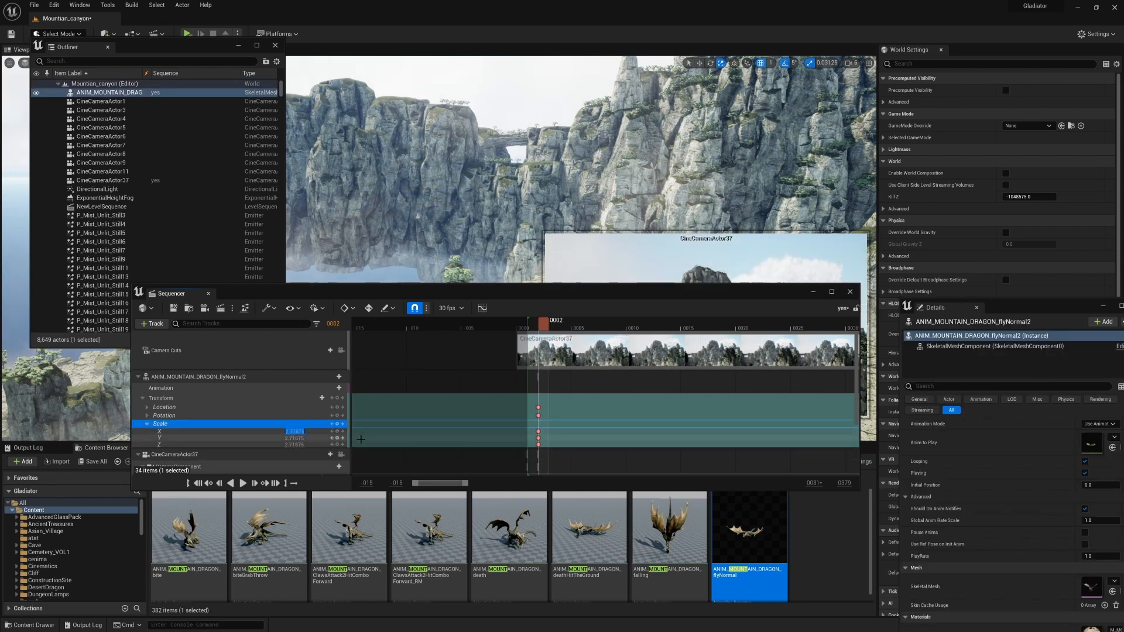
{"action": "left_click", "coordinate": [289, 445]}
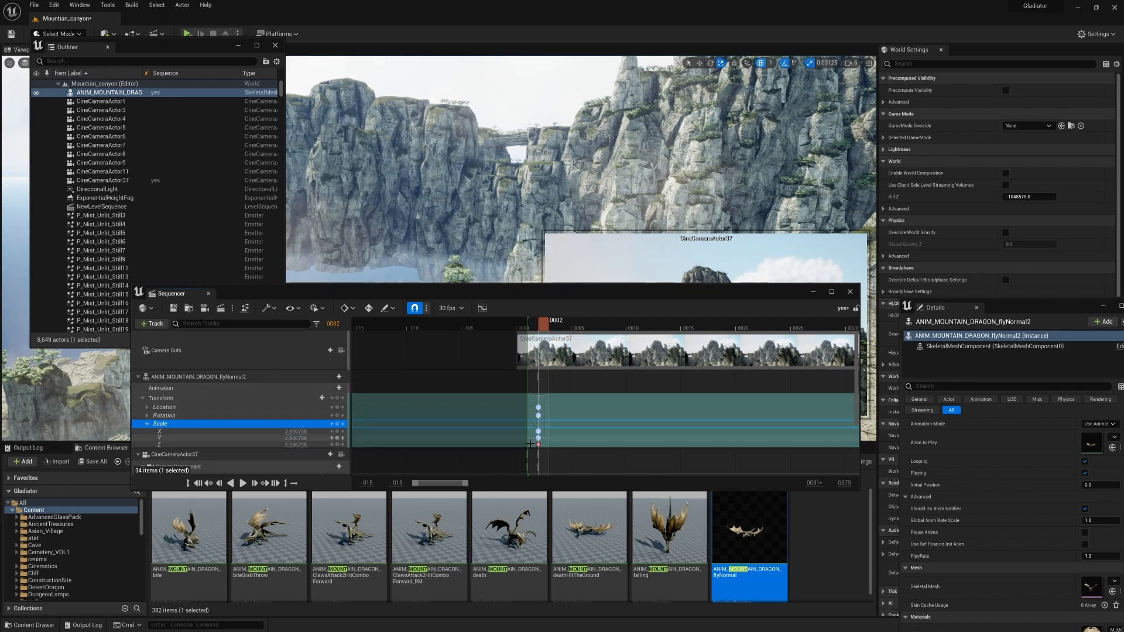
{"action": "left_click_drag", "start_coordinate": [532, 453], "coordinate": [542, 401]}
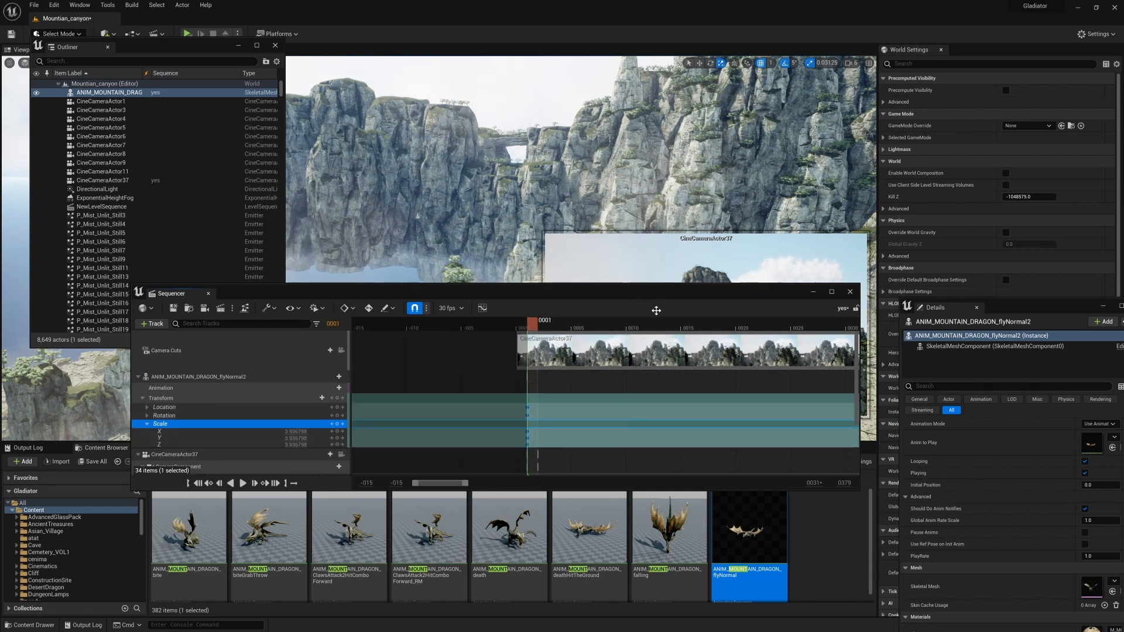
- Play the sequence from frame 1 to its end with the viewport uncovered to check the dragon's flight
{"action": "left_click_drag", "start_coordinate": [658, 294], "coordinate": [560, 407]}
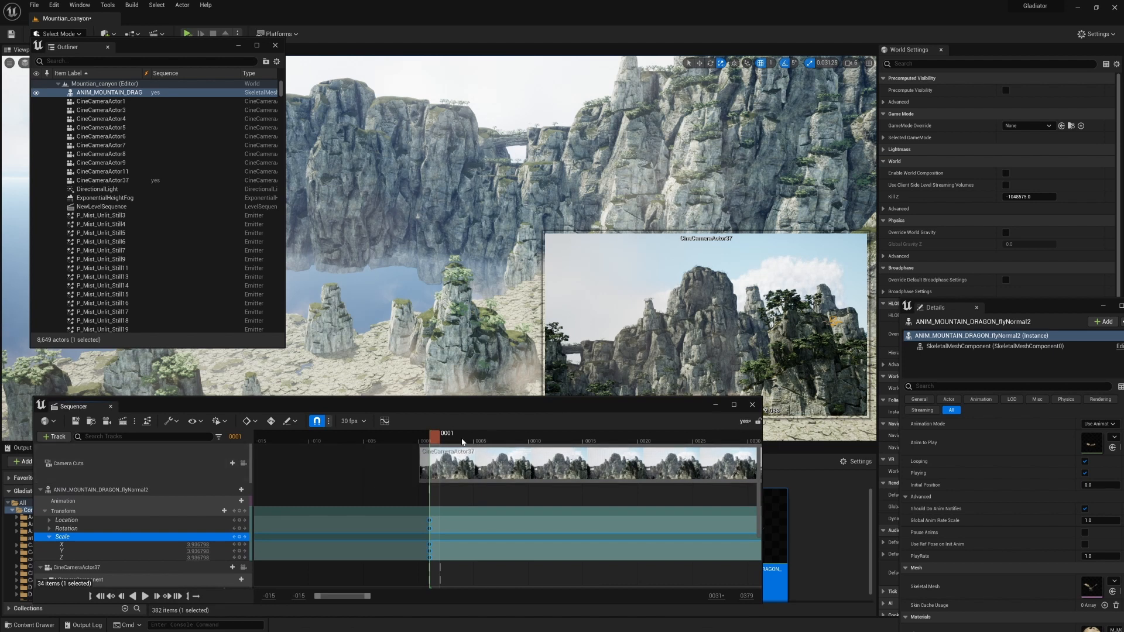
{"action": "key", "text": "space"}
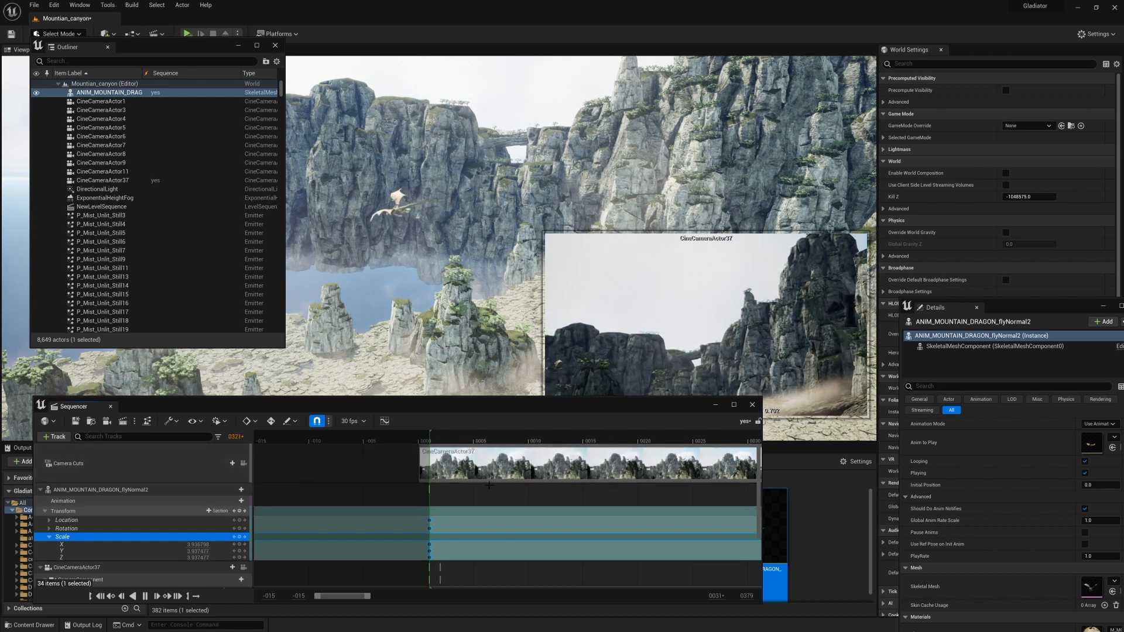
{"action": "key", "text": "space"}
{"action": "left_click", "coordinate": [379, 214]}
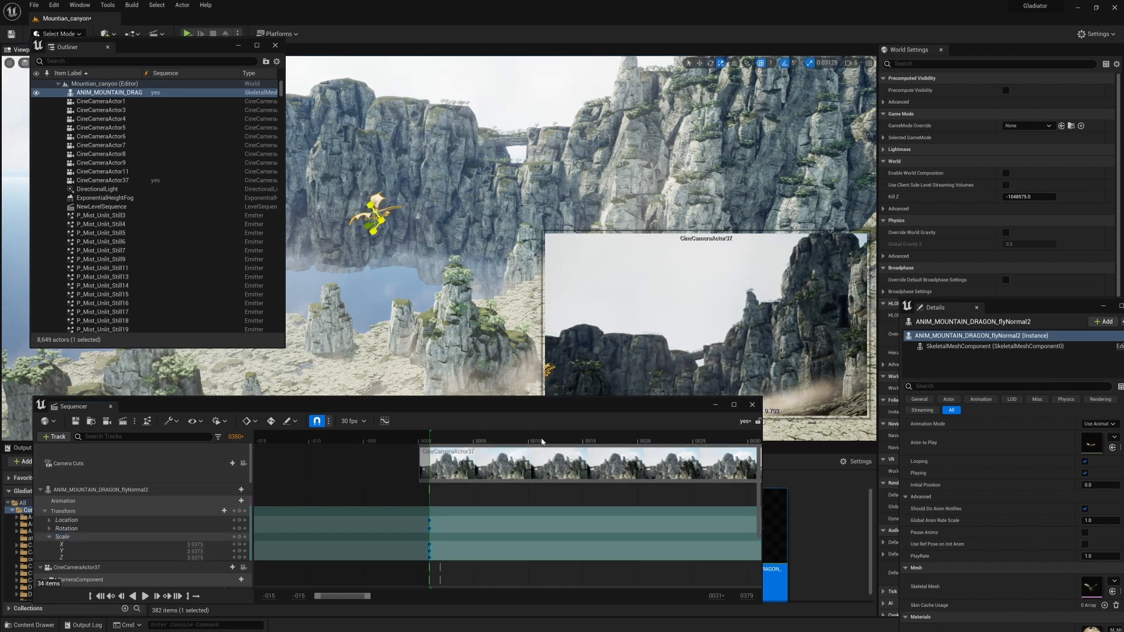
- Show the end of the timeline and delete the dragon's stray scale X key at frame 356
{"action": "left_click_drag", "start_coordinate": [370, 597], "coordinate": [643, 596]}
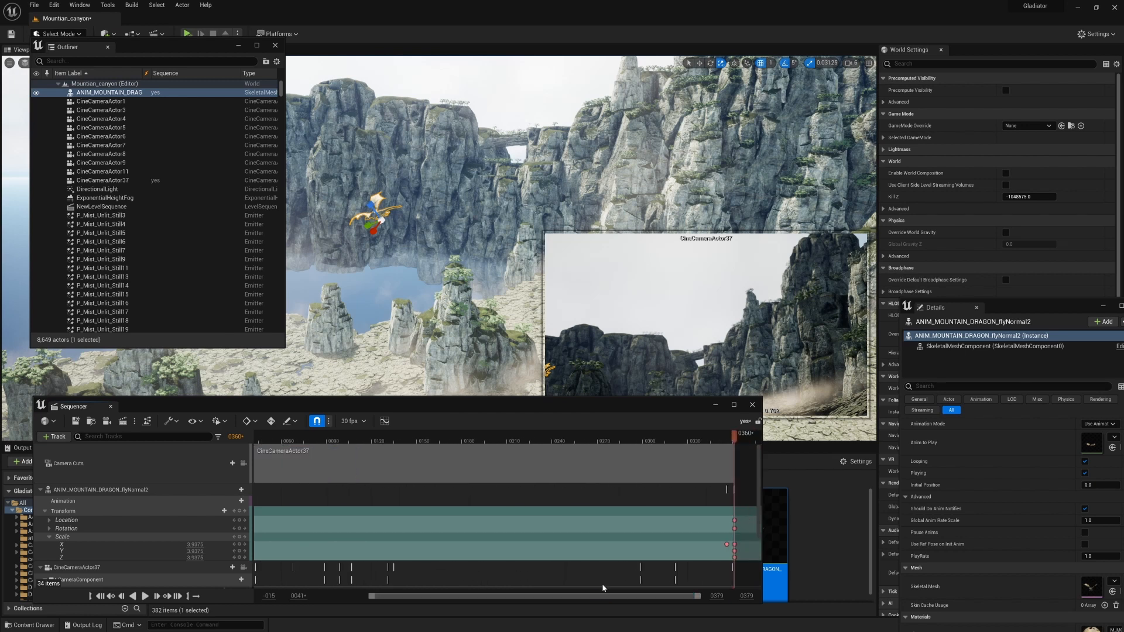
{"action": "left_click_drag", "start_coordinate": [728, 544], "coordinate": [726, 545]}
{"action": "left_click", "coordinate": [727, 545]}
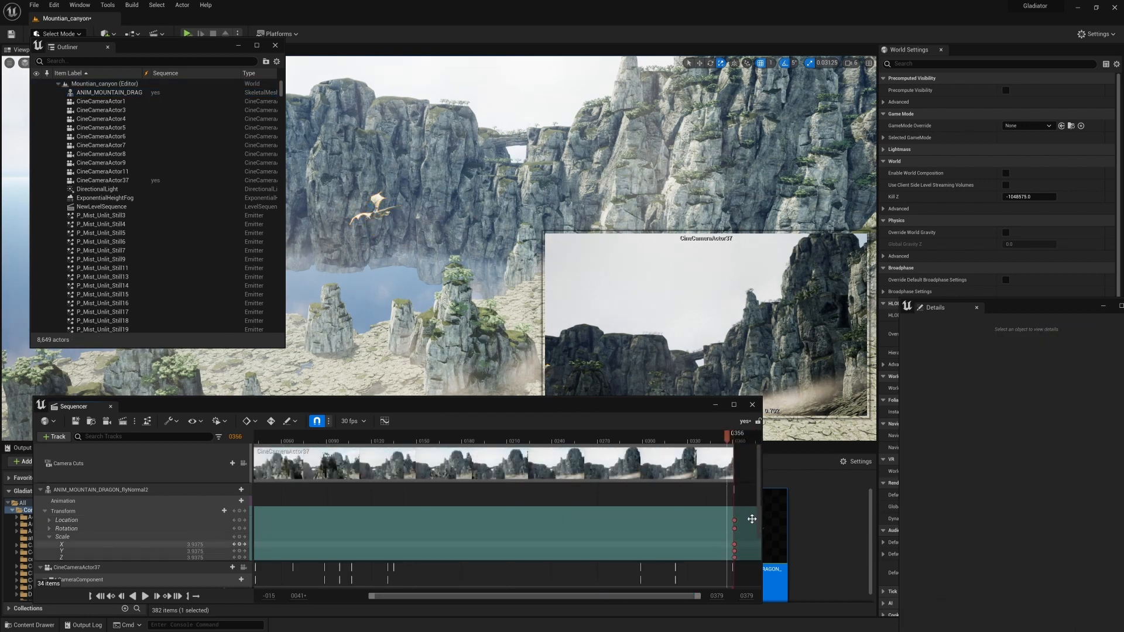
- Rewind from the dragon's last keys to frame 119 and add a key for its whole transform there
{"action": "left_click", "coordinate": [735, 521]}
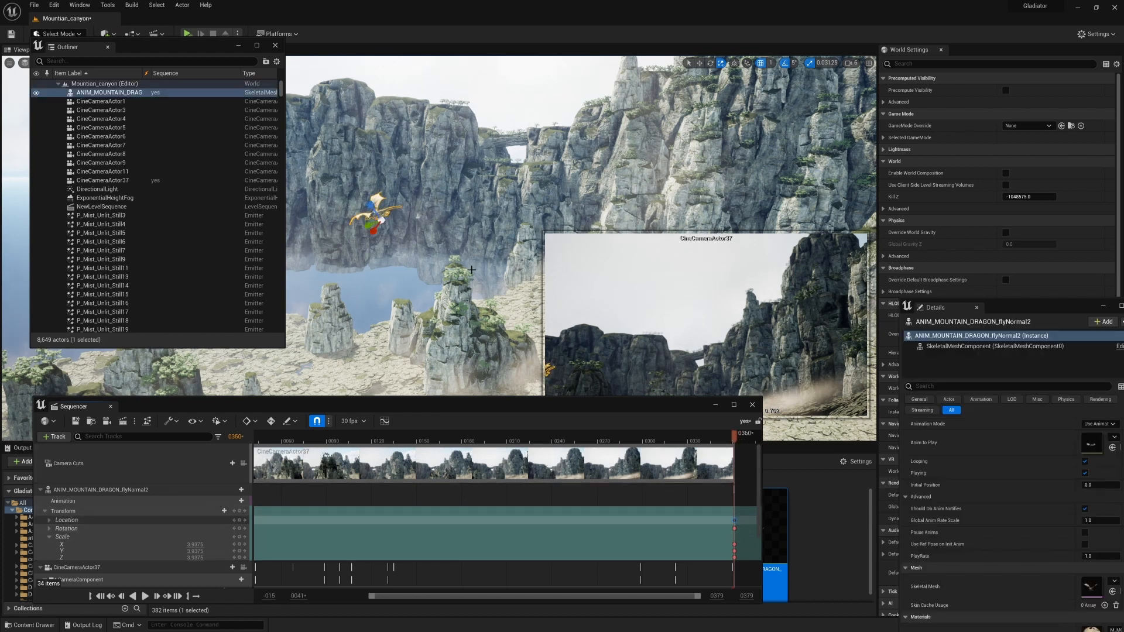
{"action": "right_click_drag", "start_coordinate": [469, 234], "coordinate": [448, 215]}
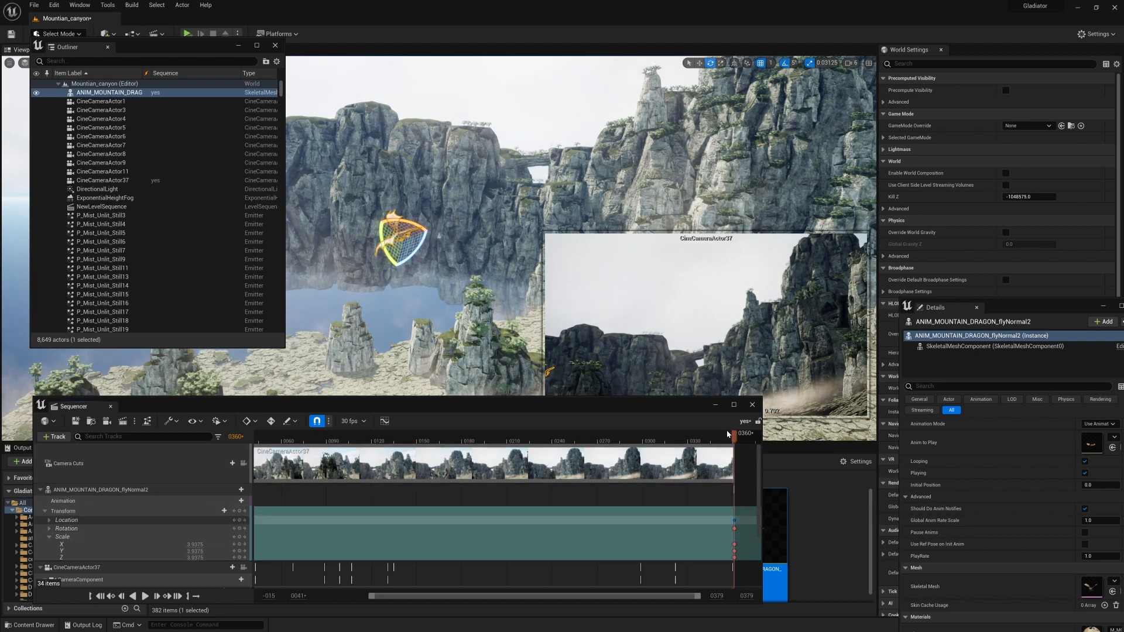
{"action": "left_click_drag", "start_coordinate": [678, 440], "coordinate": [370, 441]}
{"action": "right_click_drag", "start_coordinate": [629, 187], "coordinate": [744, 199]}
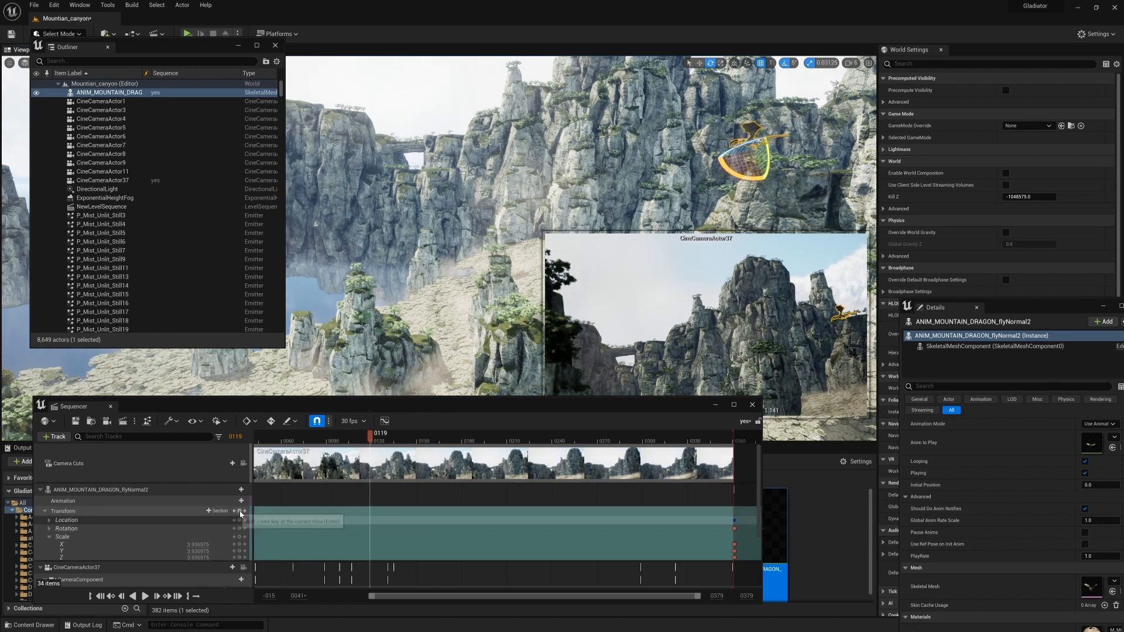
- Play the sequence from near its start to check the flight with the new keys at frame 119
{"action": "left_click_drag", "start_coordinate": [370, 436], "coordinate": [252, 452]}
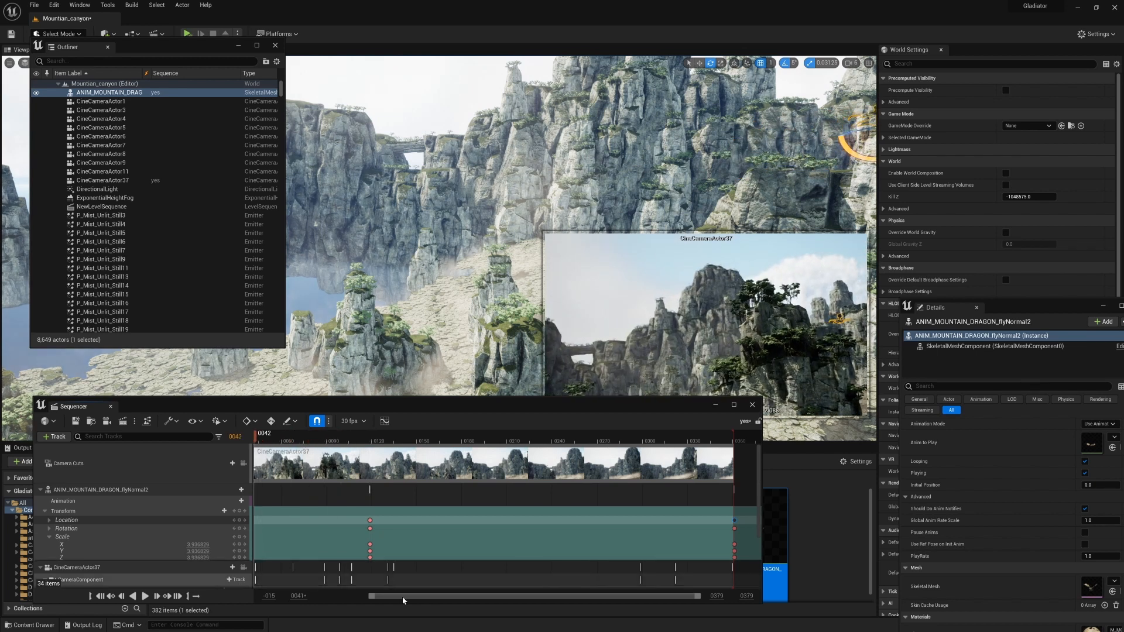
{"action": "left_click_drag", "start_coordinate": [402, 596], "coordinate": [348, 596]}
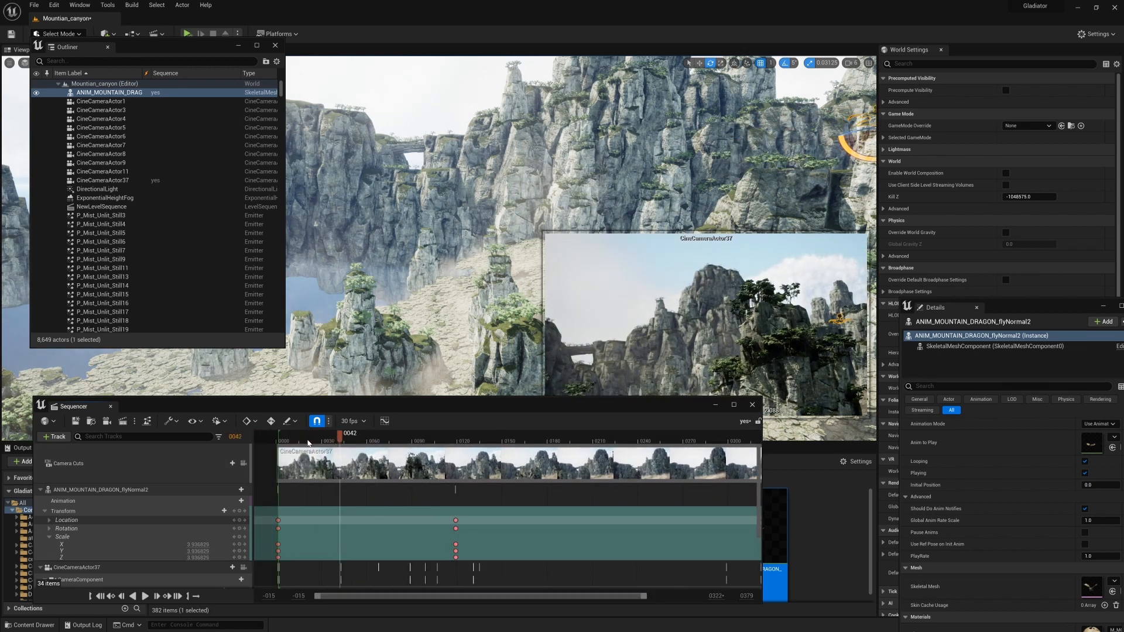
{"action": "key", "text": "space"}
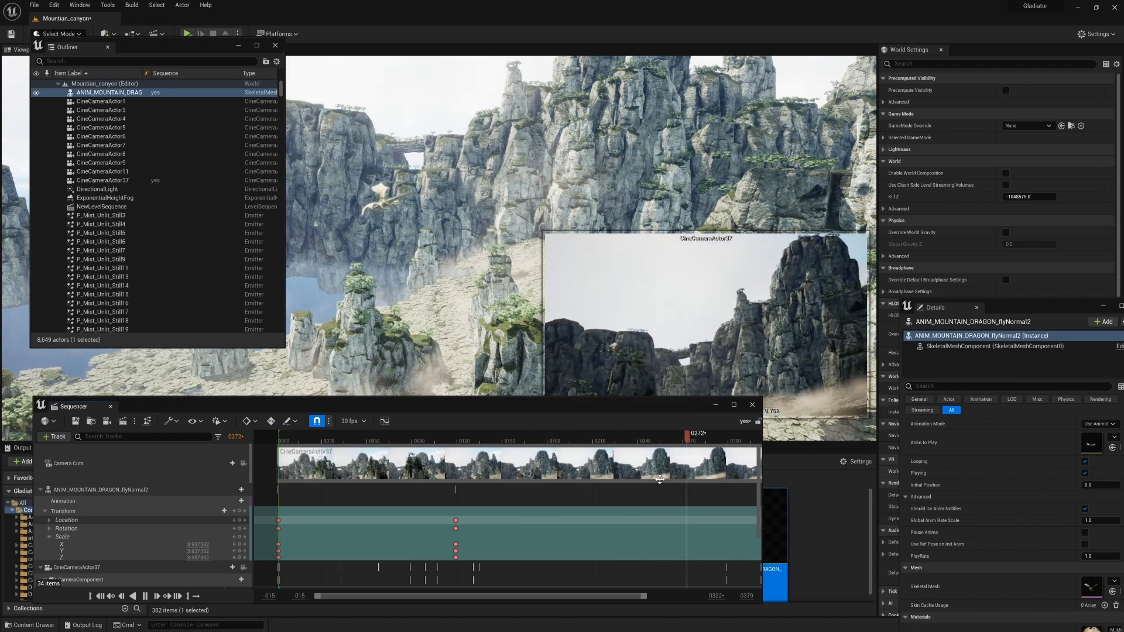
- Rotate the dragon slightly at frame 119, key its transform, and scrub to frame 163 to check the turn
{"action": "left_click", "coordinate": [456, 521]}
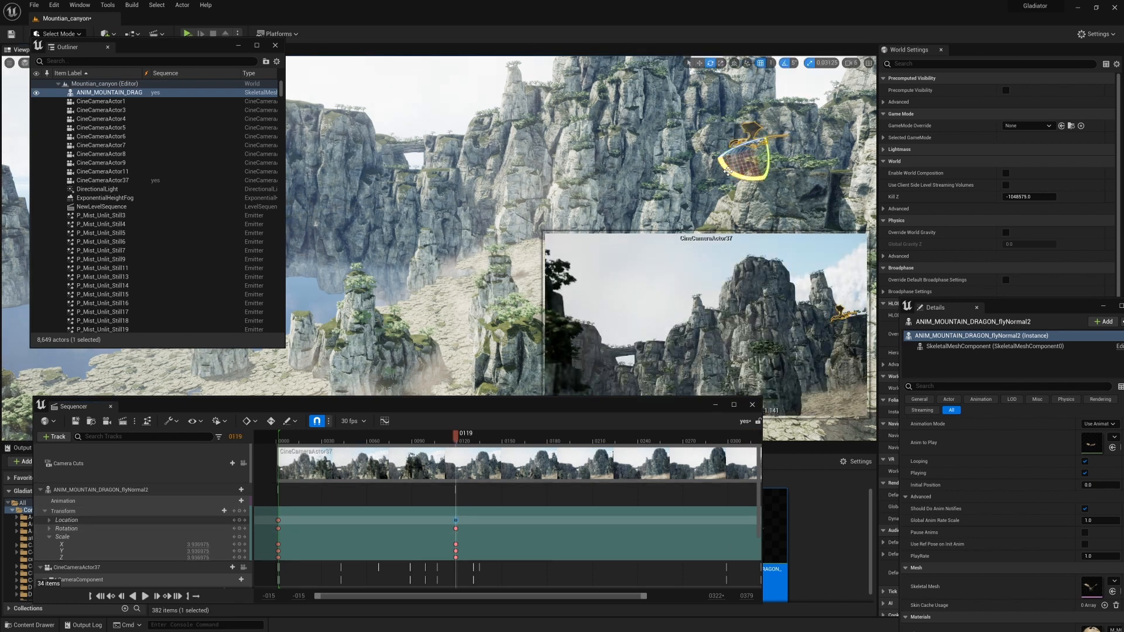
{"action": "left_click_drag", "start_coordinate": [727, 171], "coordinate": [744, 173]}
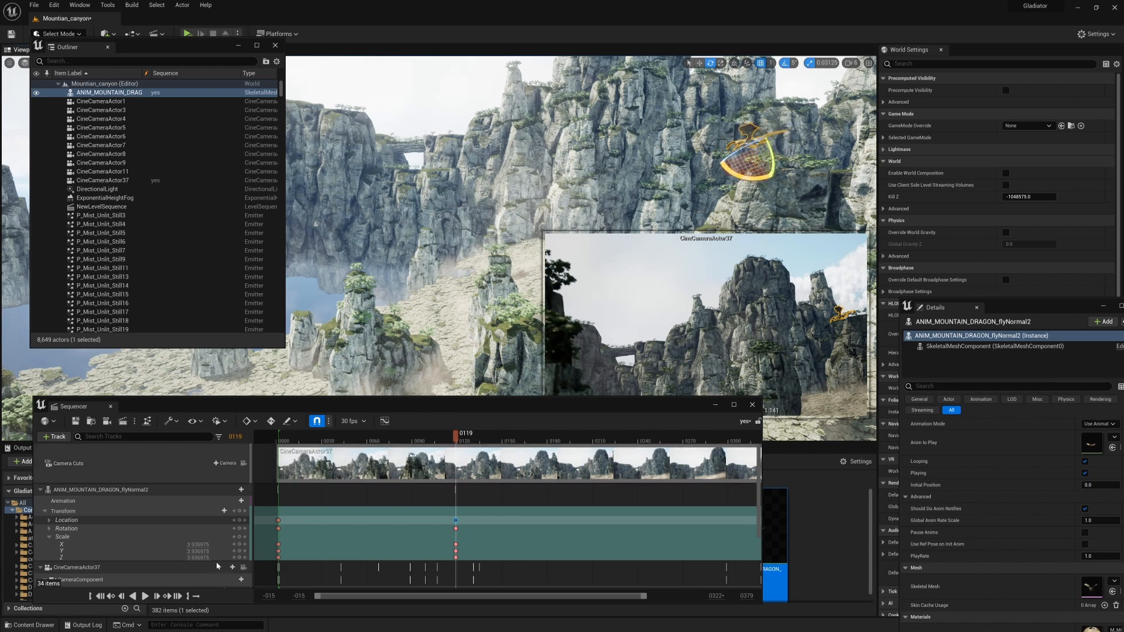
{"action": "left_click", "coordinate": [240, 512]}
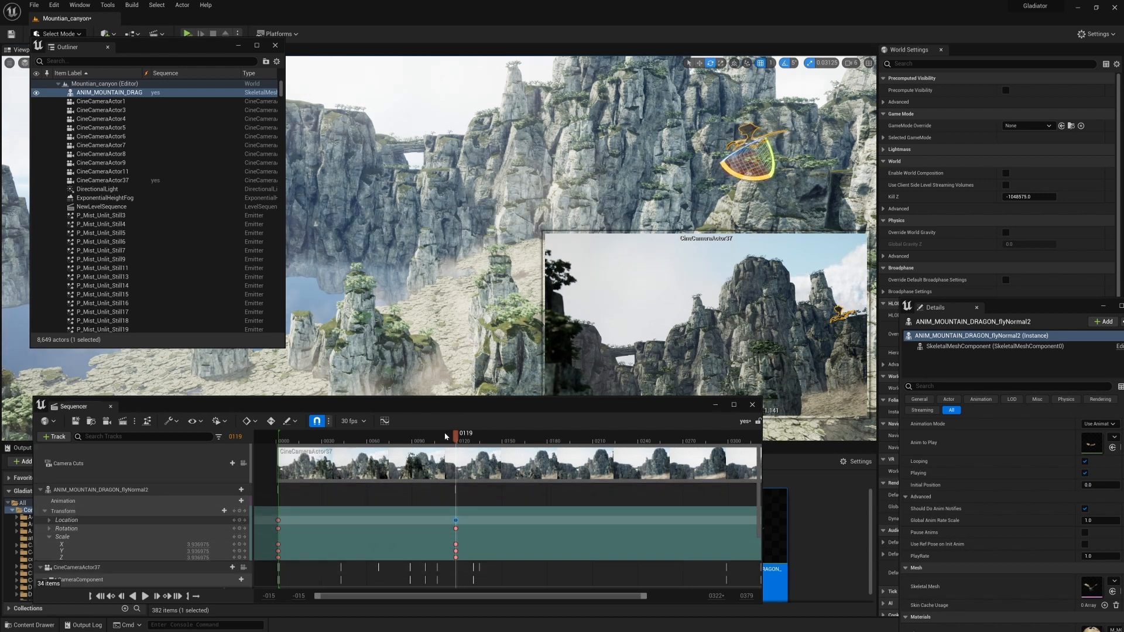
{"action": "left_click_drag", "start_coordinate": [449, 433], "coordinate": [524, 467]}
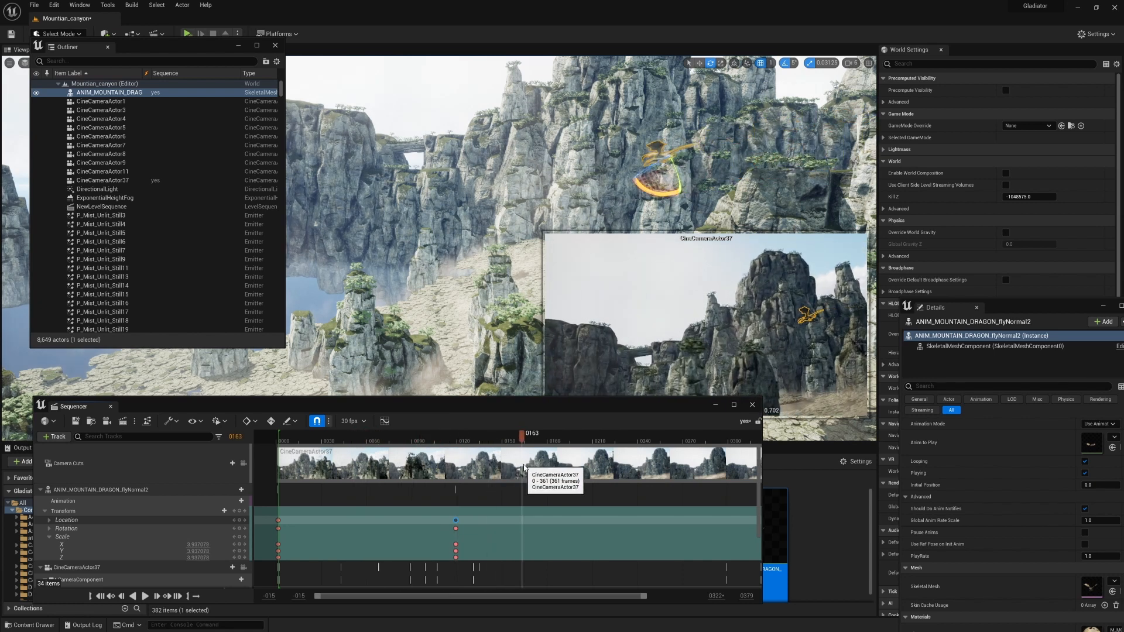
- Nudge the dragon's position at its frame 119 key and review the flight from frame 1 to frame 279
{"action": "left_click", "coordinate": [455, 520]}
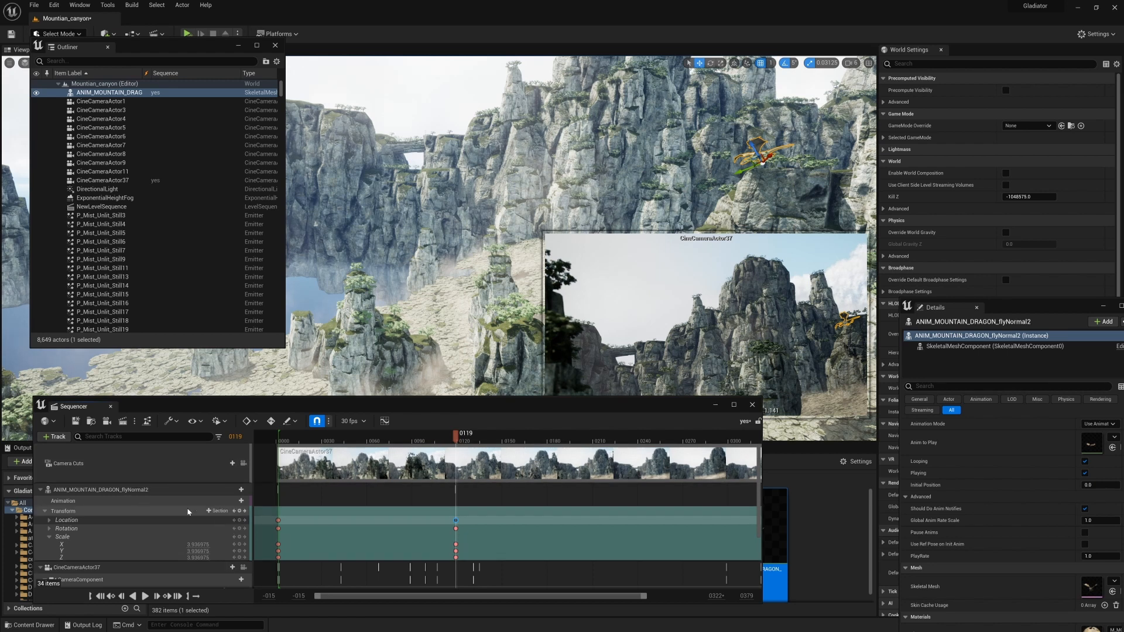
{"action": "left_click", "coordinate": [245, 521]}
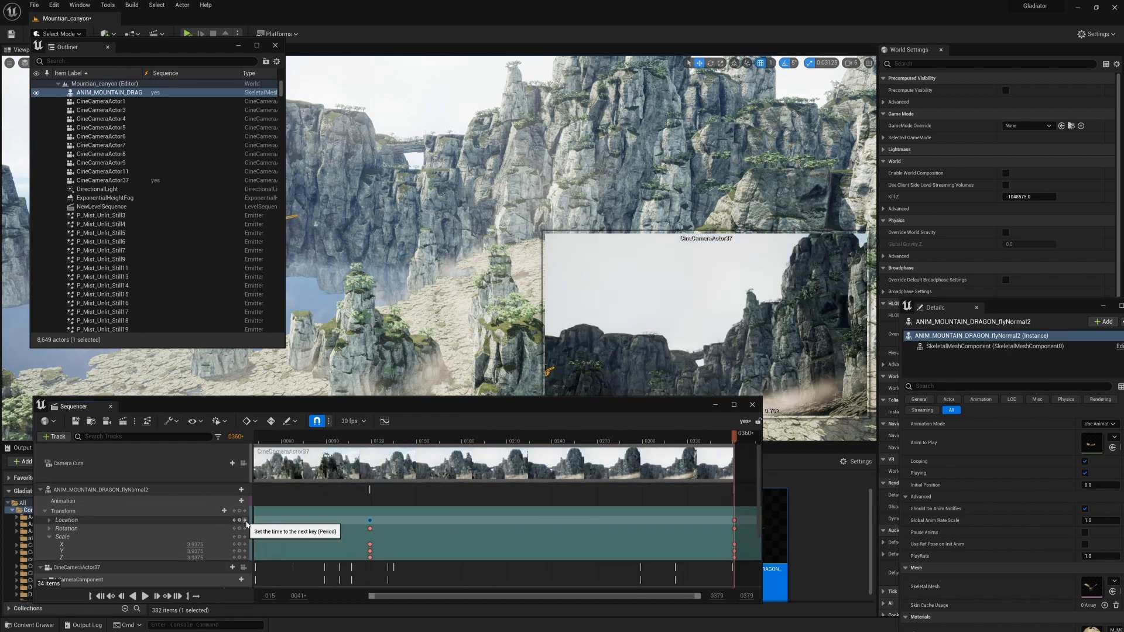
{"action": "left_click", "coordinate": [234, 520]}
{"action": "left_click", "coordinate": [234, 521]}
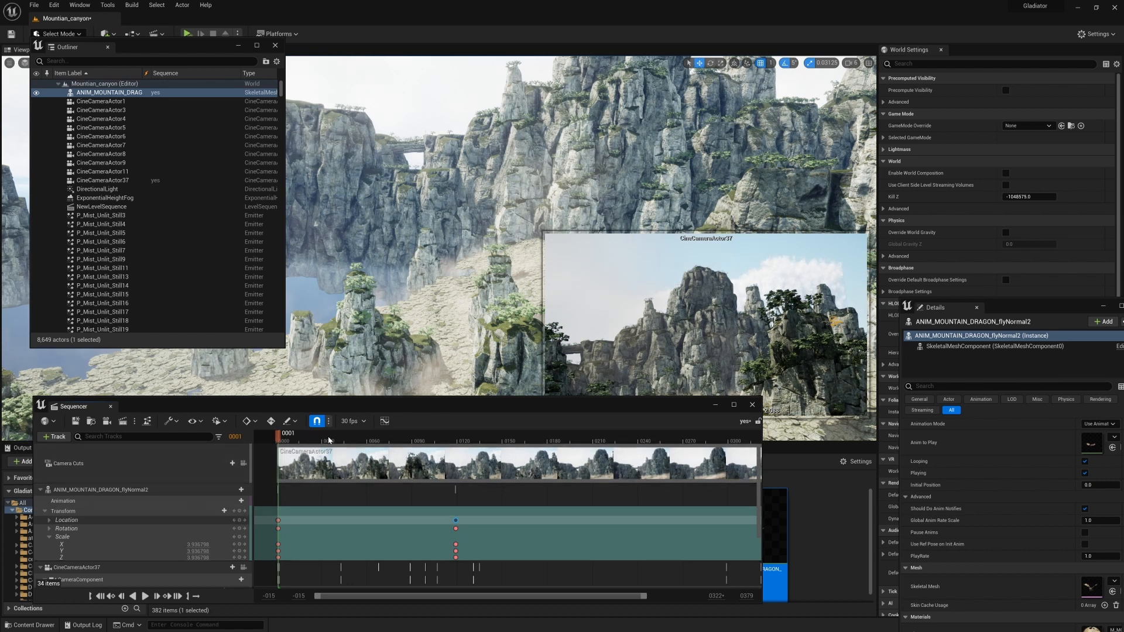
{"action": "left_click_drag", "start_coordinate": [328, 441], "coordinate": [703, 455]}
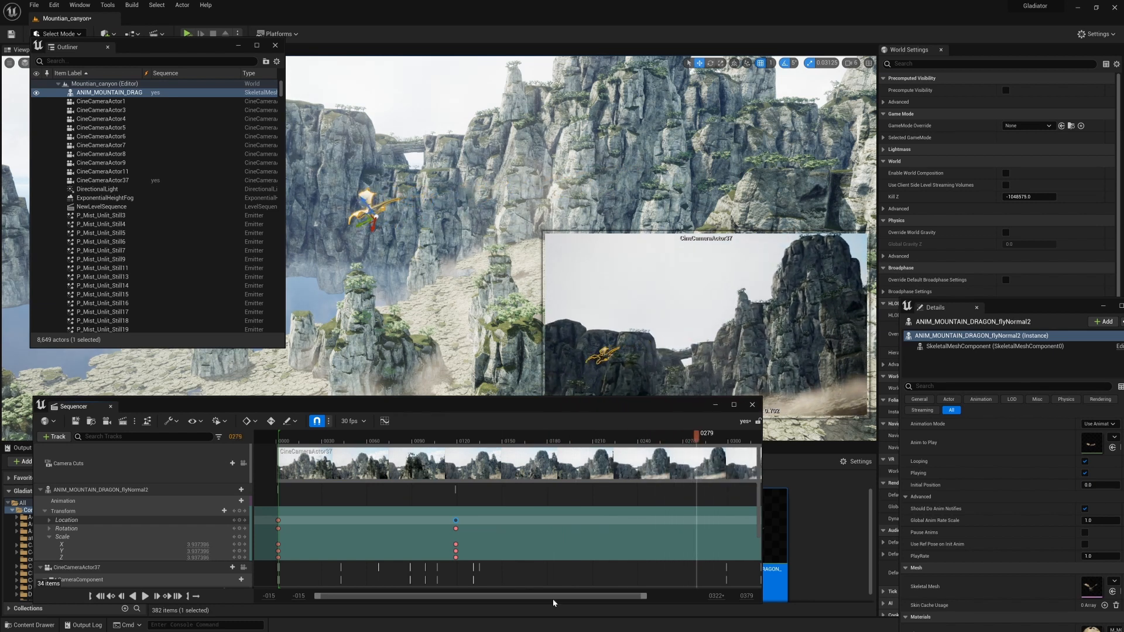
- At the last keys near frame 360, rotate the dragon about 5 degrees around its vertical axis and key its transform
{"action": "left_click_drag", "start_coordinate": [553, 599], "coordinate": [607, 597]}
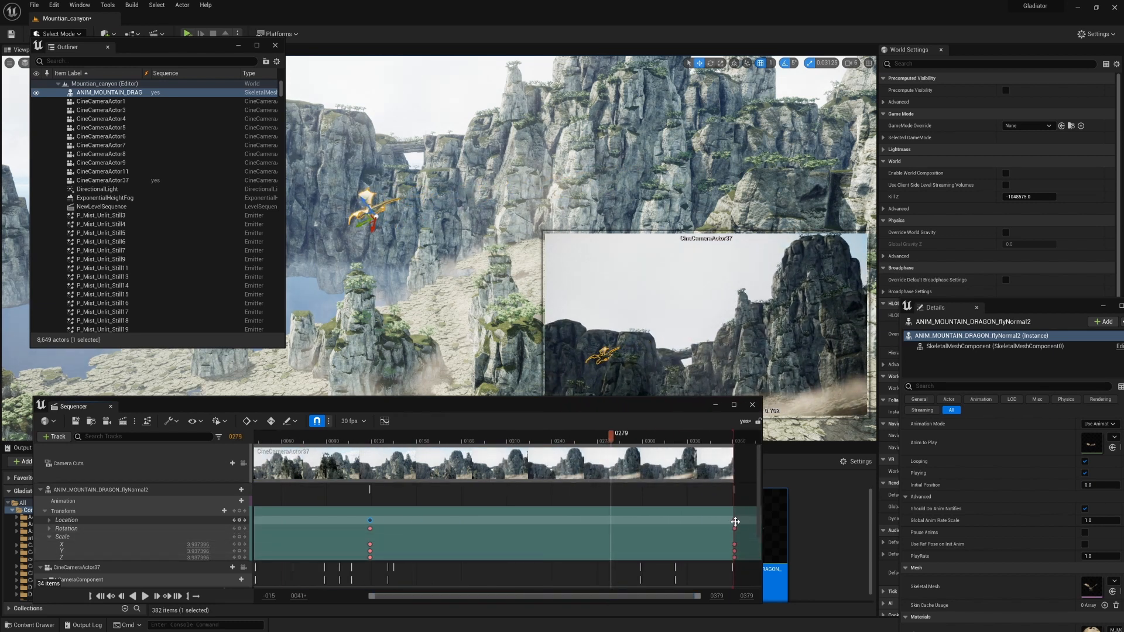
{"action": "left_click", "coordinate": [736, 522]}
{"action": "left_click_drag", "start_coordinate": [184, 48], "coordinate": [204, 291]}
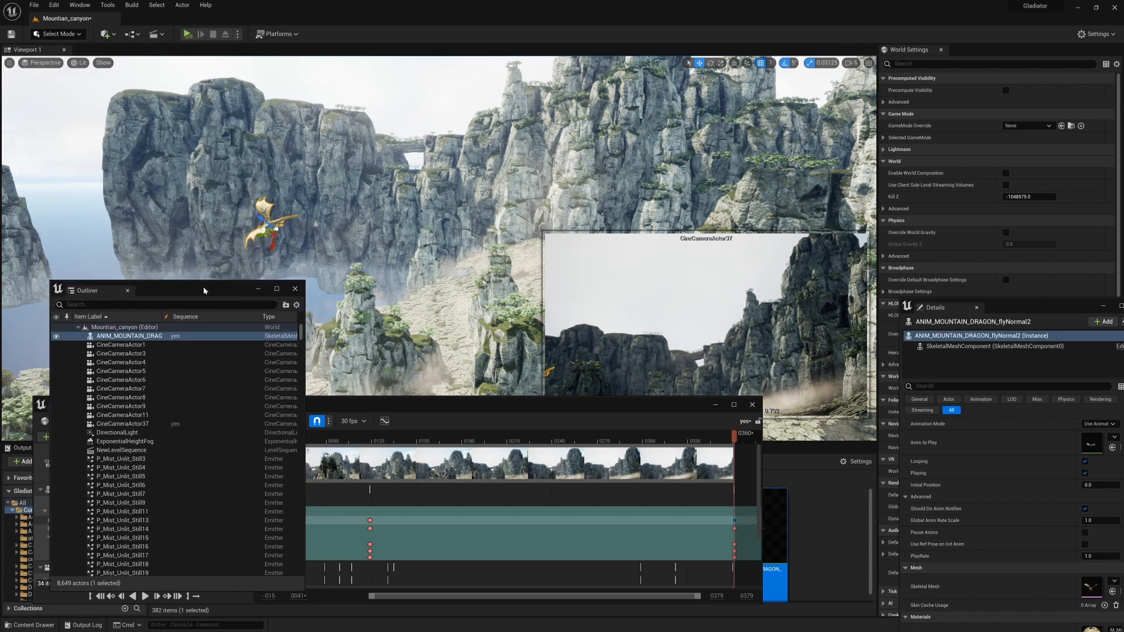
{"action": "left_click", "coordinate": [263, 224]}
{"action": "left_click", "coordinate": [269, 225]}
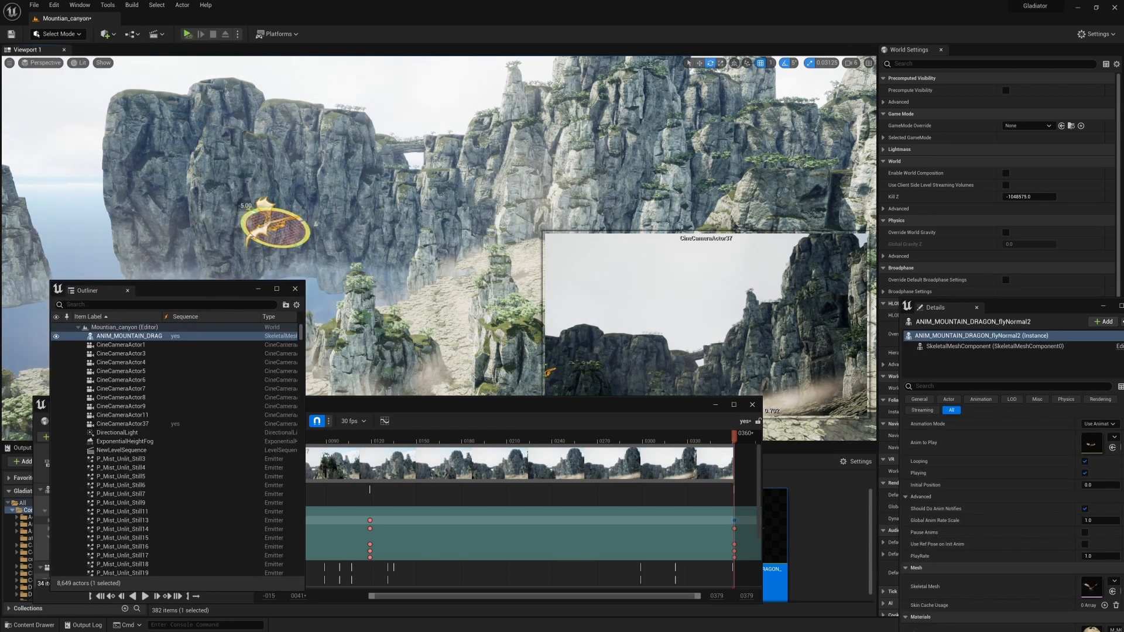
{"action": "left_click_drag", "start_coordinate": [216, 293], "coordinate": [216, 142]}
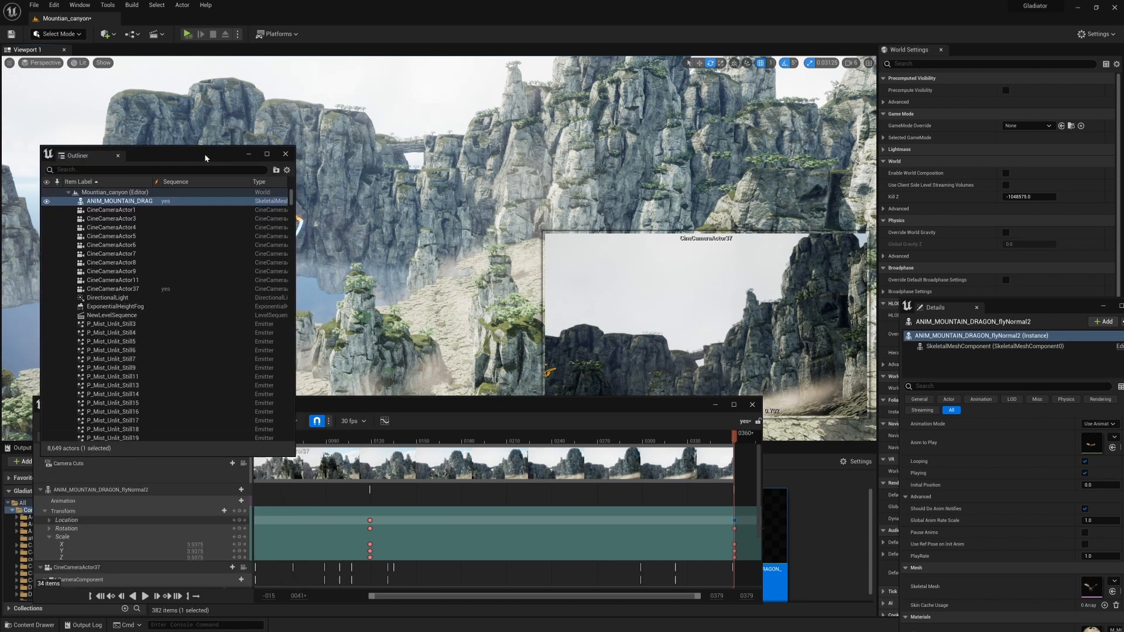
{"action": "left_click", "coordinate": [239, 513]}
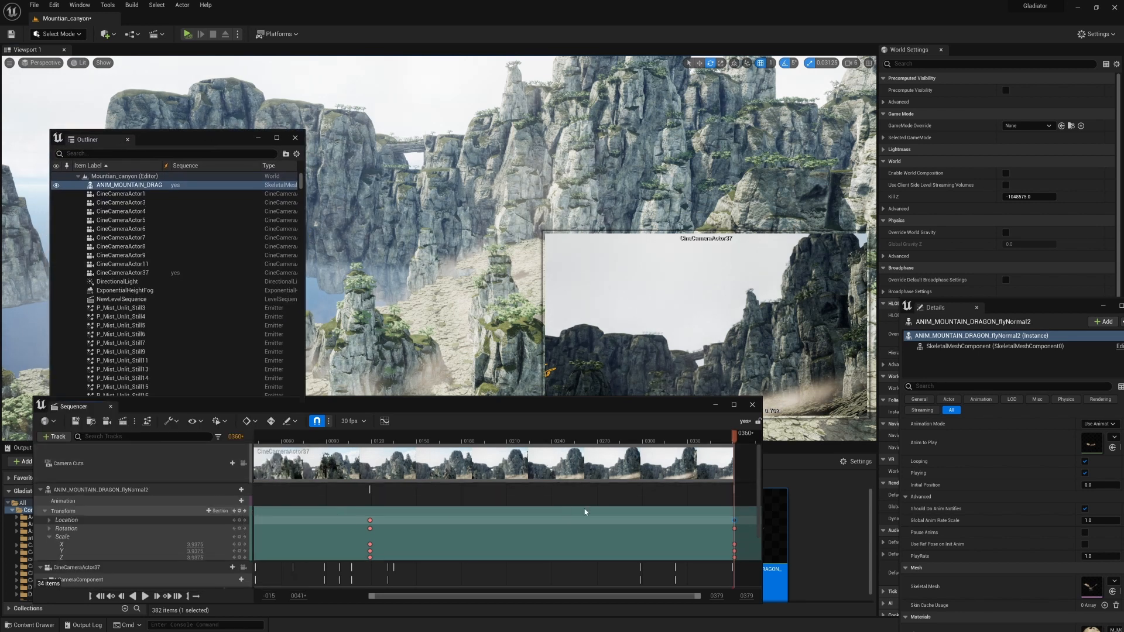
{"action": "left_click_drag", "start_coordinate": [206, 138], "coordinate": [168, 87]}
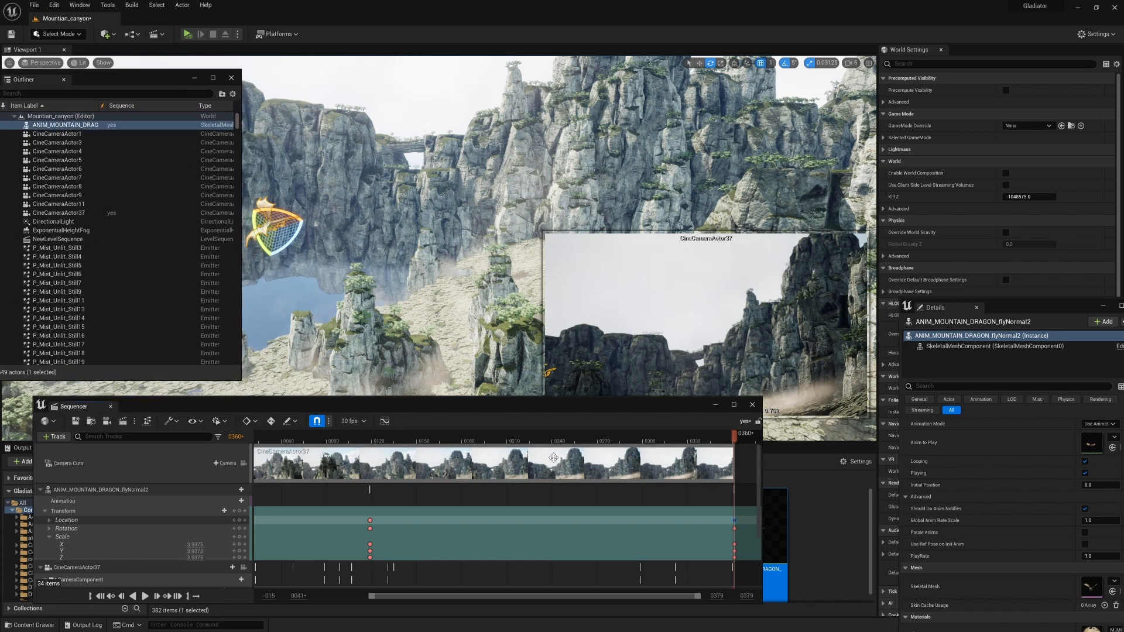
- Add the ANIM_MOUNTAIN_DRAGON_flyNormal animation to the dragon's Animation track and shift its section to start at frame 0
{"action": "left_click_drag", "start_coordinate": [308, 441], "coordinate": [269, 439]}
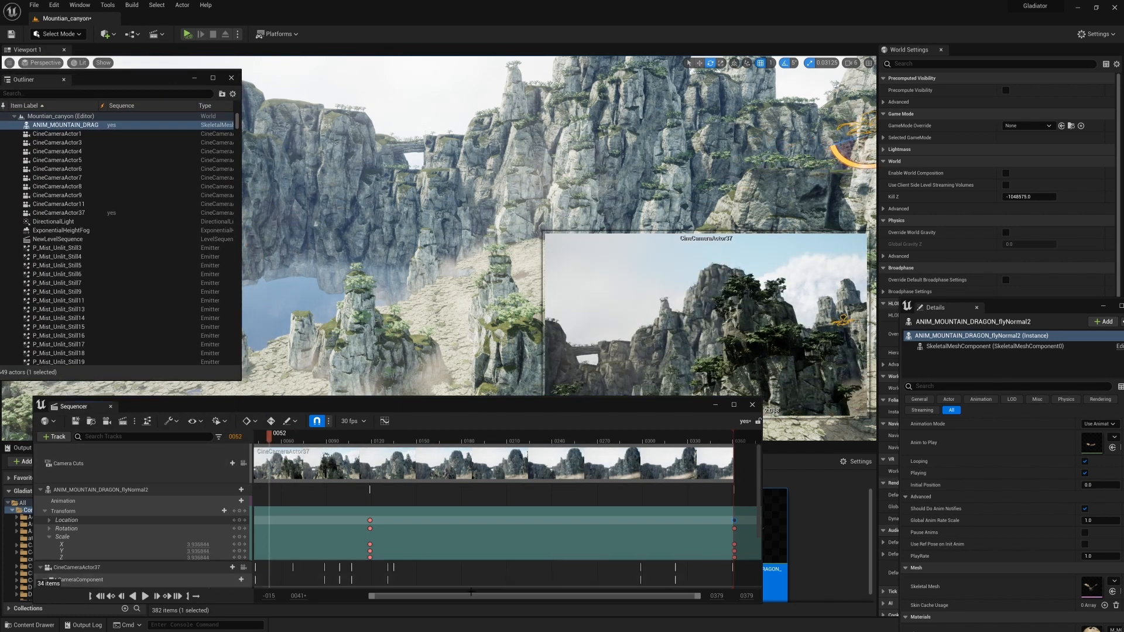
{"action": "left_click_drag", "start_coordinate": [474, 596], "coordinate": [408, 608]}
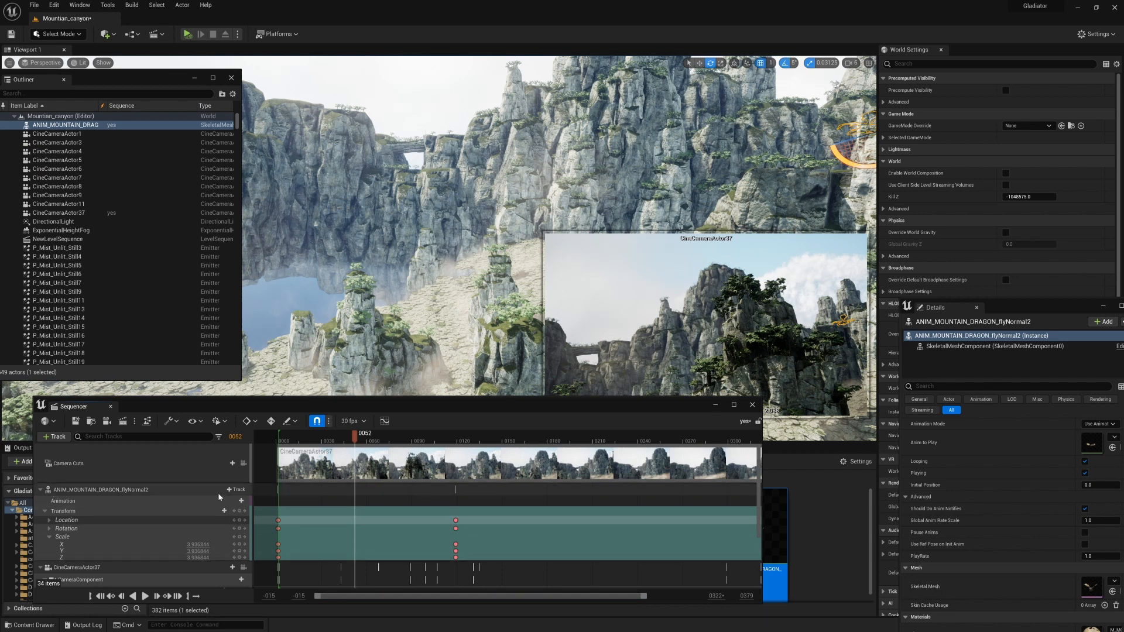
{"action": "left_click", "coordinate": [233, 501]}
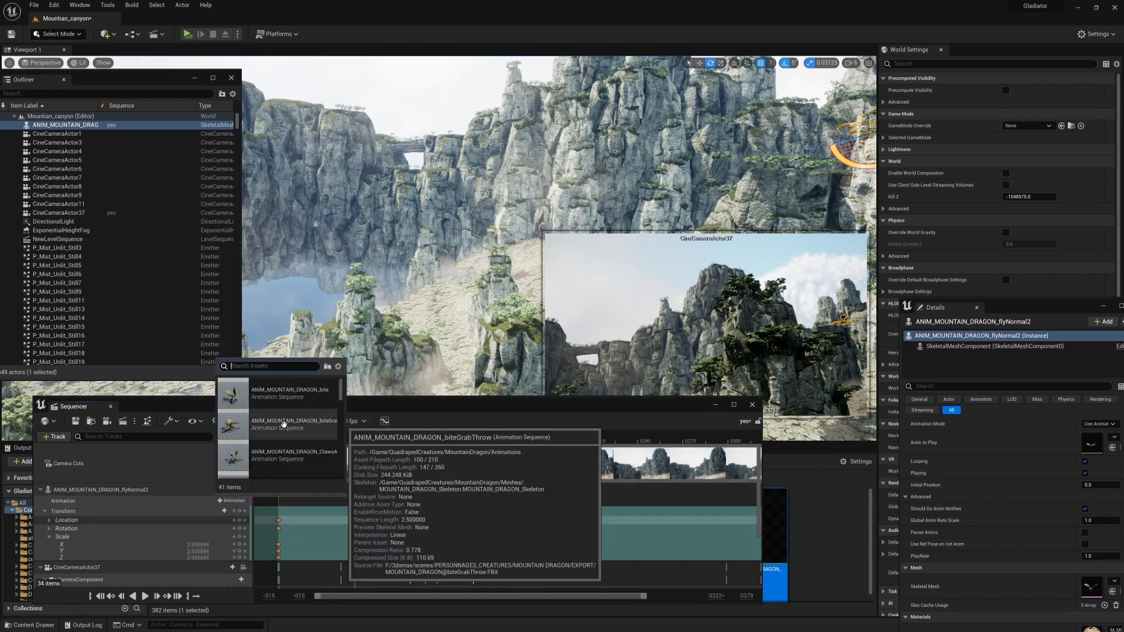
{"action": "scroll", "coordinate": [290, 439], "scroll_direction": "down", "scroll_amount": 6}
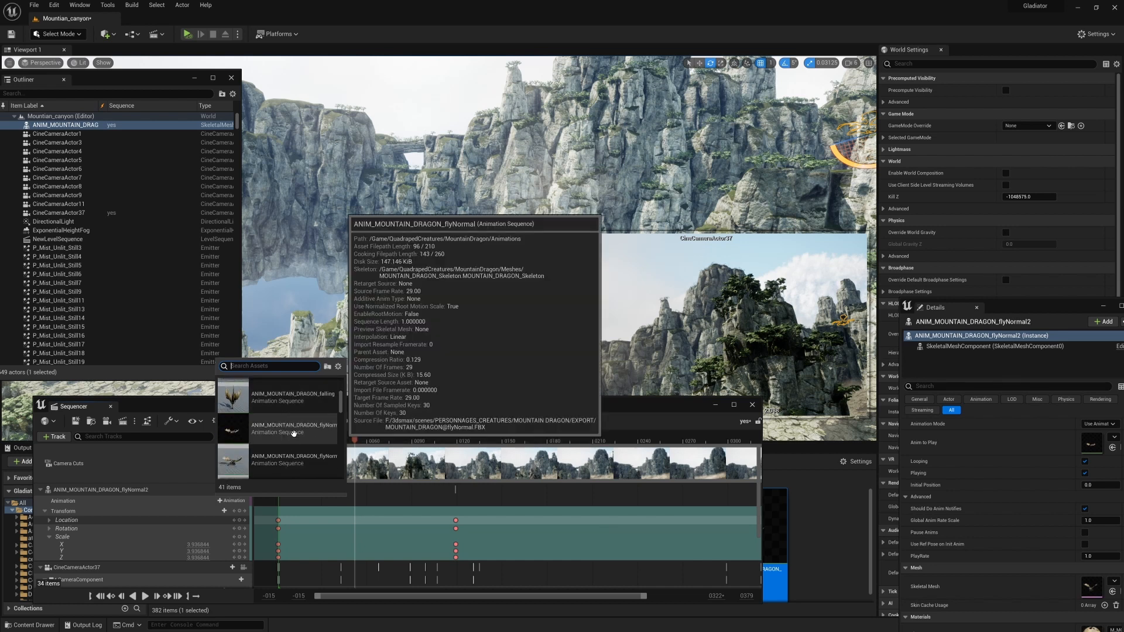
{"action": "left_click", "coordinate": [291, 440]}
{"action": "left_click_drag", "start_coordinate": [389, 502], "coordinate": [300, 504]}
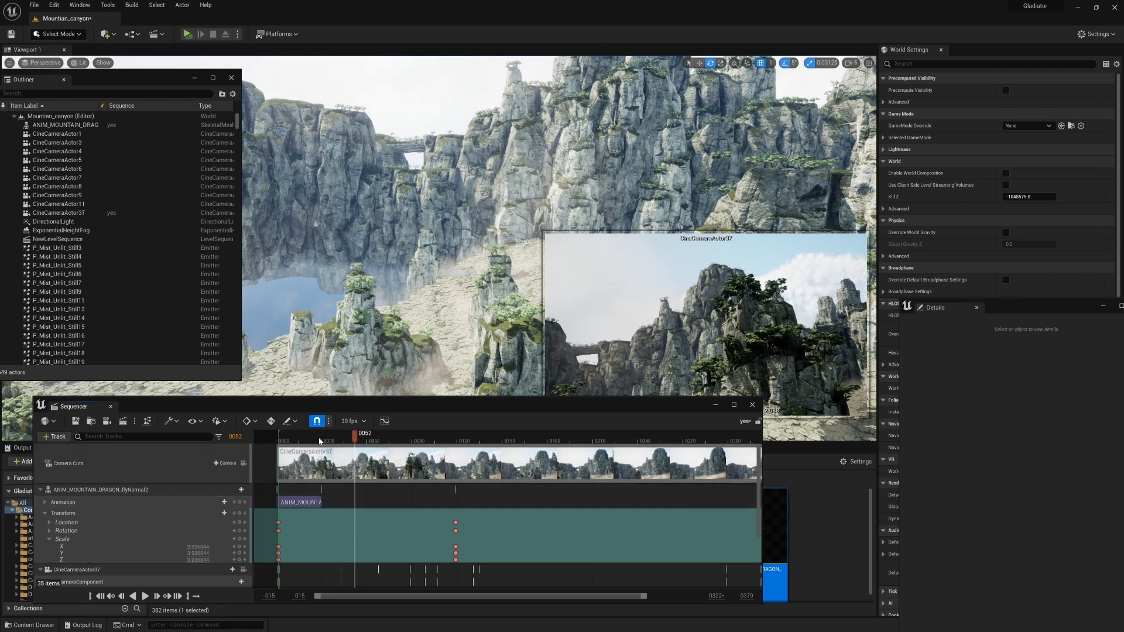
- Play the sequence from near its start past frame 200 to check the flight animation, and return to frame 23
{"action": "mouse_move", "coordinate": [314, 442]}
{"action": "left_mouse_down"}
{"action": "mouse_move", "coordinate": [277, 446]}
{"action": "mouse_move", "coordinate": [294, 443]}
{"action": "left_mouse_up"}
{"action": "key", "text": "space"}
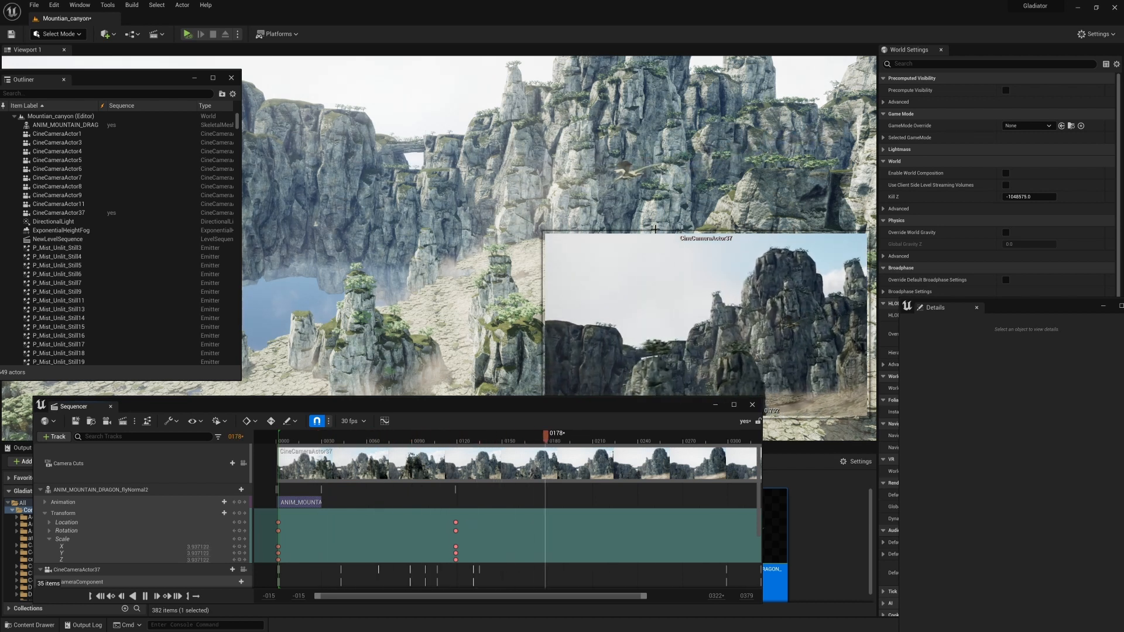
{"action": "key", "text": "space"}
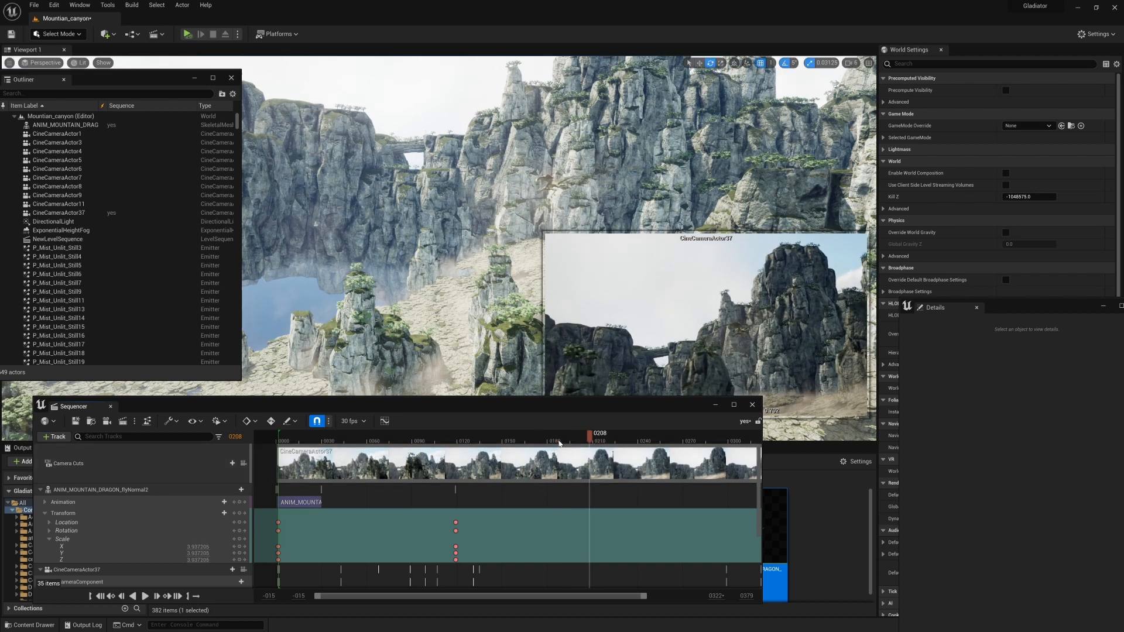
{"action": "left_click_drag", "start_coordinate": [560, 440], "coordinate": [311, 463]}
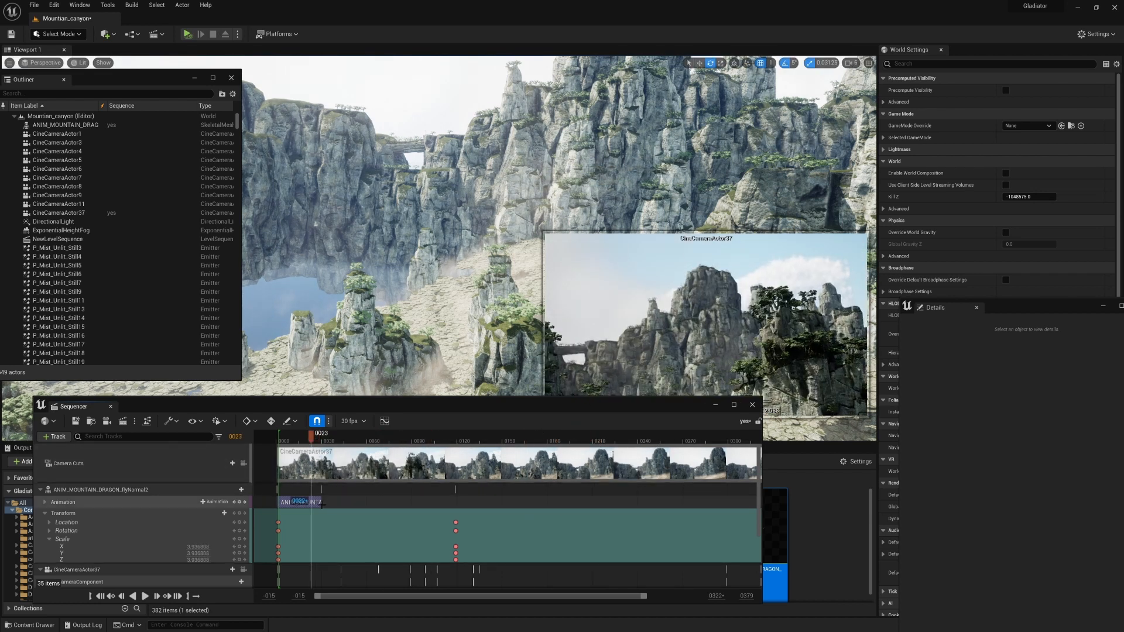
- Extend the dragon's flyNormal animation section to the sequence's end at frame 360 and scrub the early frames to check the flapping
{"action": "left_click_drag", "start_coordinate": [321, 502], "coordinate": [356, 502]}
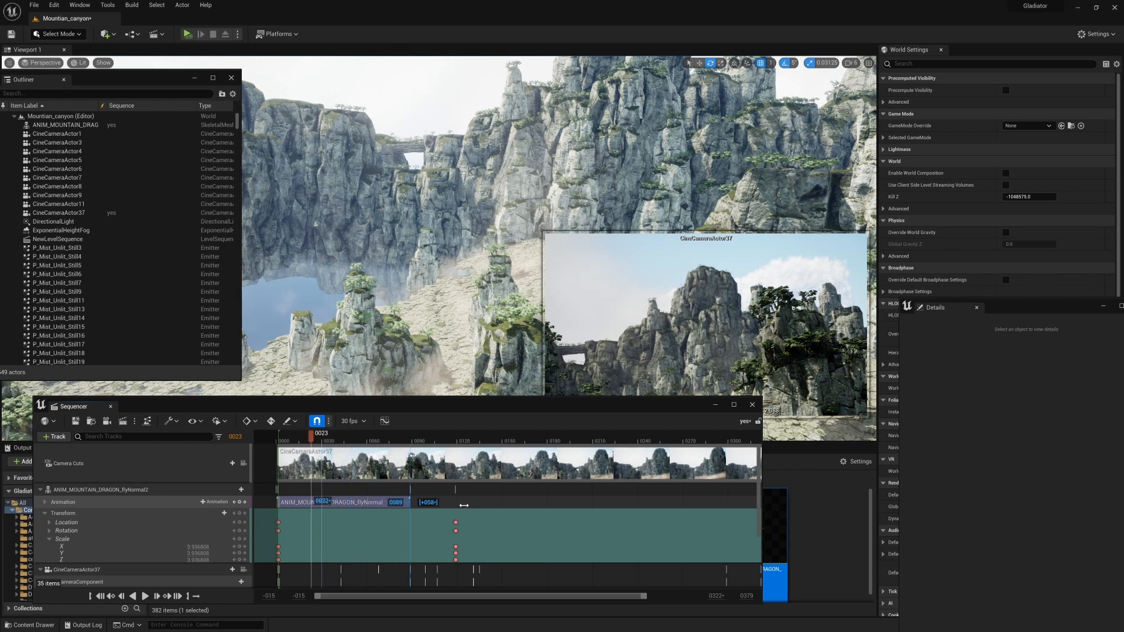
{"action": "left_click_drag", "start_coordinate": [674, 511], "coordinate": [710, 511]}
{"action": "left_click_drag", "start_coordinate": [644, 596], "coordinate": [700, 597]}
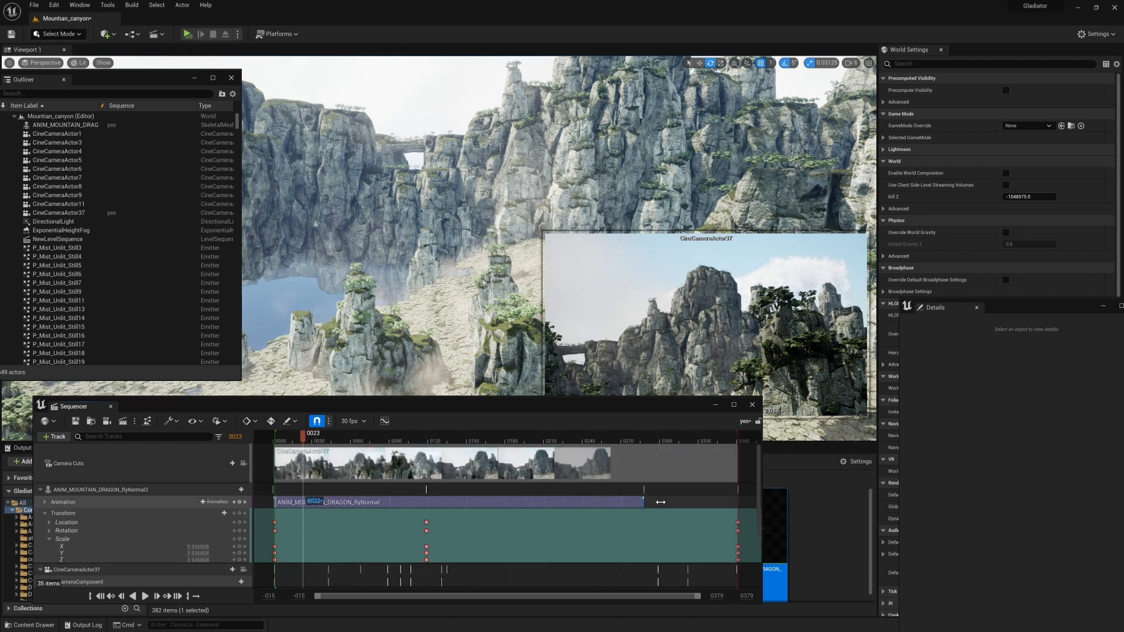
{"action": "left_click_drag", "start_coordinate": [644, 502], "coordinate": [737, 502]}
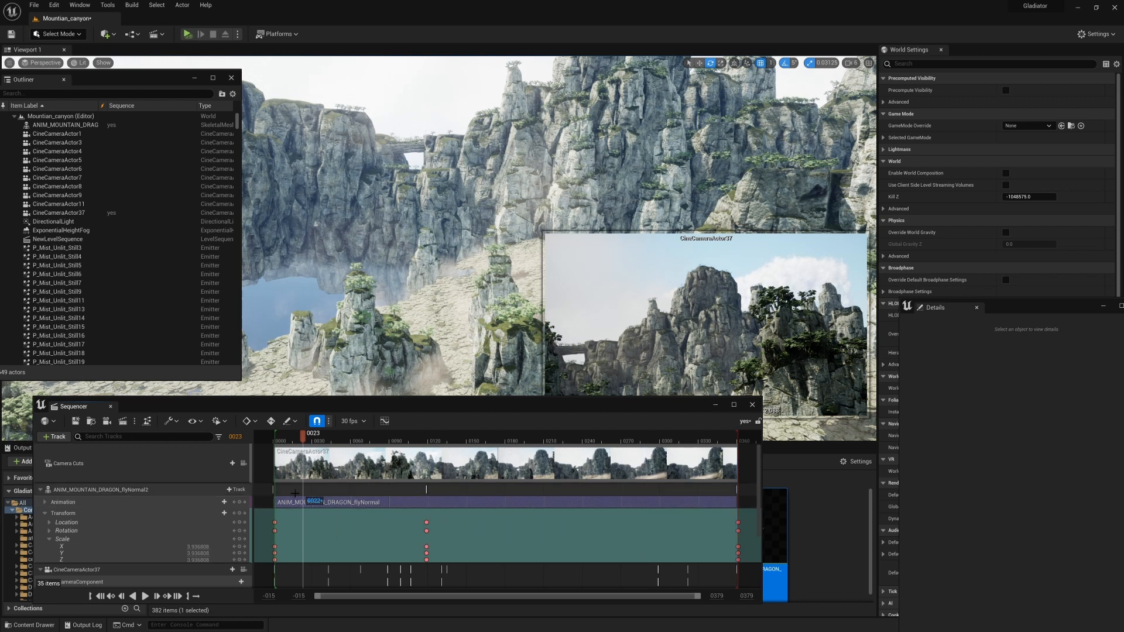
{"action": "left_click_drag", "start_coordinate": [317, 442], "coordinate": [398, 441]}
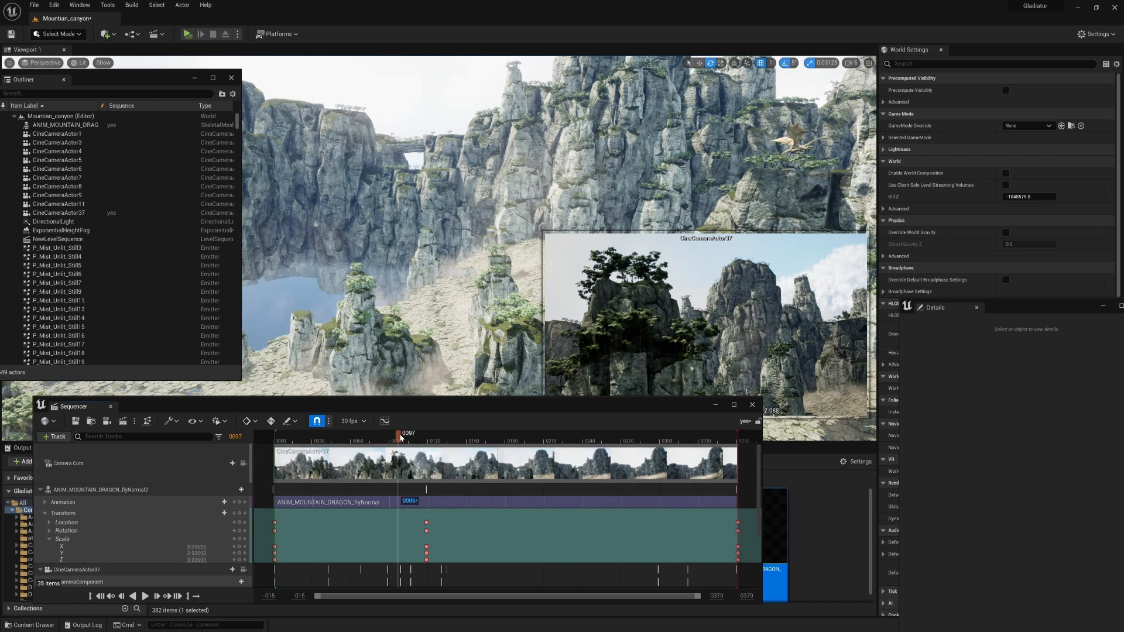
{"action": "left_click_drag", "start_coordinate": [311, 443], "coordinate": [283, 443]}
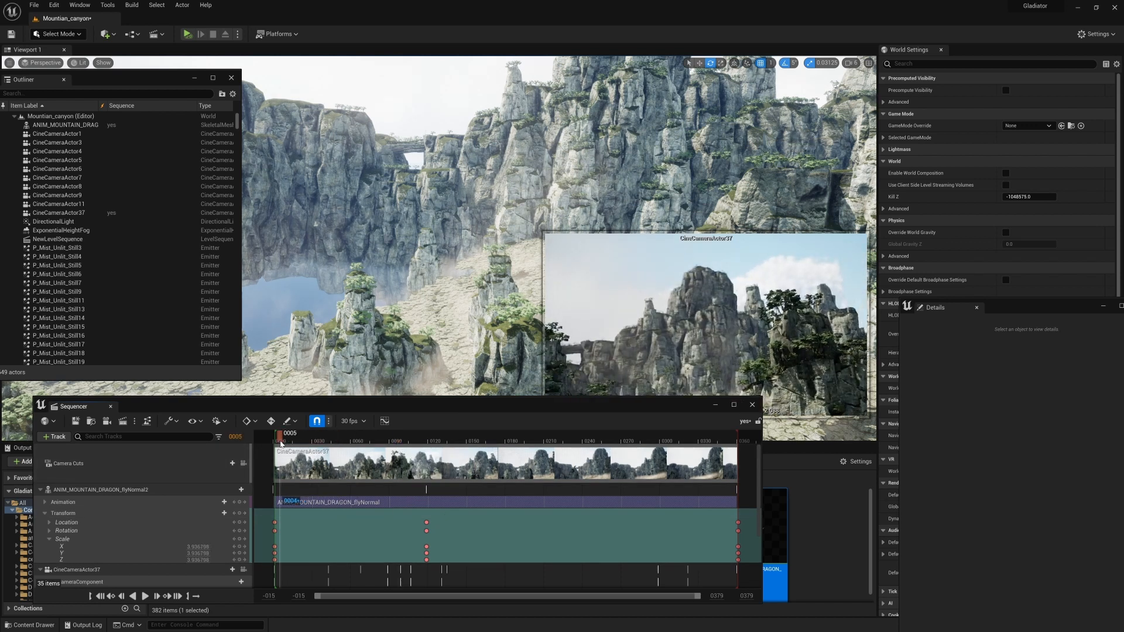
- Minimize the Sequencer window and pilot CineCameraActor37 in the viewport
{"action": "left_click", "coordinate": [717, 406]}
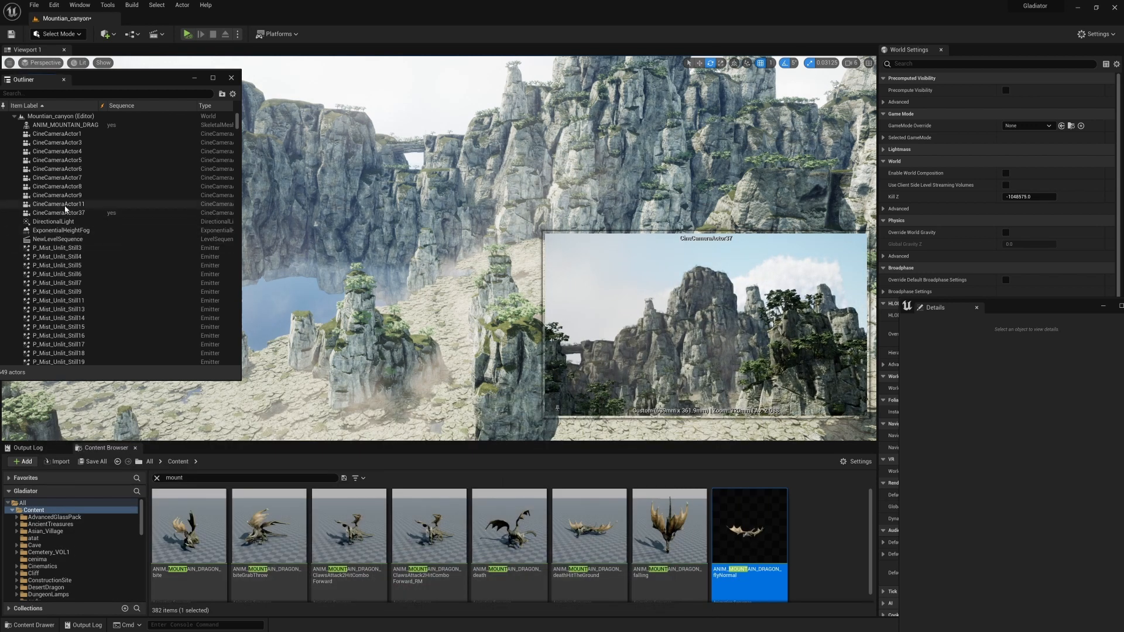
{"action": "right_click", "coordinate": [64, 214]}
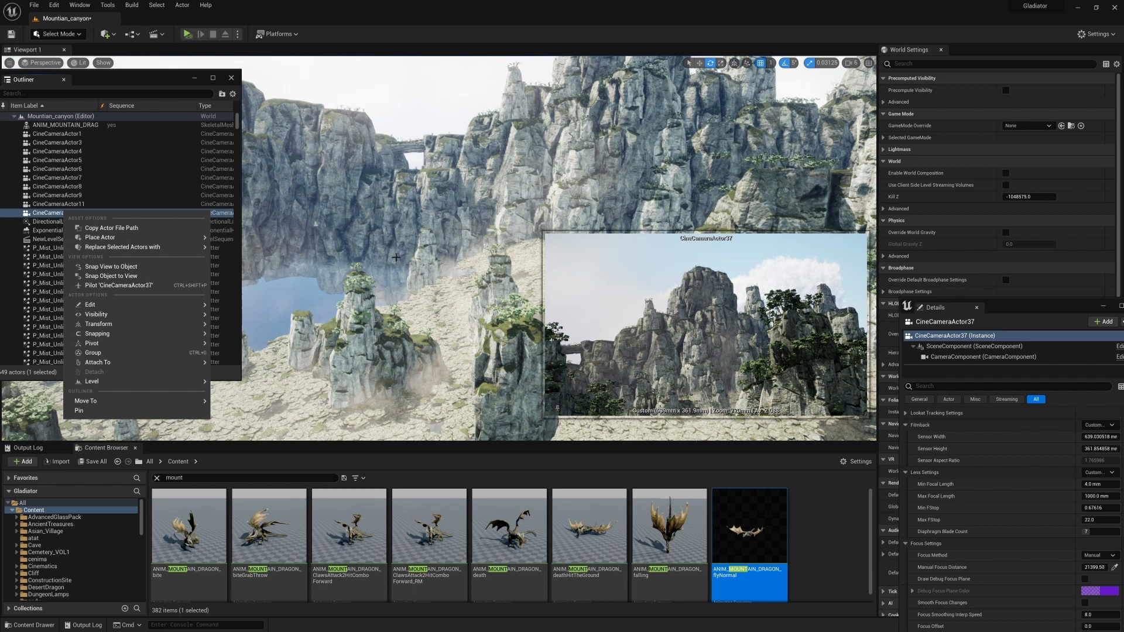
{"action": "left_click", "coordinate": [125, 292]}
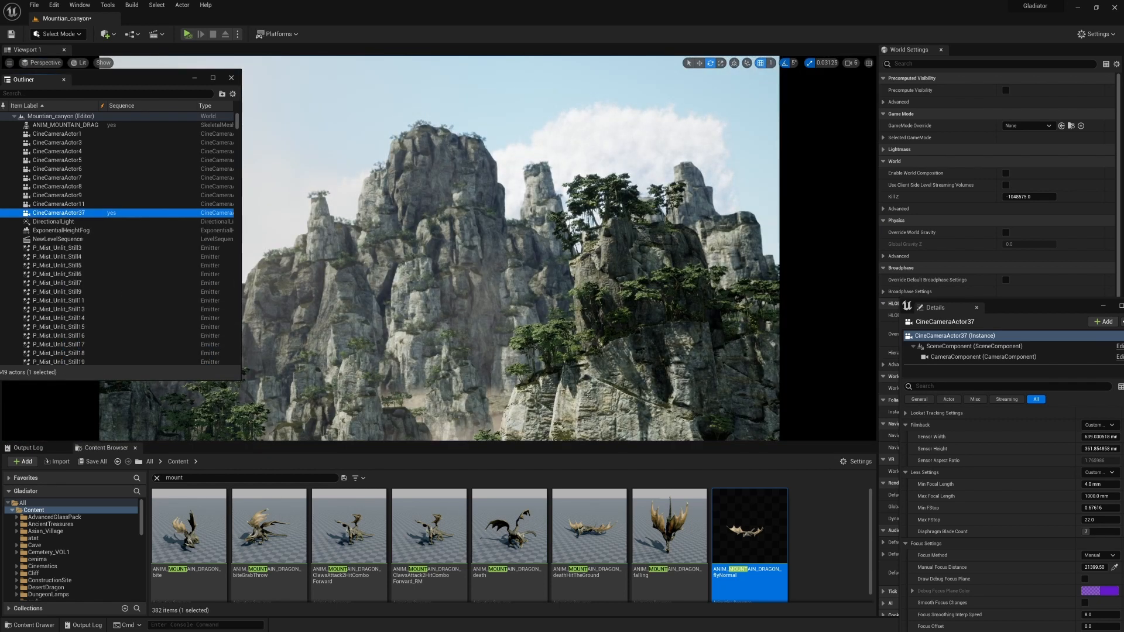
- Restore the Sequencer window and move it and the Outliner off the main screen to uncover the camera view
{"action": "key", "text": "alt+Tab"}
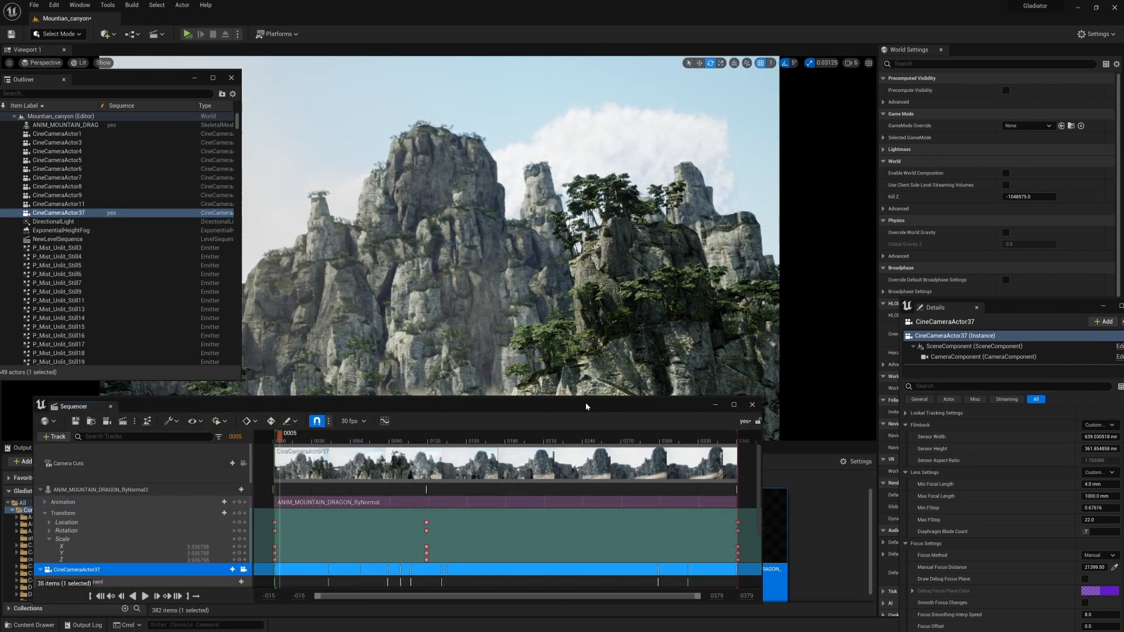
{"action": "left_click_drag", "start_coordinate": [586, 404], "coordinate": [1123, 274]}
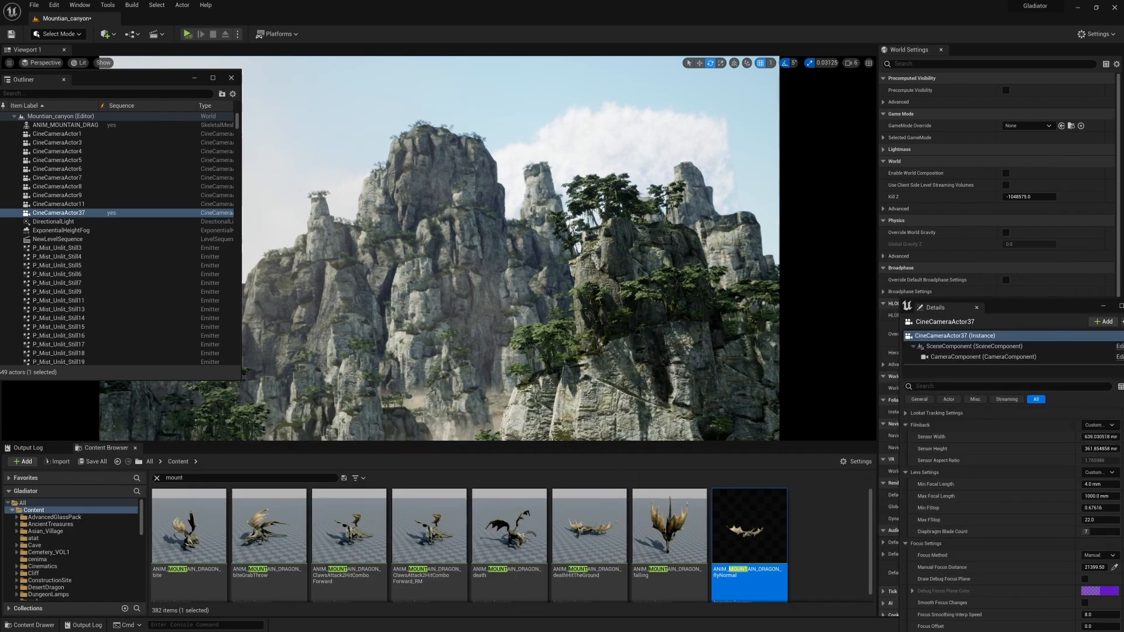
{"action": "left_click_drag", "start_coordinate": [174, 86], "coordinate": [1123, 158]}
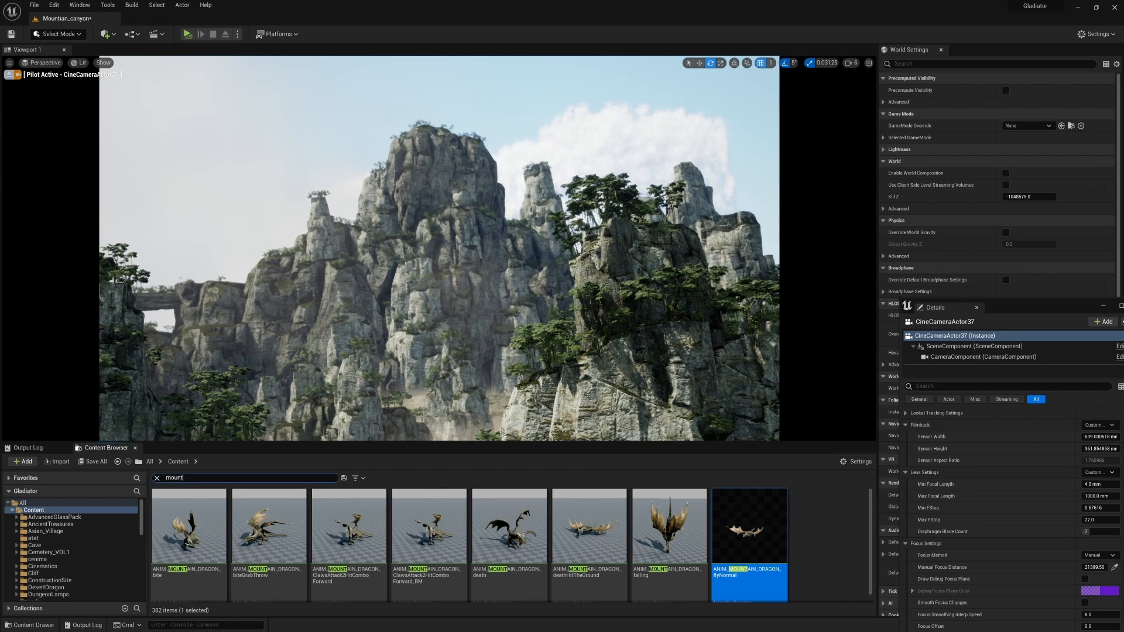
{"action": "left_click_drag", "start_coordinate": [1123, 263], "coordinate": [591, 217]}
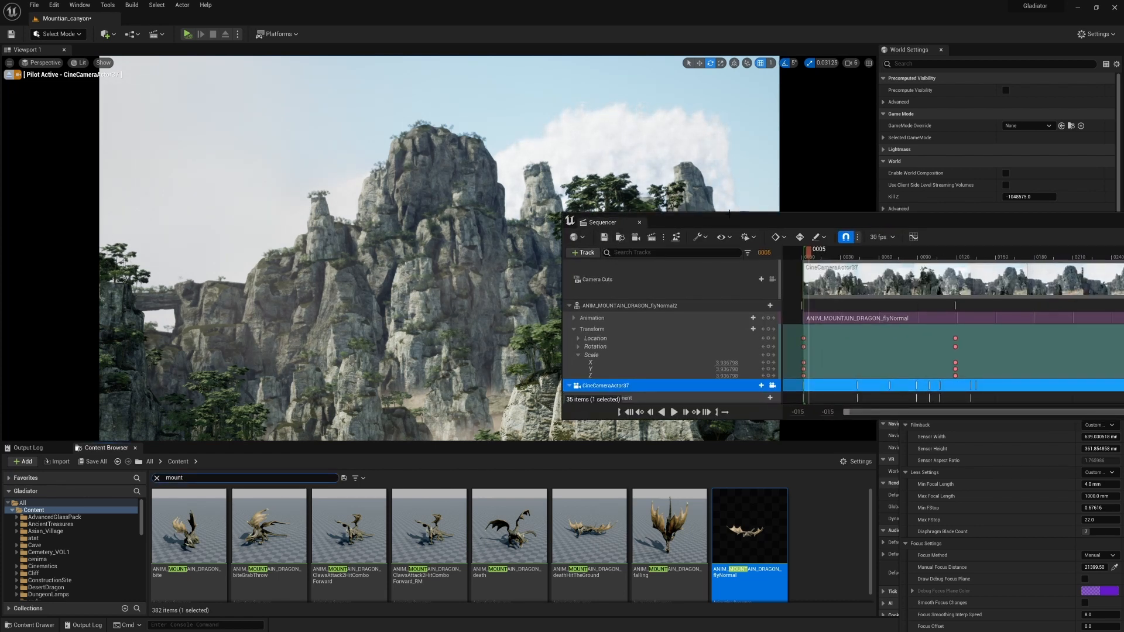
{"action": "left_click_drag", "start_coordinate": [722, 222], "coordinate": [1123, 254]}
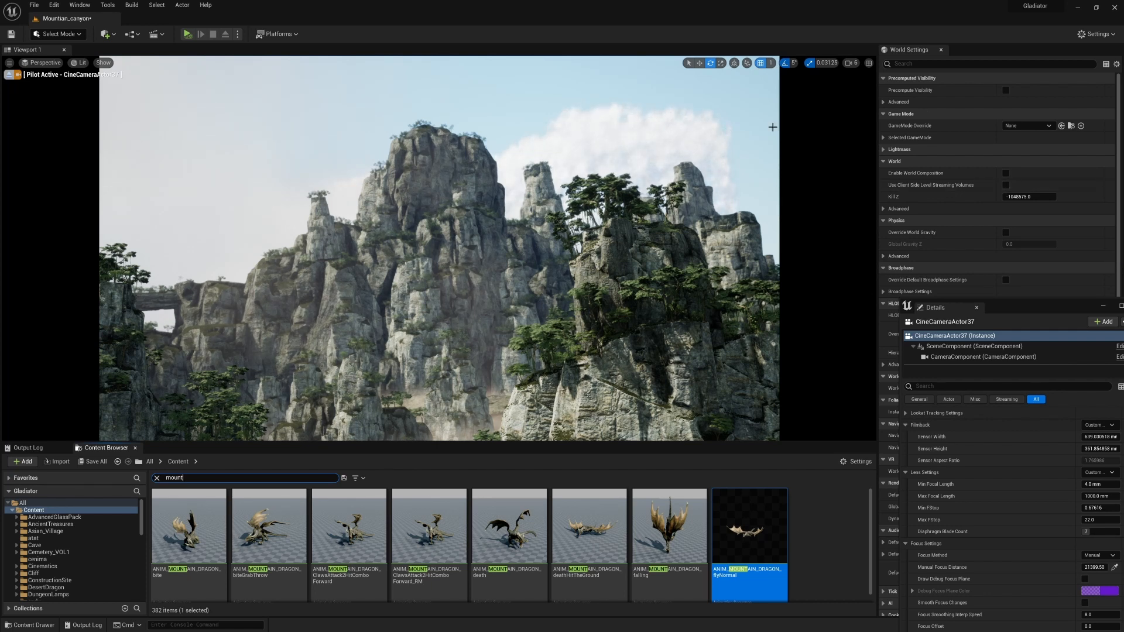
- Show the piloted camera view full screen with nothing selected, move the Details window off it, and play the sequence
{"action": "left_click", "coordinate": [644, 232]}
{"action": "key", "text": "F11"}
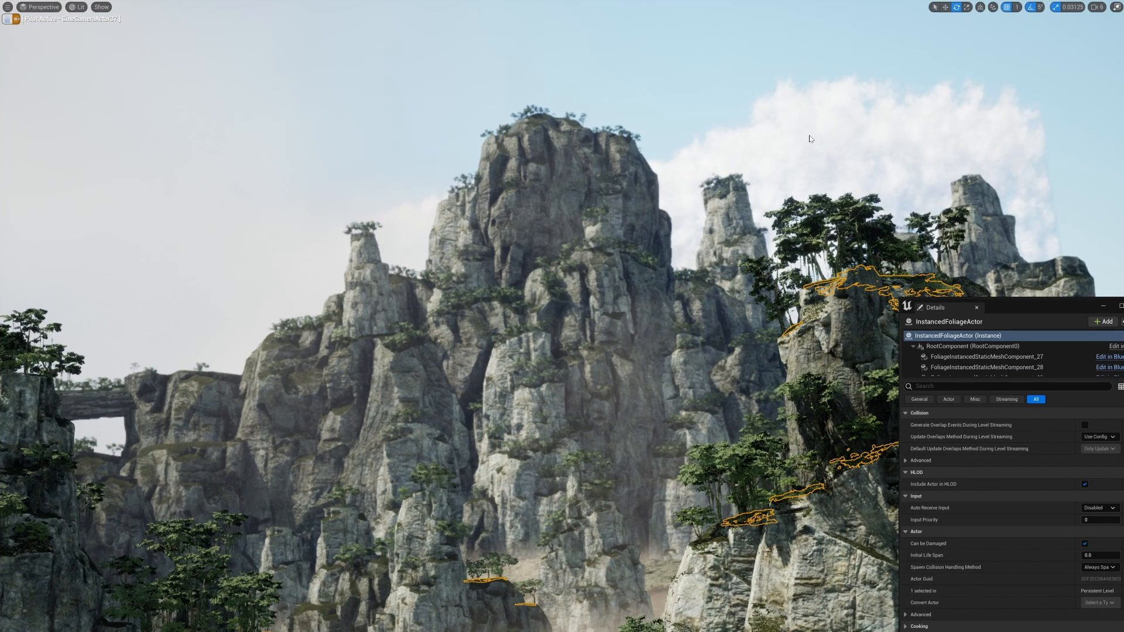
{"action": "left_click", "coordinate": [811, 139]}
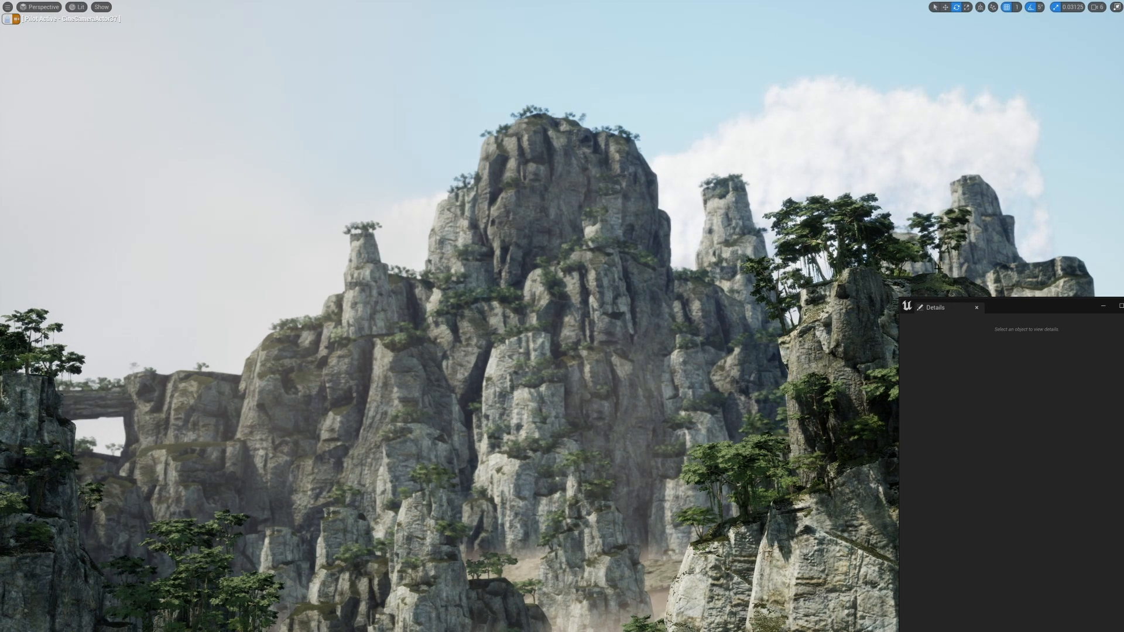
{"action": "left_click_drag", "start_coordinate": [1068, 317], "coordinate": [1123, 264]}
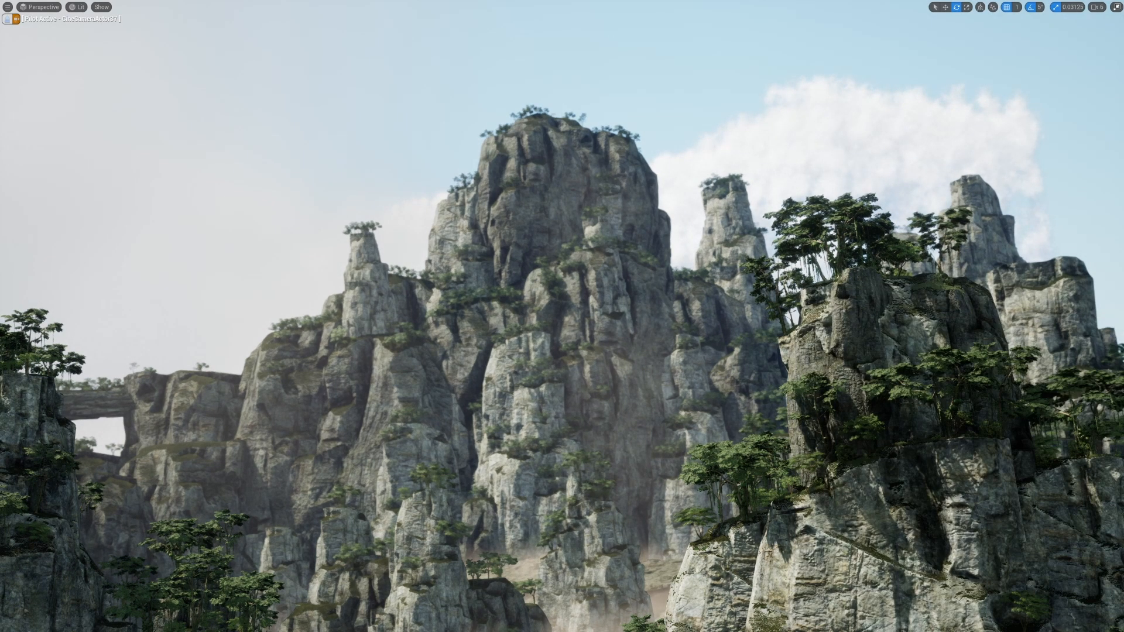
{"action": "key", "text": "space"}
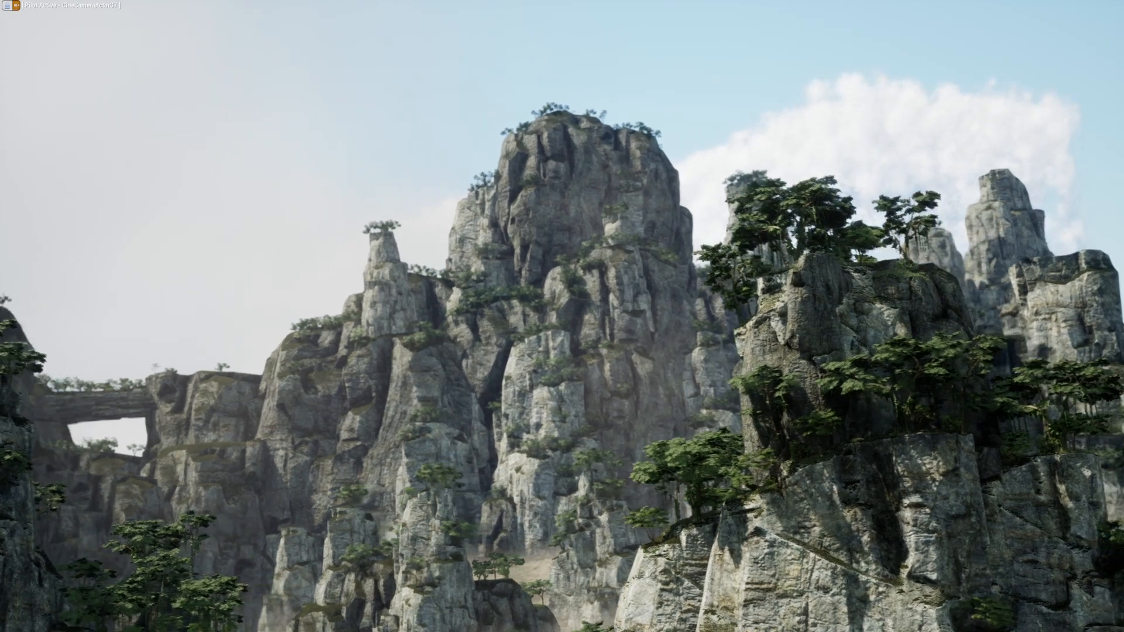